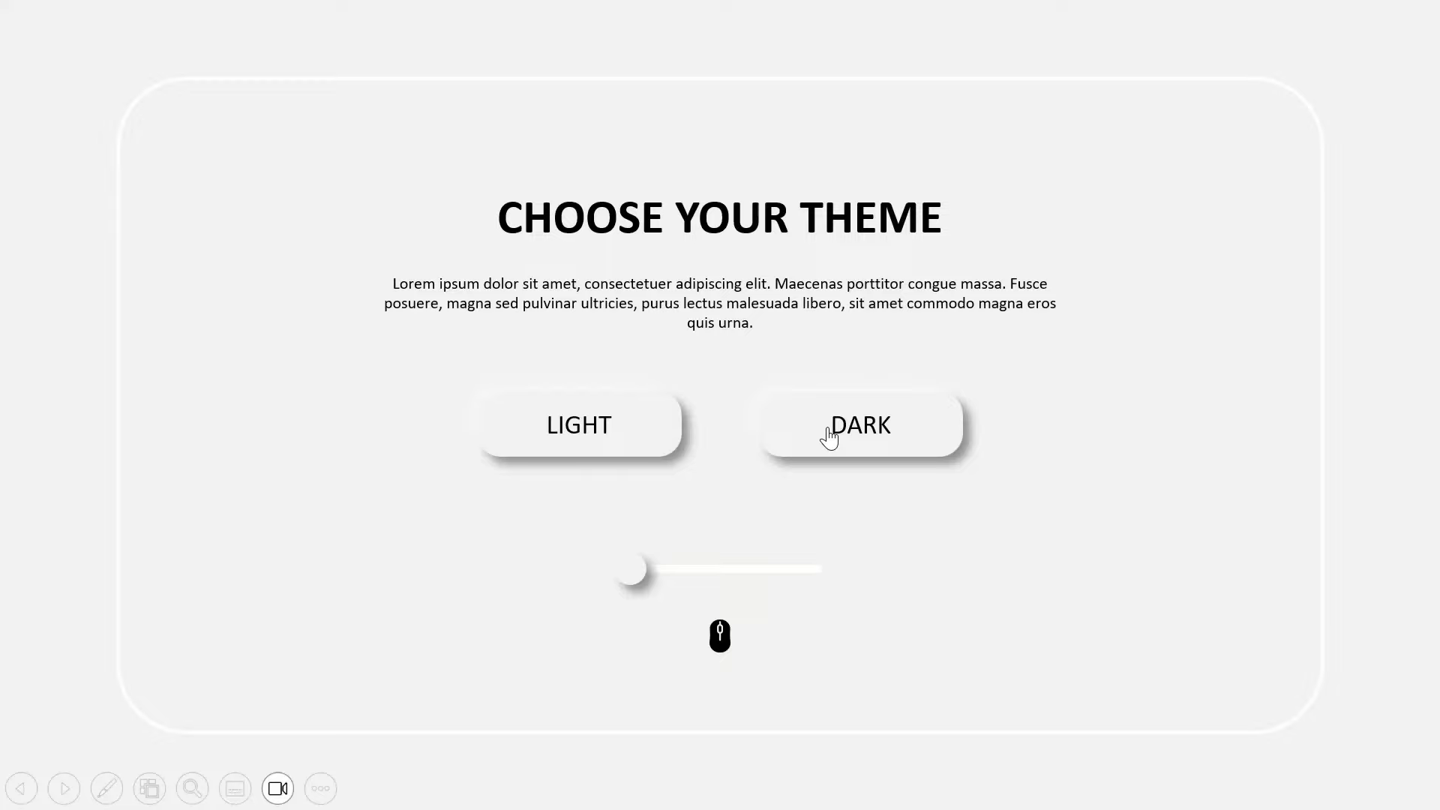
In the slide show, switch the theme card to dark mode and rotate the wheel two items.
{"action": "left_click", "coordinate": [828, 433]}
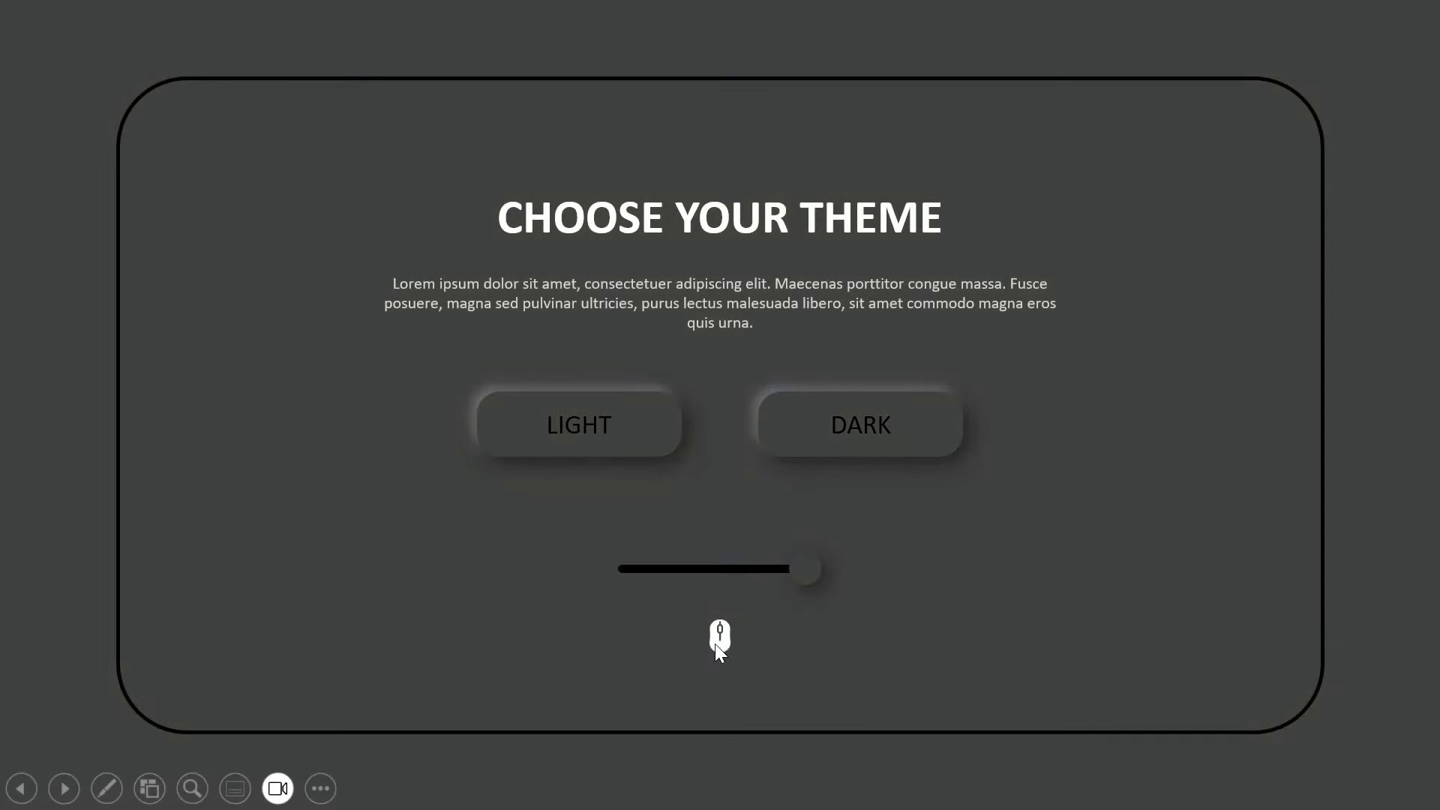
{"action": "left_click", "coordinate": [720, 646]}
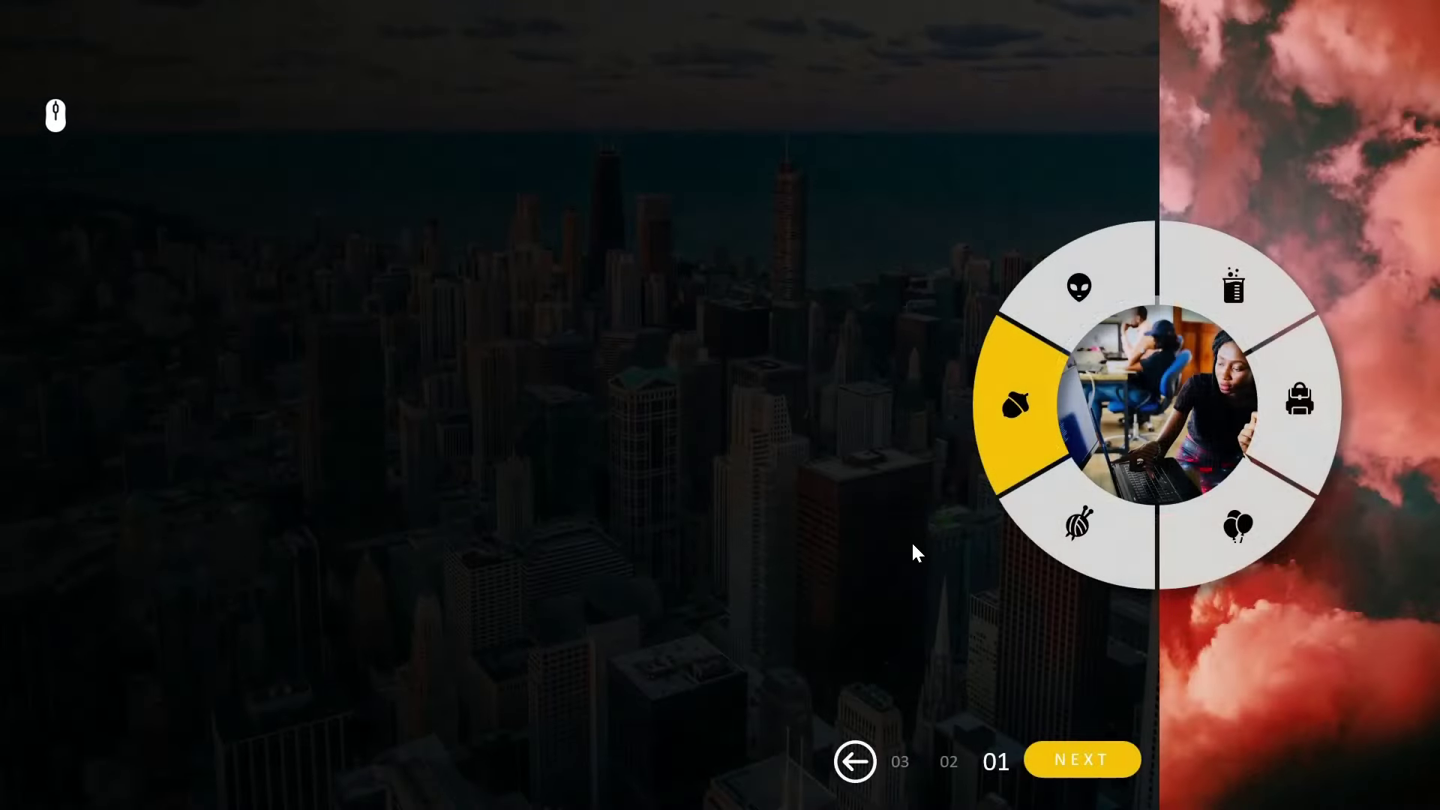
{"action": "left_click", "coordinate": [1048, 756]}
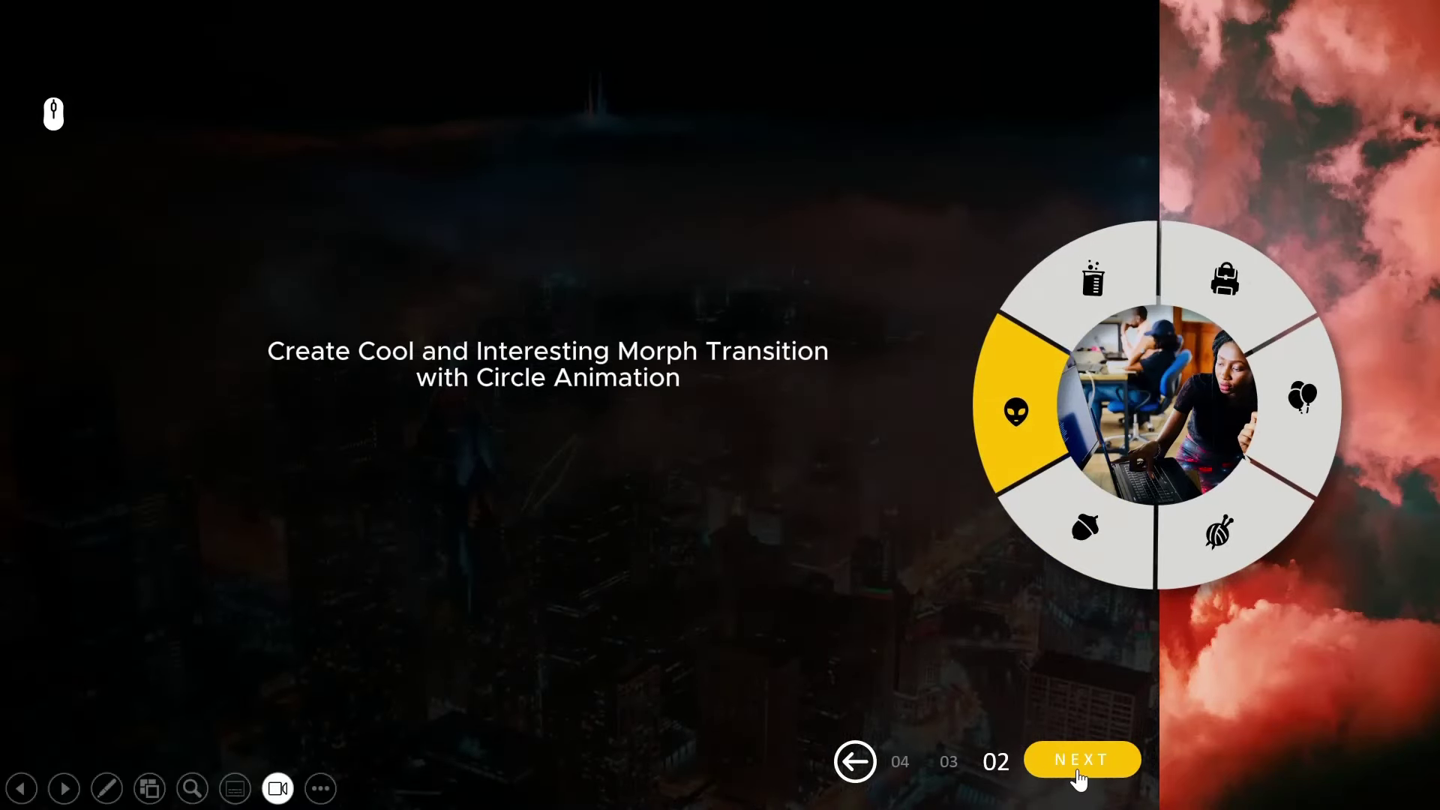
{"action": "left_click", "coordinate": [1077, 762]}
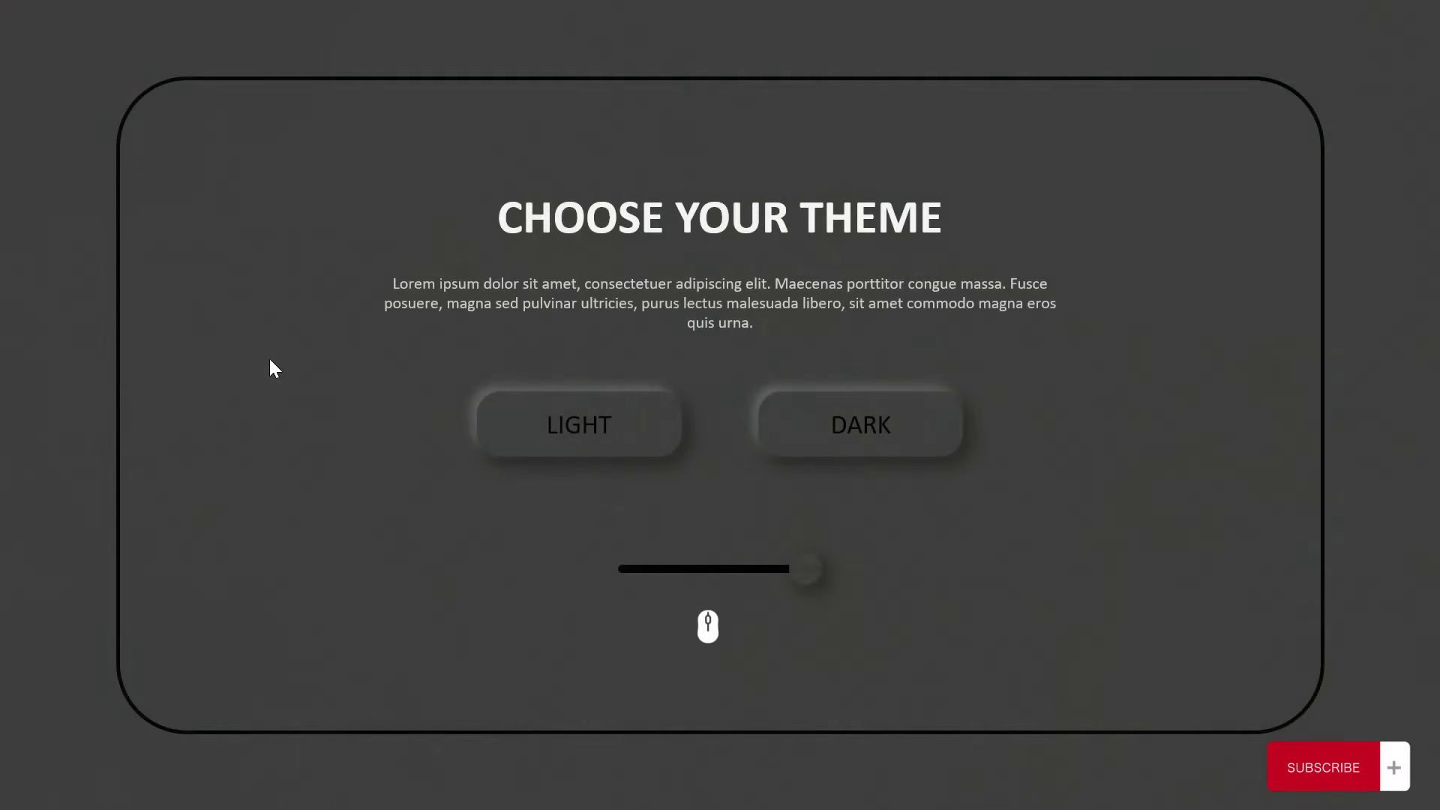
Switch the card back to light, step the wheel round again, and end the slide show.
{"action": "left_click", "coordinate": [546, 437]}
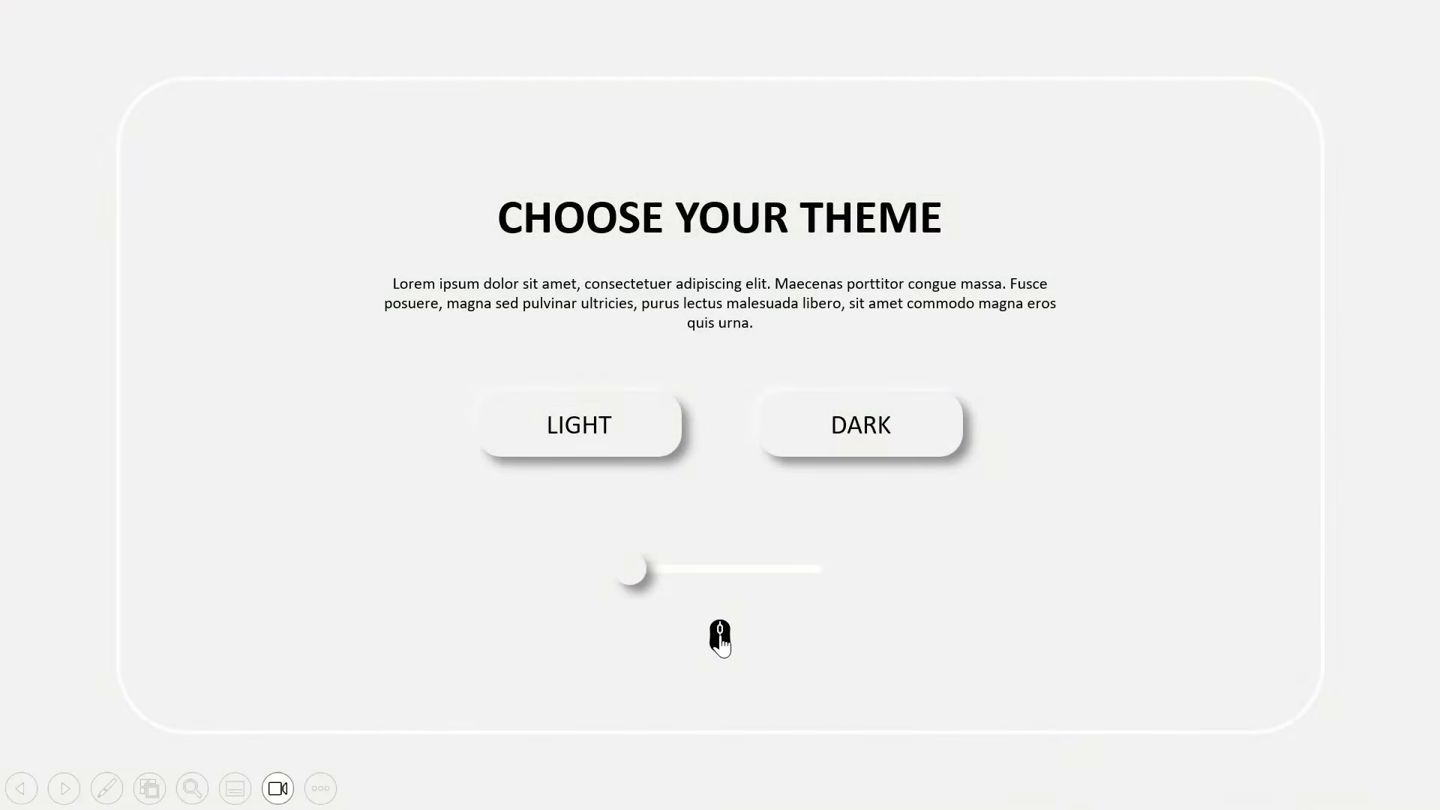
{"action": "left_click", "coordinate": [721, 639]}
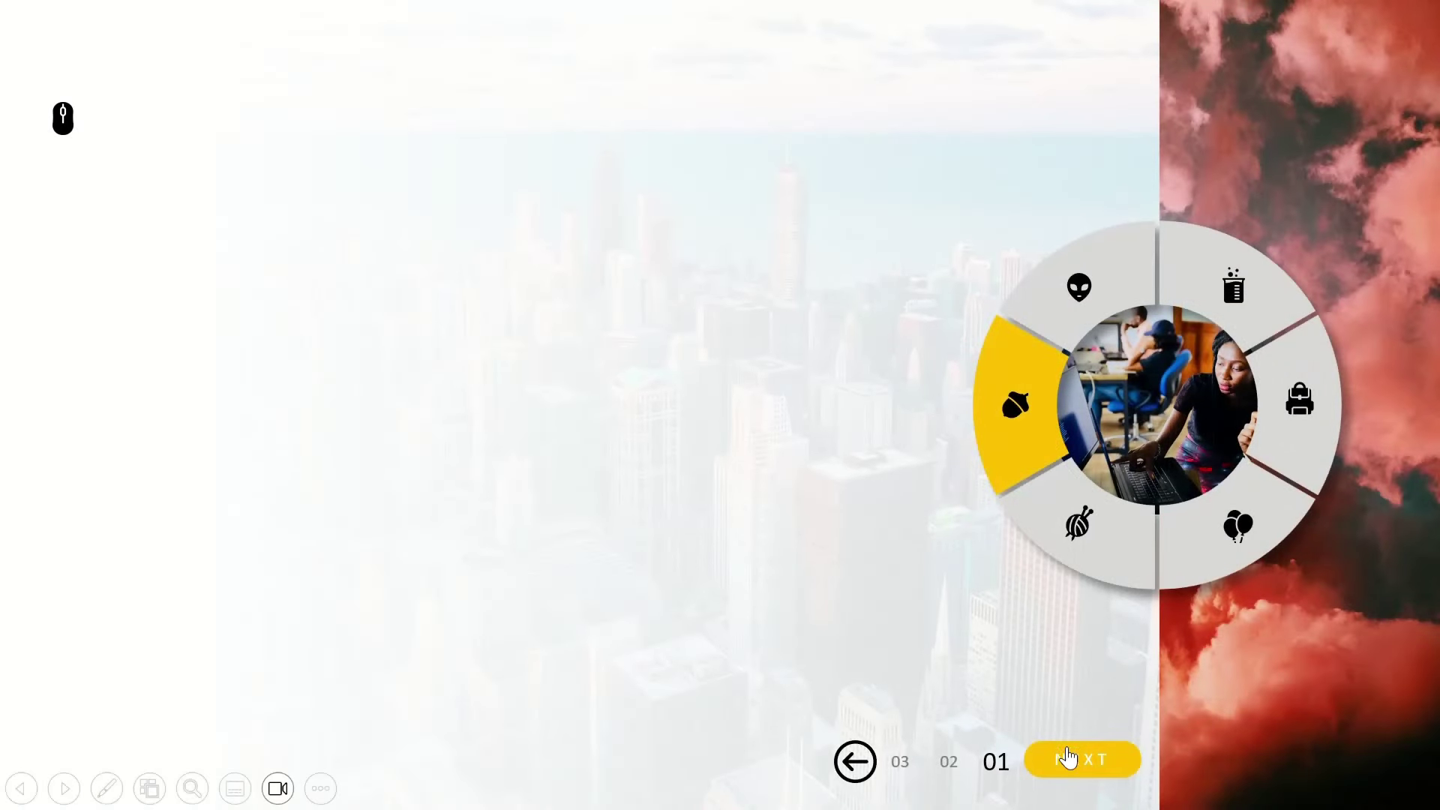
{"action": "left_click", "coordinate": [1098, 760]}
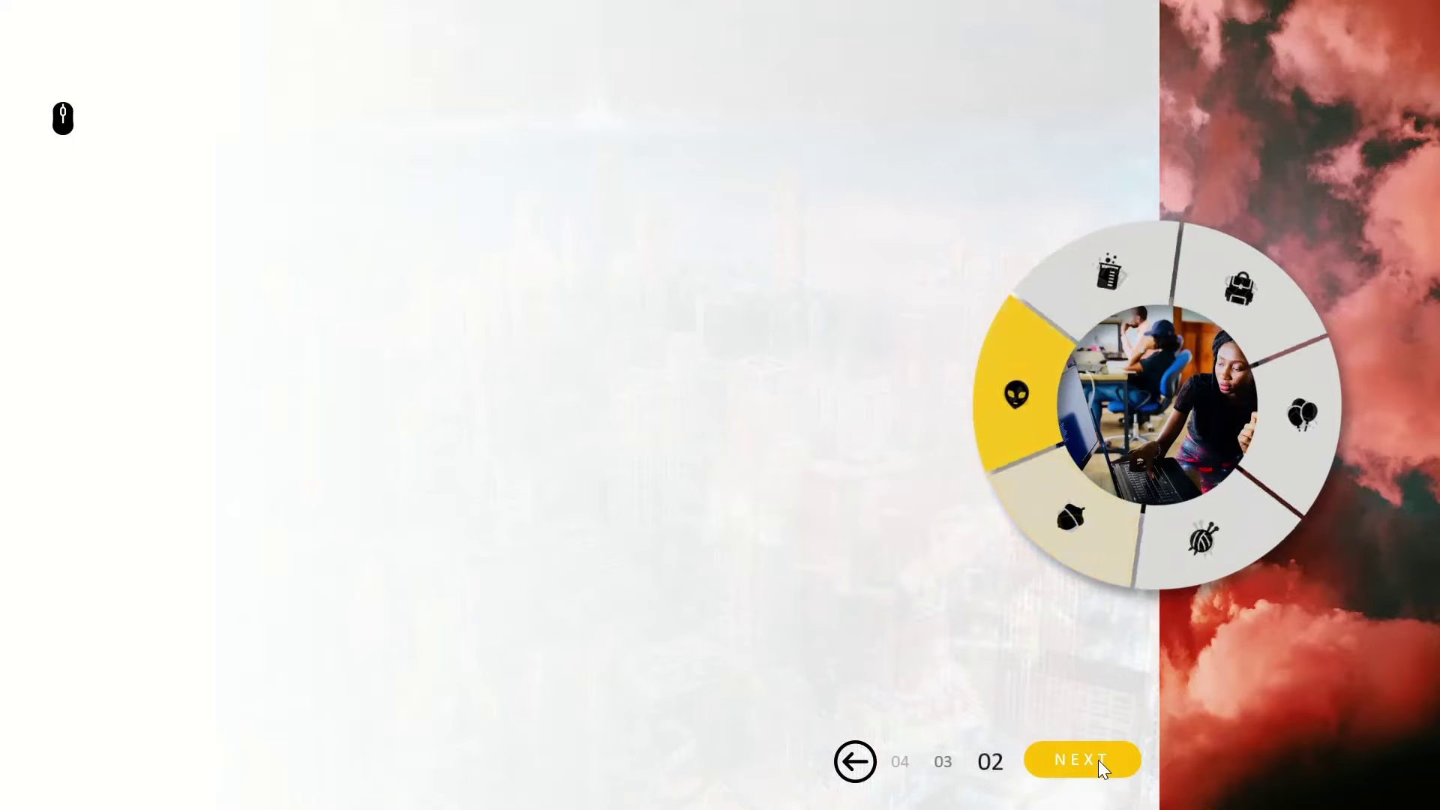
{"action": "left_click", "coordinate": [1098, 762]}
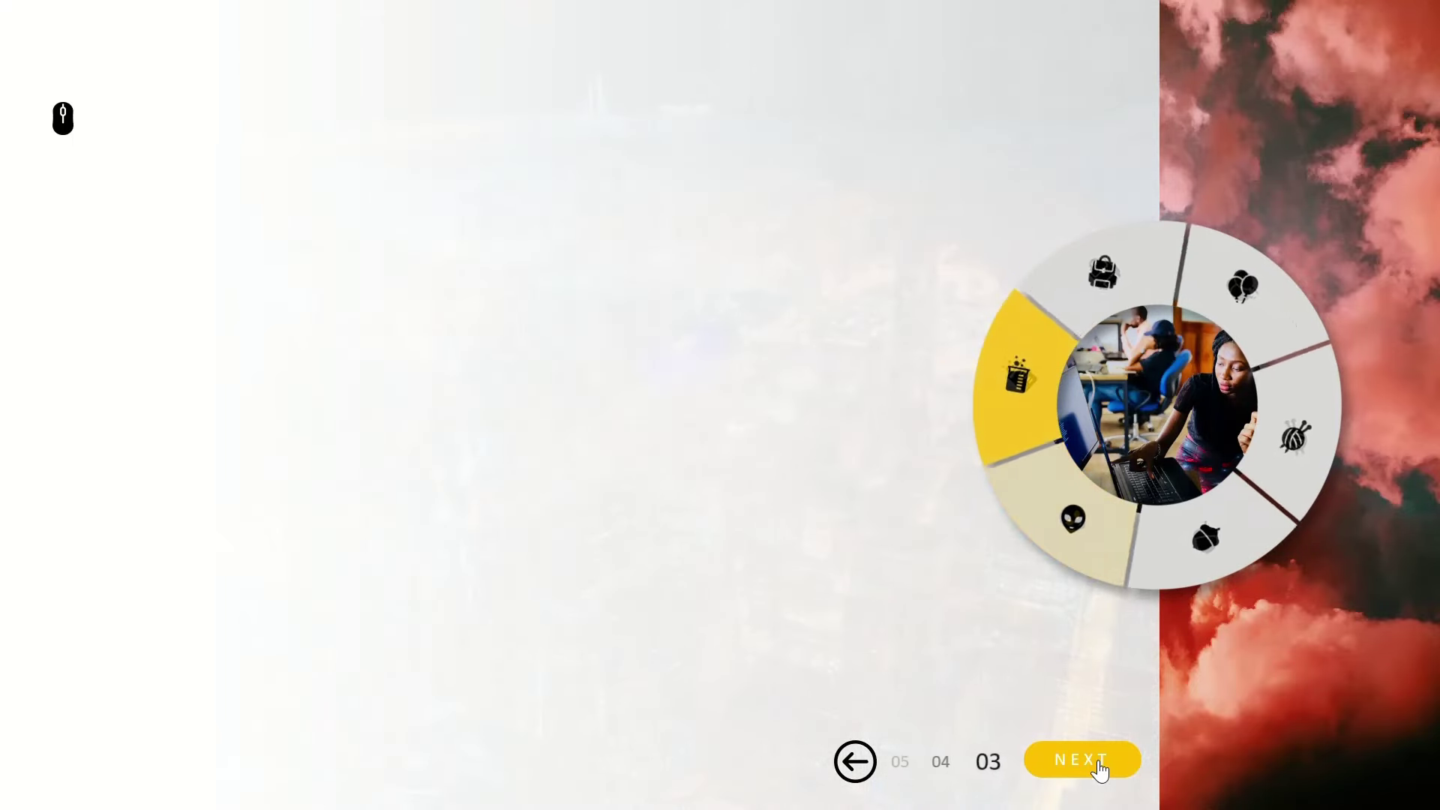
{"action": "left_click", "coordinate": [1097, 762]}
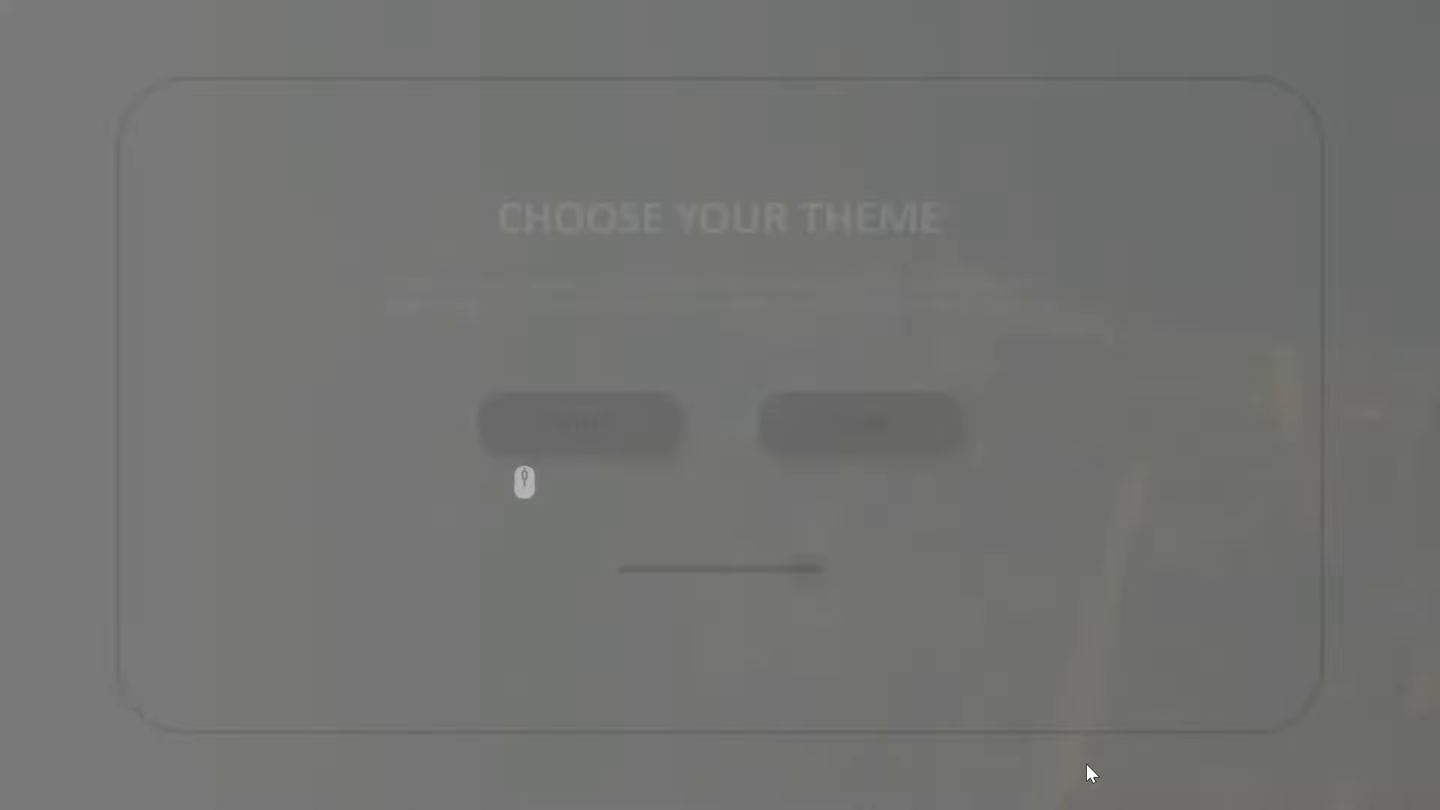
{"action": "key", "text": "Escape"}
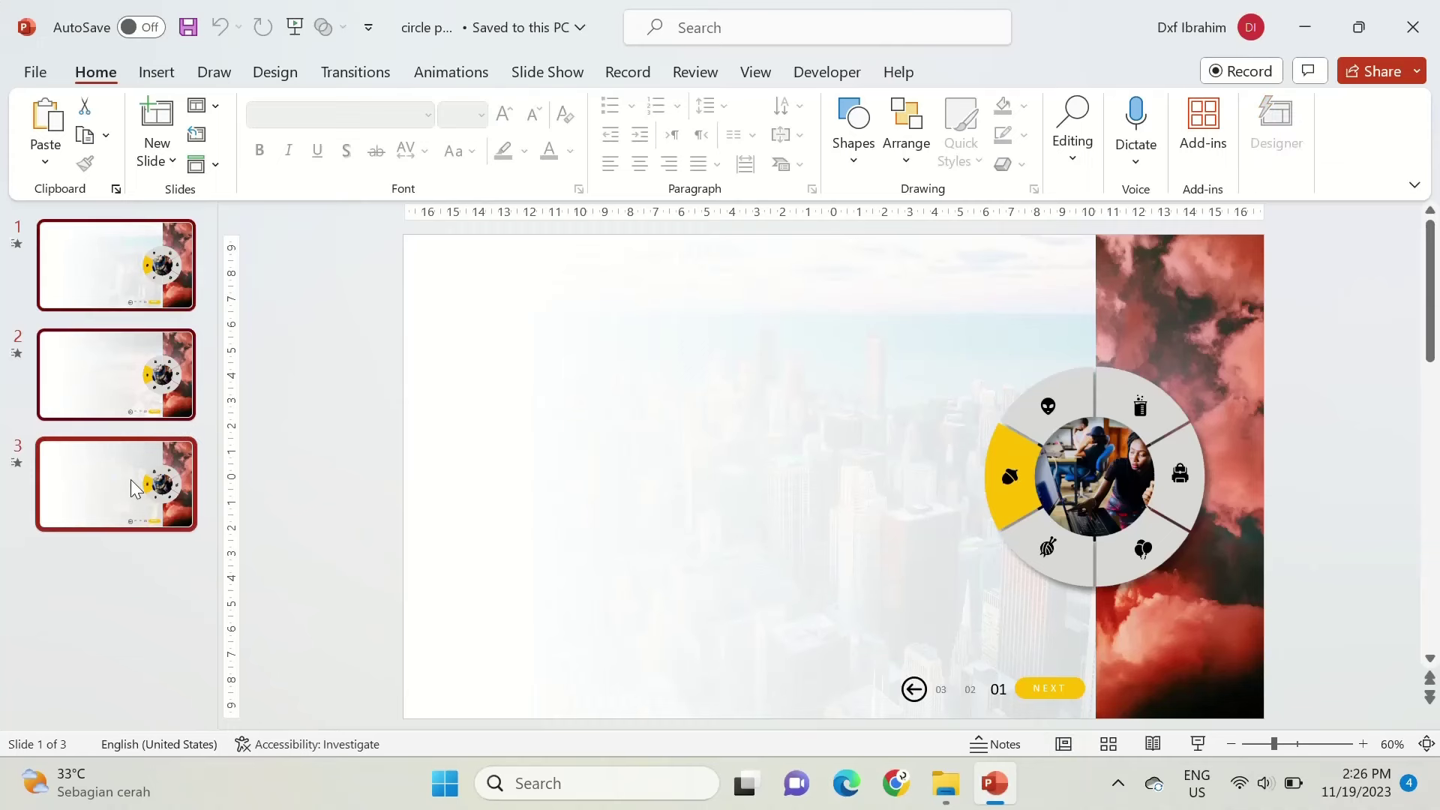
Select all three slides and duplicate them into six.
{"action": "left_click", "coordinate": [536, 435]}
{"action": "left_click", "coordinate": [136, 376]}
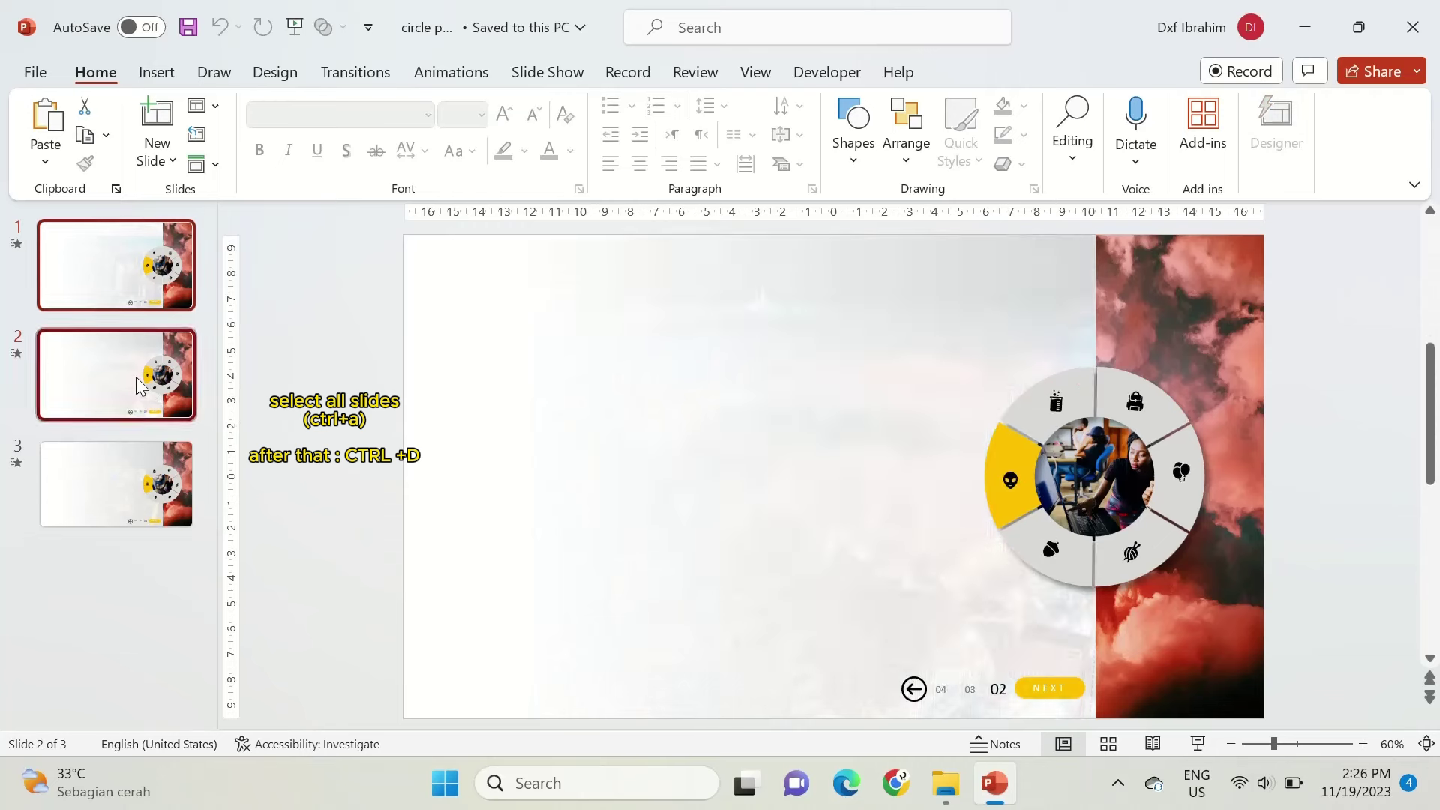
{"action": "key", "text": "ctrl+a"}
{"action": "key", "text": "ctrl+d"}
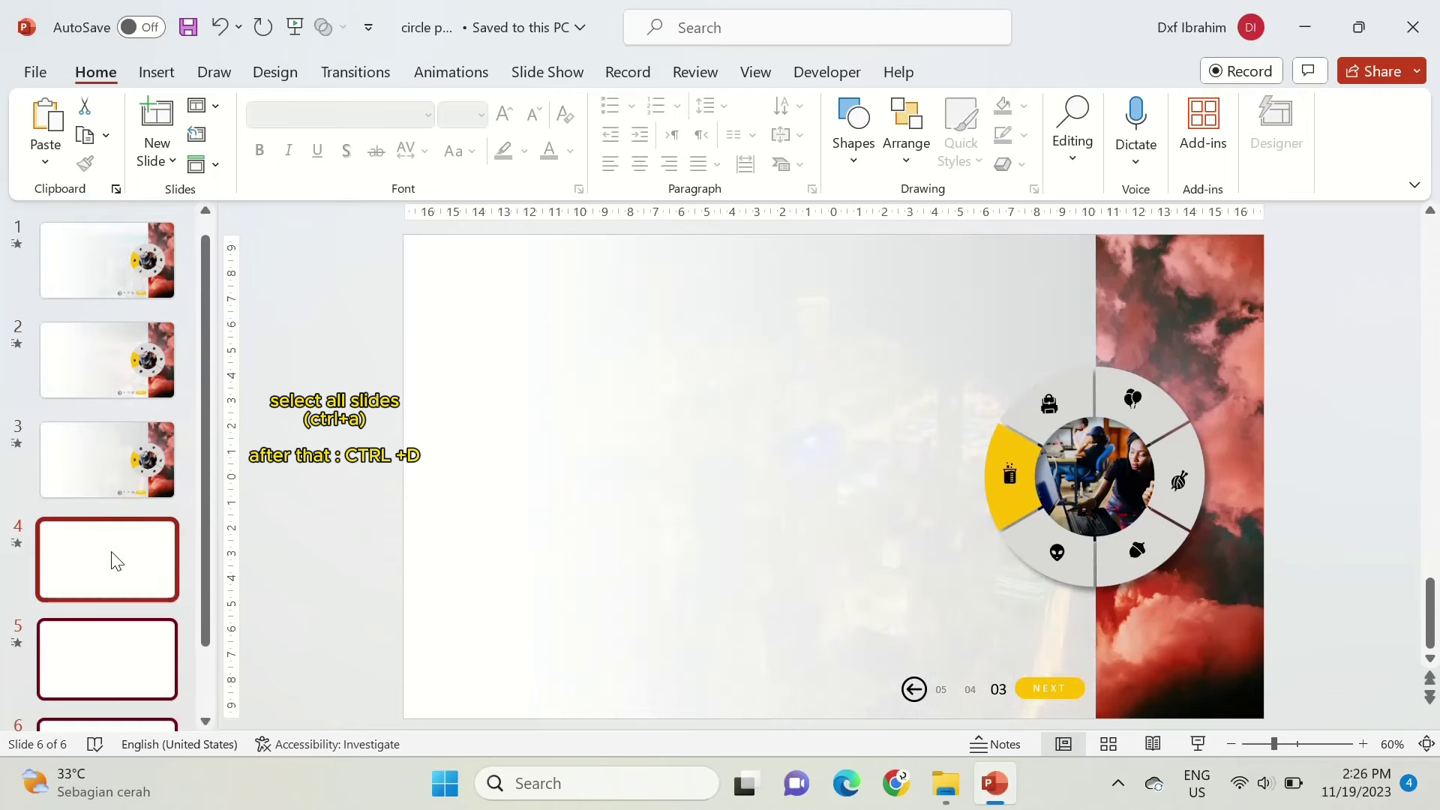
Add a section named 'Dark' starting at slide 4.
{"action": "left_click", "coordinate": [105, 518]}
{"action": "right_click", "coordinate": [105, 517]}
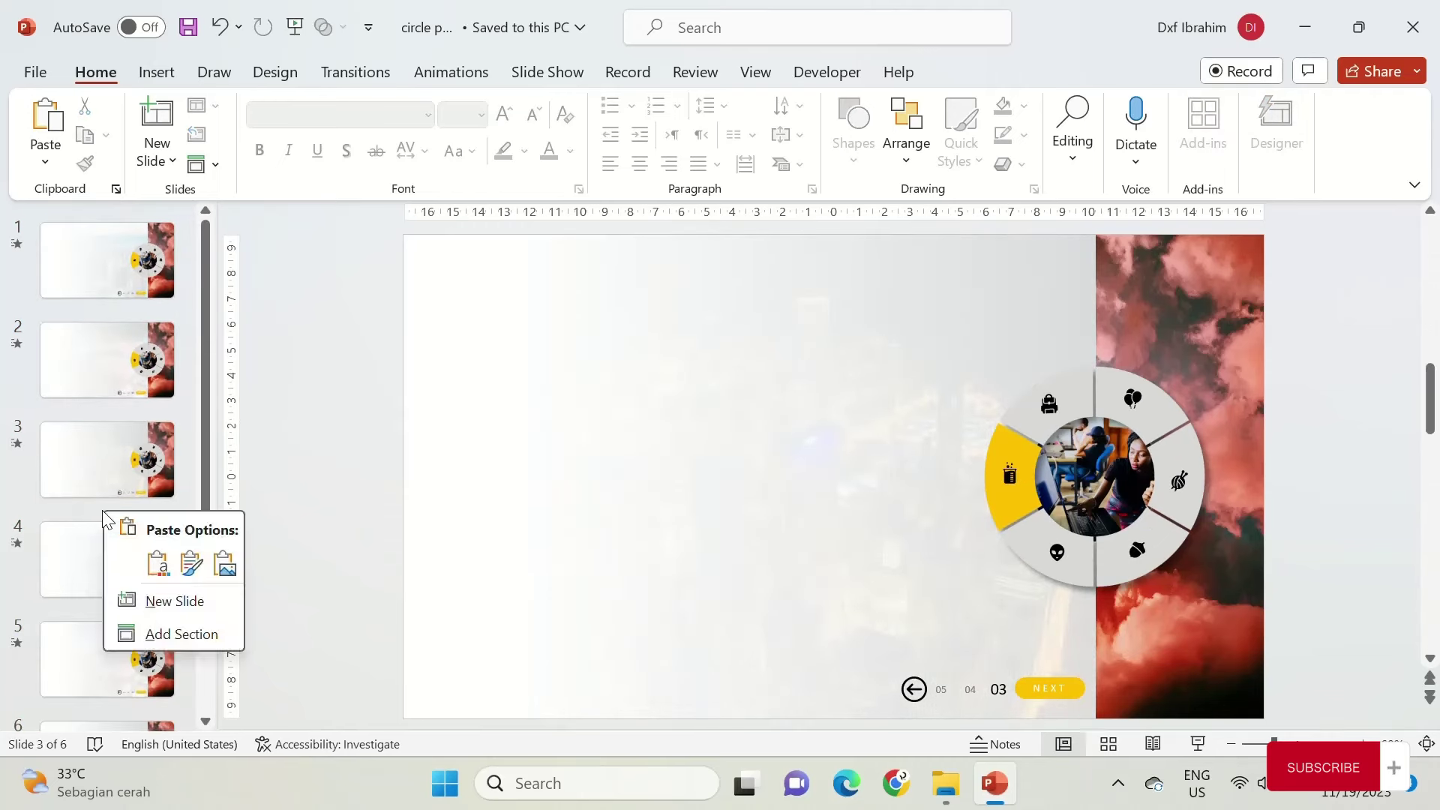
{"action": "left_click", "coordinate": [158, 634]}
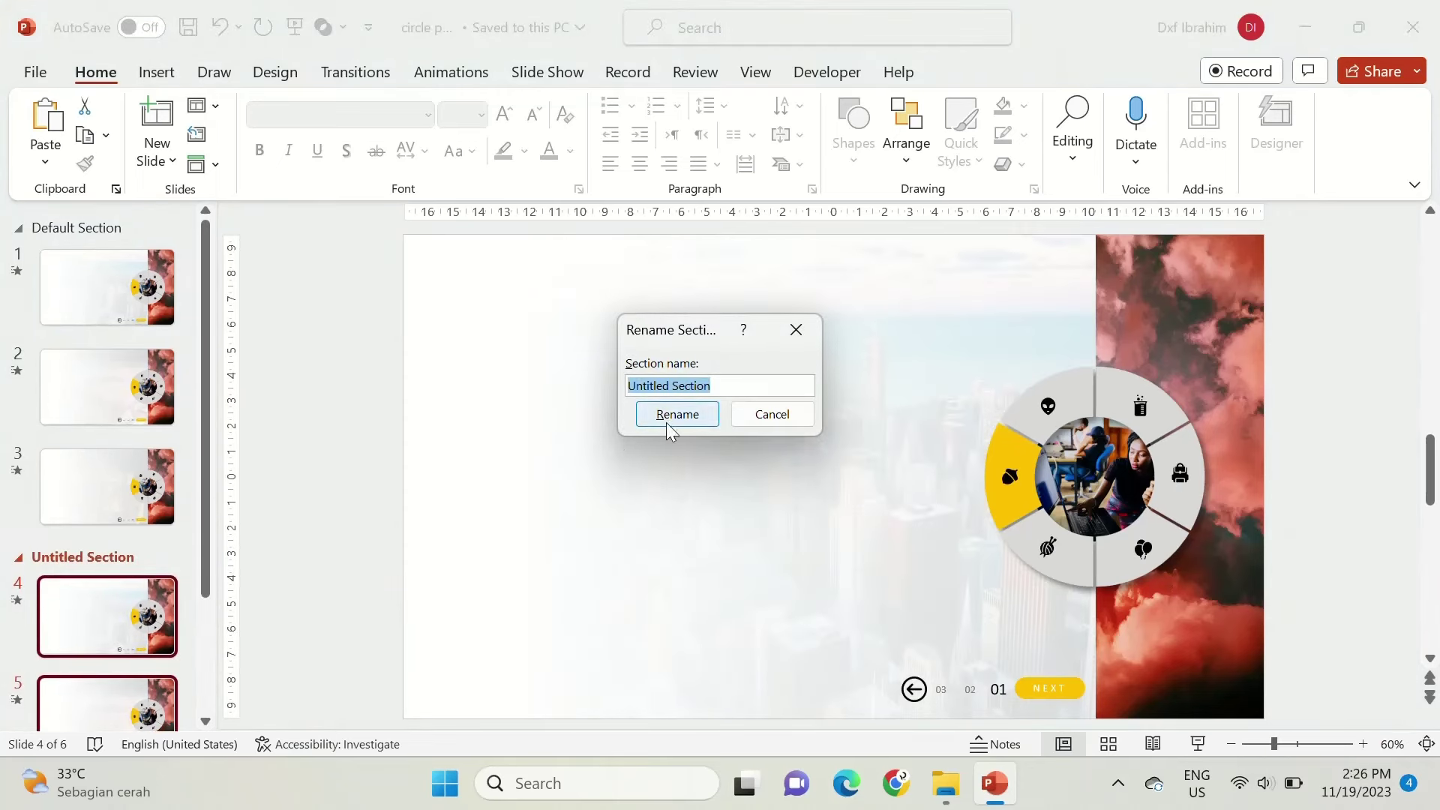
{"action": "type", "text": "Dark"}
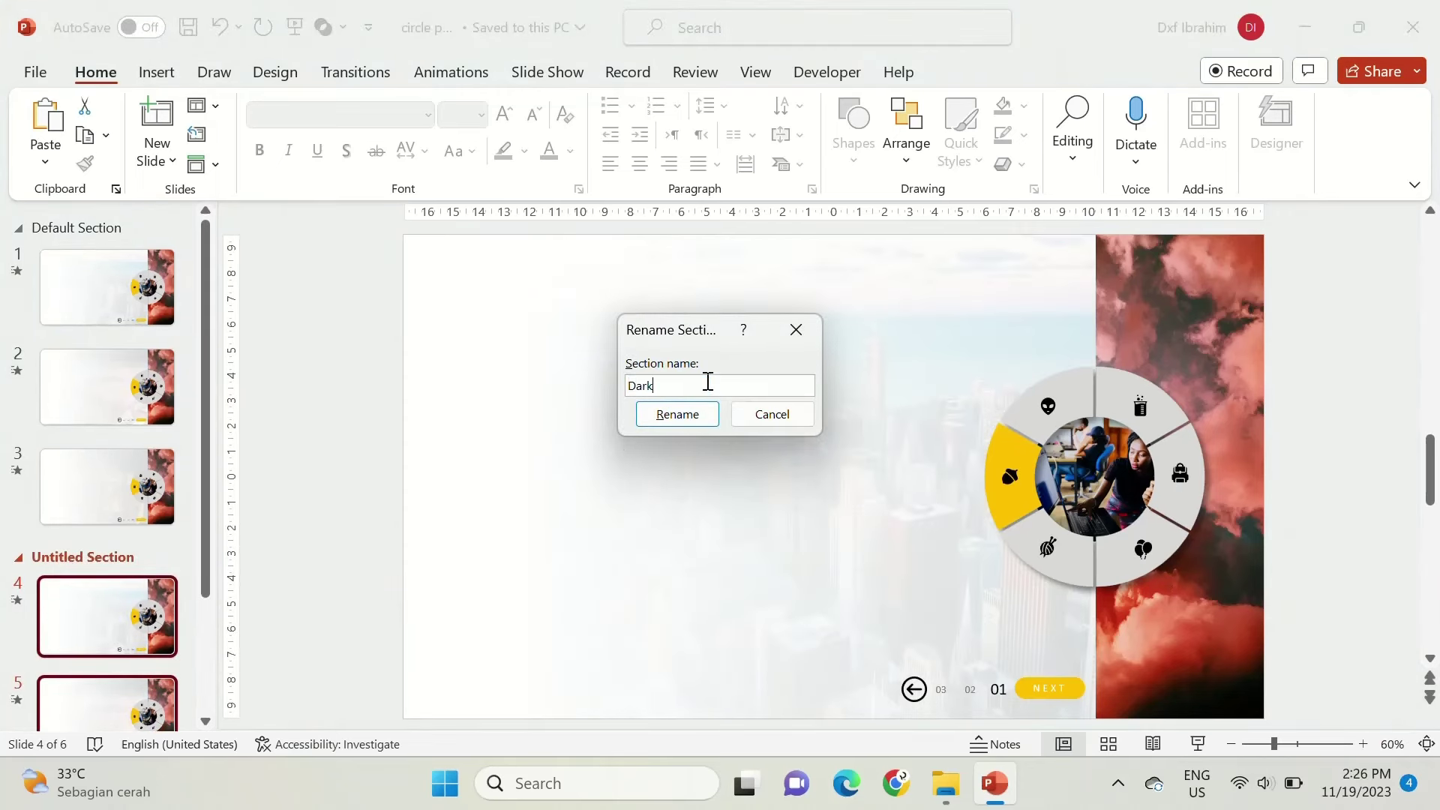
{"action": "key", "text": "Return"}
Rename the first section to 'Light'.
{"action": "left_click", "coordinate": [80, 223]}
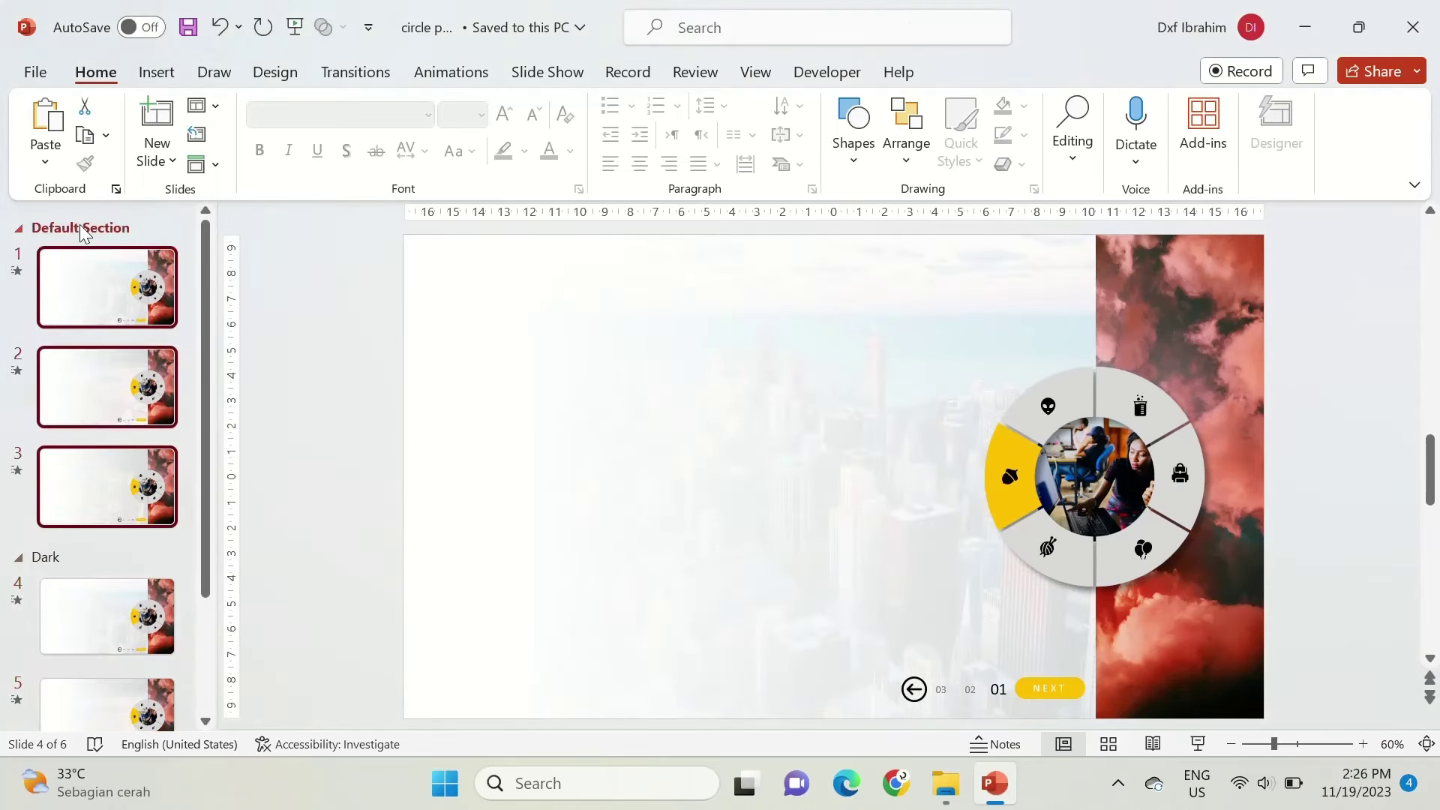
{"action": "right_click", "coordinate": [79, 223]}
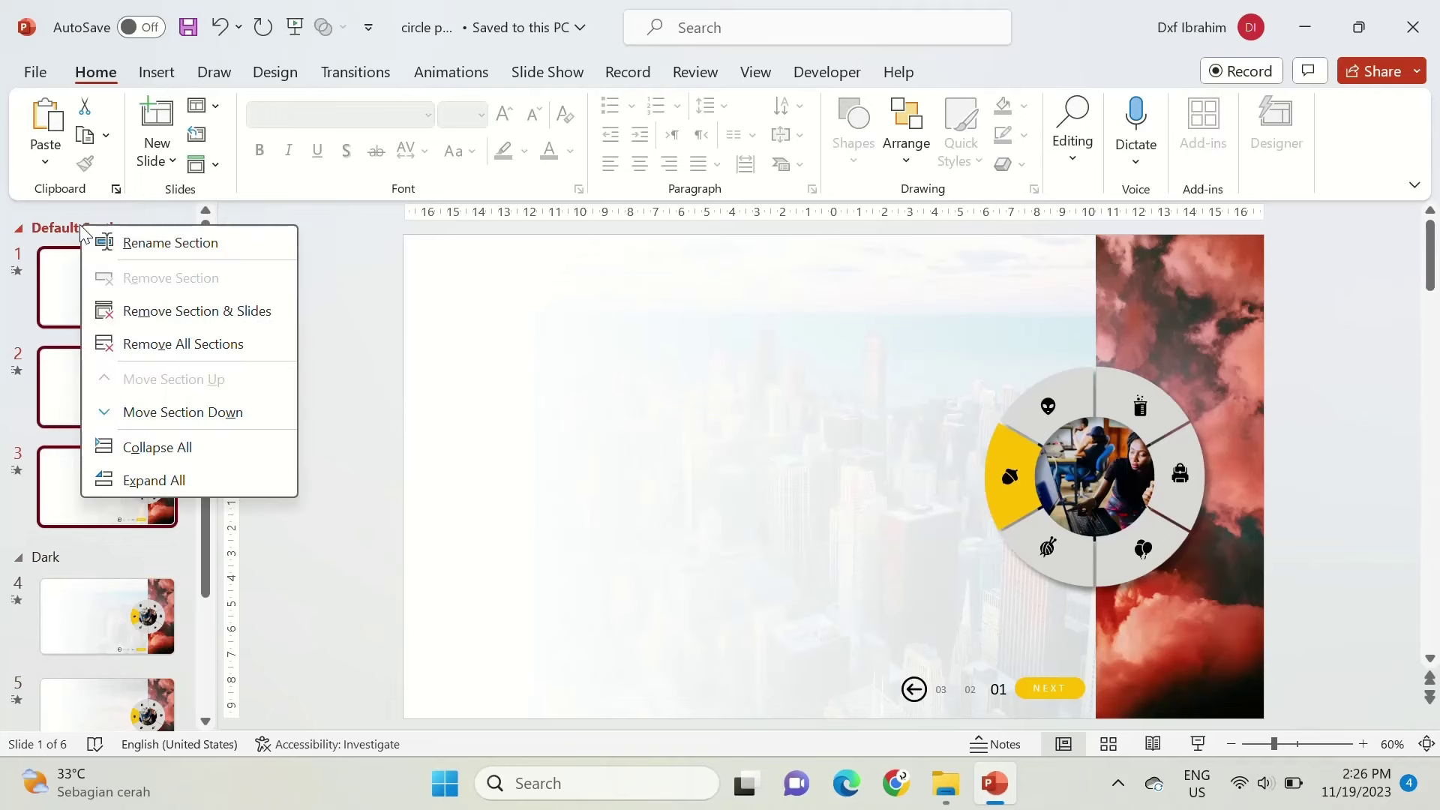
{"action": "left_click", "coordinate": [142, 242]}
{"action": "type", "text": "Ligh"}
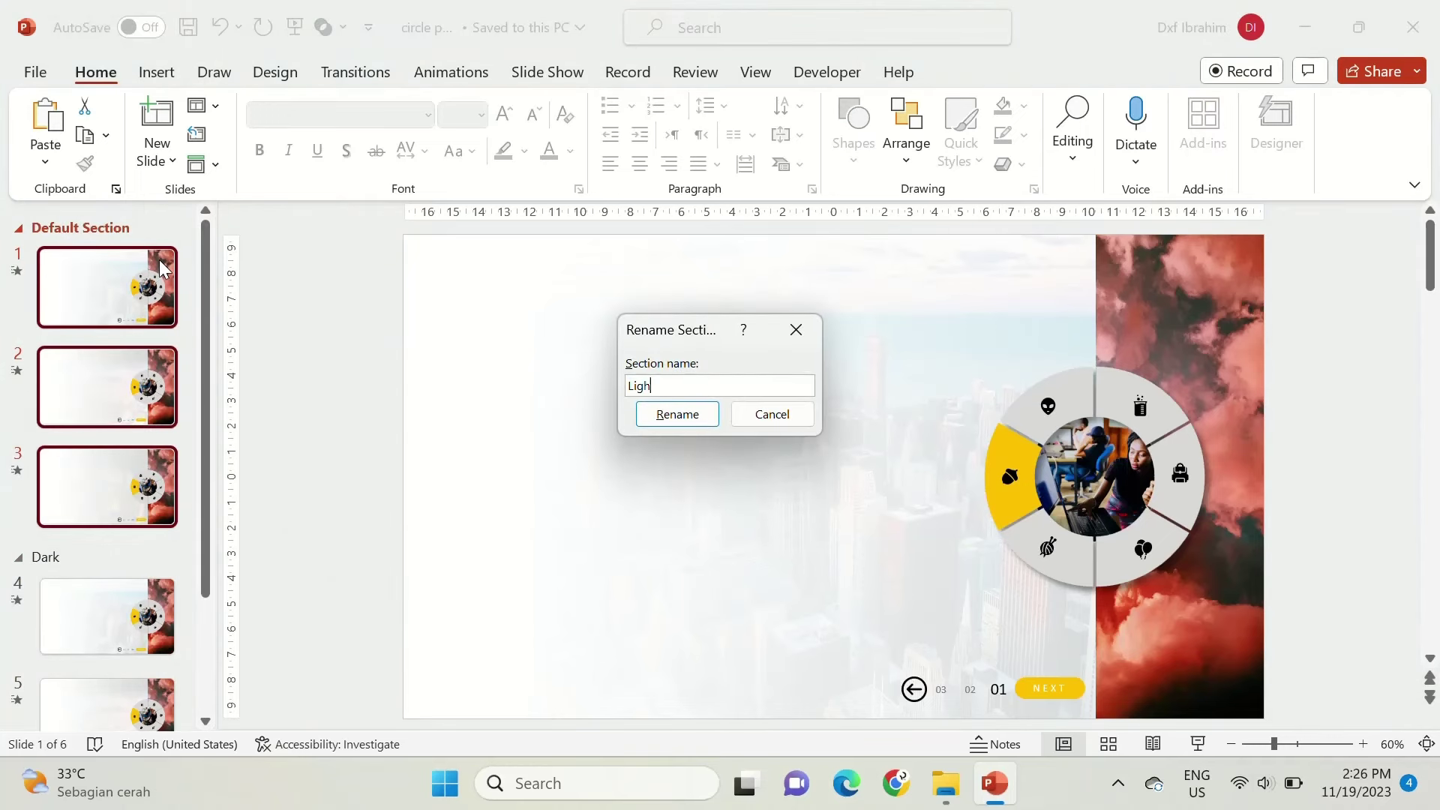
{"action": "type", "text": "t"}
{"action": "key", "text": "Return"}
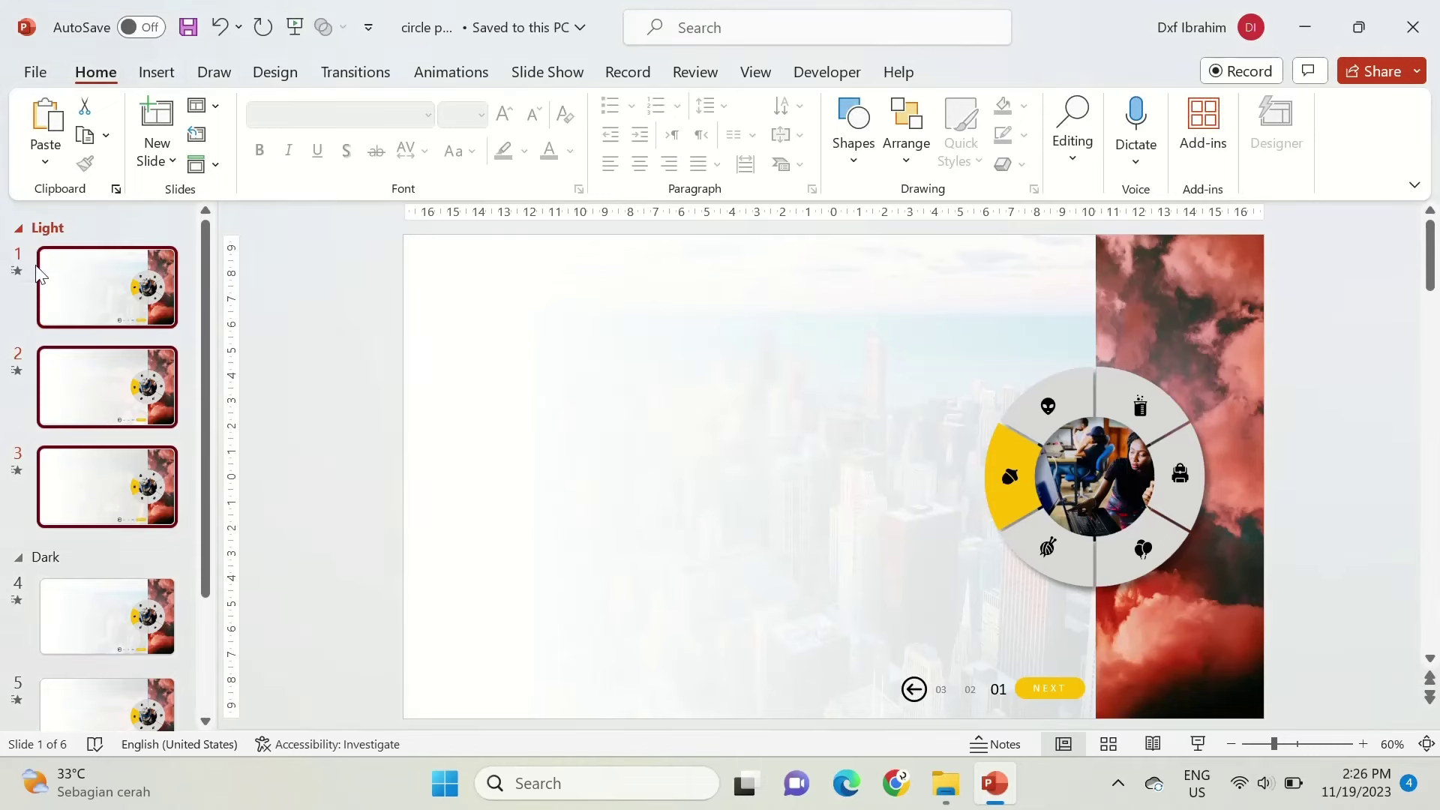
Insert a blank slide in the Light section and another in the Dark section.
{"action": "left_click", "coordinate": [157, 152]}
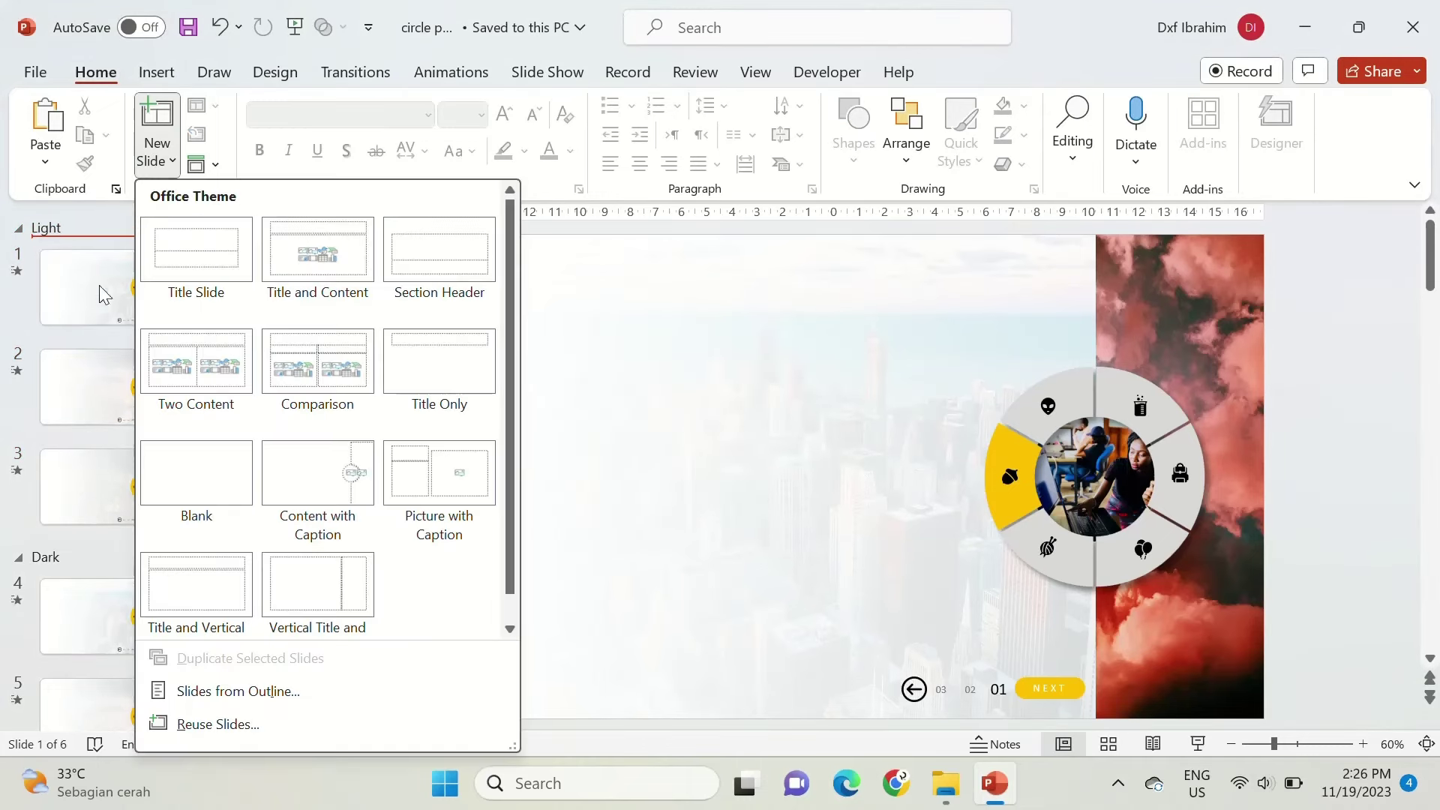
{"action": "left_click", "coordinate": [160, 495]}
{"action": "left_click", "coordinate": [60, 619]}
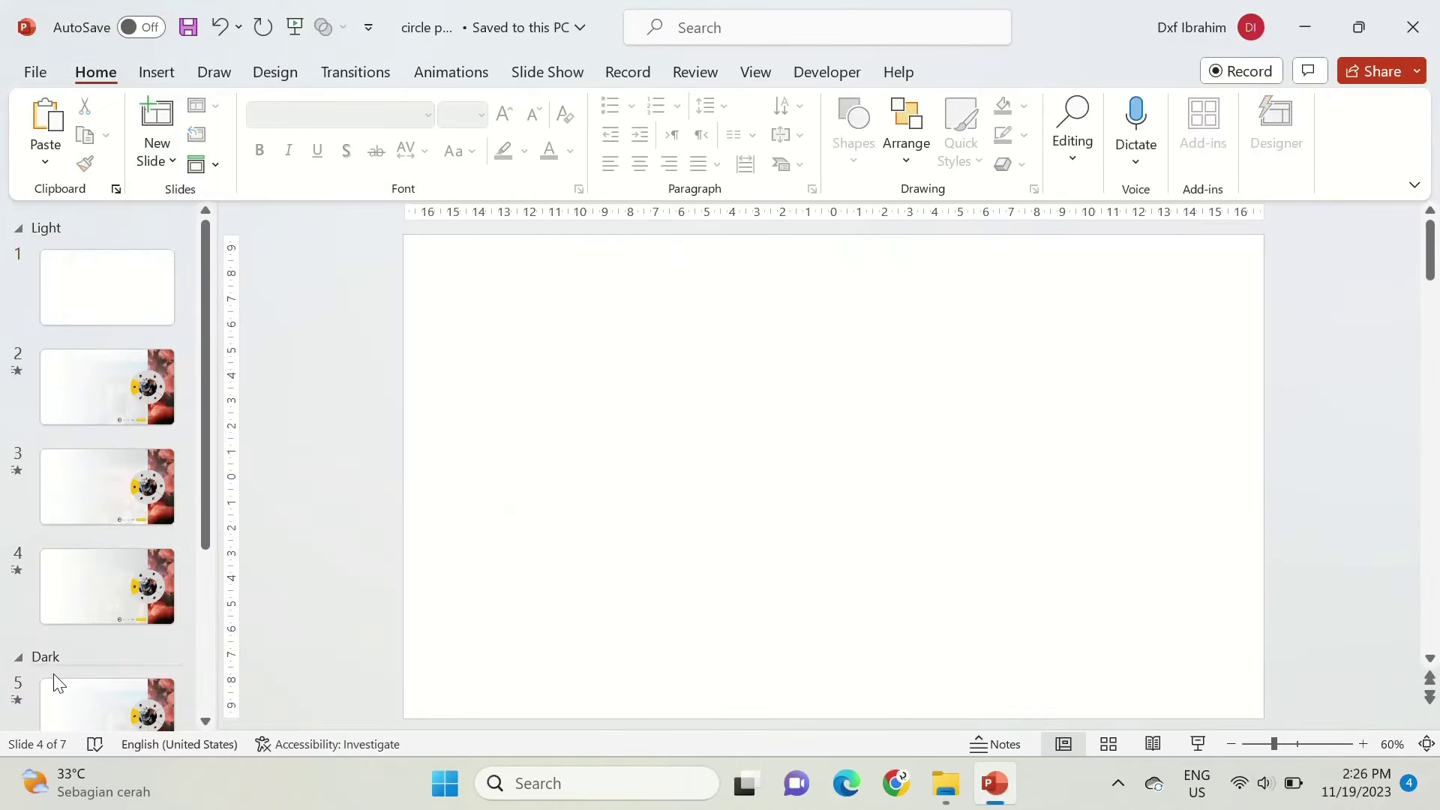
{"action": "left_click", "coordinate": [157, 152]}
{"action": "left_click", "coordinate": [165, 497]}
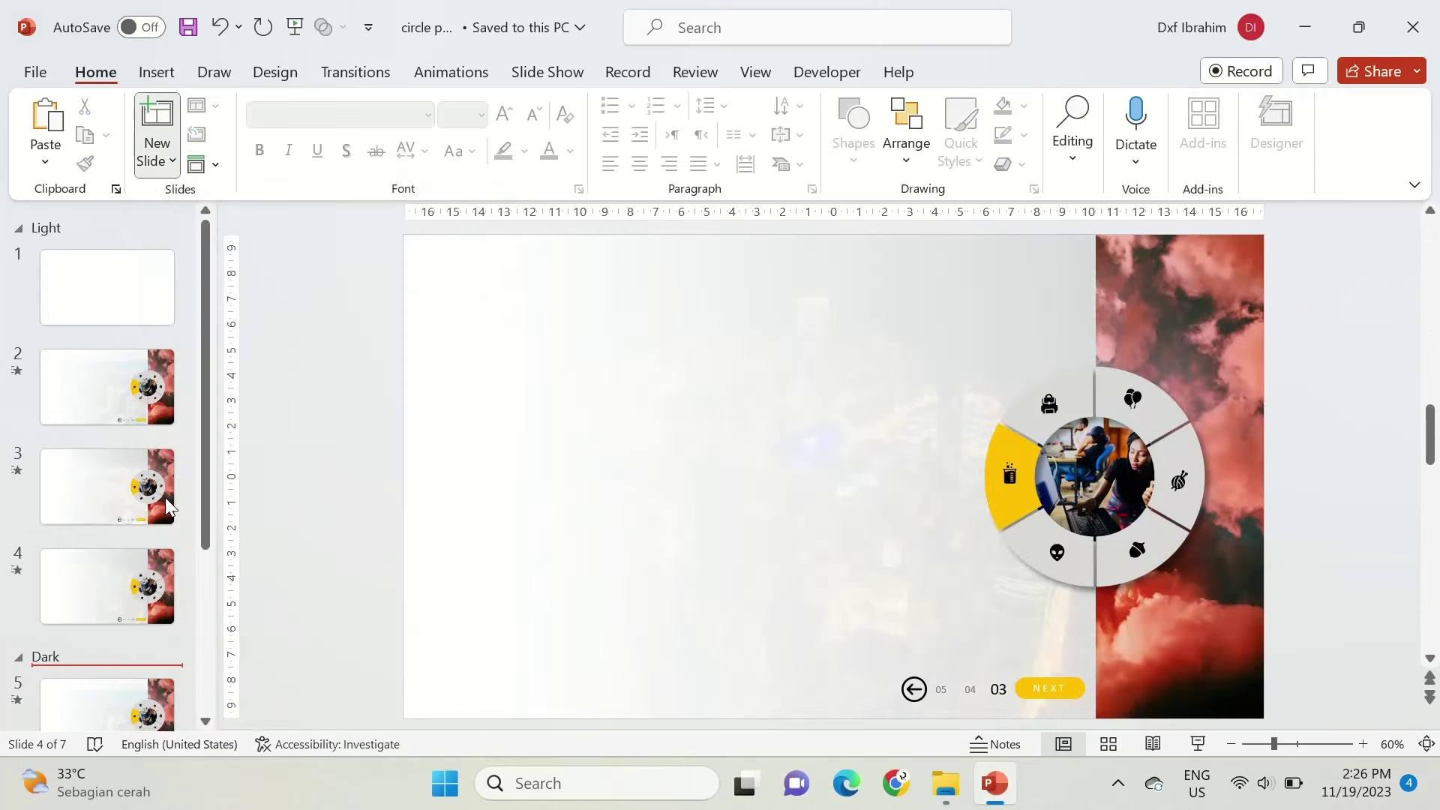
{"action": "left_click", "coordinate": [144, 559]}
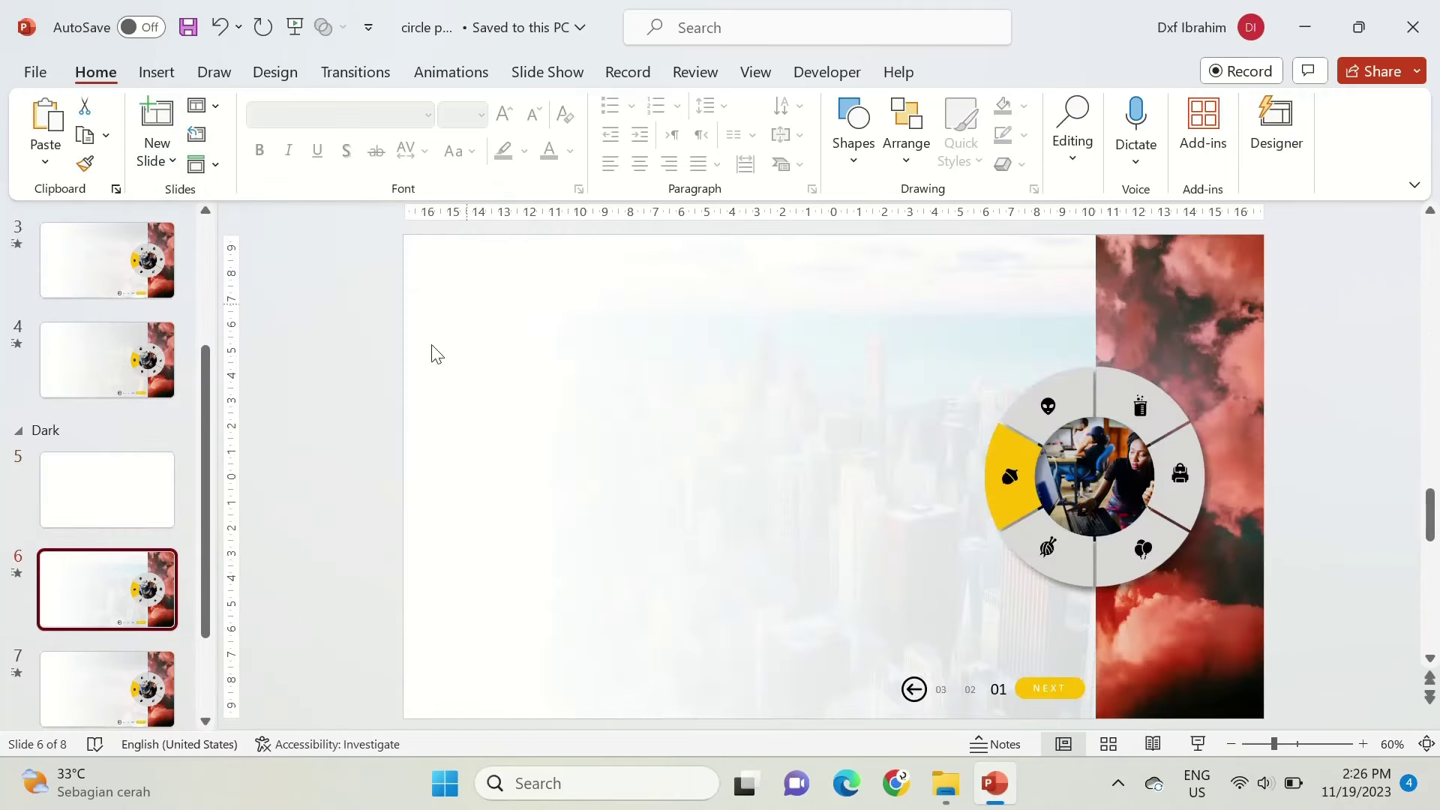
In Slide Master view, duplicate the circle caption layout, cut its large placeholder, and close master view.
{"action": "left_click", "coordinate": [757, 72]}
{"action": "left_click", "coordinate": [314, 147]}
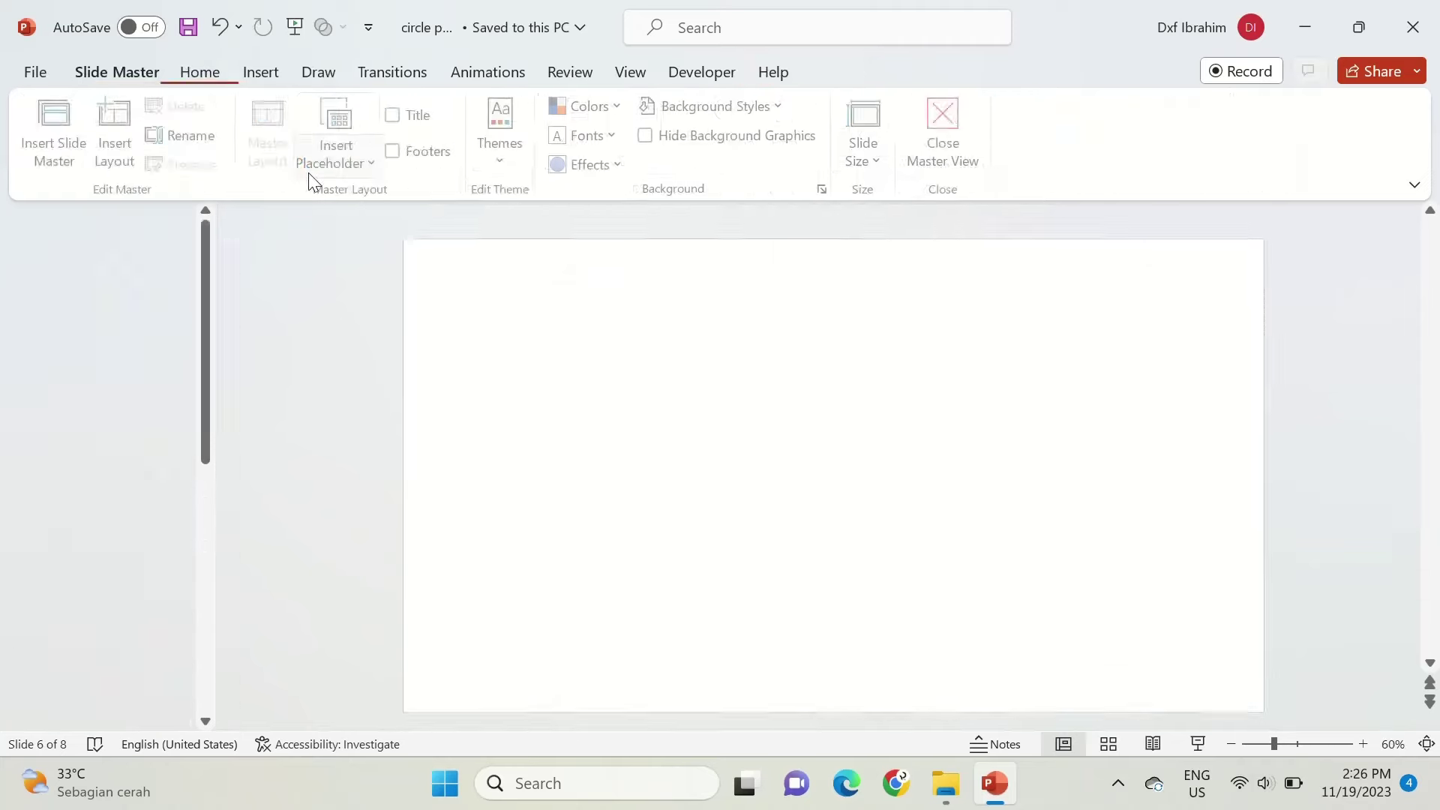
{"action": "key", "text": "ctrl+d"}
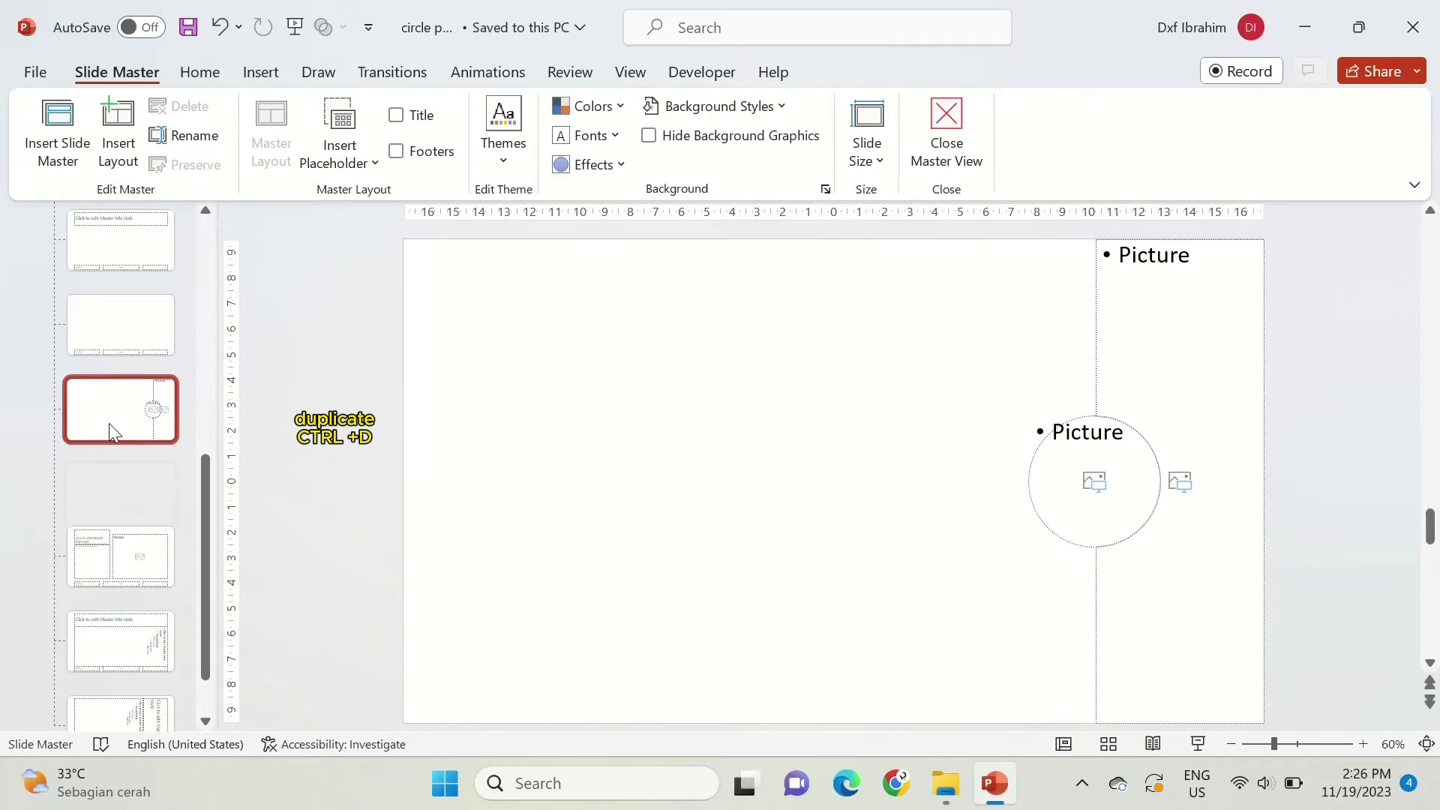
{"action": "left_click", "coordinate": [763, 386]}
{"action": "key", "text": "ctrl+x"}
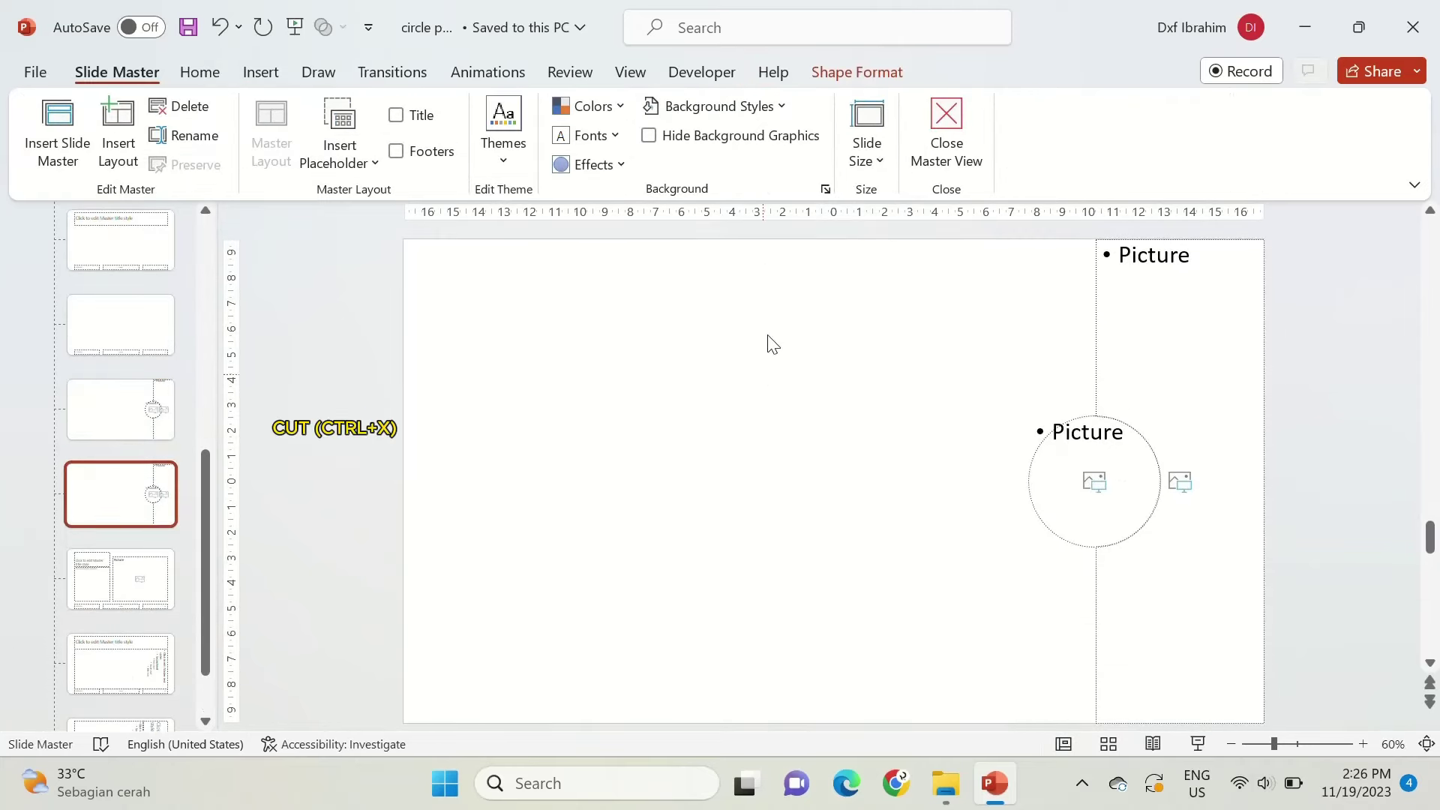
{"action": "left_click", "coordinate": [972, 116]}
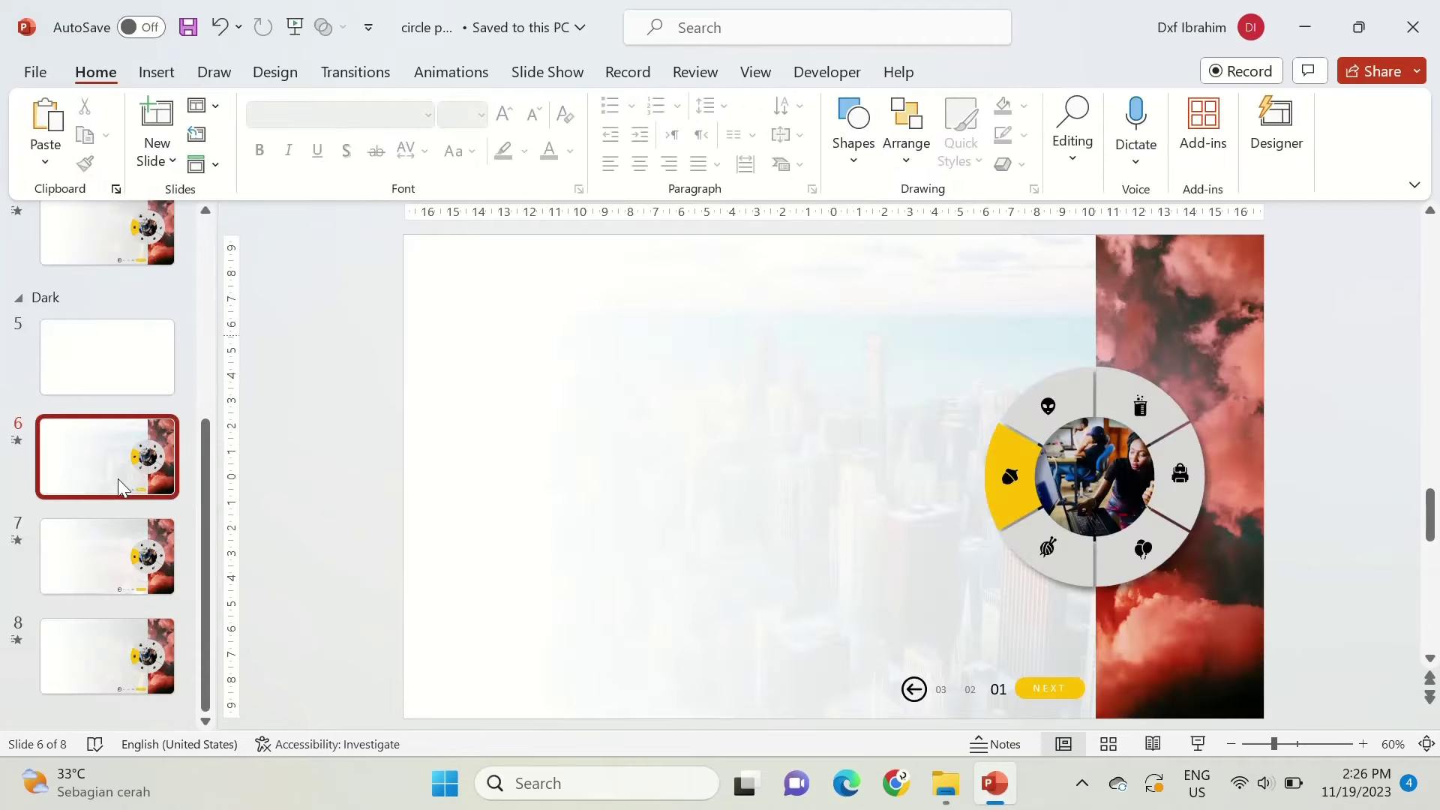
Apply the 1_Content with Caption layout to slide 6, paste the overlay shape, and send it to back.
{"action": "left_click", "coordinate": [195, 111]}
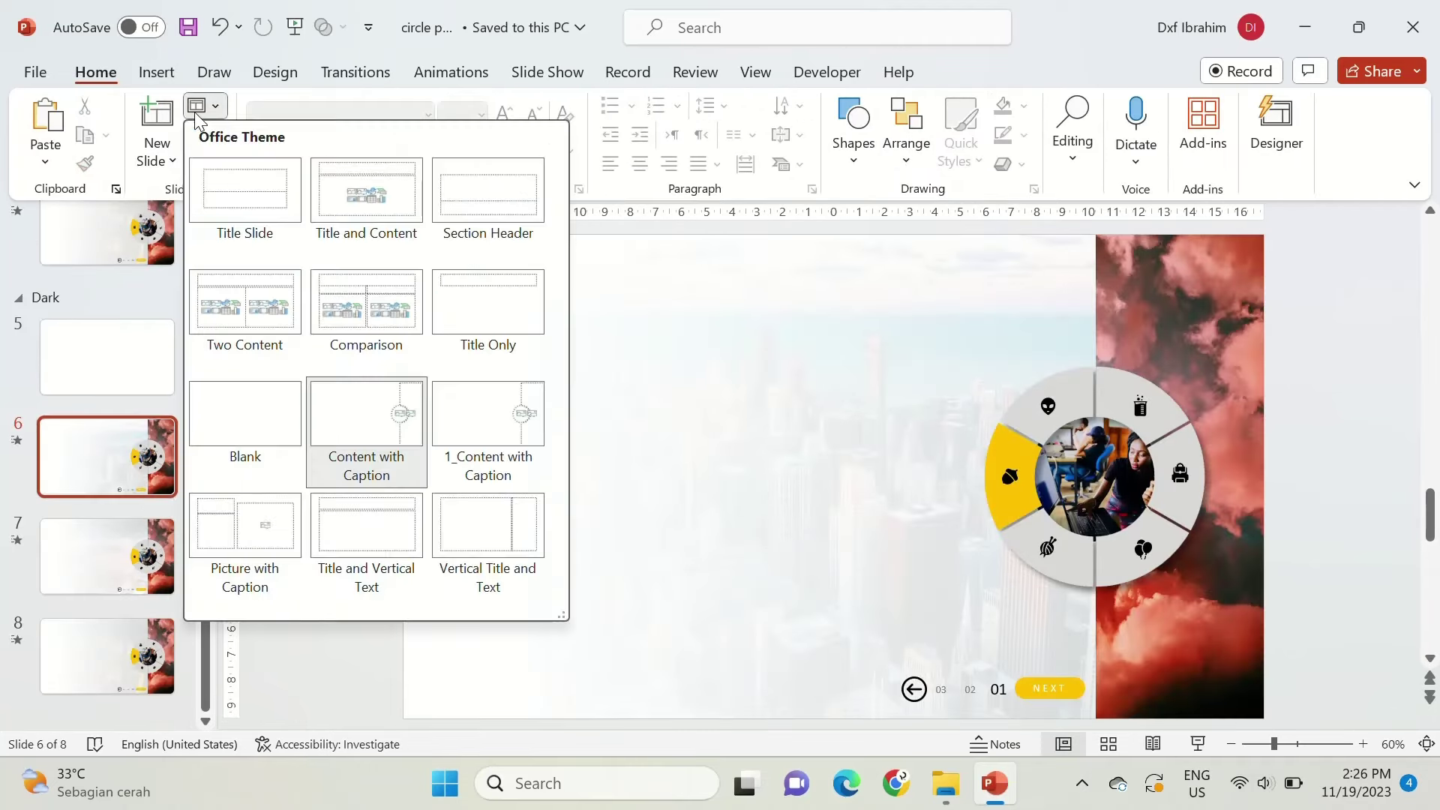
{"action": "left_click", "coordinate": [459, 420]}
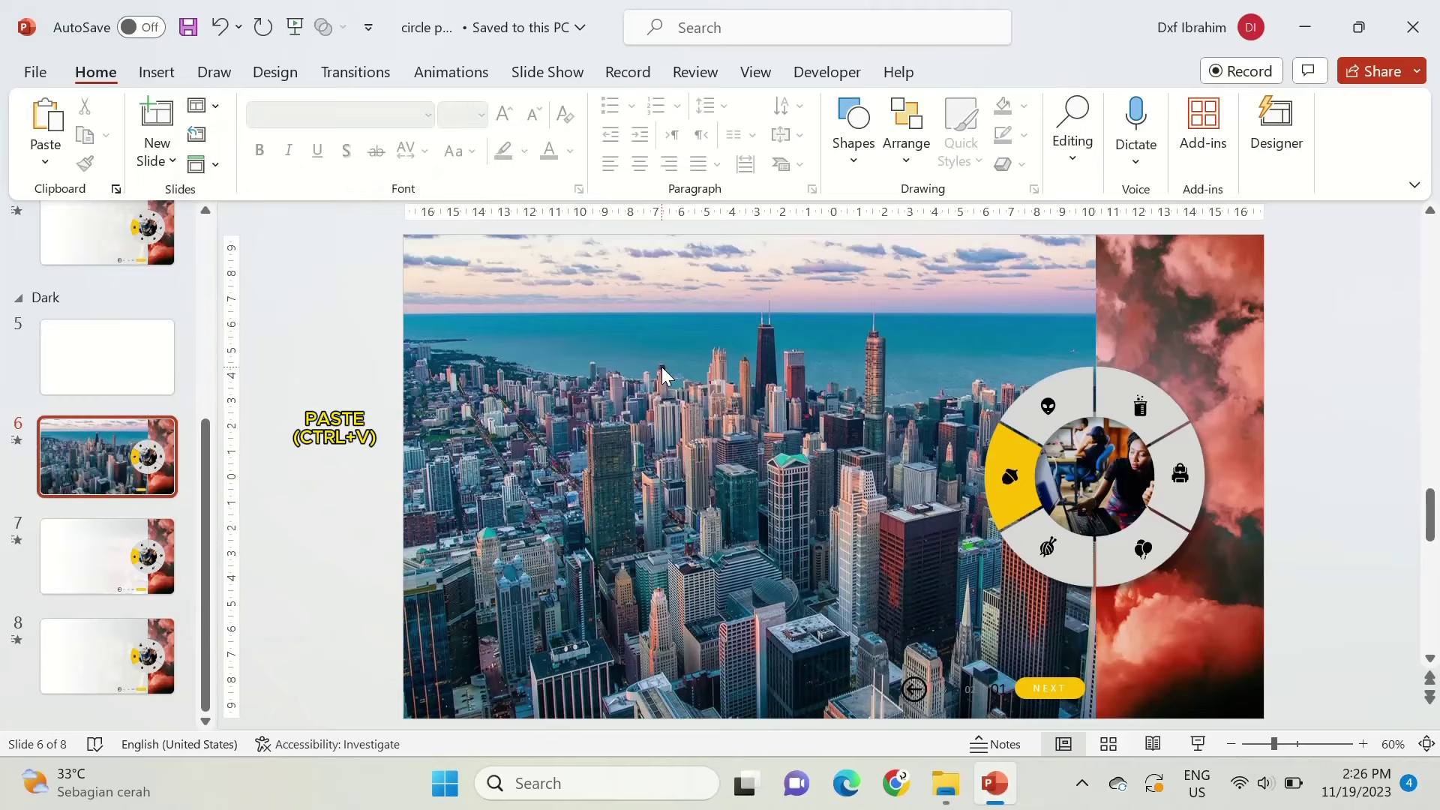
{"action": "key", "text": "ctrl+v"}
{"action": "right_click", "coordinate": [662, 367]}
{"action": "left_click", "coordinate": [742, 418]}
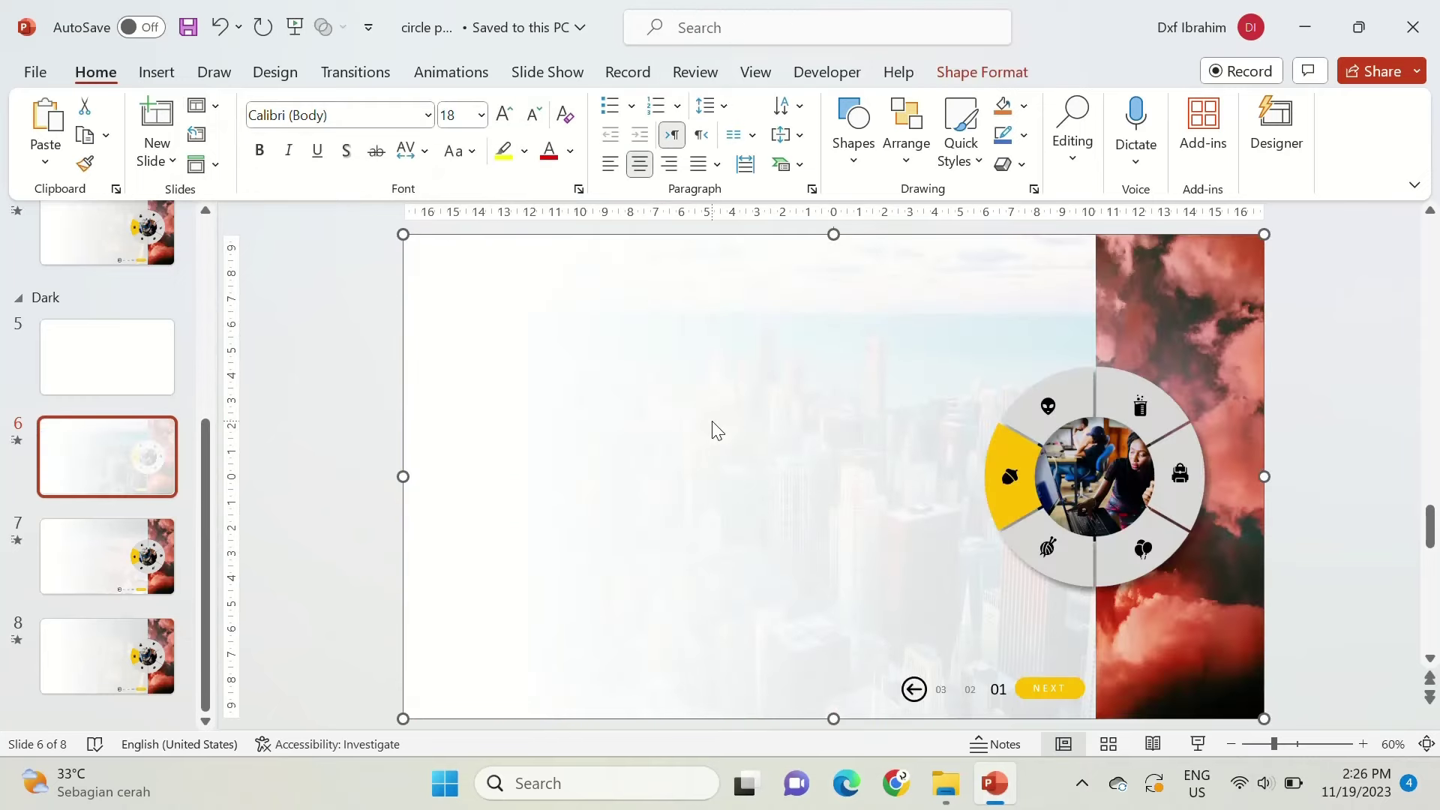
Give the overlay a gradient fill whose first stop is black at 5% transparency.
{"action": "left_click", "coordinate": [1035, 190]}
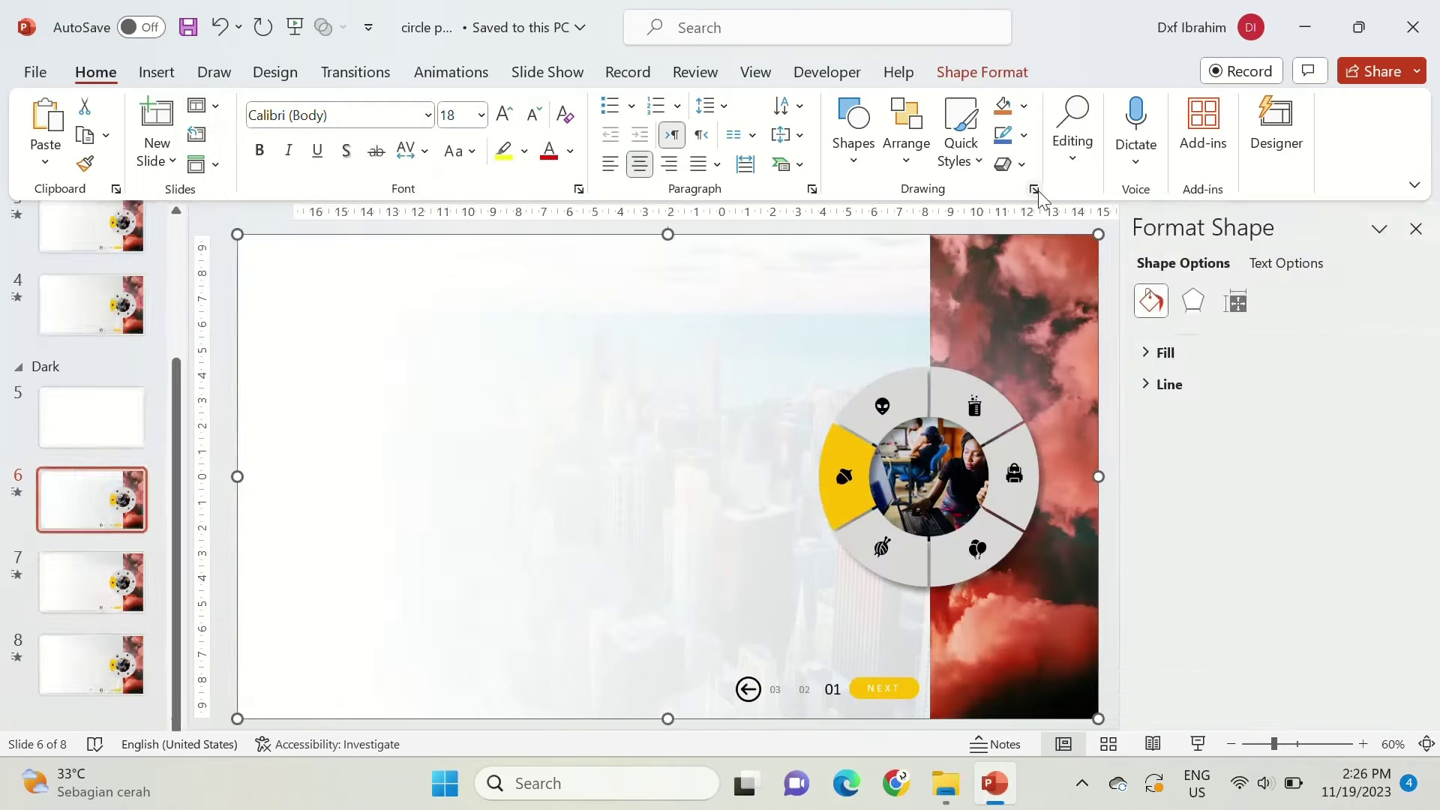
{"action": "left_click", "coordinate": [1212, 349]}
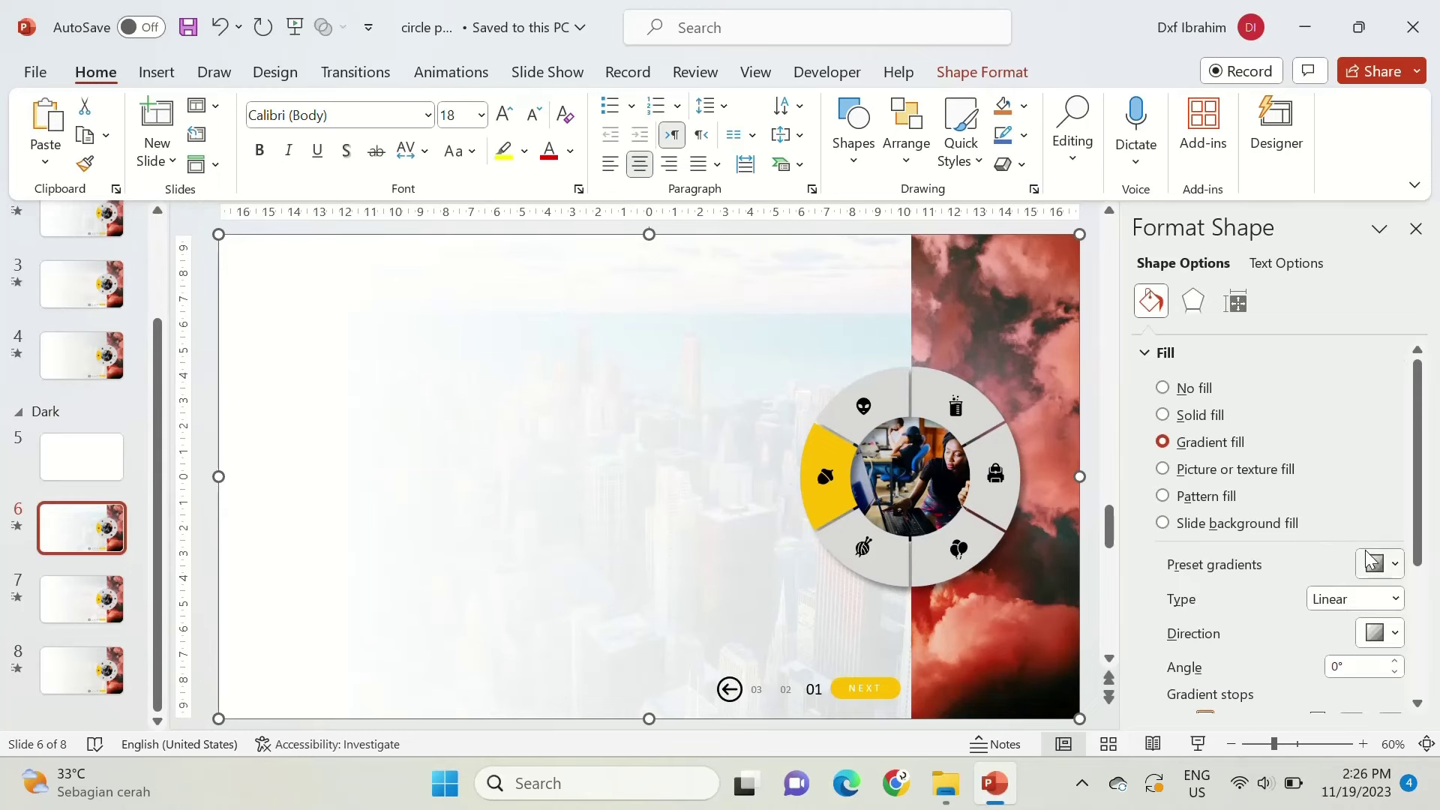
{"action": "scroll", "coordinate": [1375, 568], "scroll_direction": "down", "scroll_amount": 3}
{"action": "scroll", "coordinate": [1380, 562], "scroll_direction": "down", "scroll_amount": 3}
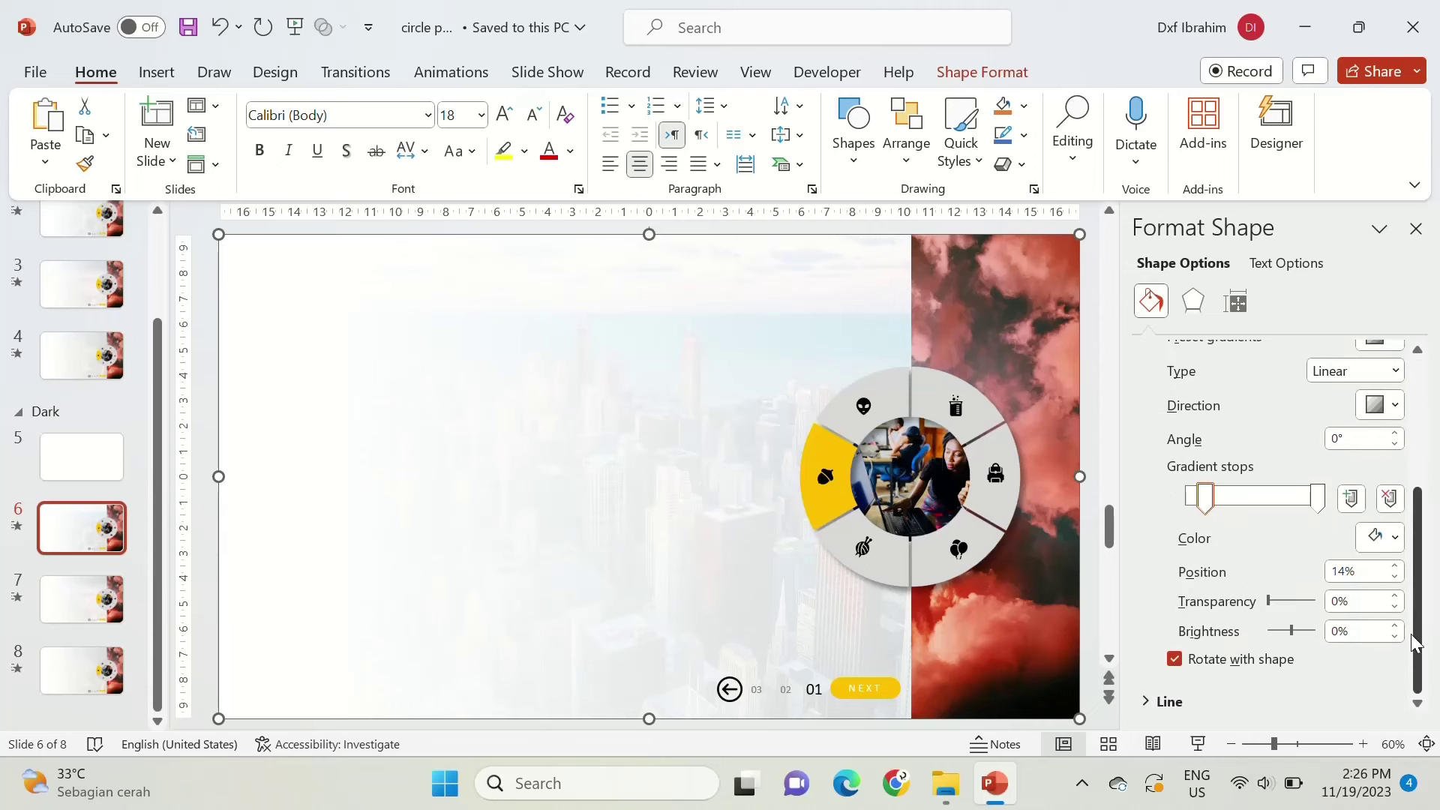
{"action": "left_click", "coordinate": [1382, 538]}
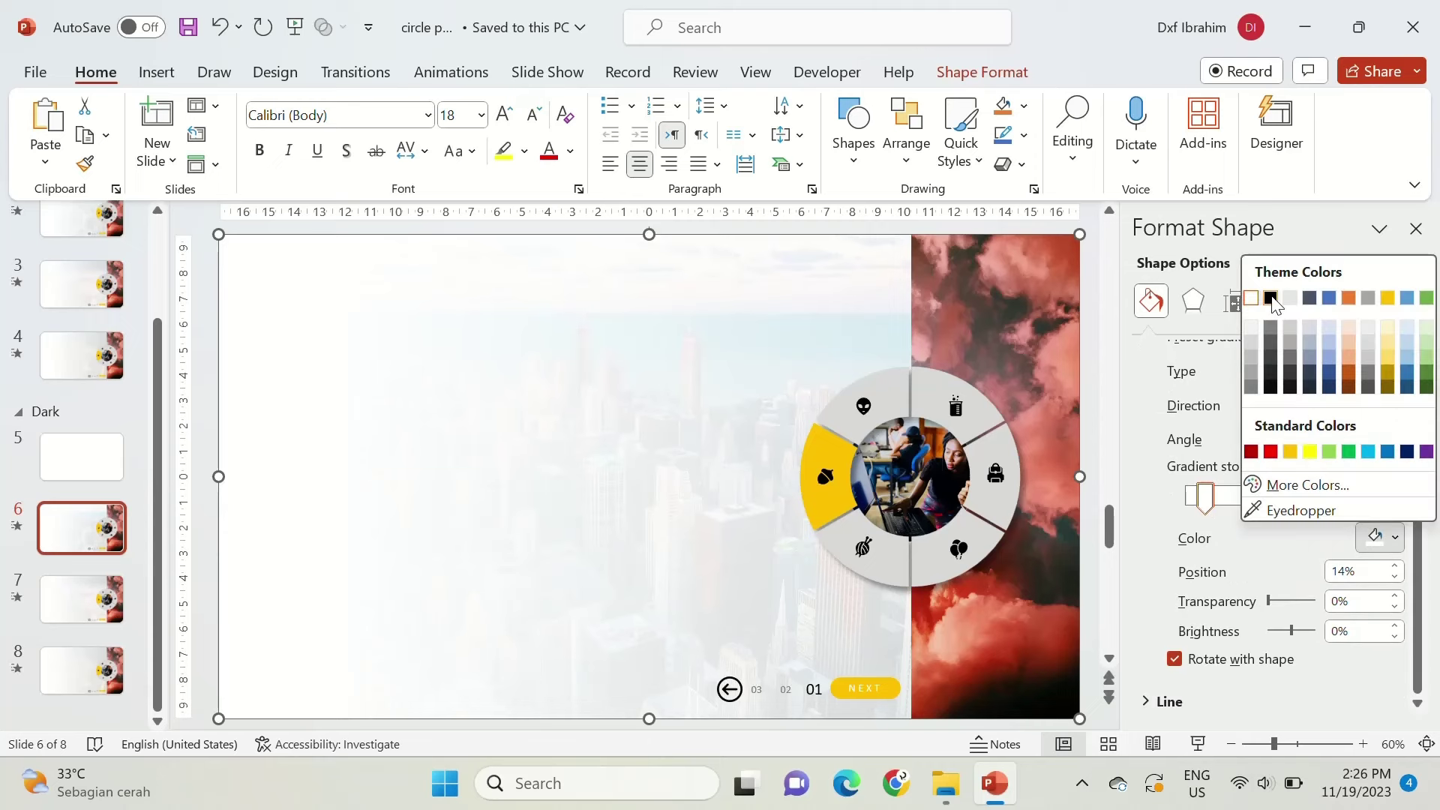
{"action": "left_click", "coordinate": [1271, 299]}
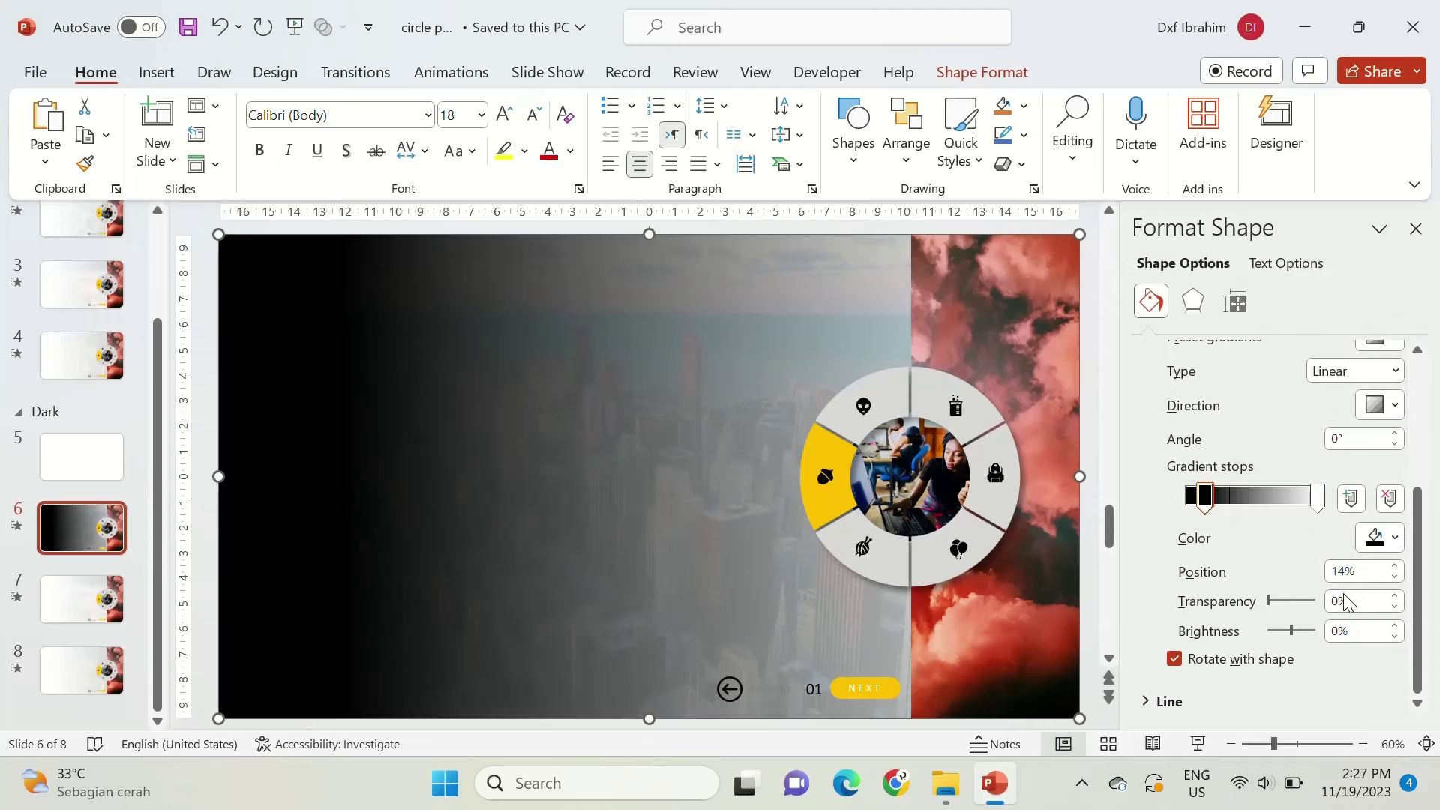
{"action": "left_click_drag", "start_coordinate": [1357, 600], "coordinate": [1311, 608]}
{"action": "type", "text": "5"}
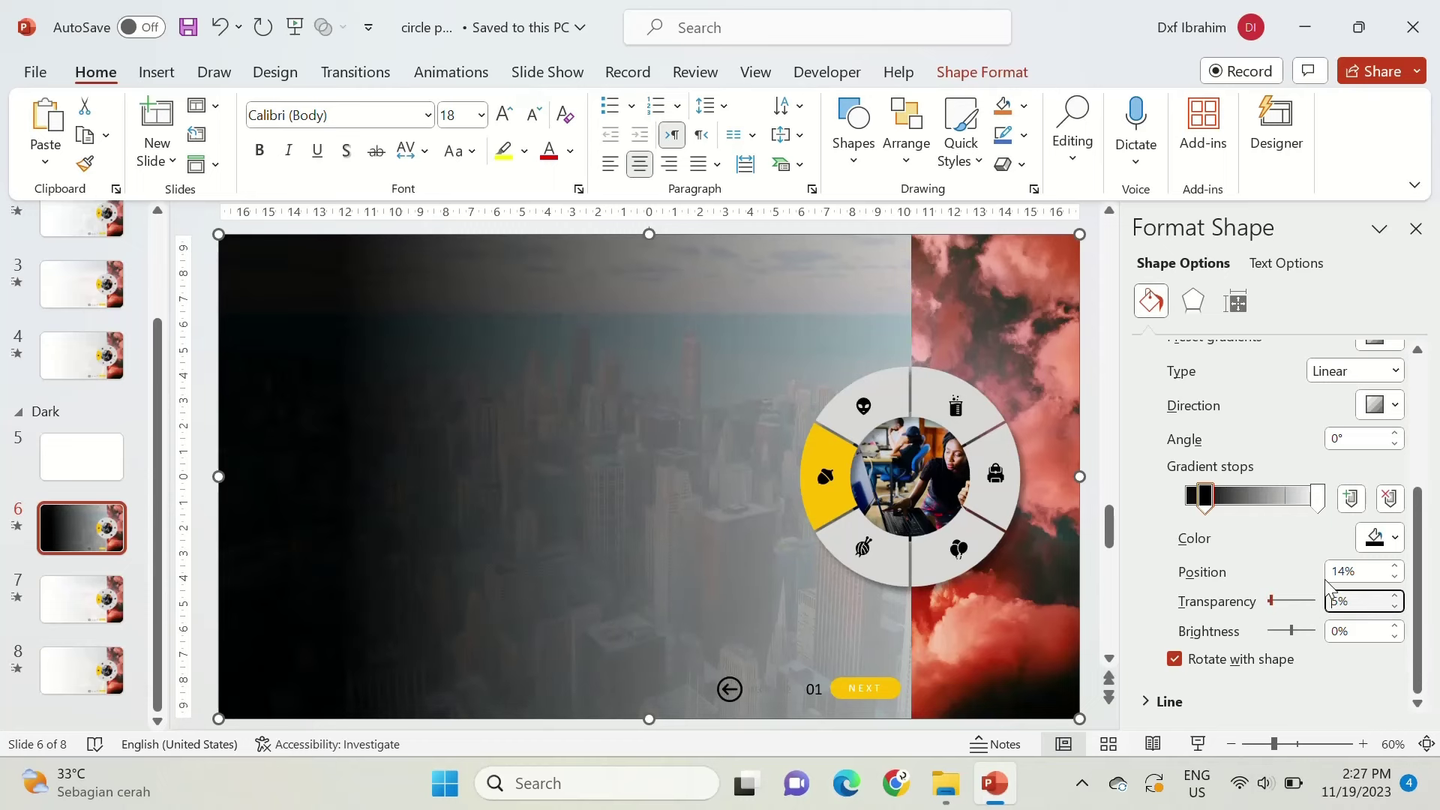
Make the right-hand gradient stop black at 20% transparency and reposition a stop along the bar.
{"action": "left_click", "coordinate": [1320, 505]}
{"action": "left_click", "coordinate": [1375, 542]}
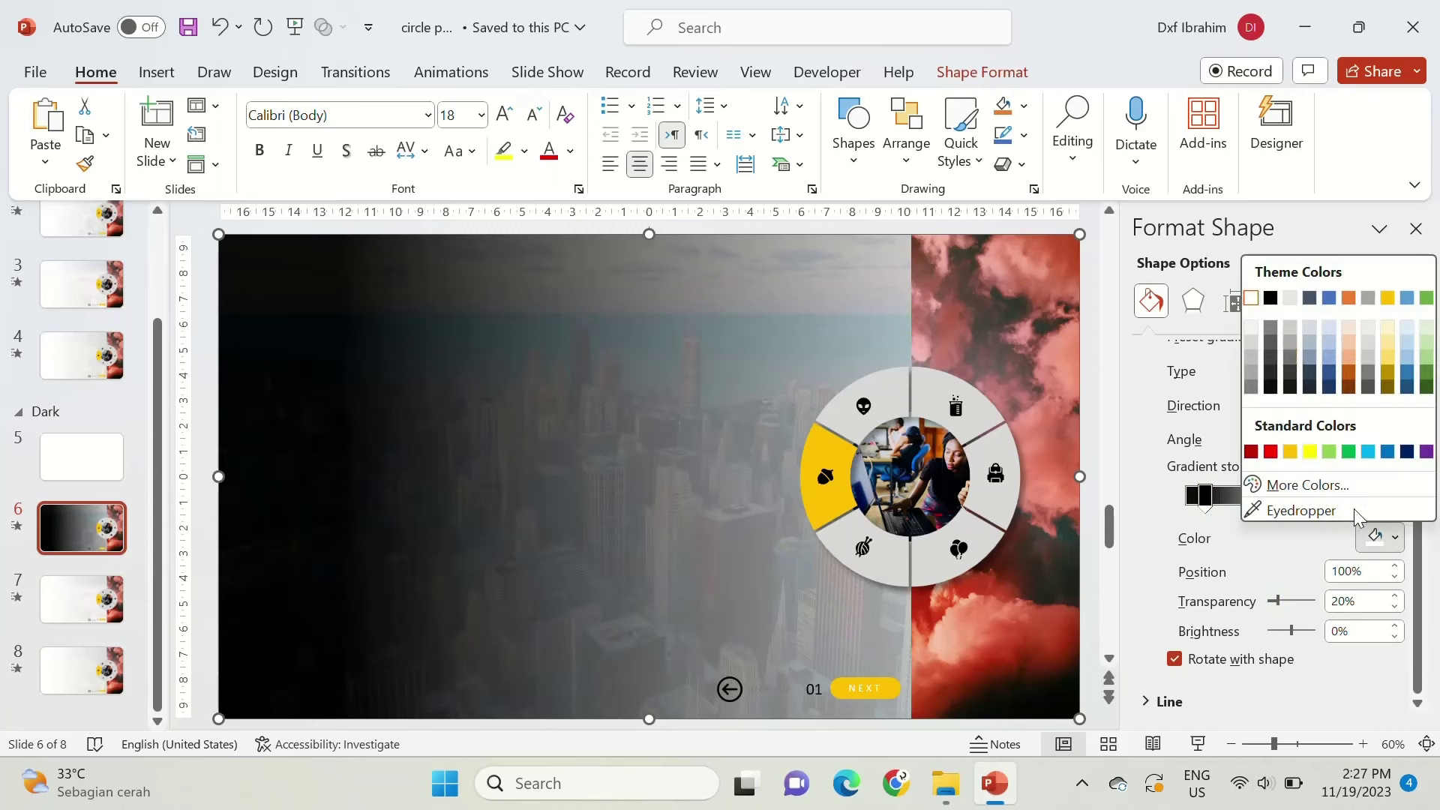
{"action": "left_click", "coordinate": [1271, 298]}
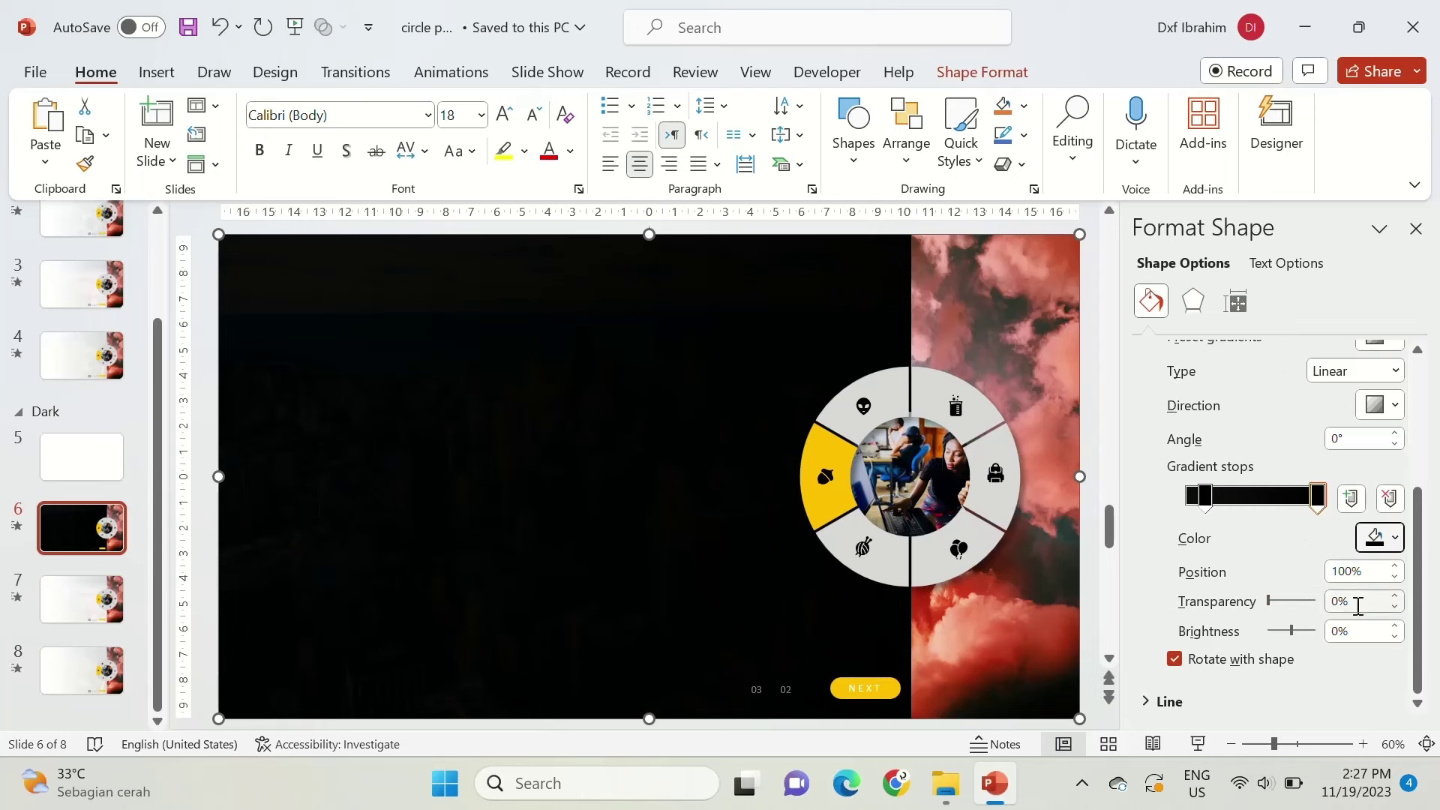
{"action": "left_click_drag", "start_coordinate": [1358, 602], "coordinate": [1312, 605]}
{"action": "type", "text": "0"}
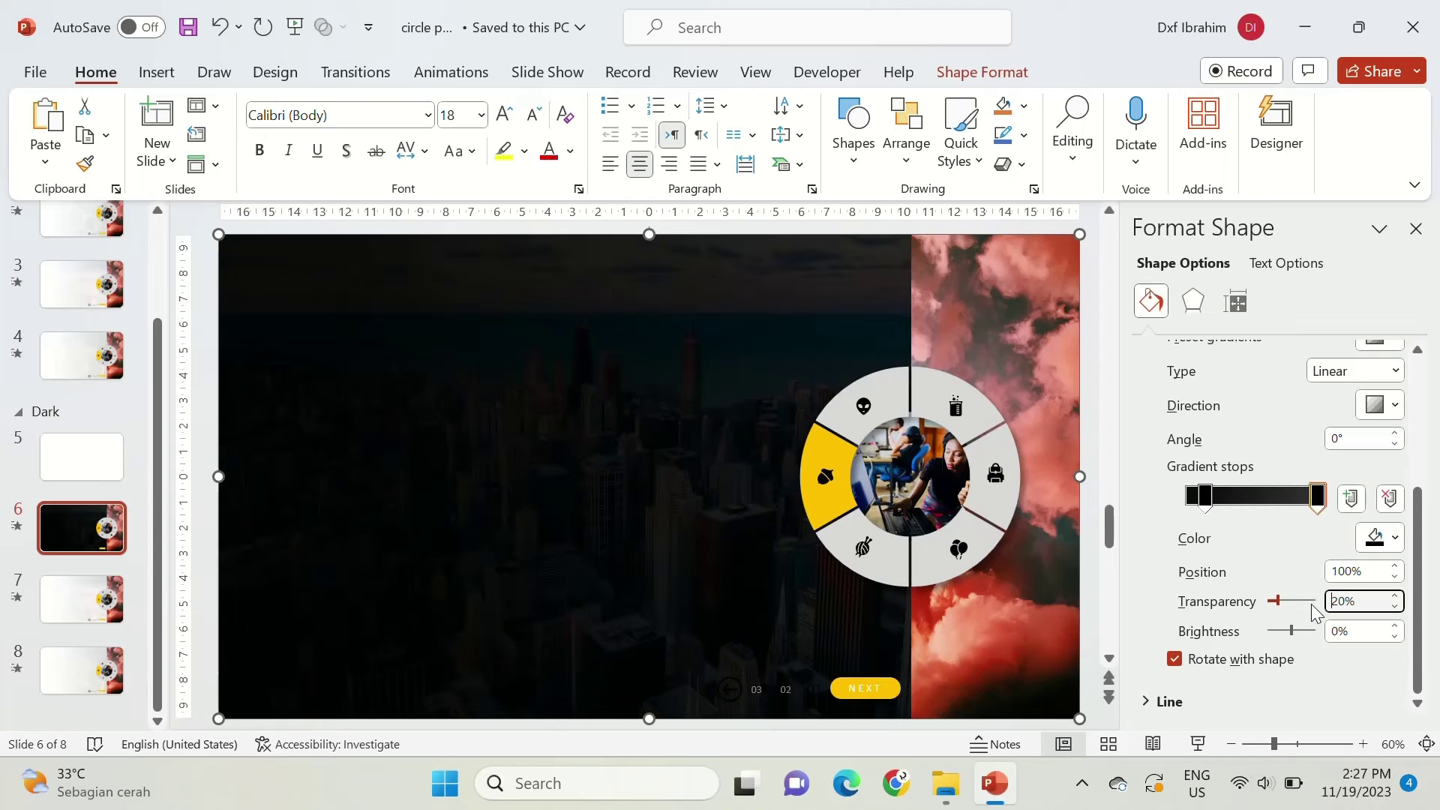
{"action": "left_click_drag", "start_coordinate": [1192, 508], "coordinate": [1151, 510]}
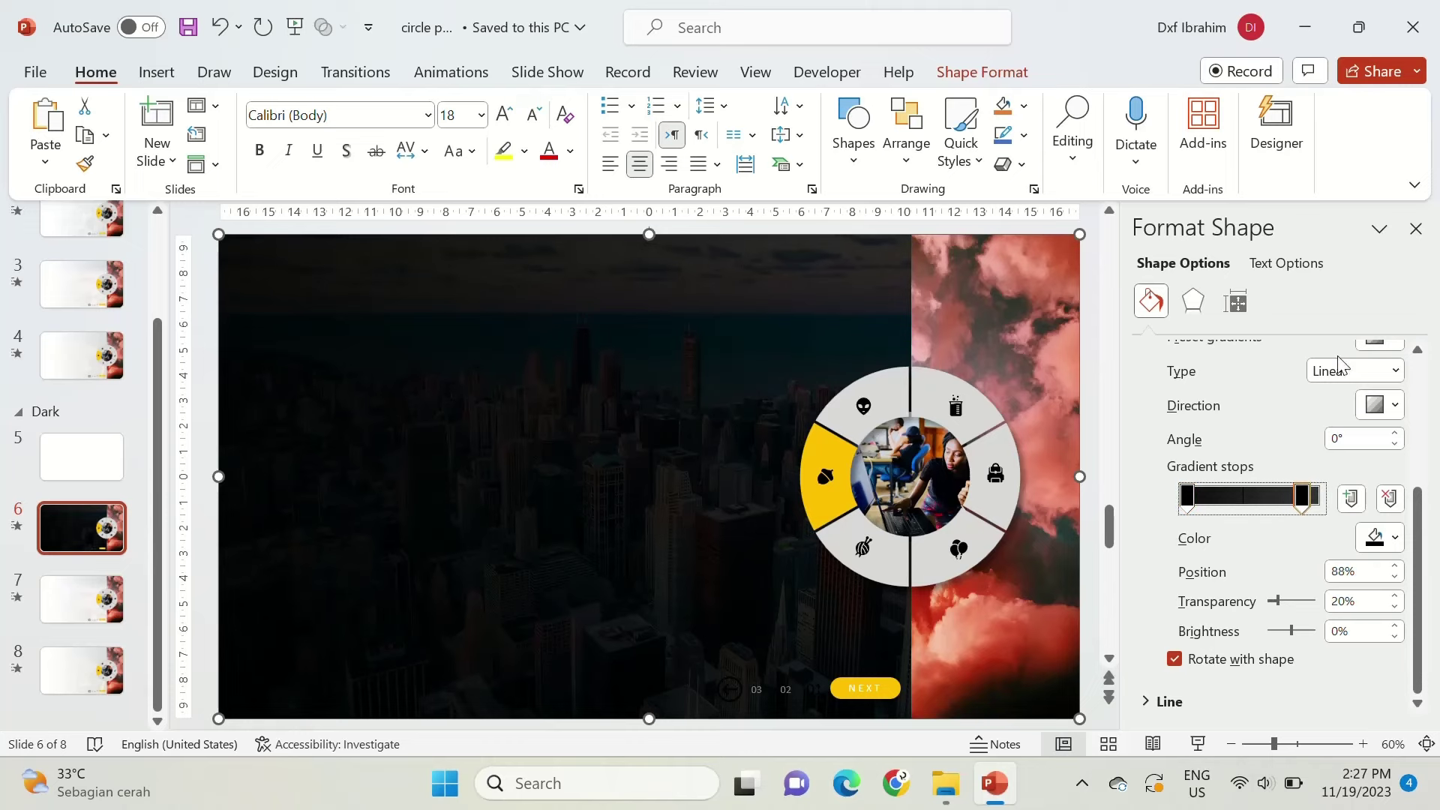
Cut the dark overlay from slide 6 and paste it behind the placeholders on the copied master layout.
{"action": "left_click", "coordinate": [1416, 229]}
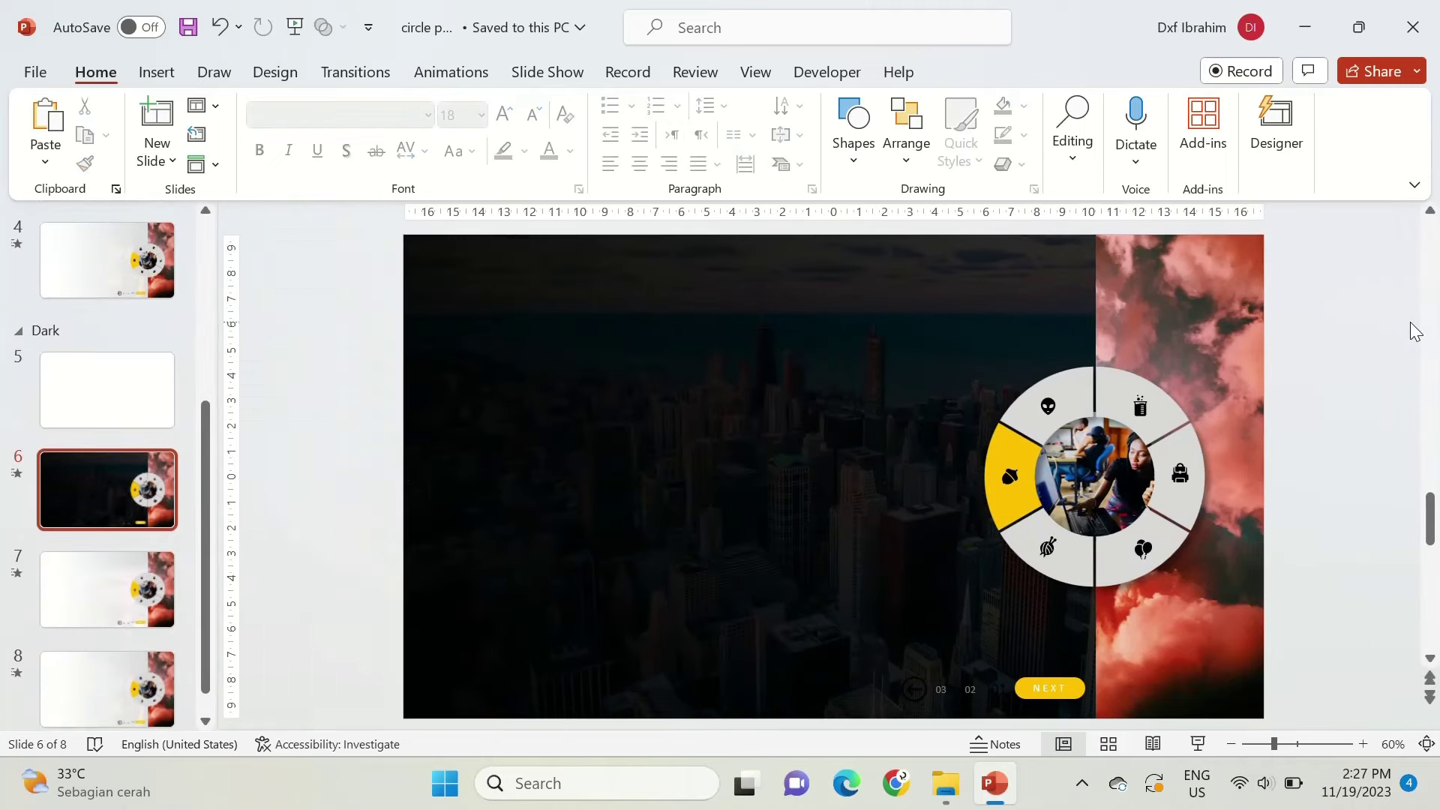
{"action": "left_click", "coordinate": [804, 389]}
{"action": "key", "text": "ctrl+x"}
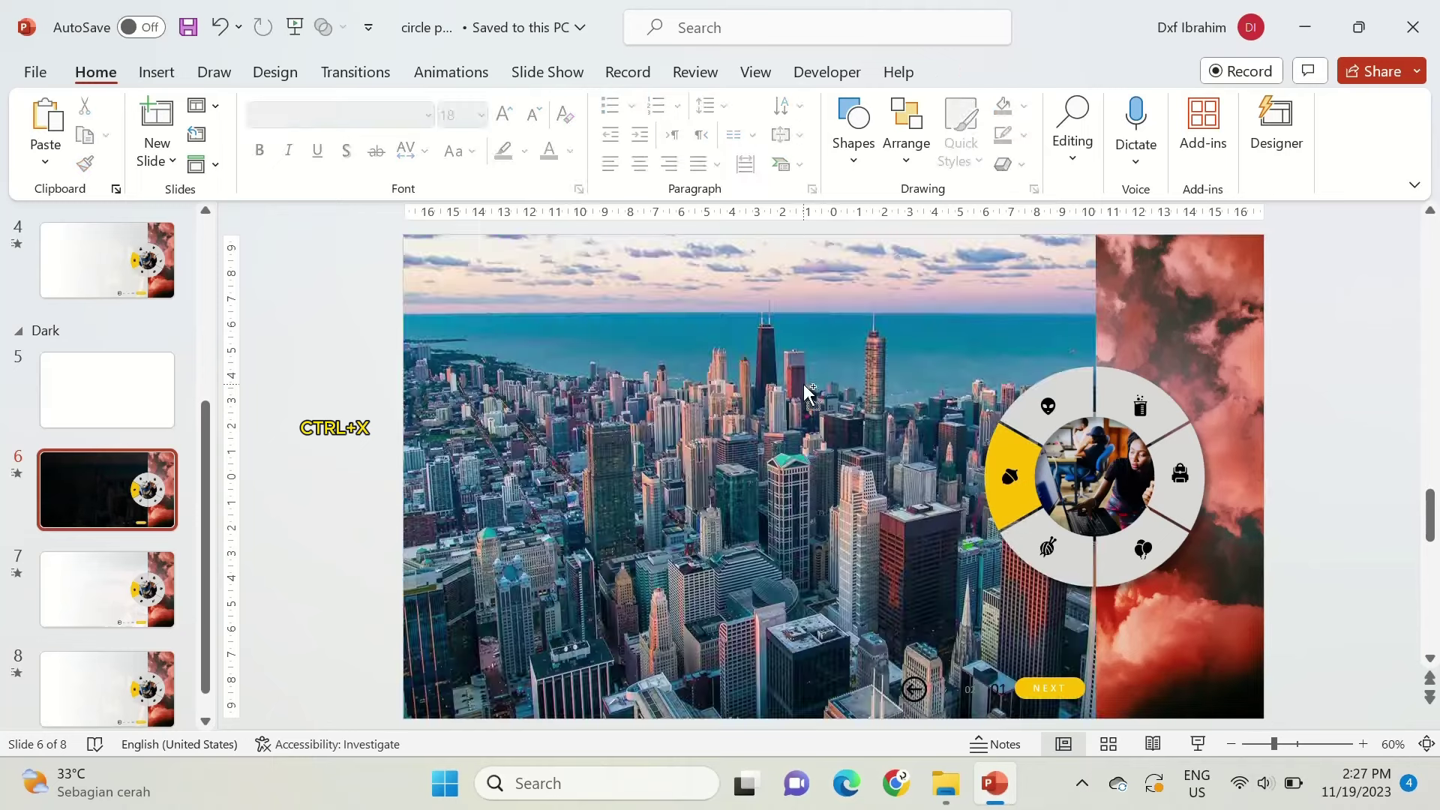
{"action": "left_click", "coordinate": [755, 71]}
{"action": "left_click", "coordinate": [318, 137]}
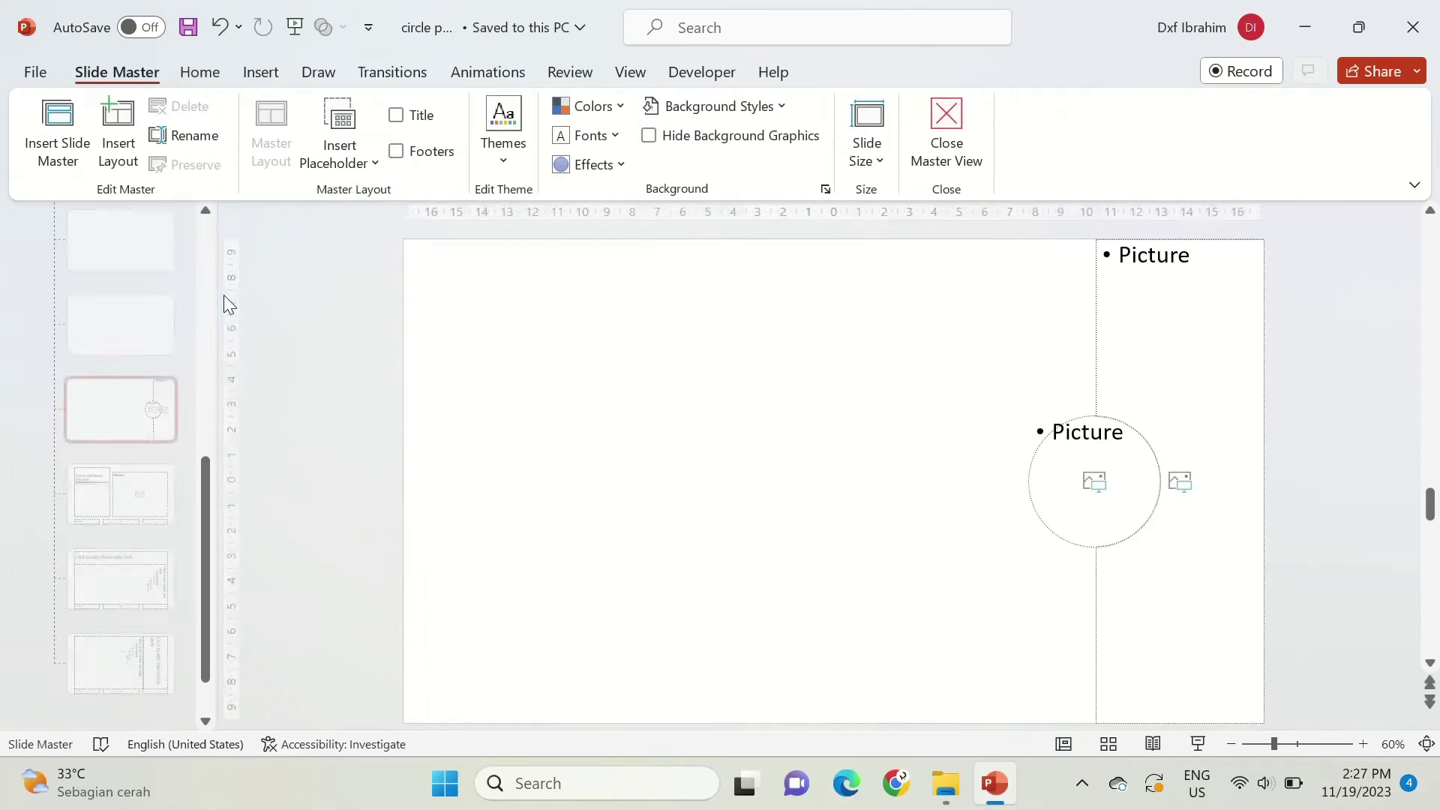
{"action": "key", "text": "ctrl+v"}
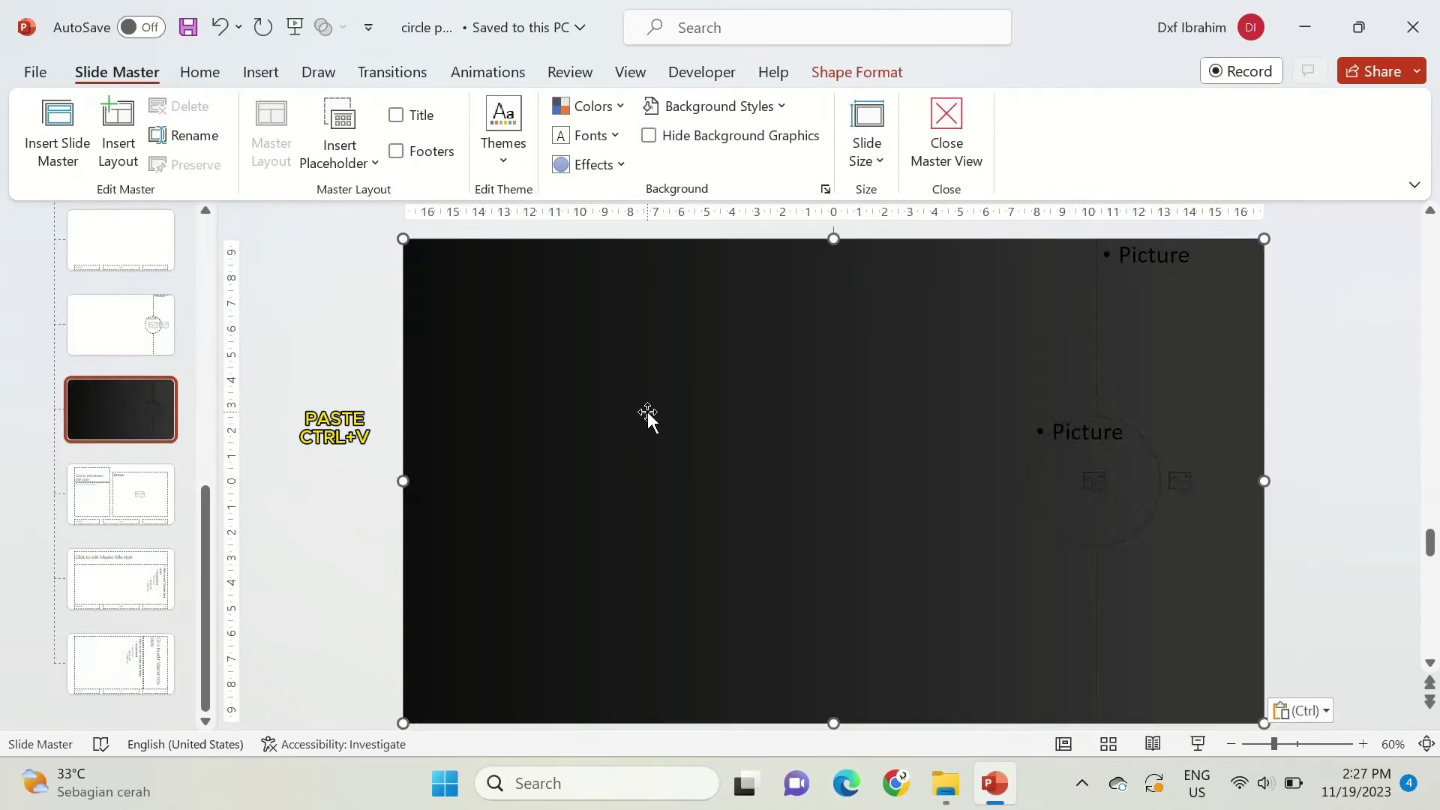
{"action": "right_click", "coordinate": [647, 411]}
{"action": "left_click", "coordinate": [731, 325]}
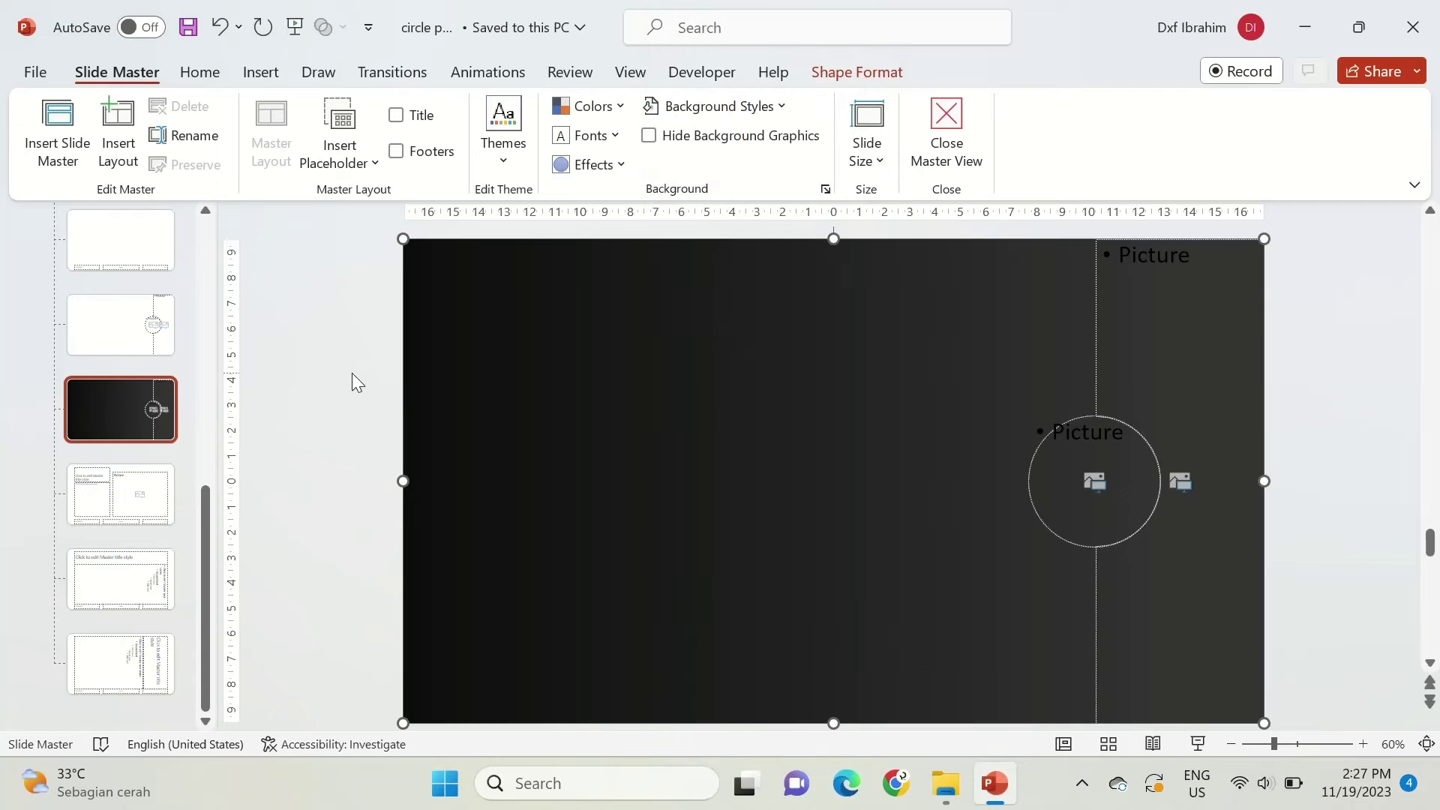
On slide 6, give the small arrow circle a light fill and make the 01 number white.
{"action": "left_click", "coordinate": [943, 139]}
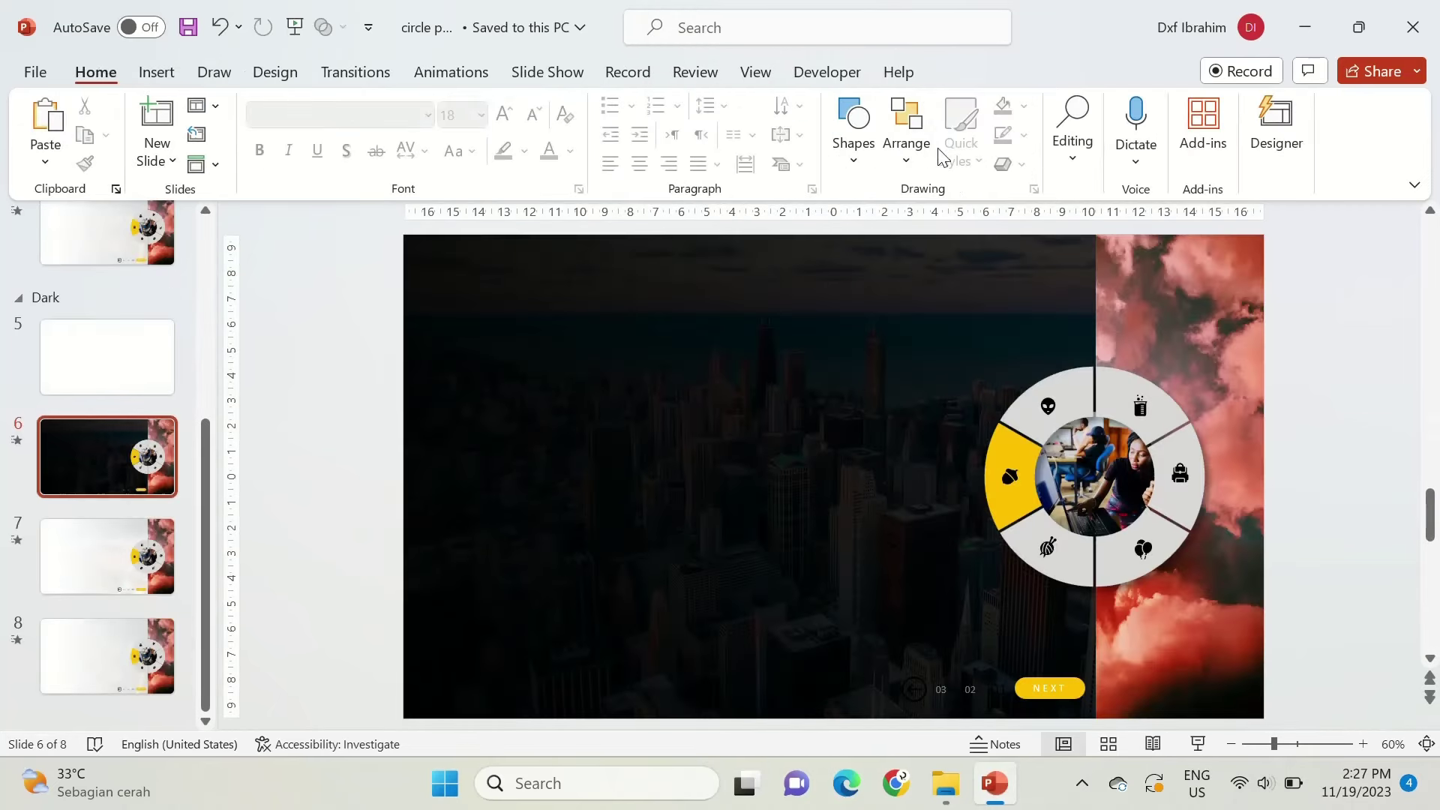
{"action": "left_click", "coordinate": [915, 701]}
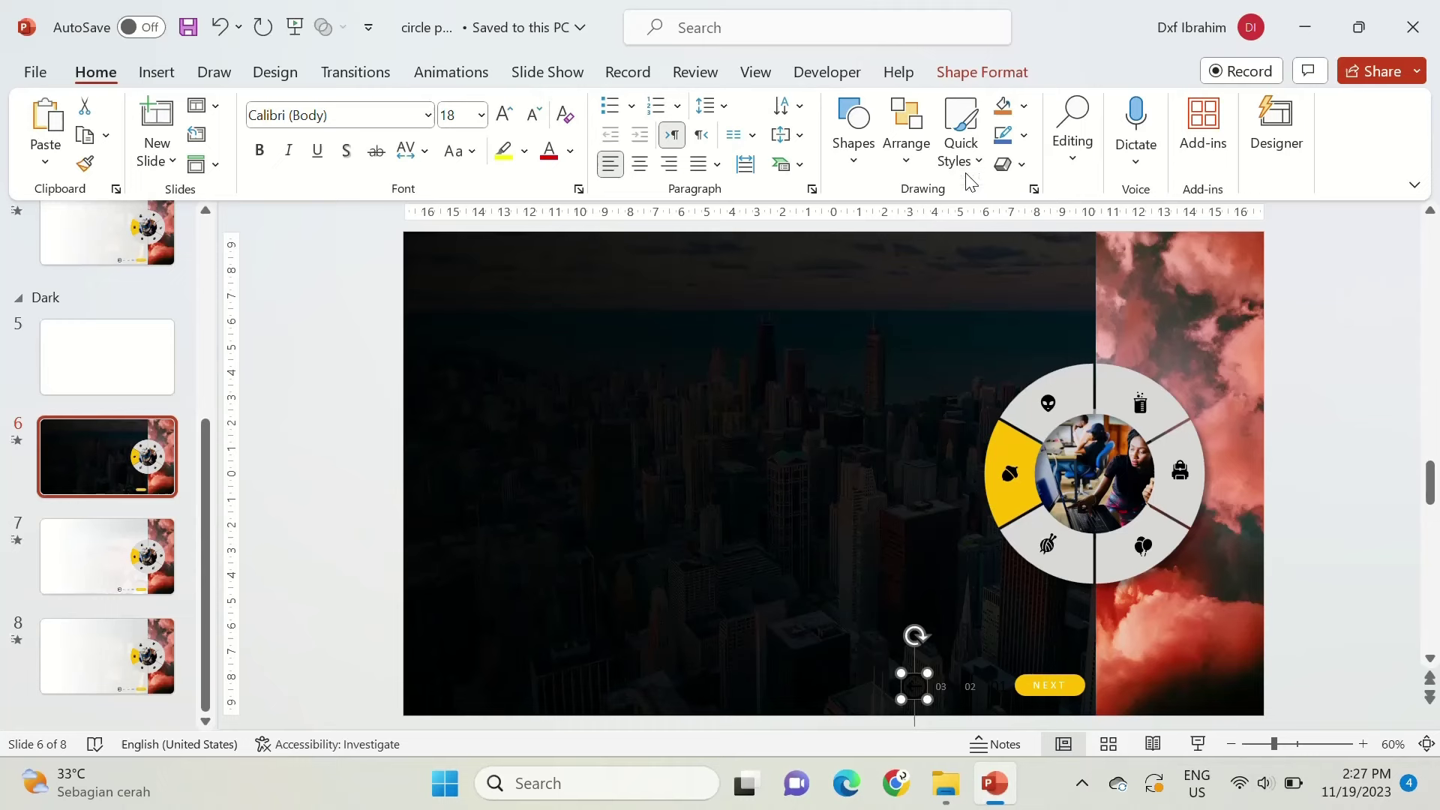
{"action": "left_click", "coordinate": [1012, 105]}
{"action": "left_click", "coordinate": [1001, 163]}
{"action": "left_click", "coordinate": [1000, 675]}
{"action": "left_click", "coordinate": [570, 156]}
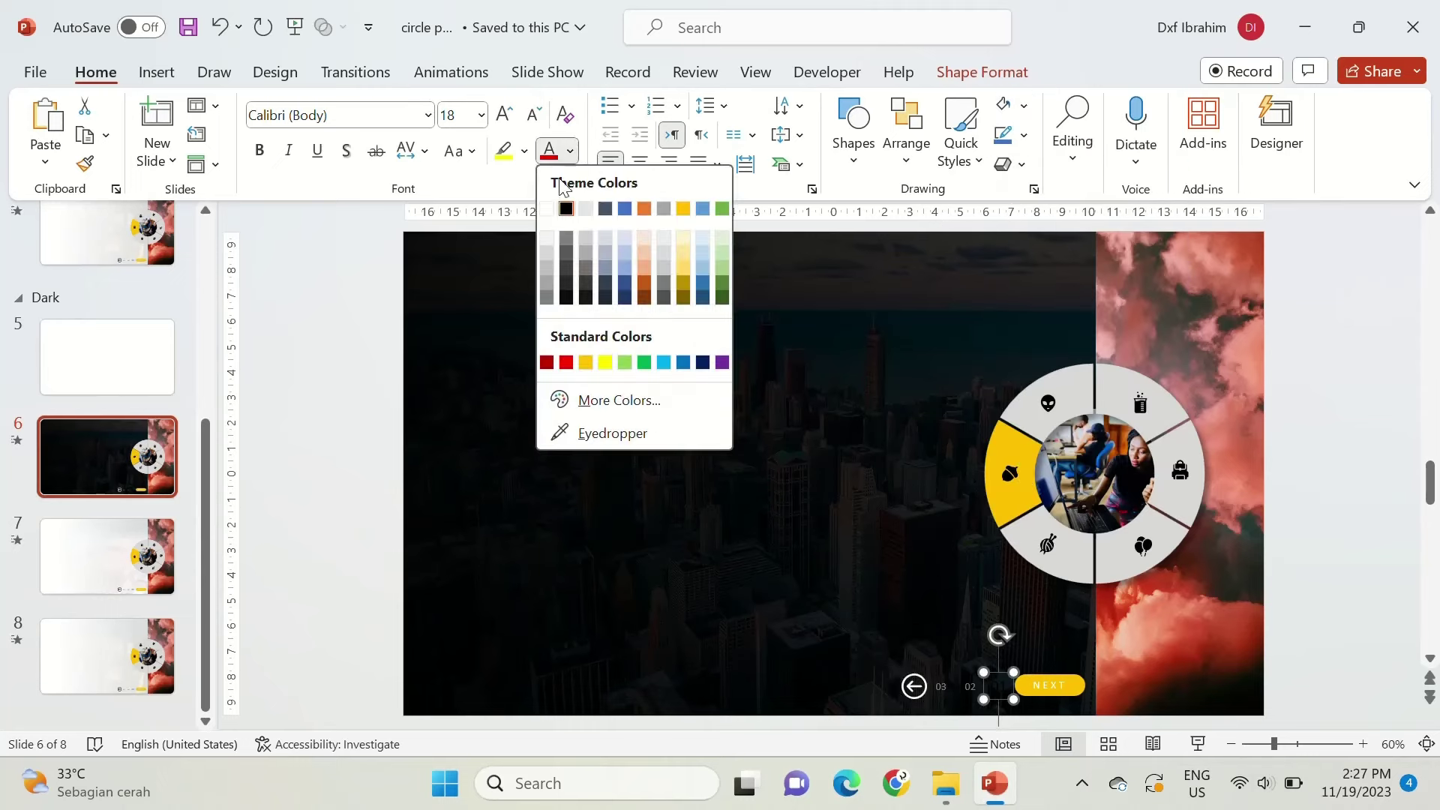
{"action": "left_click", "coordinate": [546, 204]}
Apply the dark 1_Content with Caption layout to slide 7.
{"action": "left_click", "coordinate": [135, 578]}
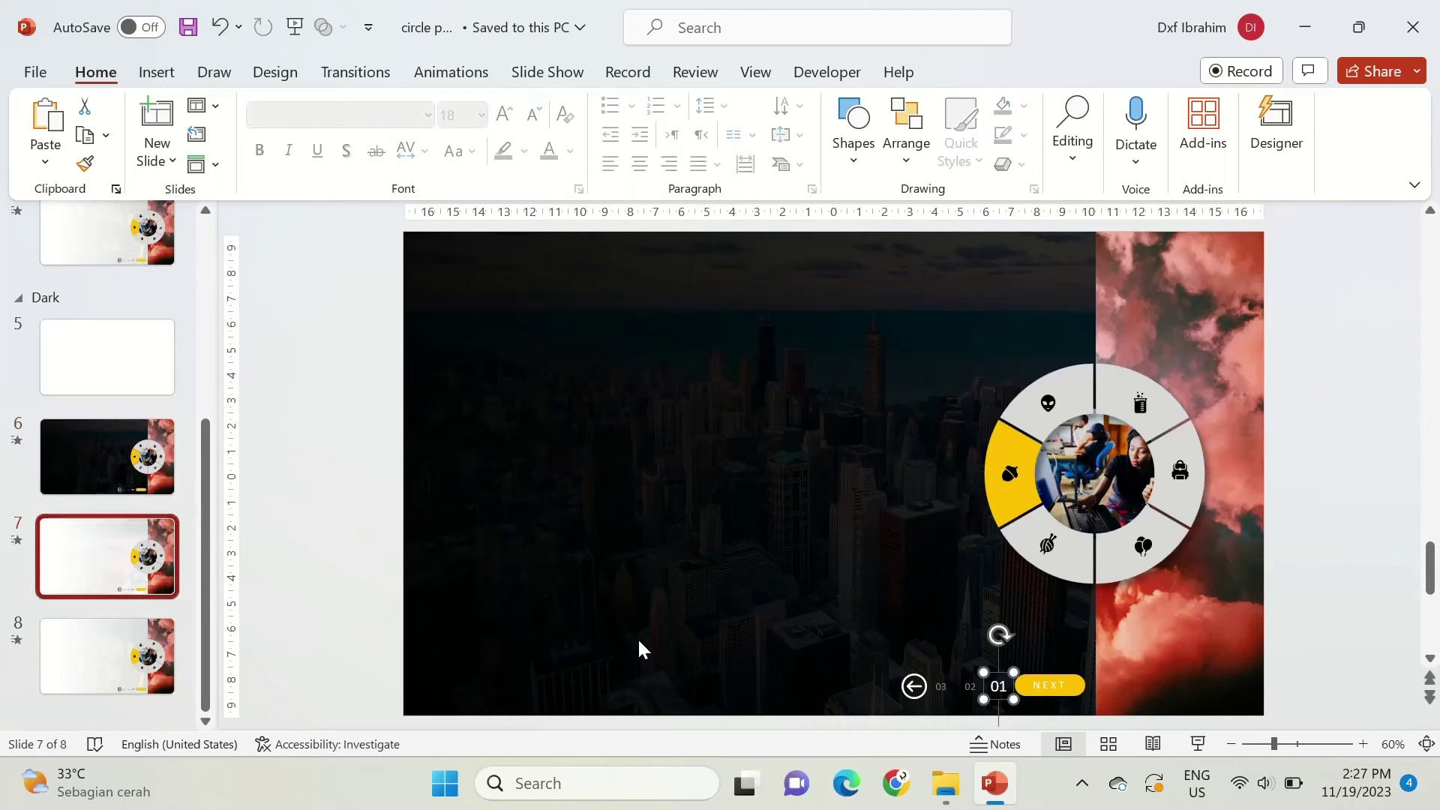
{"action": "left_click", "coordinate": [198, 108]}
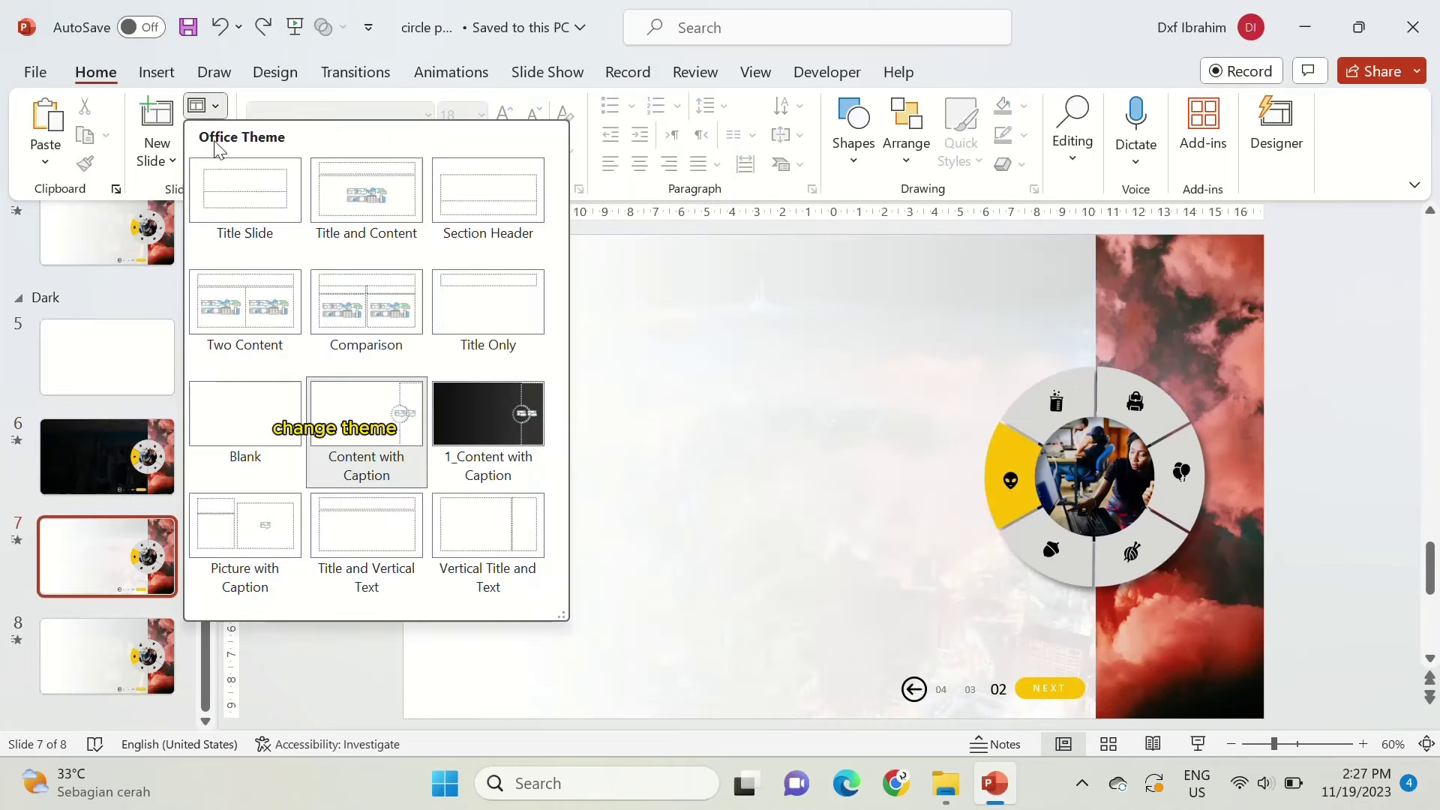
{"action": "left_click", "coordinate": [487, 414]}
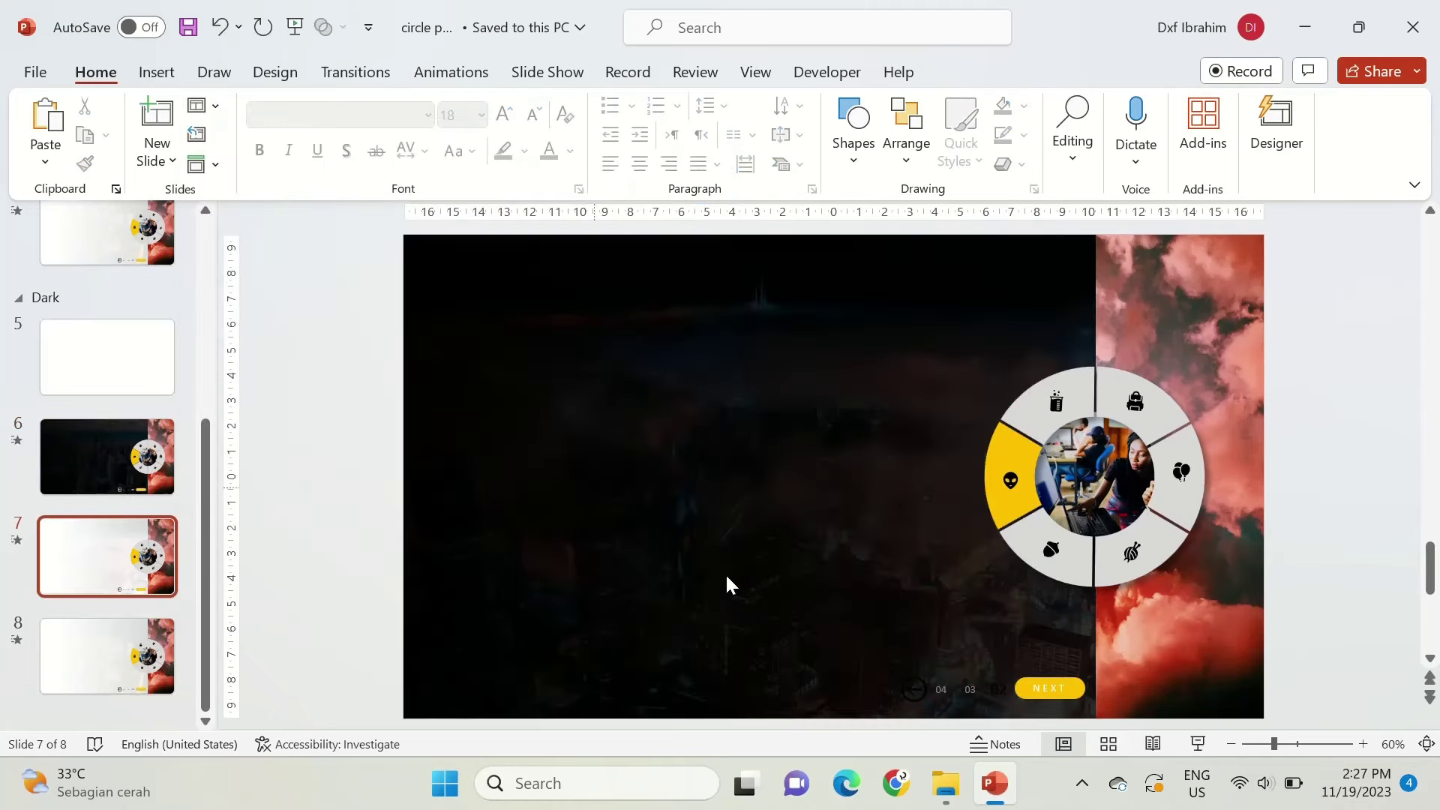
{"action": "left_click", "coordinate": [910, 687]}
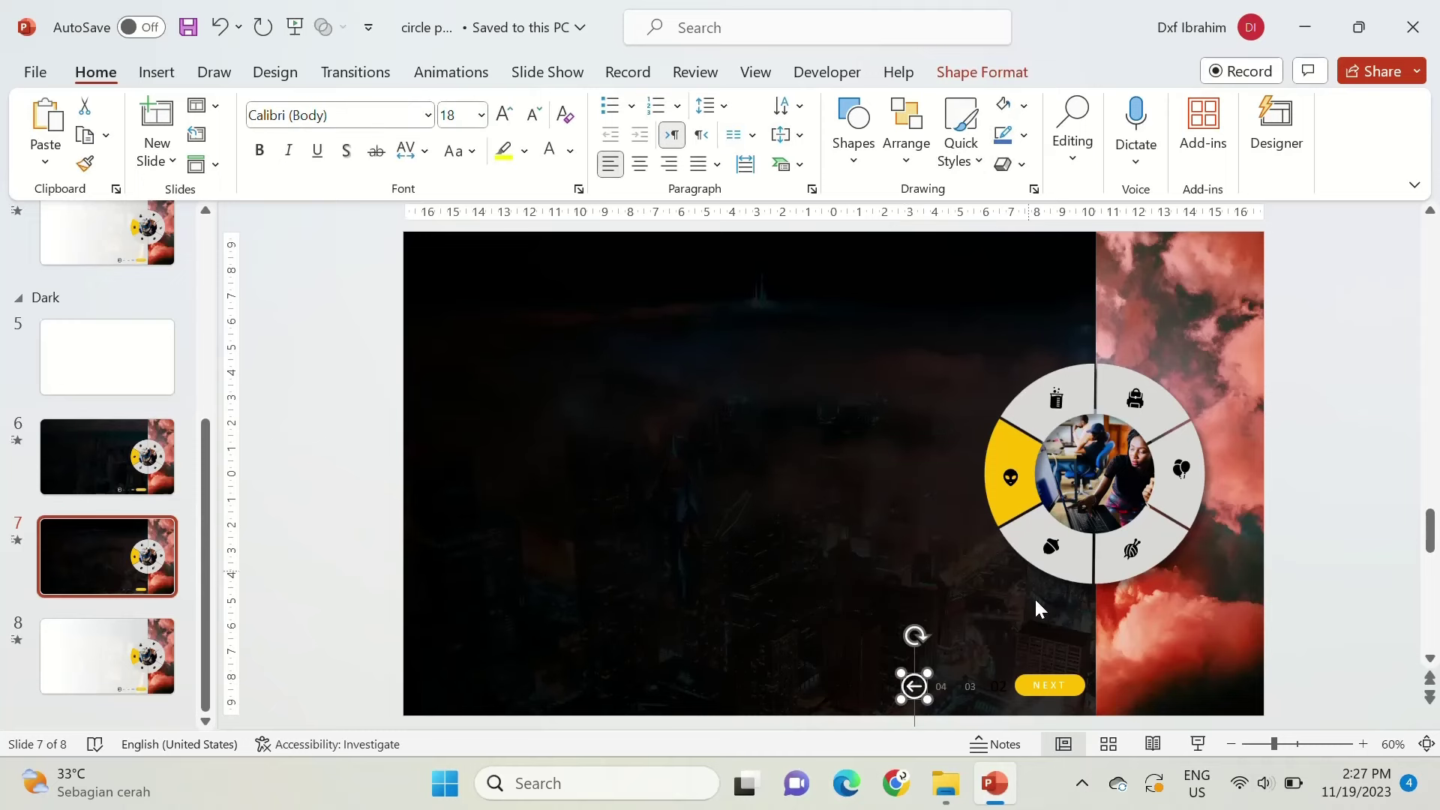
{"action": "left_click", "coordinate": [1007, 684]}
{"action": "left_click", "coordinate": [1000, 675]}
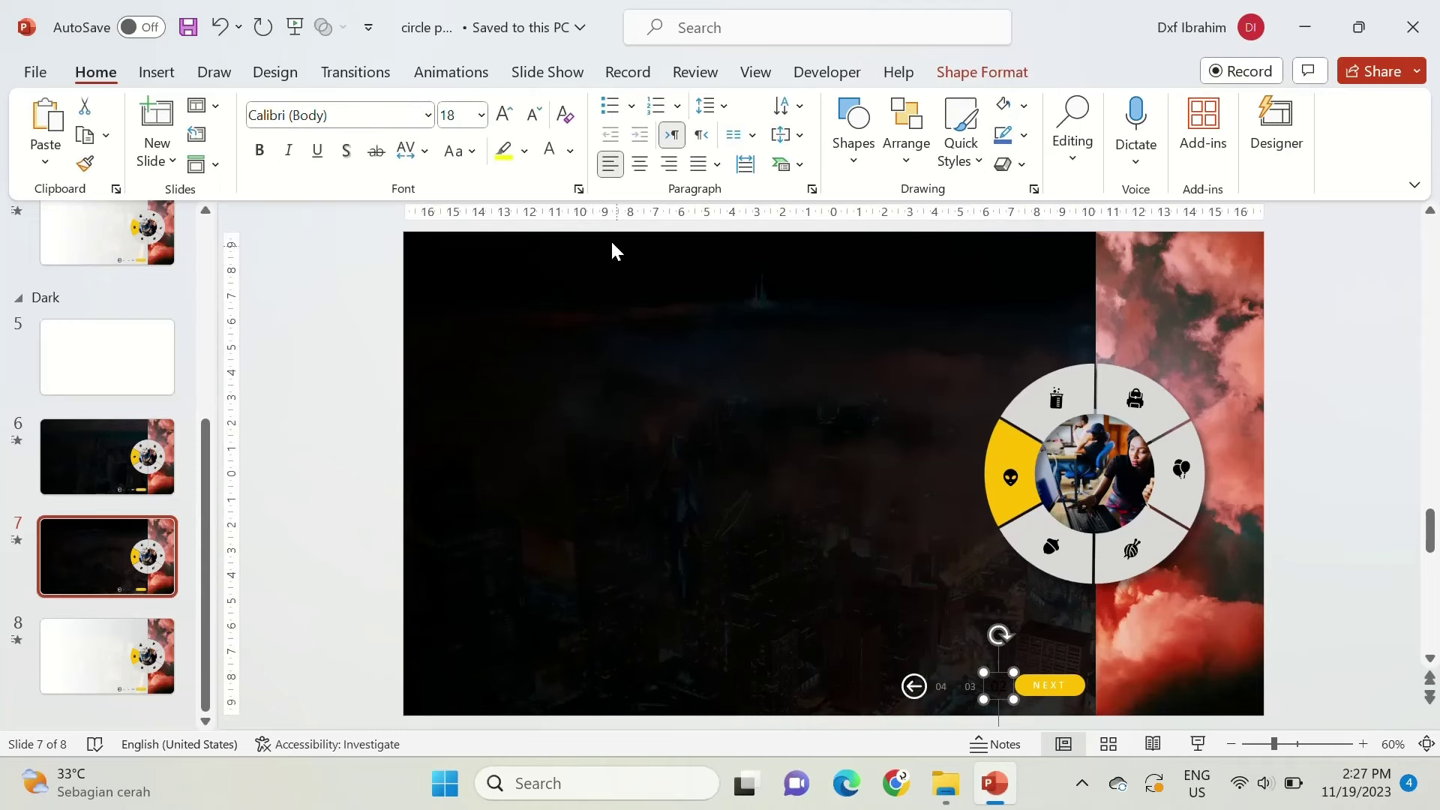
Apply the dark caption layout to slide 8 and make its 03 page number white.
{"action": "left_click", "coordinate": [116, 664]}
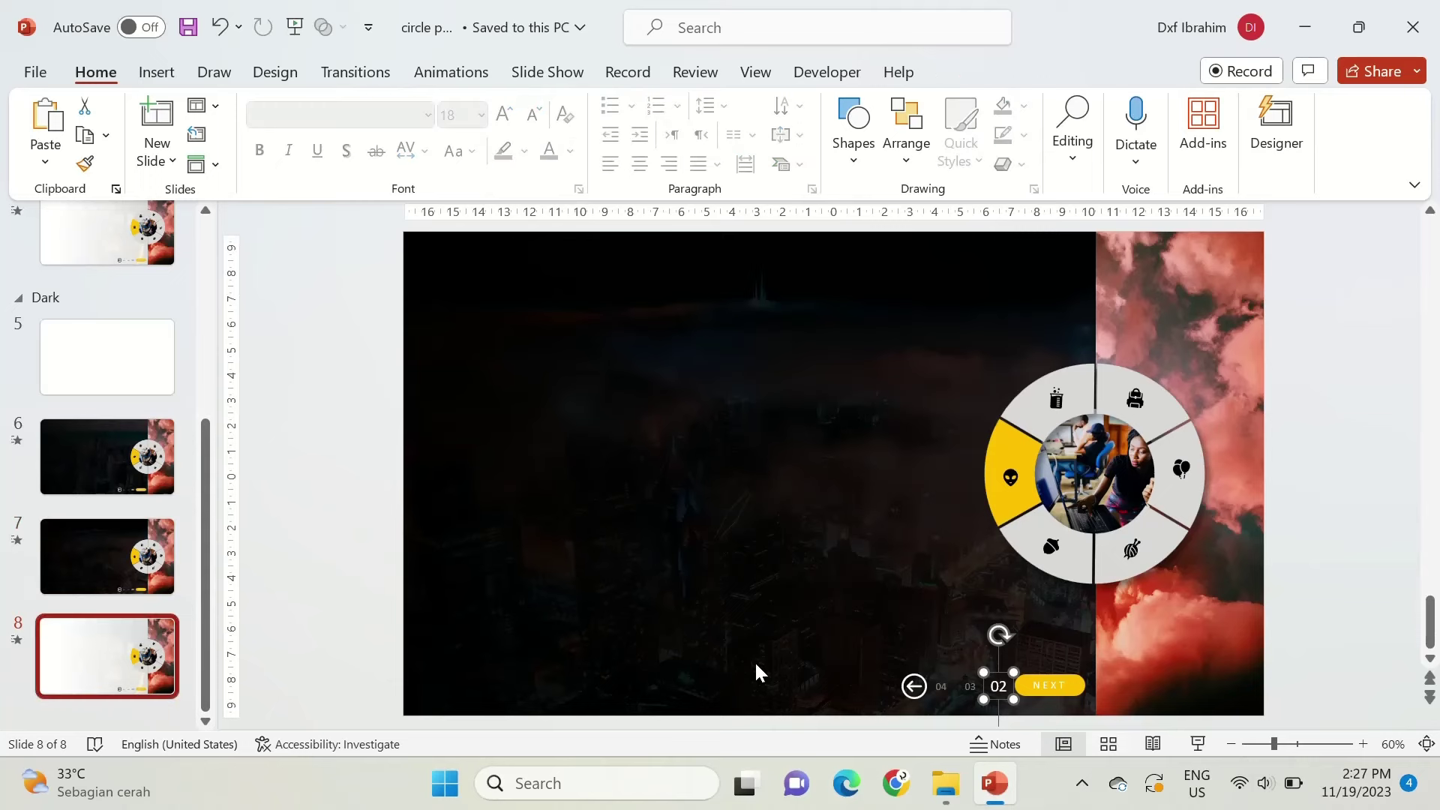
{"action": "left_click", "coordinate": [207, 105]}
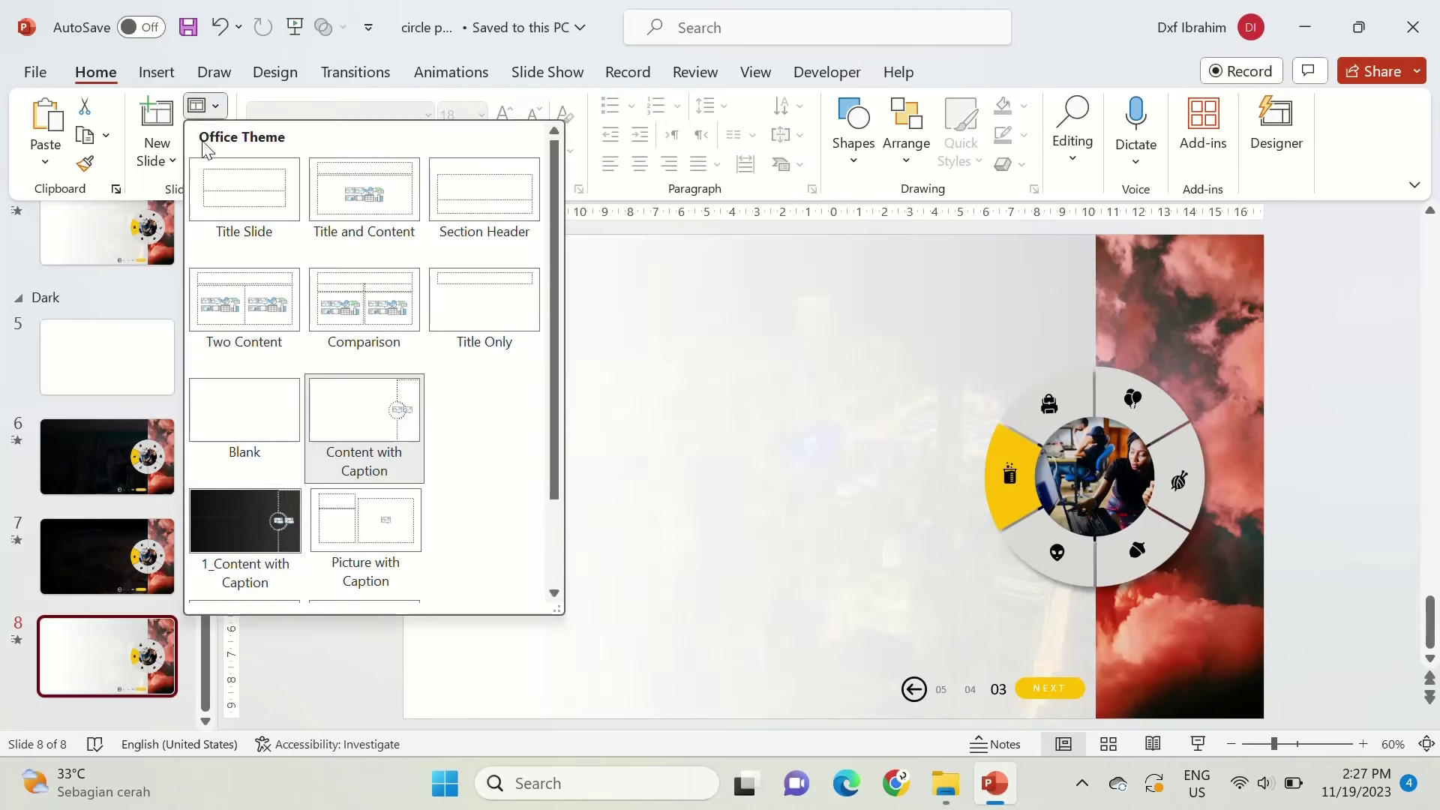
{"action": "left_click", "coordinate": [251, 525]}
{"action": "left_click", "coordinate": [909, 696]}
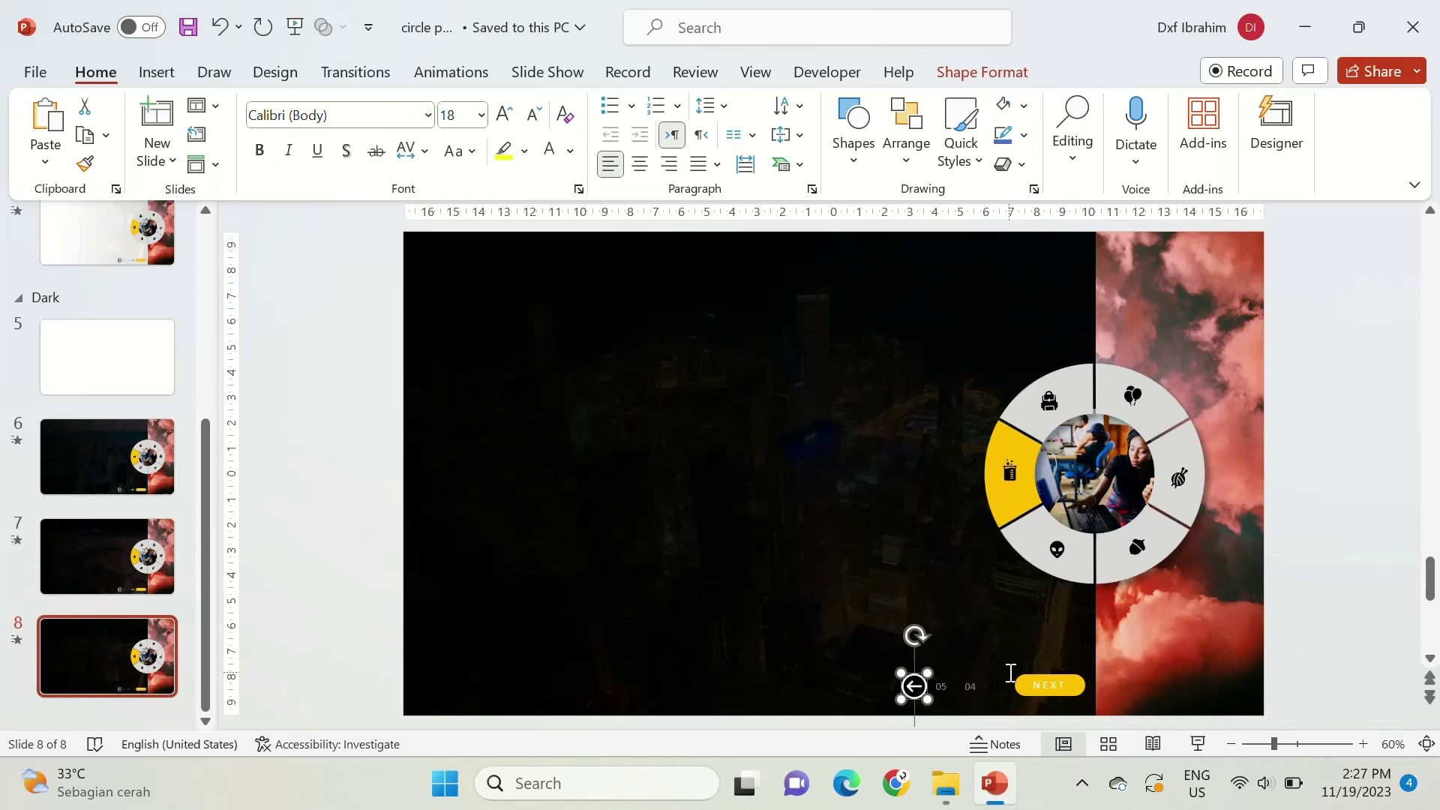
{"action": "left_click", "coordinate": [1010, 672]}
{"action": "left_click", "coordinate": [571, 153]}
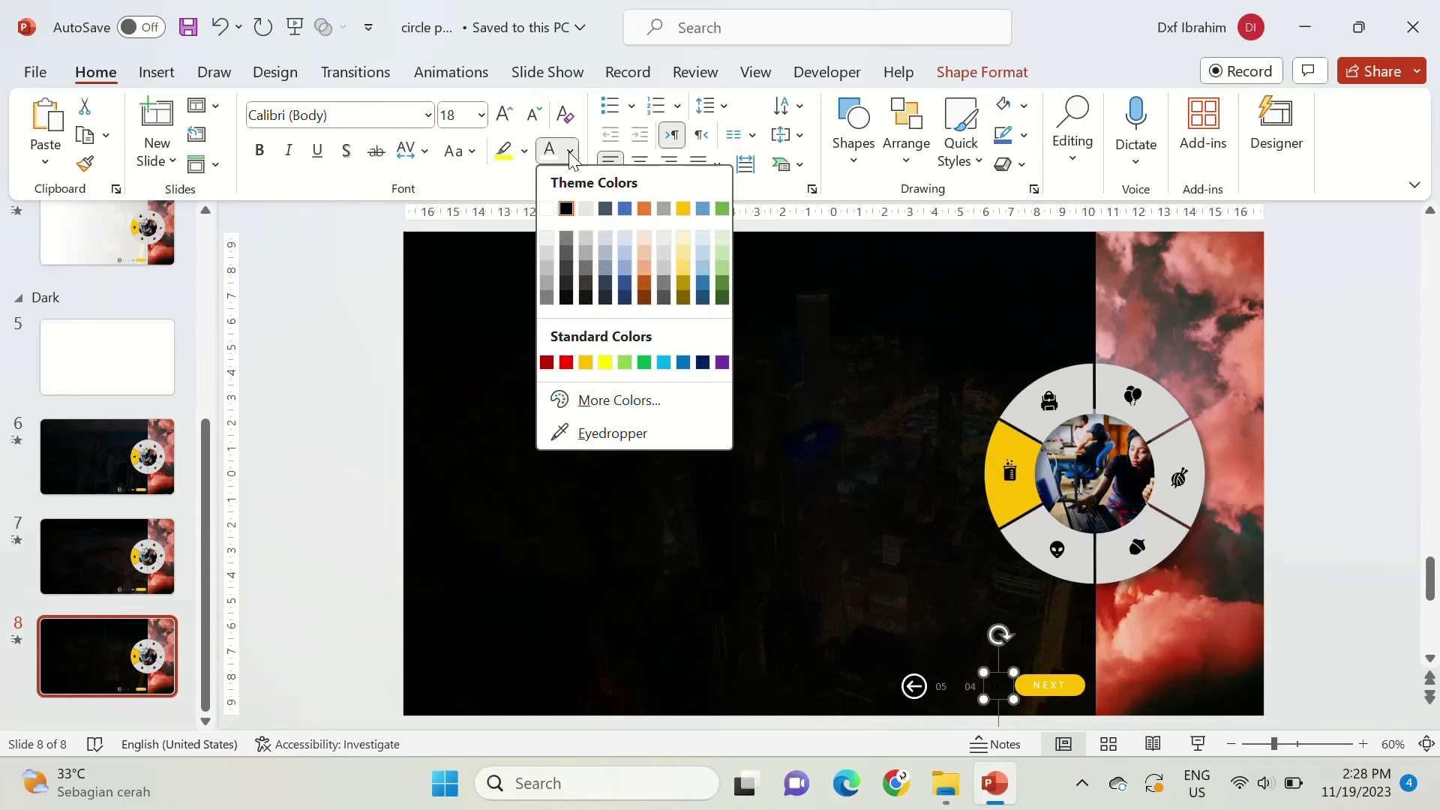
{"action": "left_click", "coordinate": [559, 209]}
{"action": "left_click", "coordinate": [657, 463]}
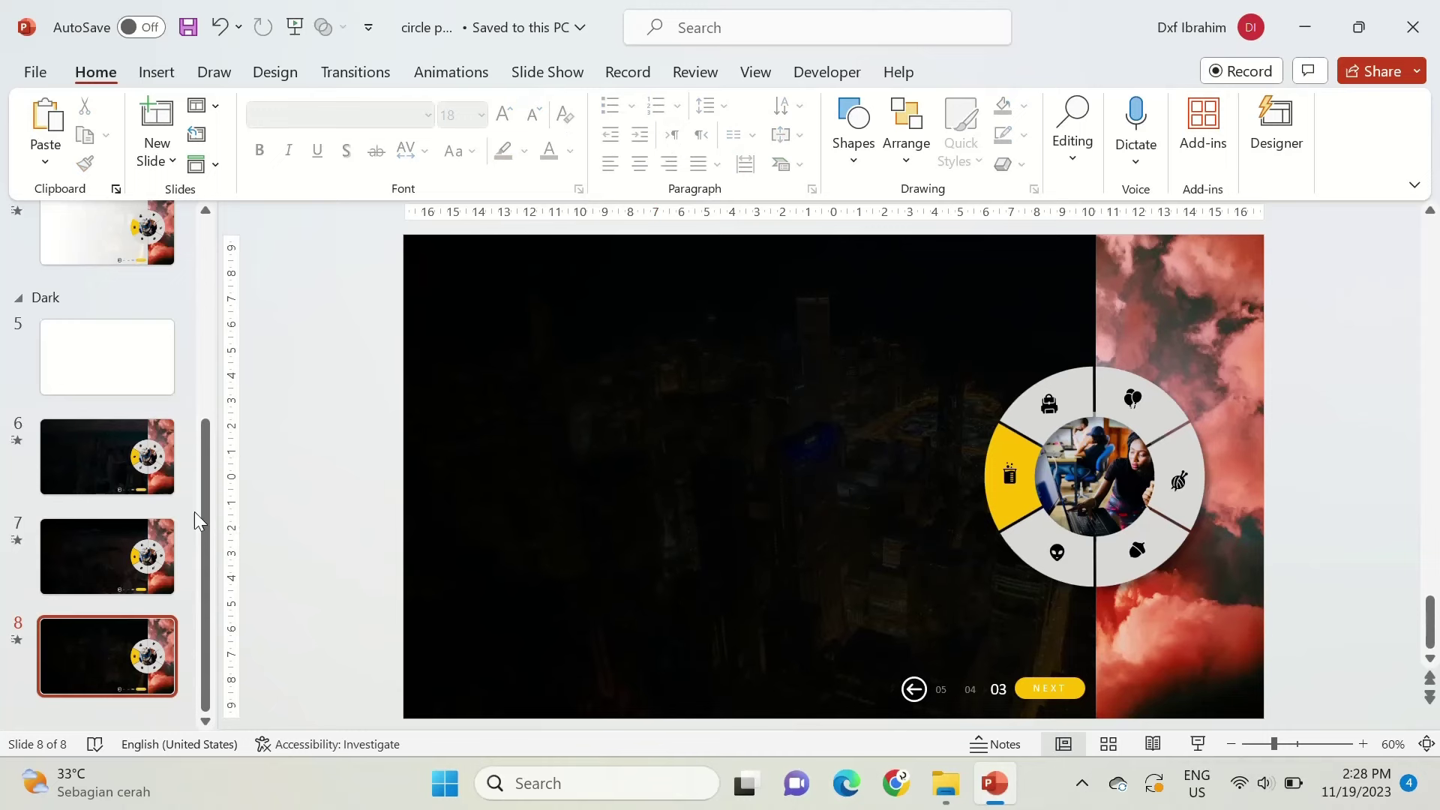
{"action": "left_click_drag", "start_coordinate": [201, 517], "coordinate": [201, 316]}
Fill slide 1's background with light grey.
{"action": "left_click", "coordinate": [109, 276]}
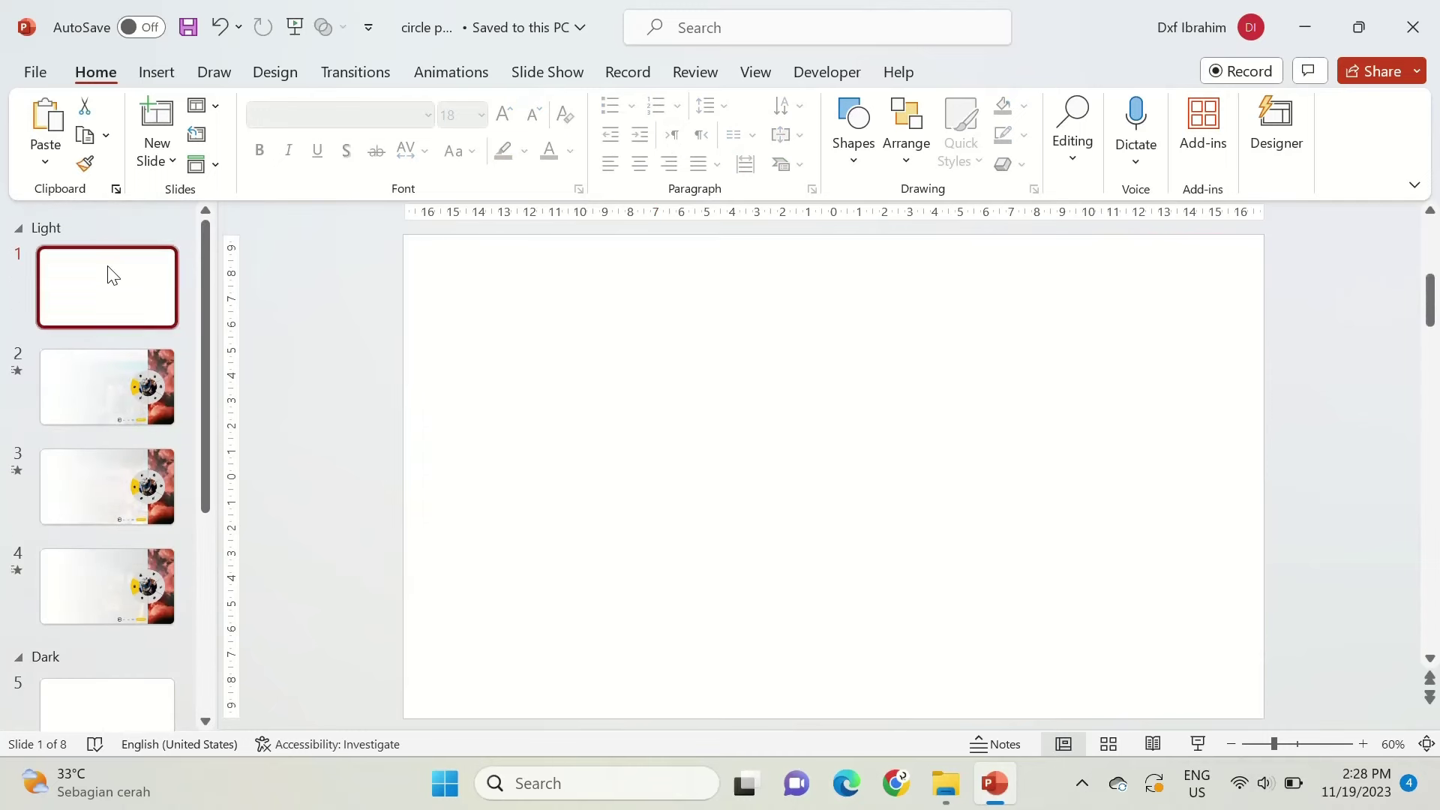
{"action": "right_click", "coordinate": [804, 278]}
{"action": "left_click", "coordinate": [885, 530]}
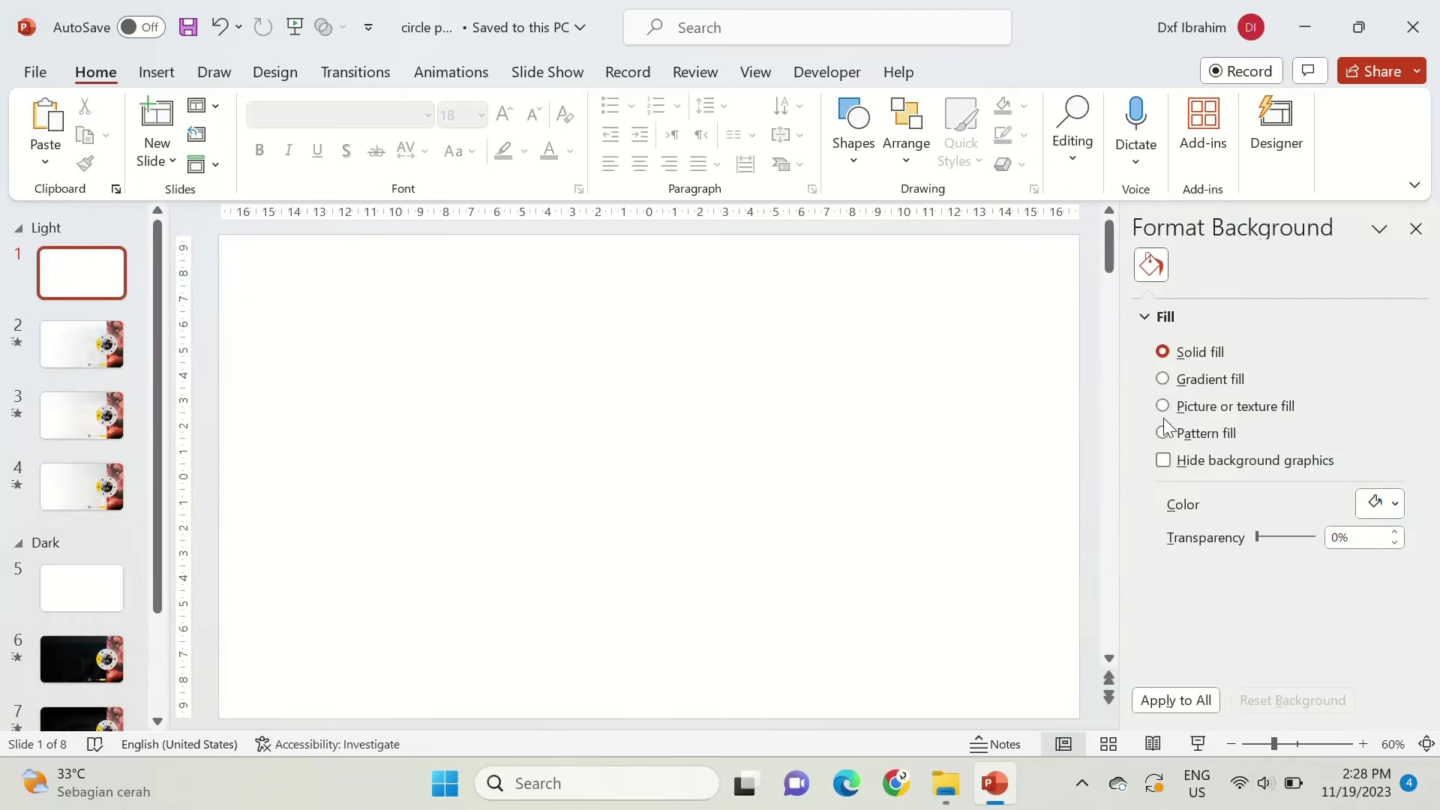
{"action": "left_click", "coordinate": [1380, 504]}
{"action": "left_click", "coordinate": [1247, 294]}
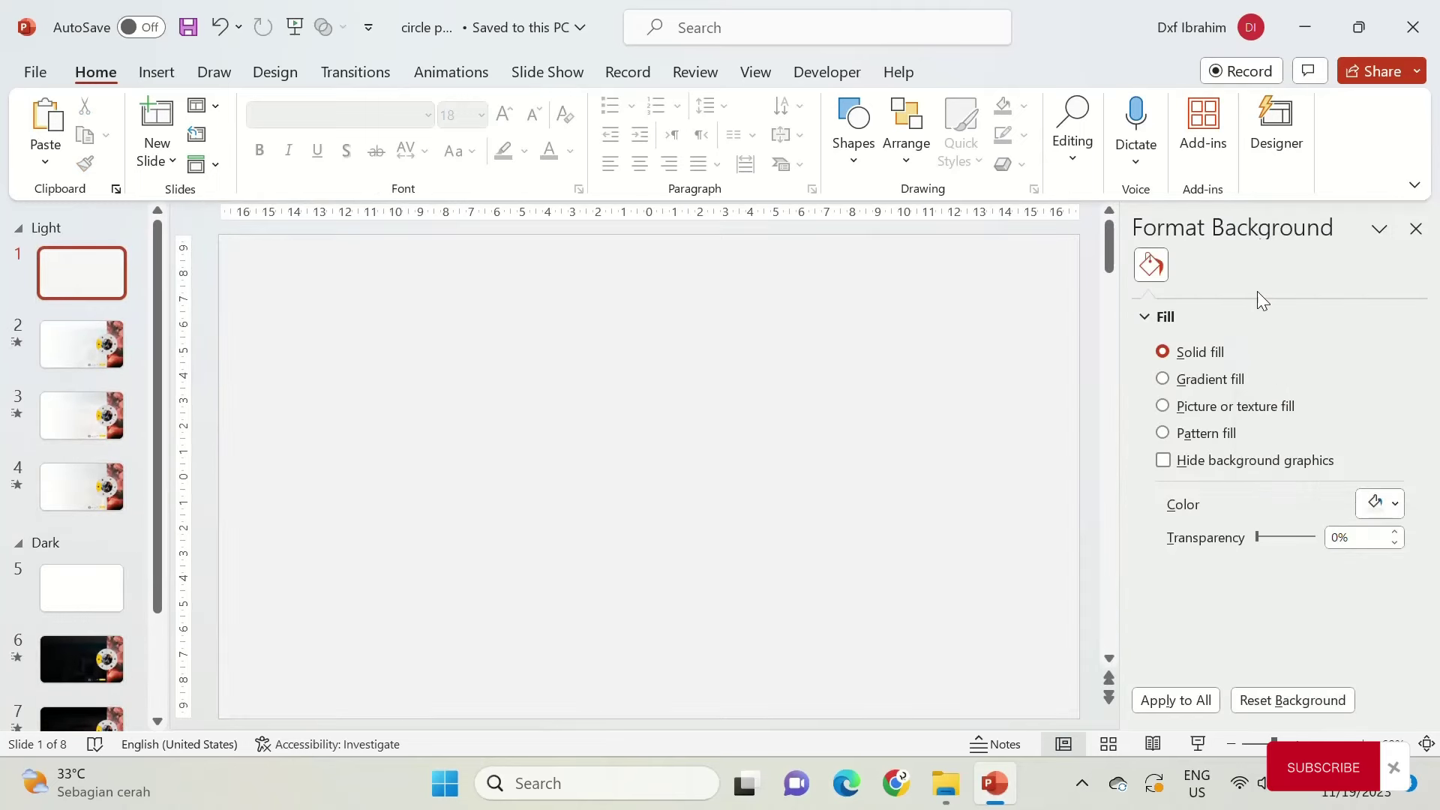
{"action": "left_click", "coordinate": [1415, 228]}
Draw a large, slightly rounded rectangle centred horizontally and vertically on the slide.
{"action": "left_click", "coordinate": [859, 160]}
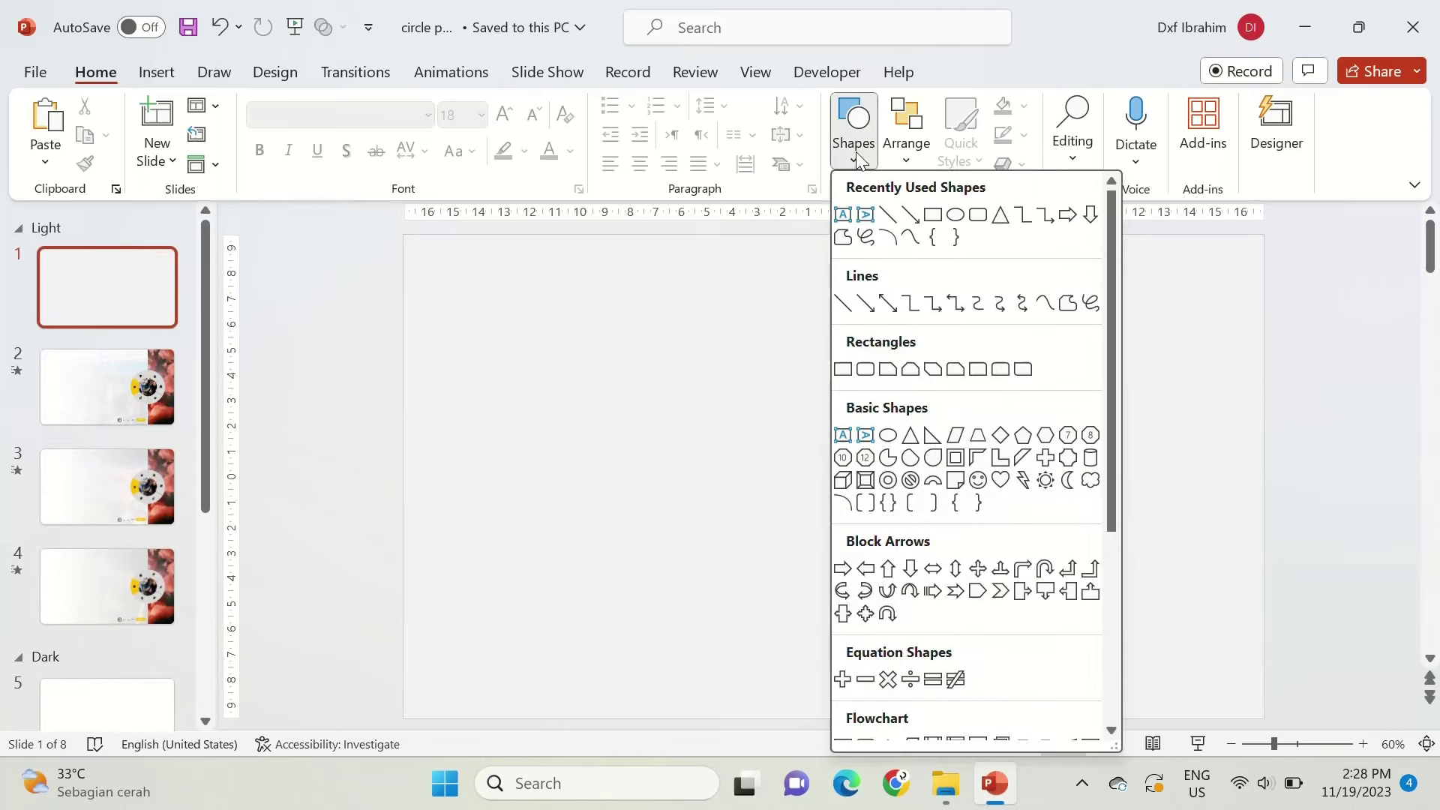
{"action": "left_click", "coordinate": [978, 216]}
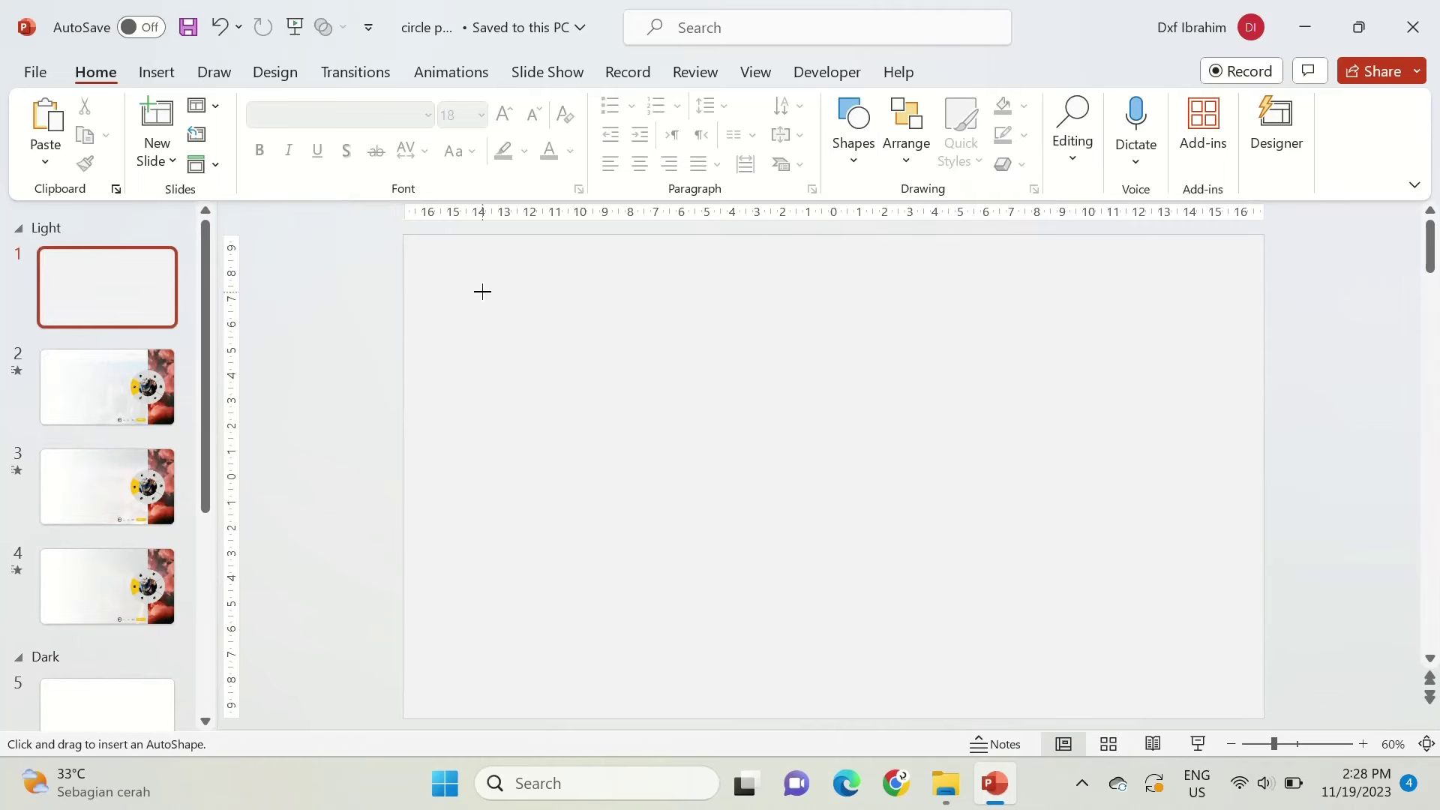
{"action": "mouse_move", "coordinate": [482, 292]}
{"action": "left_mouse_down"}
{"action": "mouse_move", "coordinate": [981, 614]}
{"action": "mouse_move", "coordinate": [1200, 688]}
{"action": "left_mouse_up"}
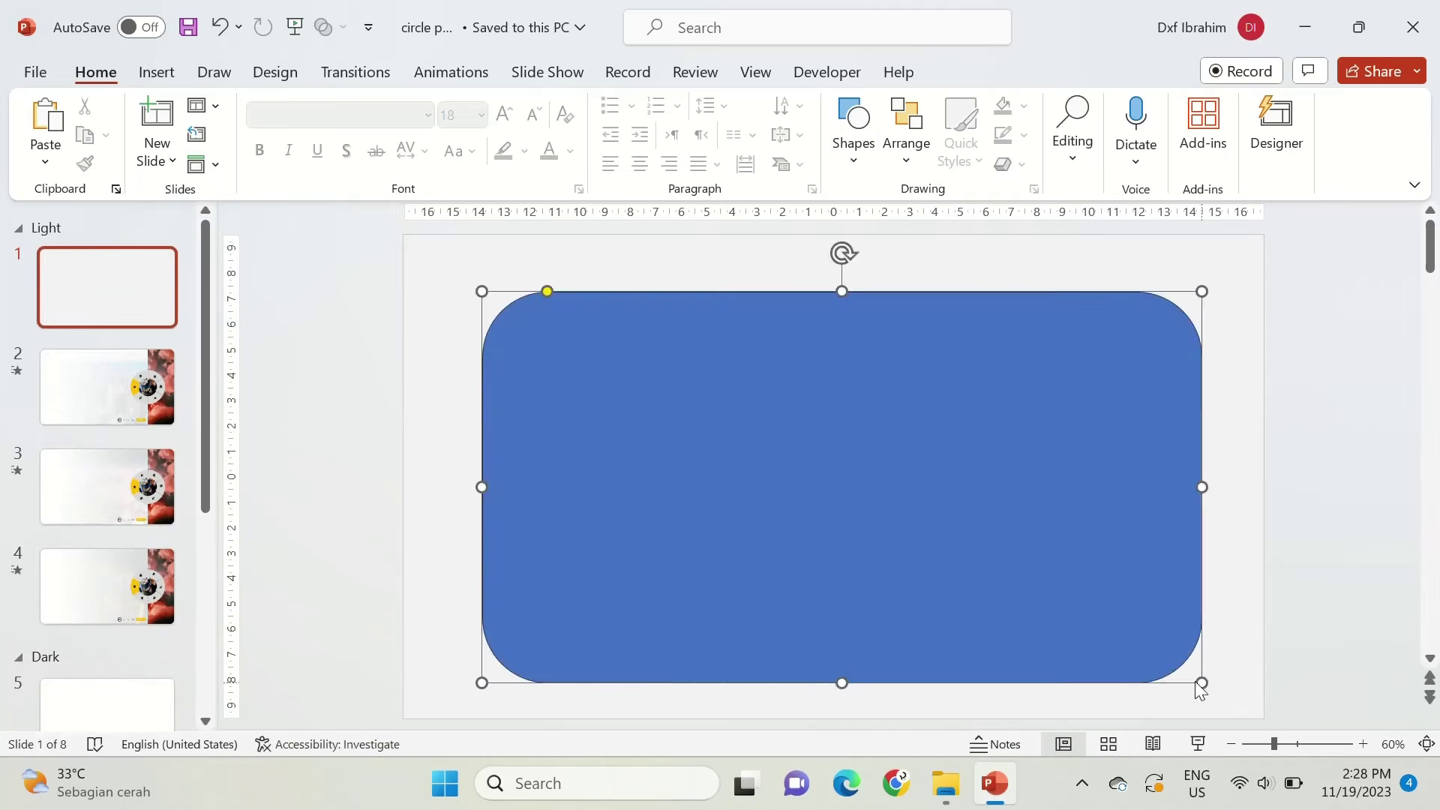
{"action": "left_click_drag", "start_coordinate": [549, 291], "coordinate": [523, 300]}
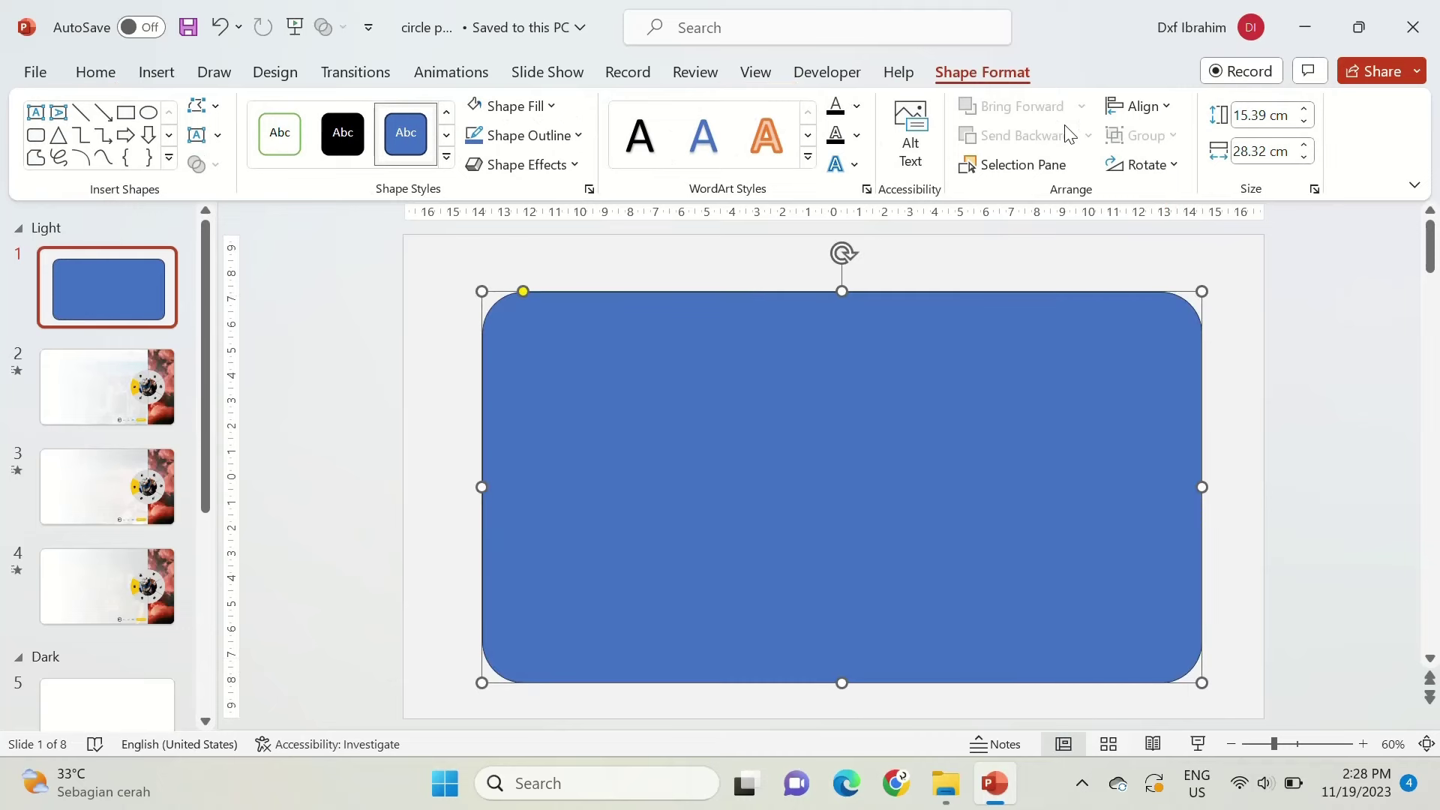
{"action": "left_click", "coordinate": [1140, 105]}
{"action": "left_click", "coordinate": [1164, 170]}
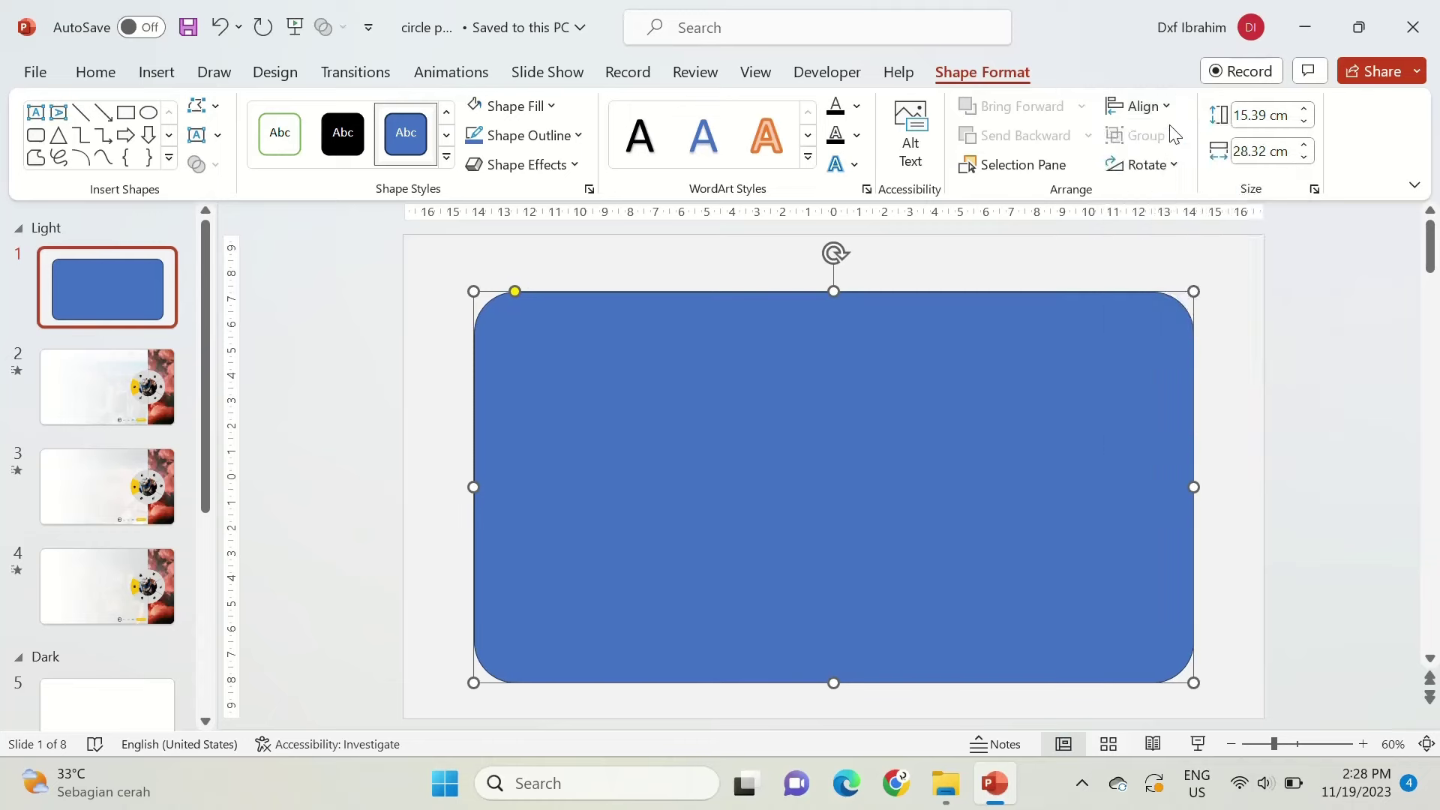
{"action": "left_click", "coordinate": [1148, 108]}
{"action": "left_click", "coordinate": [1193, 272]}
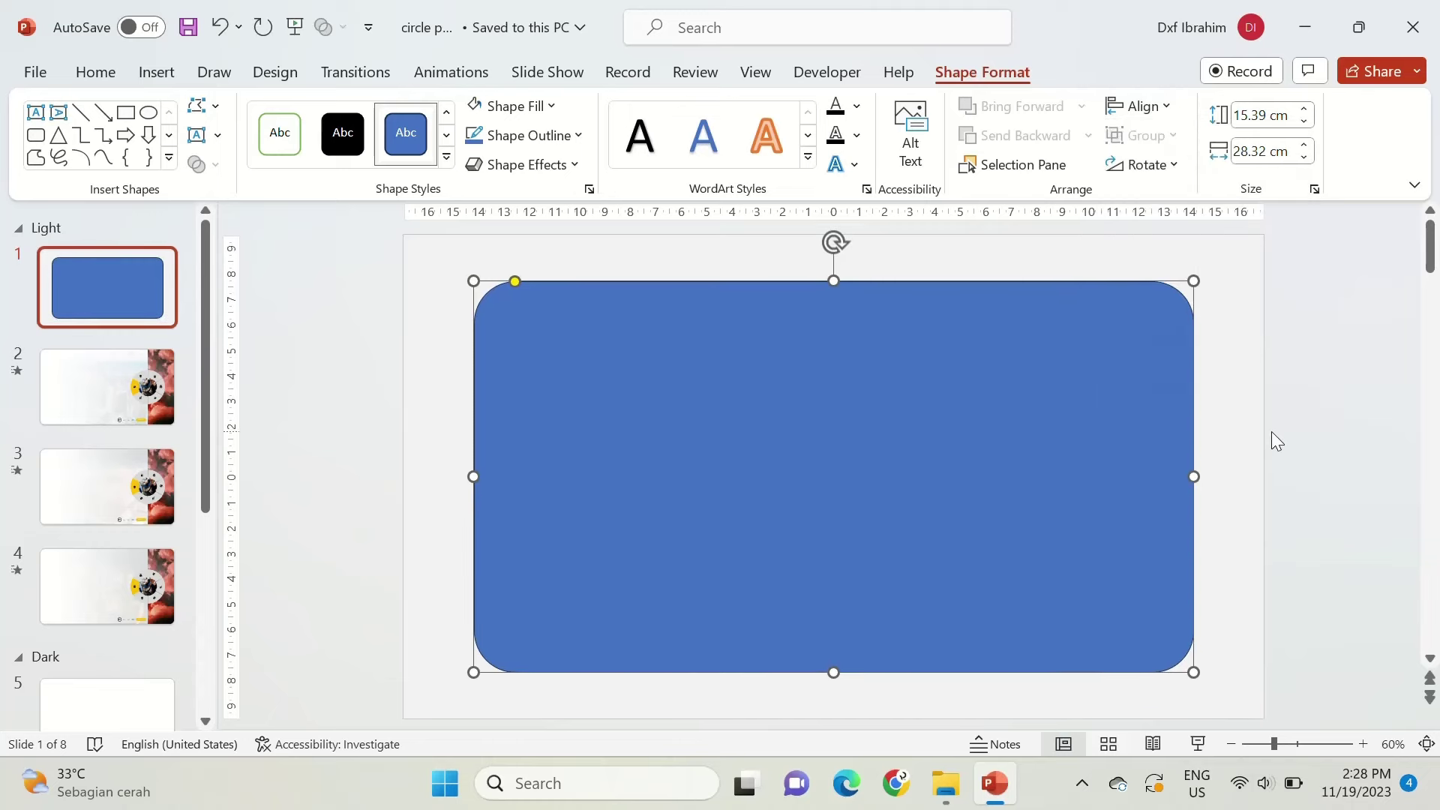
Give the rectangle no fill and a white 2¼ pt outline.
{"action": "left_click", "coordinate": [1023, 135]}
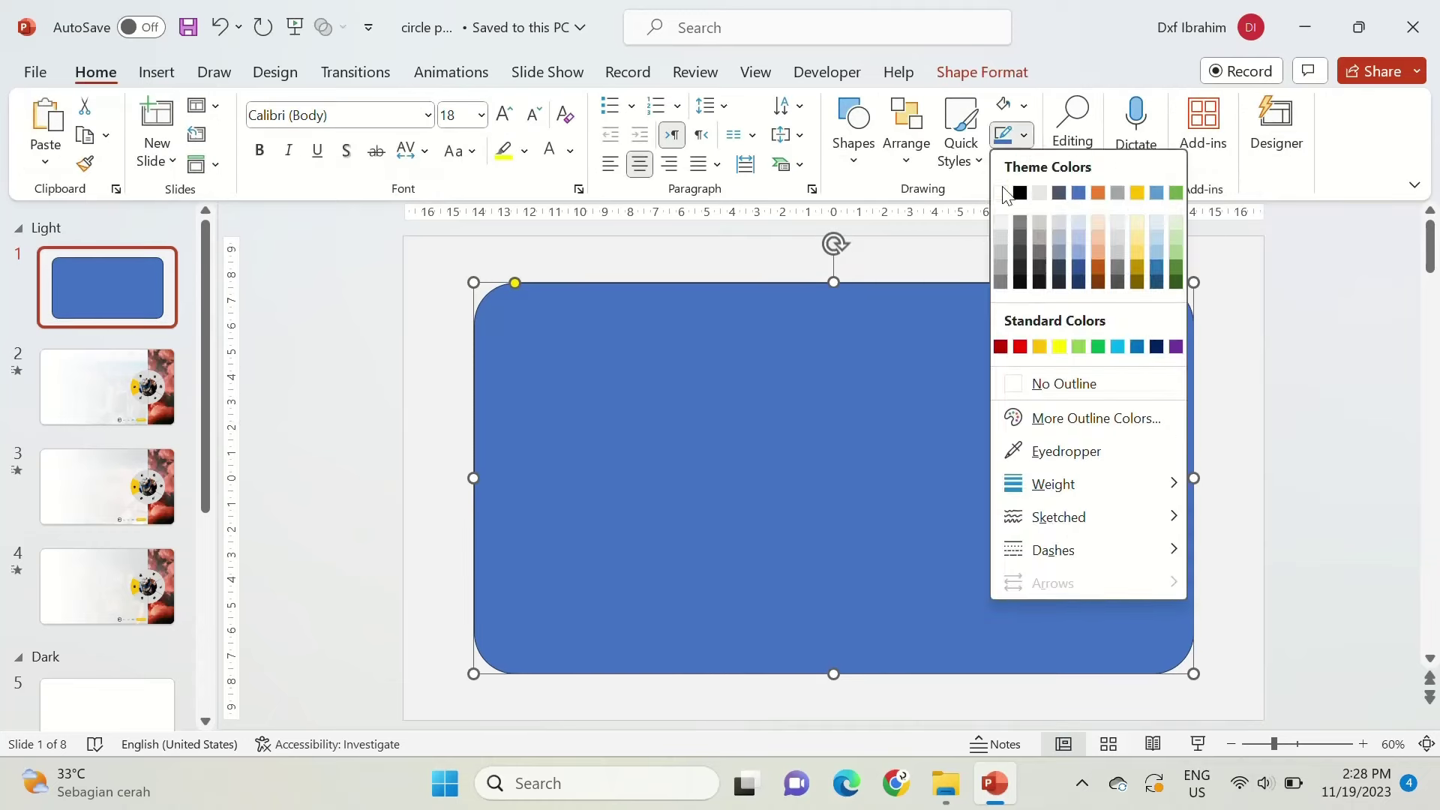
{"action": "left_click", "coordinate": [1057, 382]}
{"action": "left_click", "coordinate": [1025, 105]}
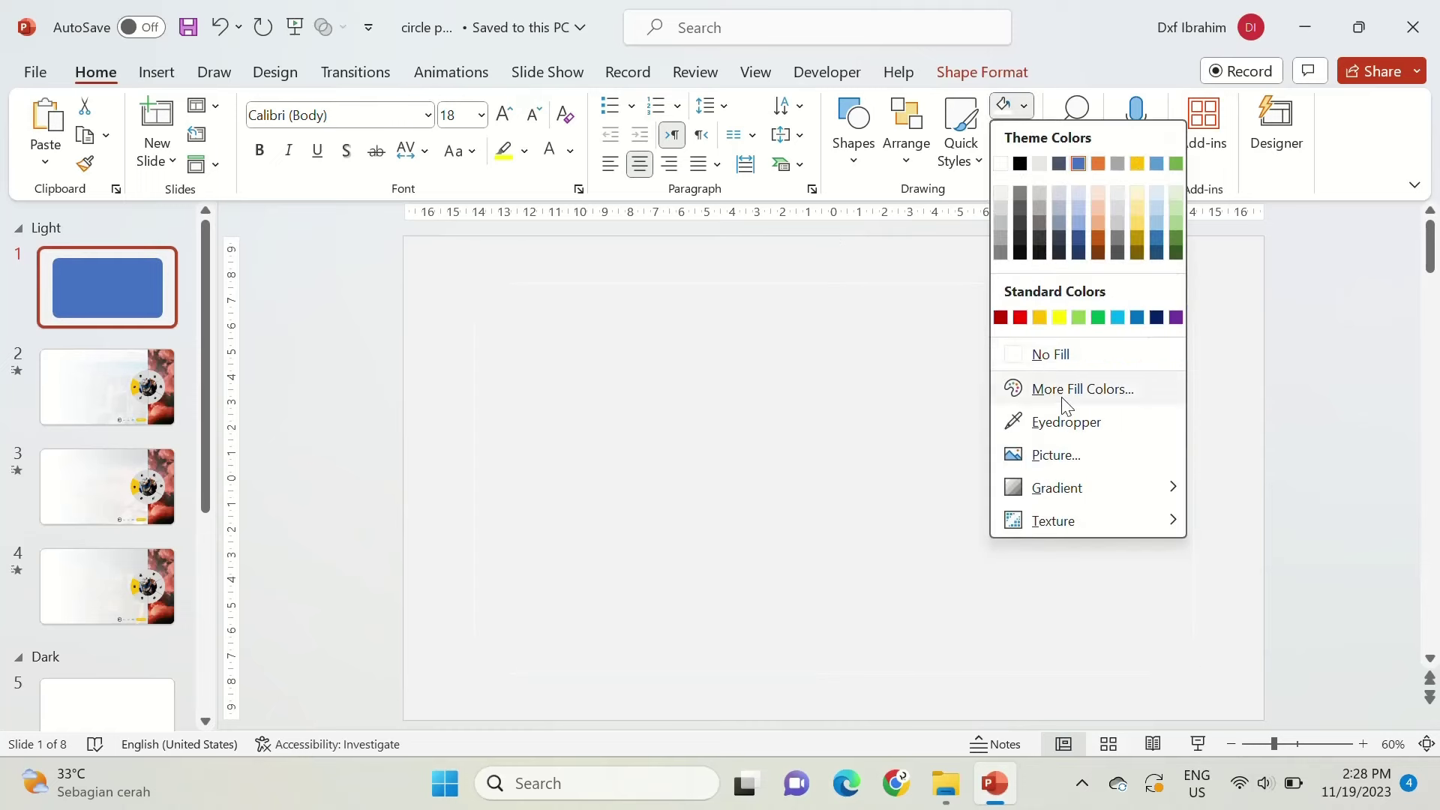
{"action": "left_click", "coordinate": [1065, 358]}
{"action": "left_click", "coordinate": [1024, 135]}
{"action": "mouse_move", "coordinate": [1053, 484]}
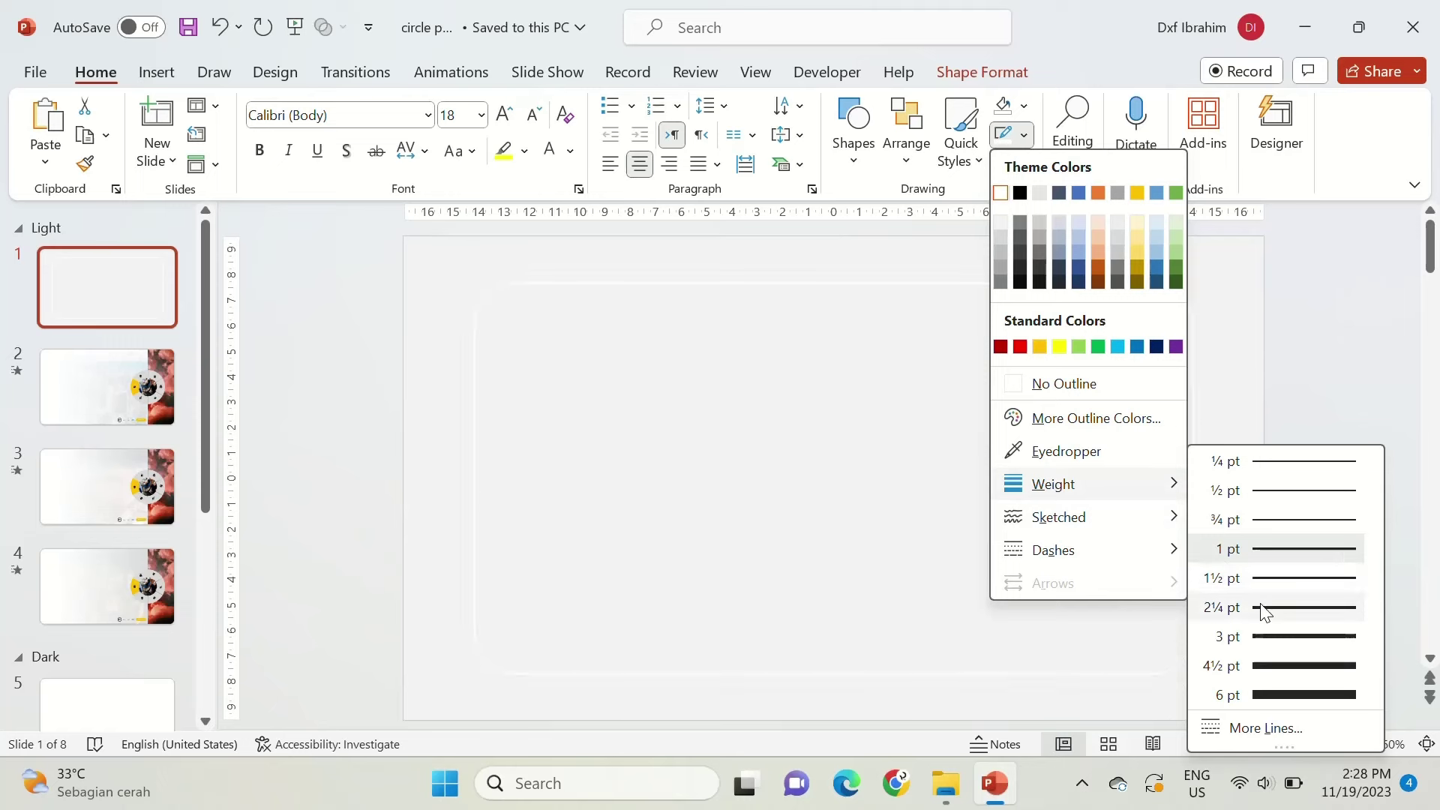
{"action": "left_click", "coordinate": [1263, 608]}
{"action": "left_click", "coordinate": [1266, 539]}
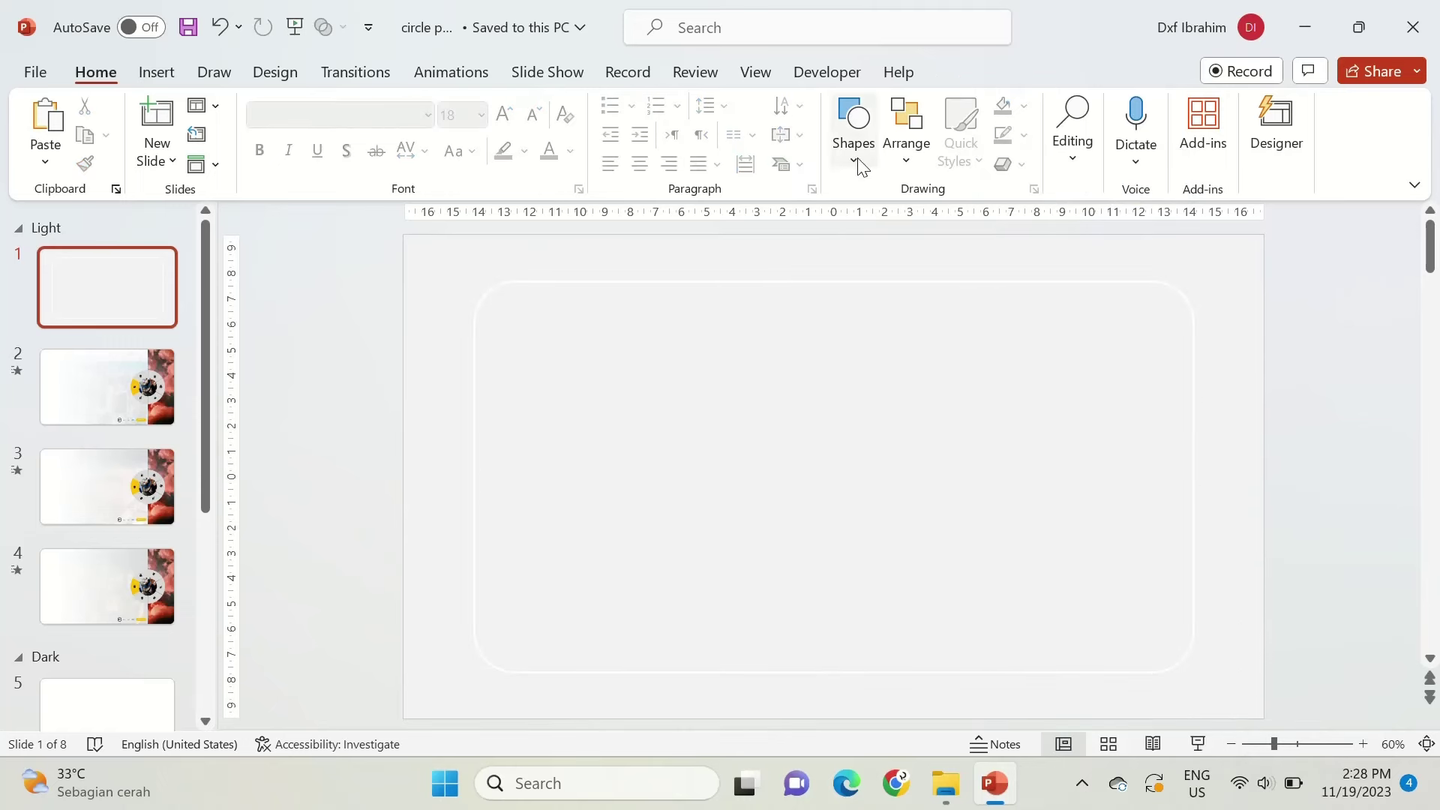
Add a bold, centred 28-pt 'CHOOSE YOUR THEME' heading inside the card.
{"action": "left_click", "coordinate": [853, 127]}
{"action": "left_click", "coordinate": [843, 213]}
{"action": "left_click", "coordinate": [830, 345]}
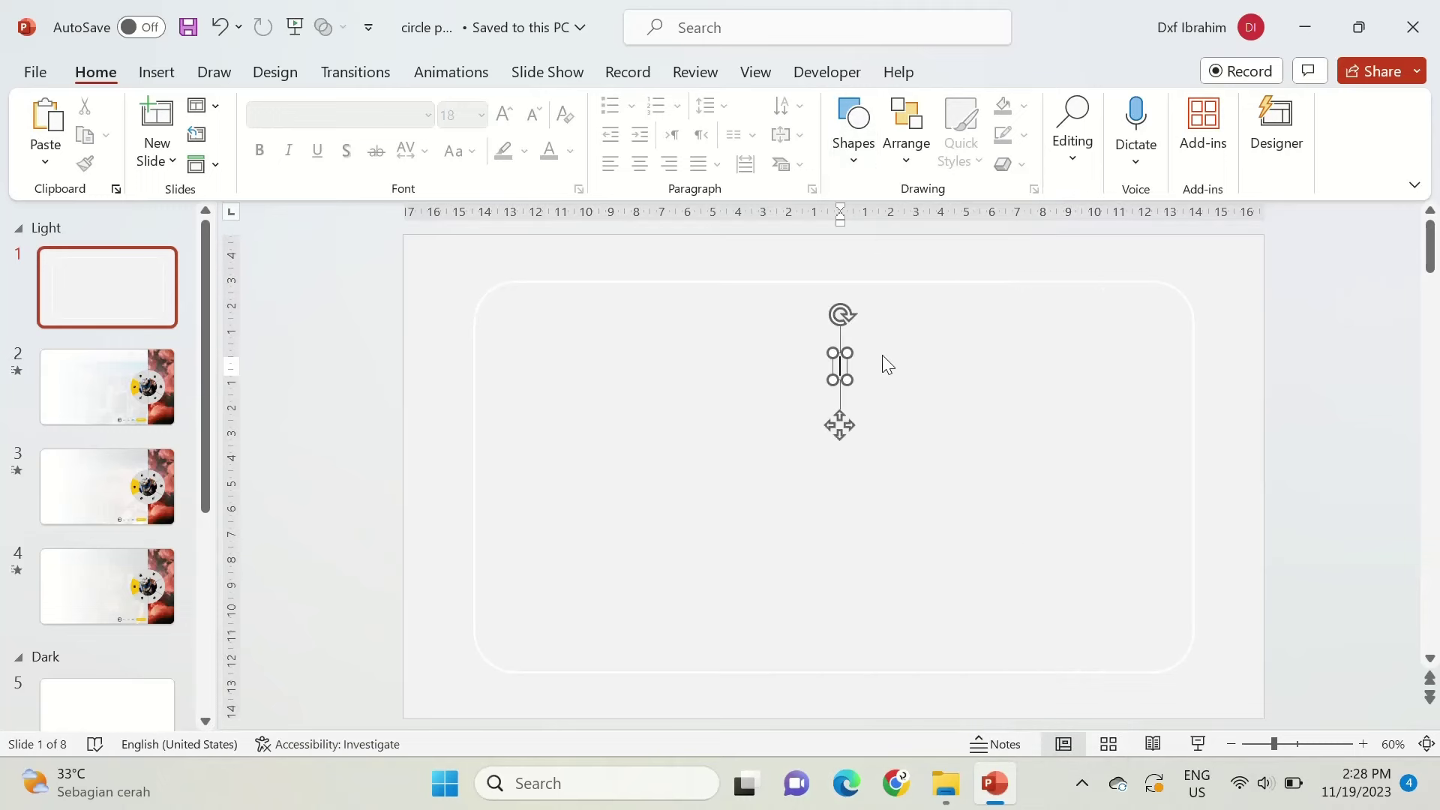
{"action": "key", "text": "Caps_Lock"}
{"action": "type", "text": "CHOOSE YOUR THEM"}
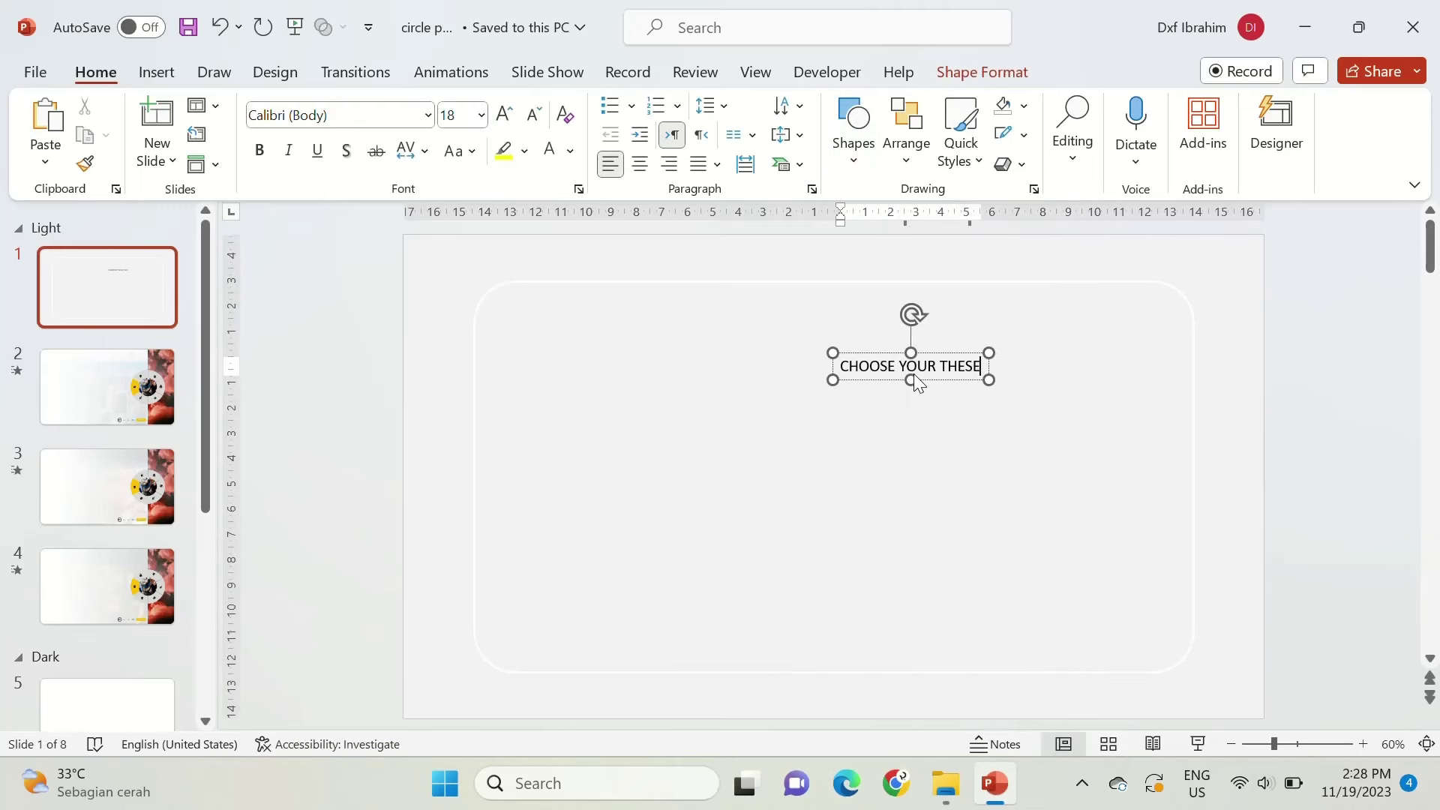
{"action": "type", "text": "E"}
{"action": "key", "text": "ctrl+a"}
{"action": "left_click", "coordinate": [639, 163]}
{"action": "key", "text": "ctrl+b"}
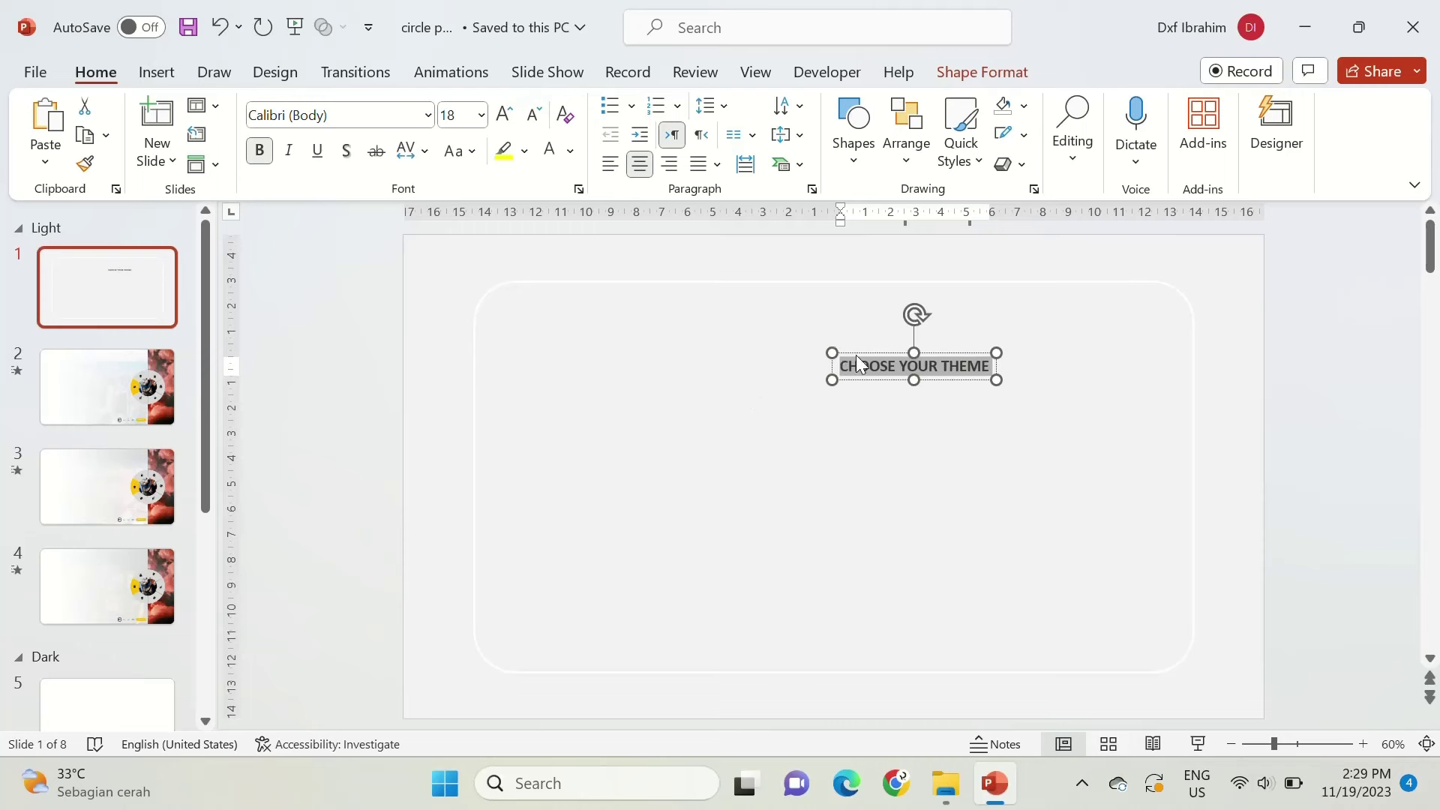
{"action": "mouse_move", "coordinate": [856, 354]}
{"action": "left_mouse_down"}
{"action": "mouse_move", "coordinate": [781, 354]}
{"action": "mouse_move", "coordinate": [784, 325]}
{"action": "left_mouse_up"}
{"action": "left_click", "coordinate": [506, 114]}
{"action": "left_click", "coordinate": [505, 114]}
{"action": "left_click", "coordinate": [505, 115]}
{"action": "type", "text": "28"}
Duplicate the heading below, turn it into 11-pt =LOREM(1) text, and narrow it to wrap.
{"action": "key", "text": "ctrl+d"}
{"action": "left_click_drag", "start_coordinate": [898, 358], "coordinate": [895, 386]}
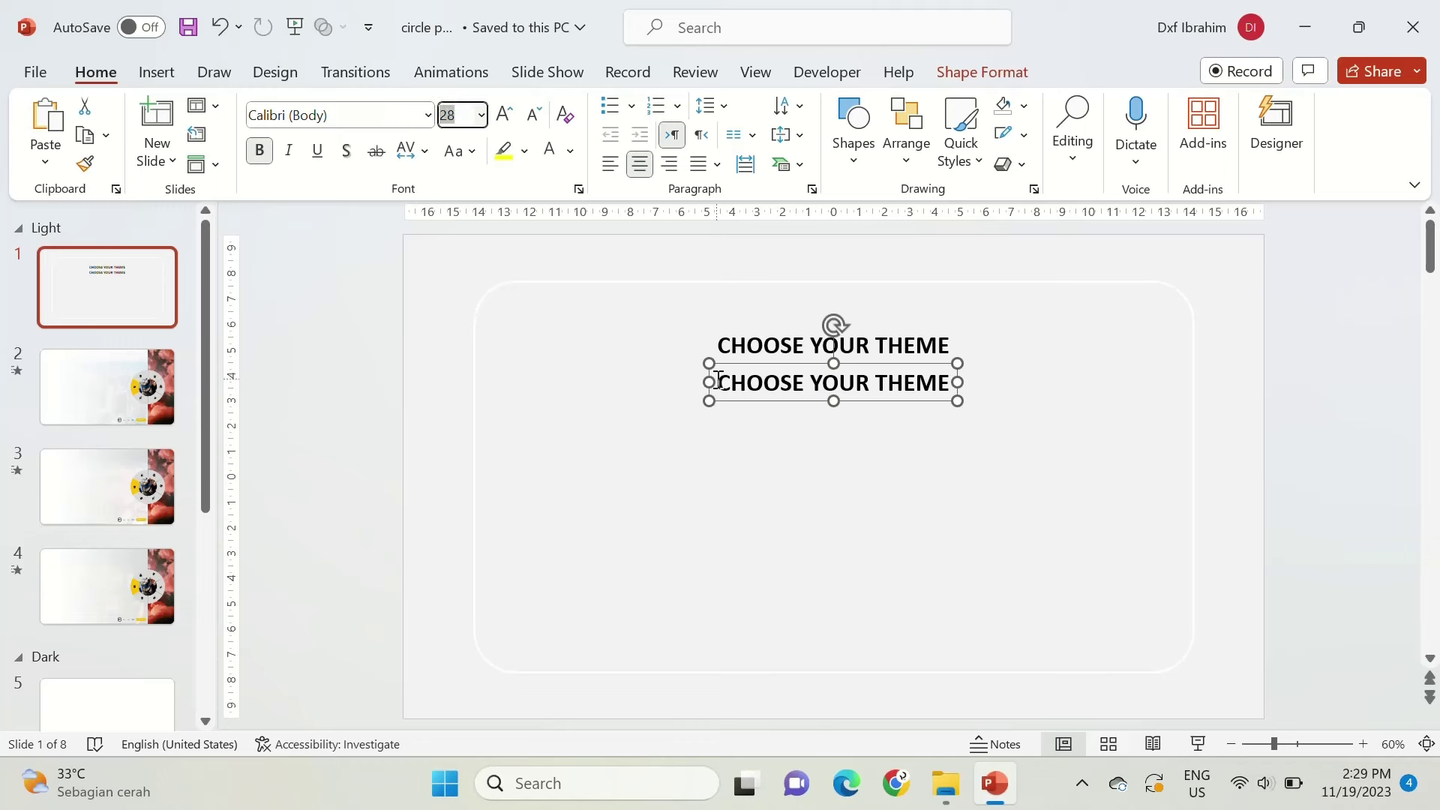
{"action": "type", "text": "11"}
{"action": "key", "text": "Return"}
{"action": "type", "text": "=LOREM(1"}
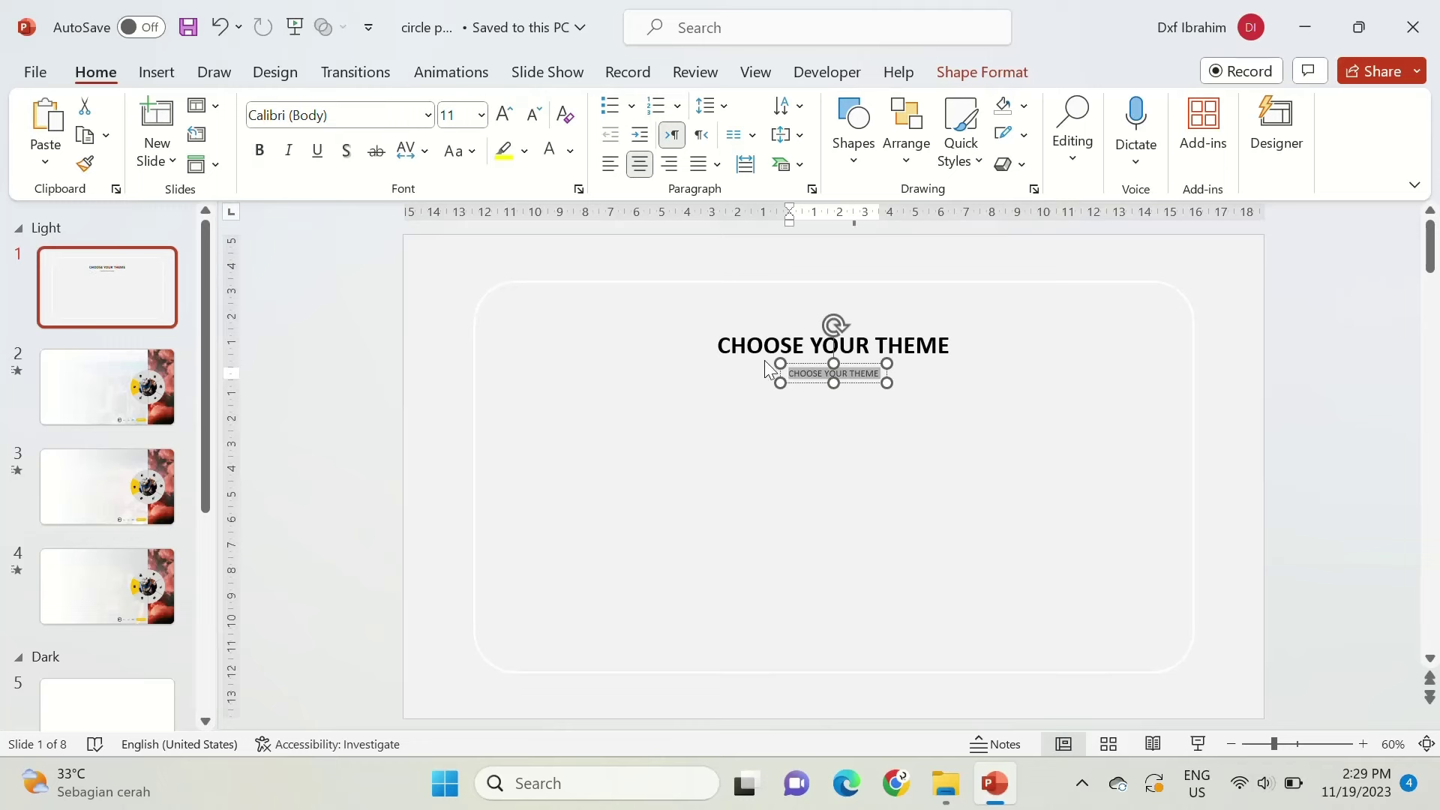
{"action": "type", "text": ")"}
{"action": "key", "text": "Return"}
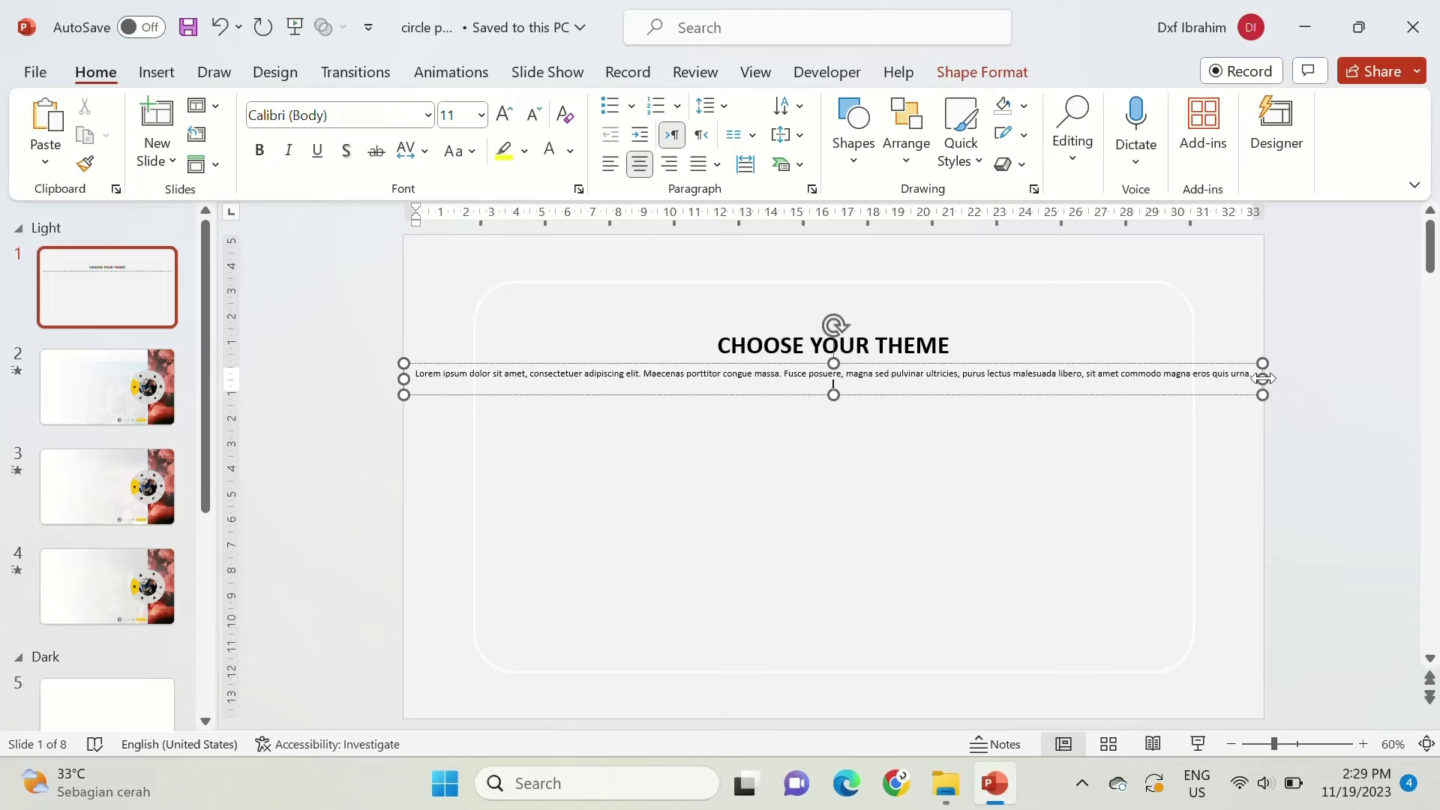
{"action": "left_click_drag", "start_coordinate": [1263, 378], "coordinate": [1058, 383]}
{"action": "left_click", "coordinate": [910, 456]}
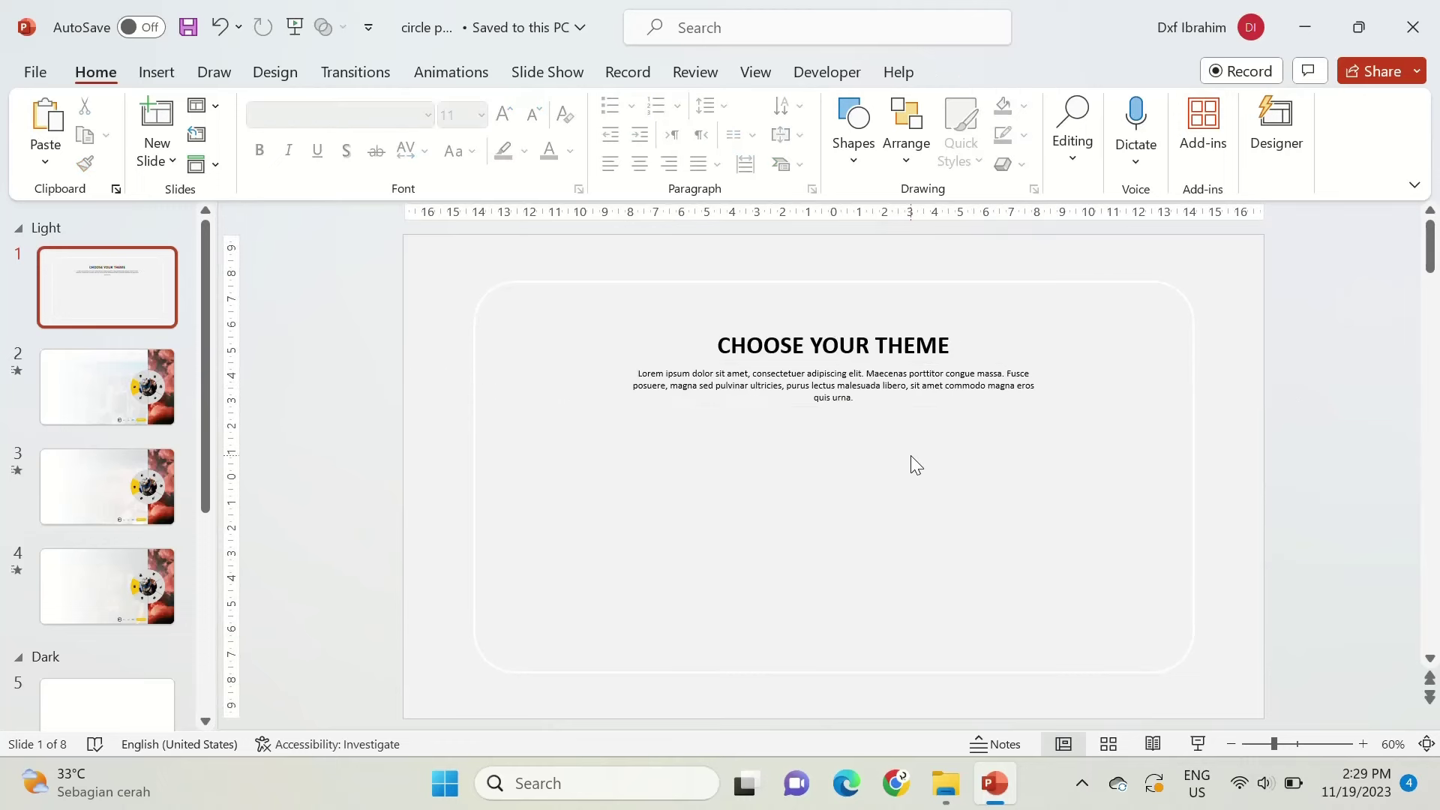
Draw a blue rounded rectangle below the paragraph and place a copy to its right.
{"action": "left_click", "coordinate": [853, 135]}
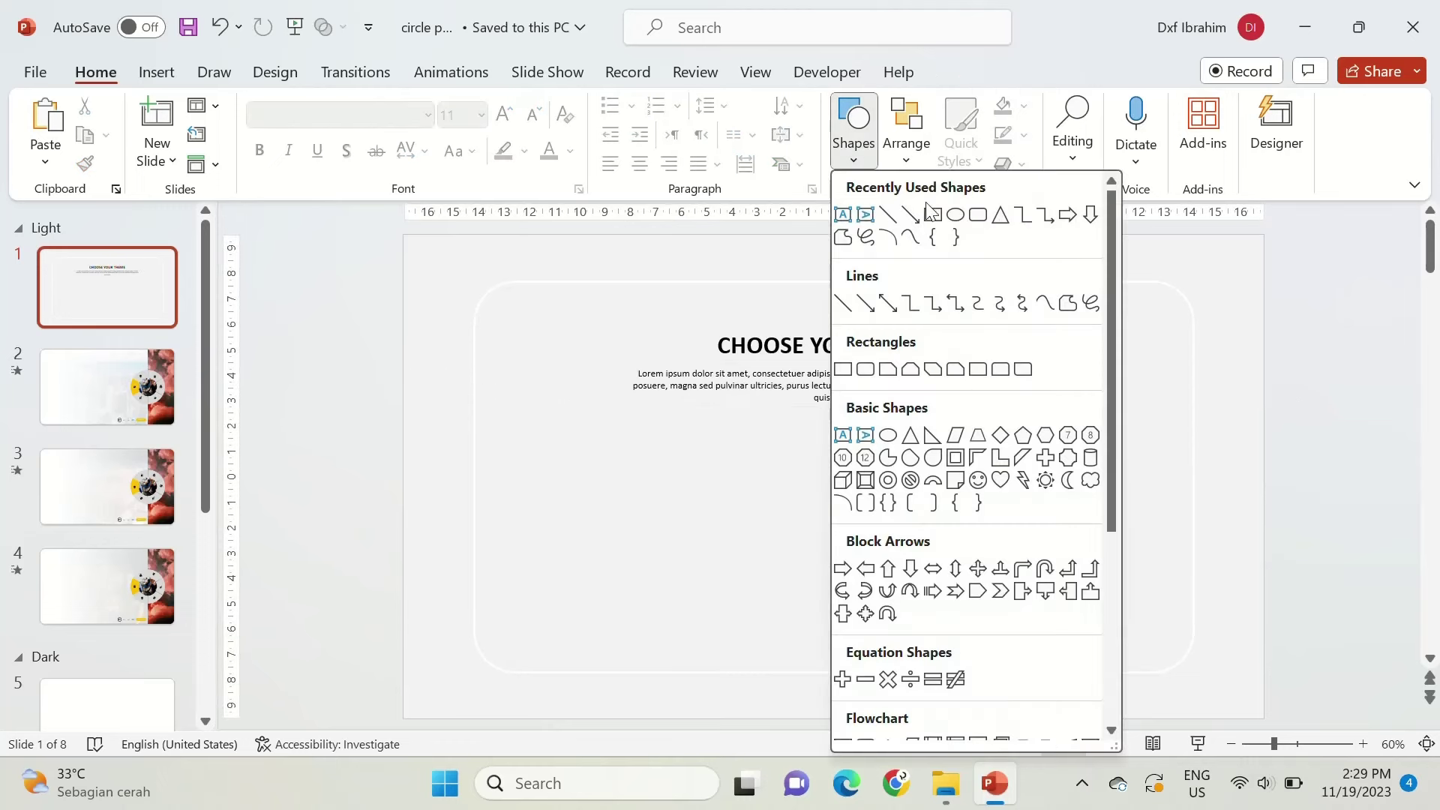
{"action": "left_click", "coordinate": [977, 216]}
{"action": "mouse_move", "coordinate": [635, 438]}
{"action": "left_mouse_down"}
{"action": "mouse_move", "coordinate": [757, 476]}
{"action": "mouse_move", "coordinate": [712, 459]}
{"action": "left_mouse_up"}
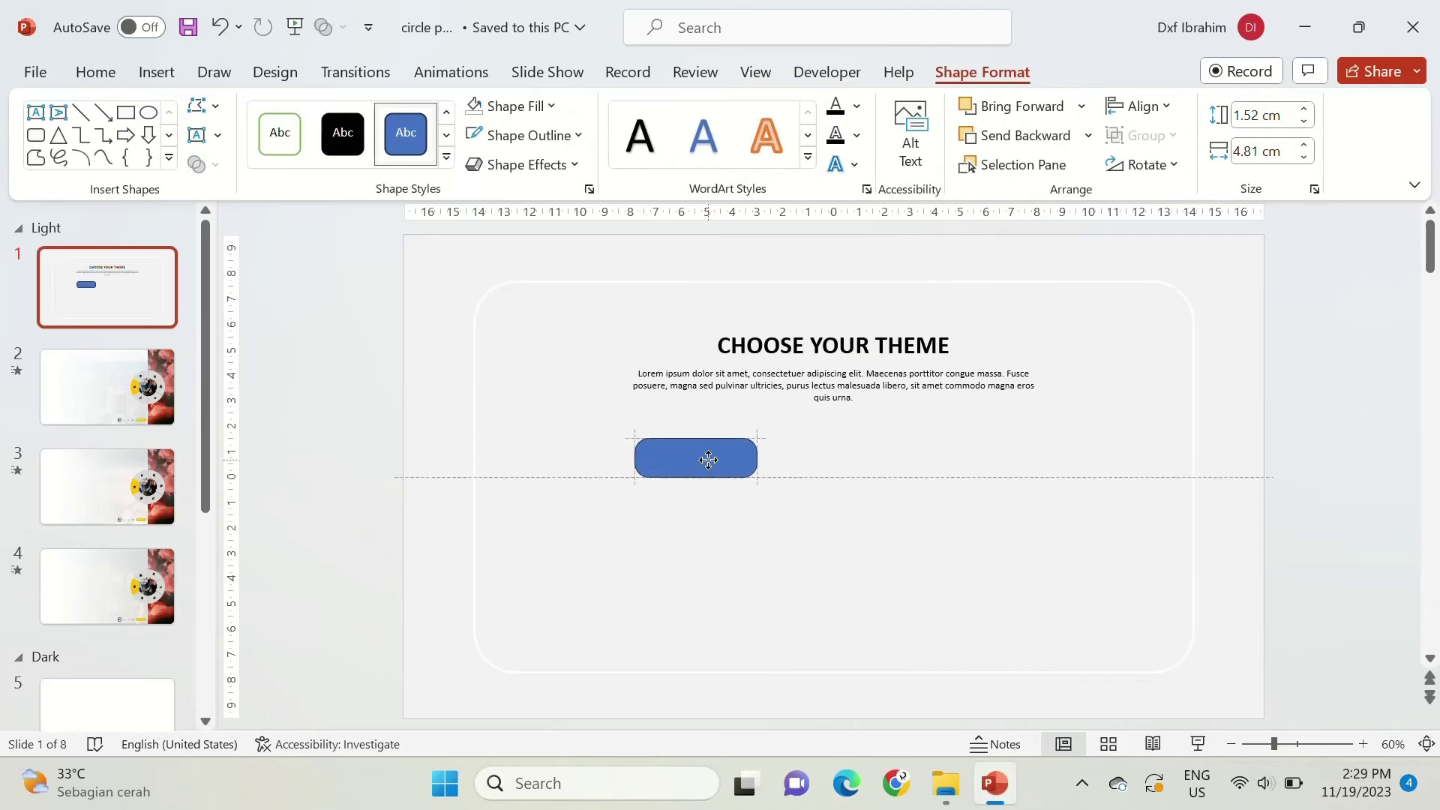
{"action": "key", "text": "ctrl+d"}
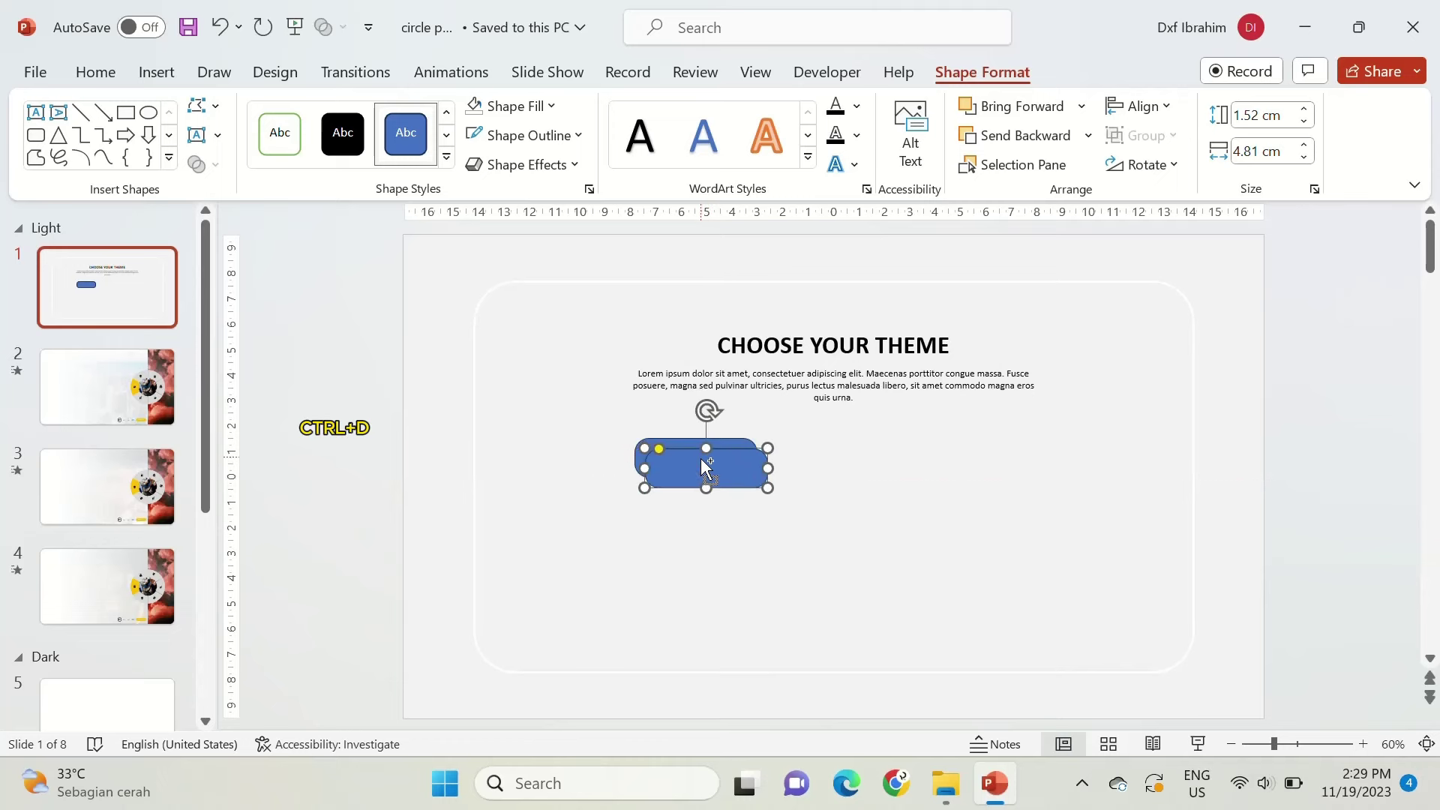
{"action": "mouse_move", "coordinate": [709, 465]}
{"action": "left_mouse_down"}
{"action": "mouse_move", "coordinate": [808, 471]}
{"action": "mouse_move", "coordinate": [849, 445]}
{"action": "left_mouse_up"}
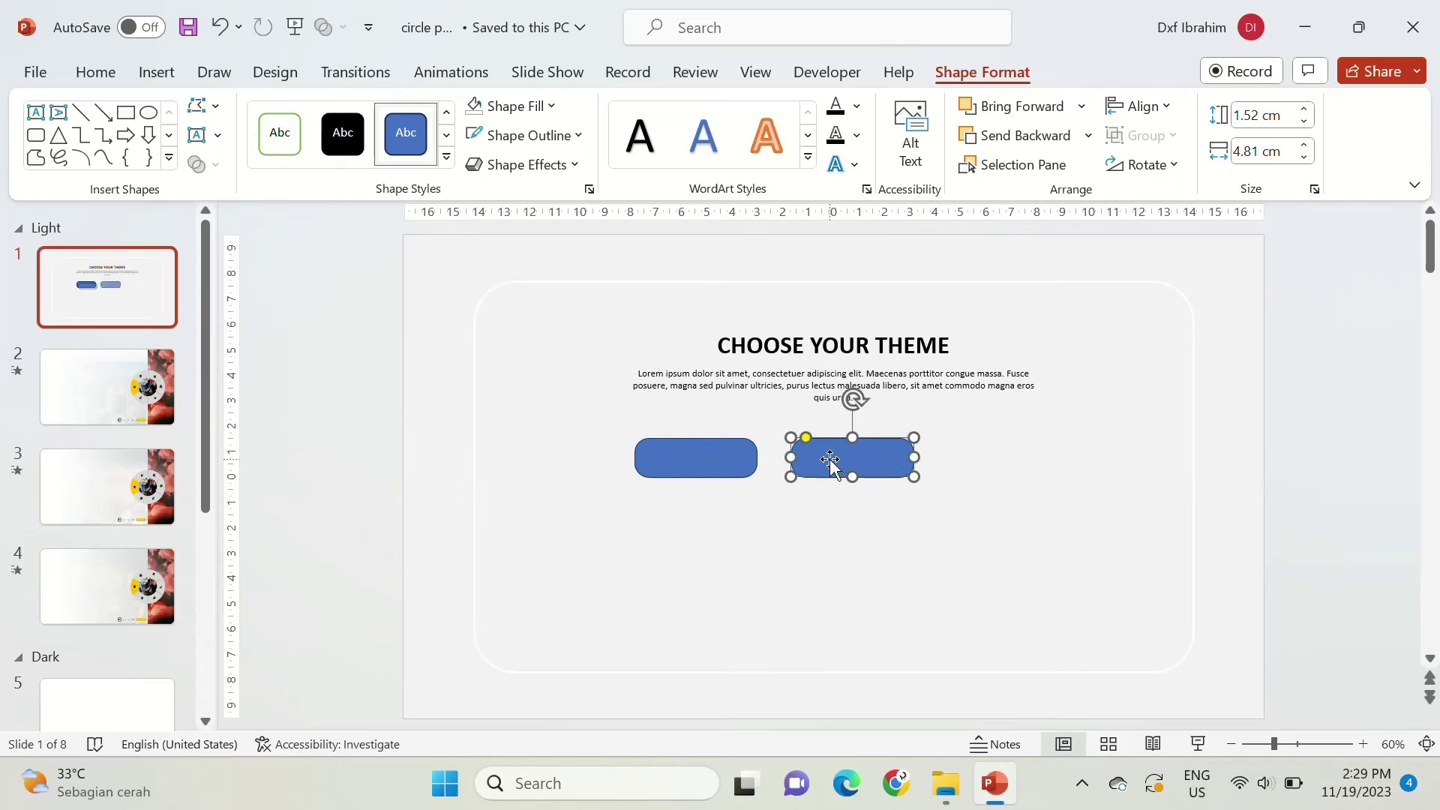
Group both buttons, centre them horizontally on the slide, then ungroup them.
{"action": "left_click", "coordinate": [704, 471], "text": "shift"}
{"action": "key", "text": "ctrl+g"}
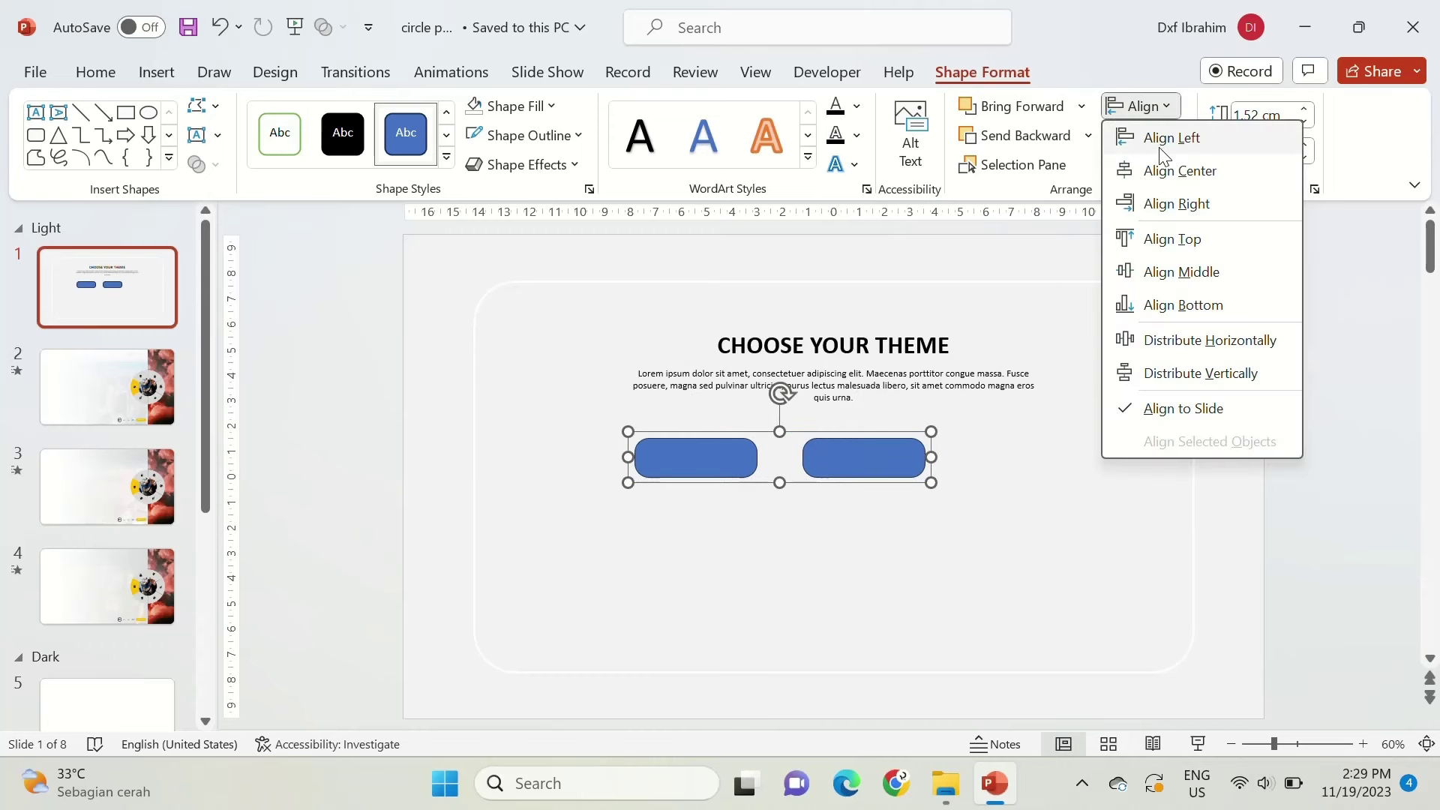
{"action": "left_click", "coordinate": [1173, 168]}
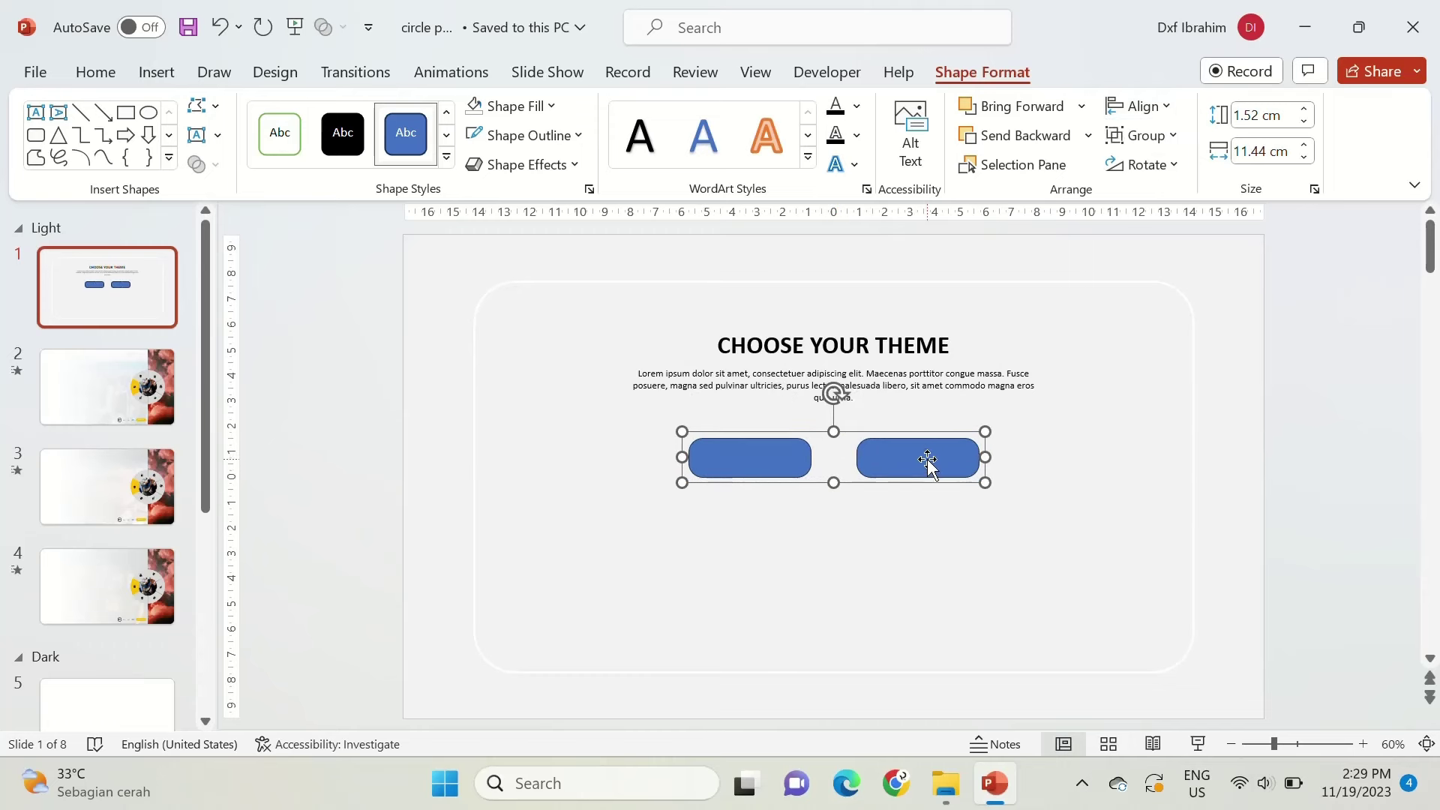
{"action": "key", "text": "ctrl+shift+g"}
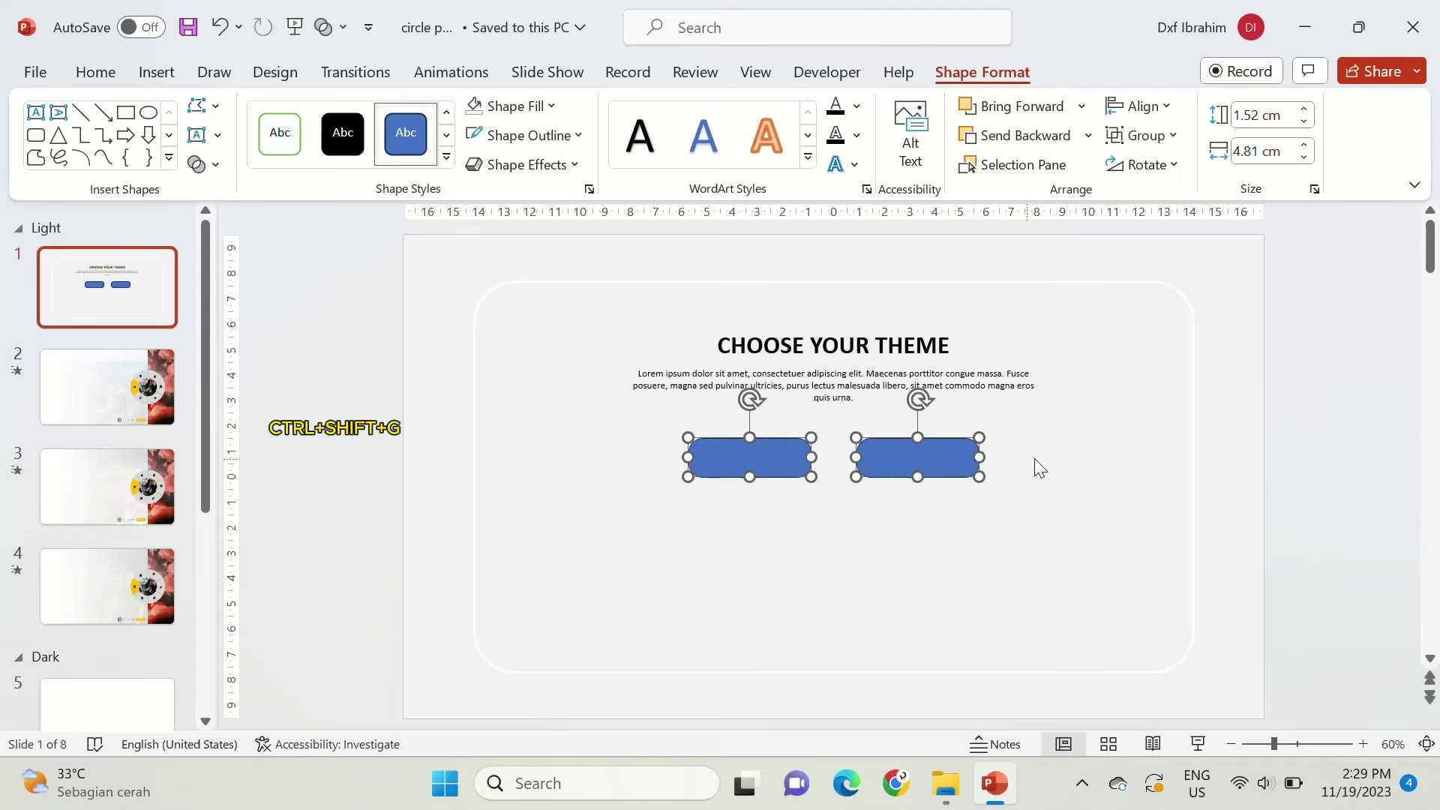
{"action": "left_click", "coordinate": [759, 455]}
Label the left button LIGHT and the right button DARK.
{"action": "left_click", "coordinate": [759, 455]}
{"action": "type", "text": "LIGHT"}
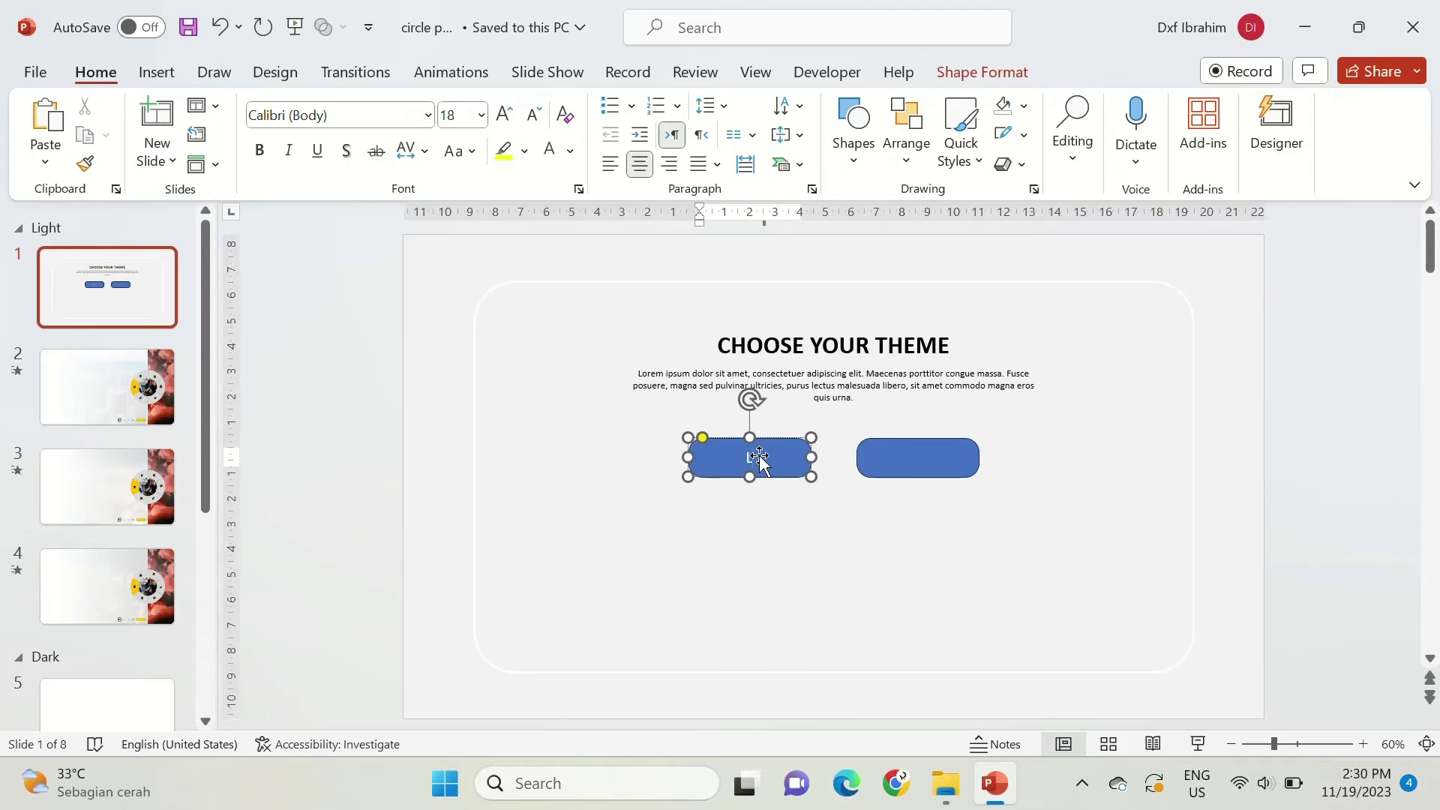
{"action": "left_click", "coordinate": [892, 465]}
{"action": "type", "text": "DAR"}
{"action": "key", "text": "BackSpace"}
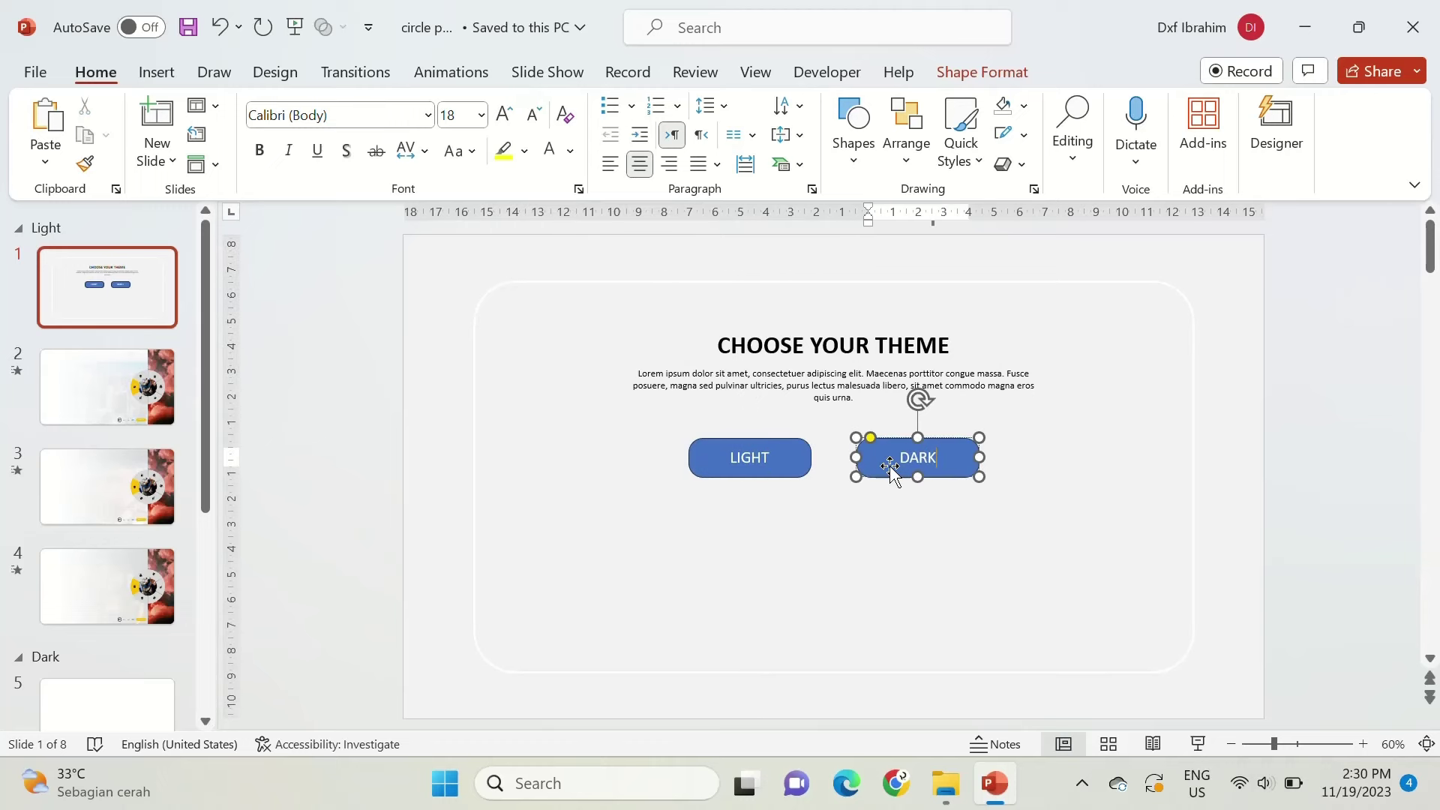
{"action": "left_click", "coordinate": [726, 519]}
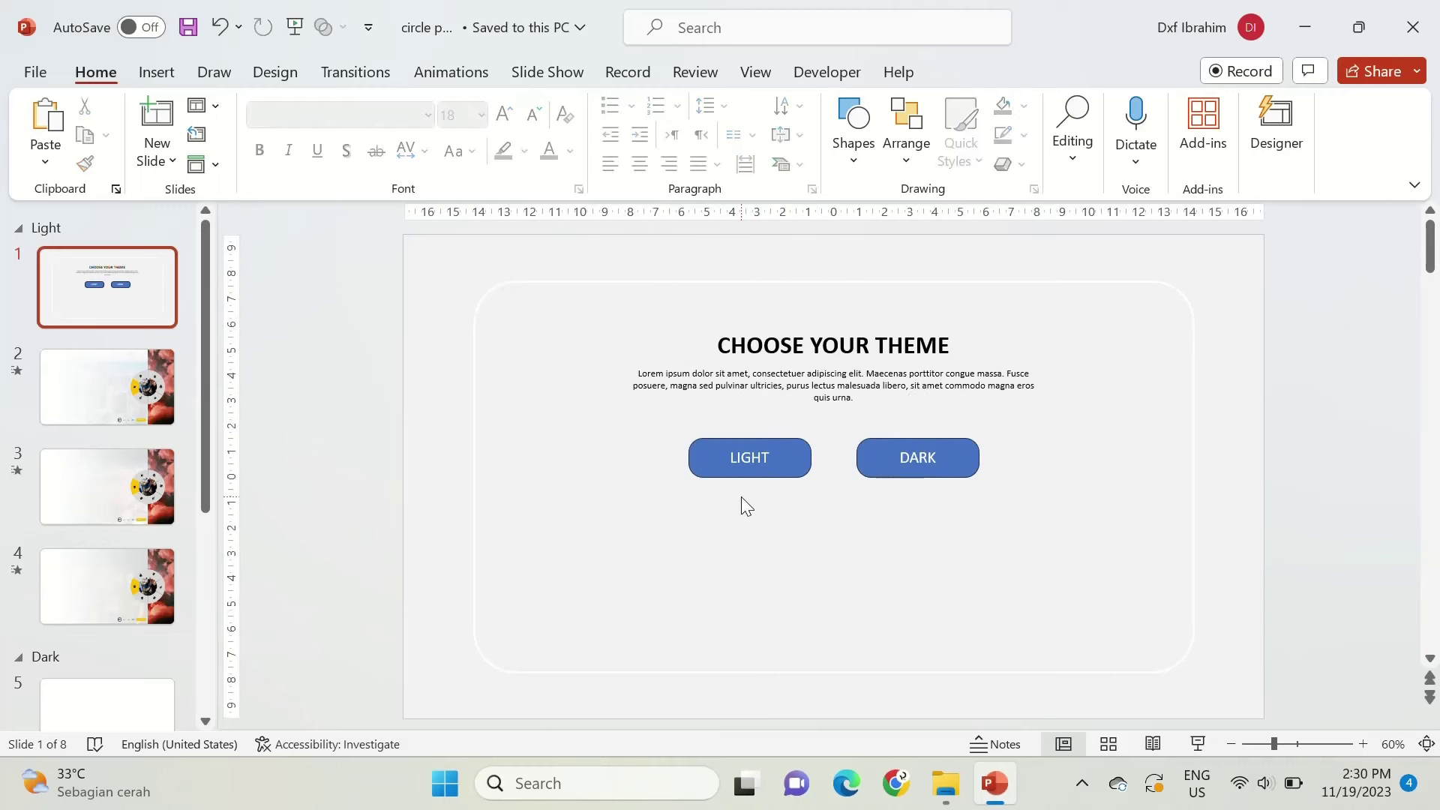
Draw a thin rounded-rectangle slider bar below the LIGHT and DARK buttons.
{"action": "left_click", "coordinate": [853, 154]}
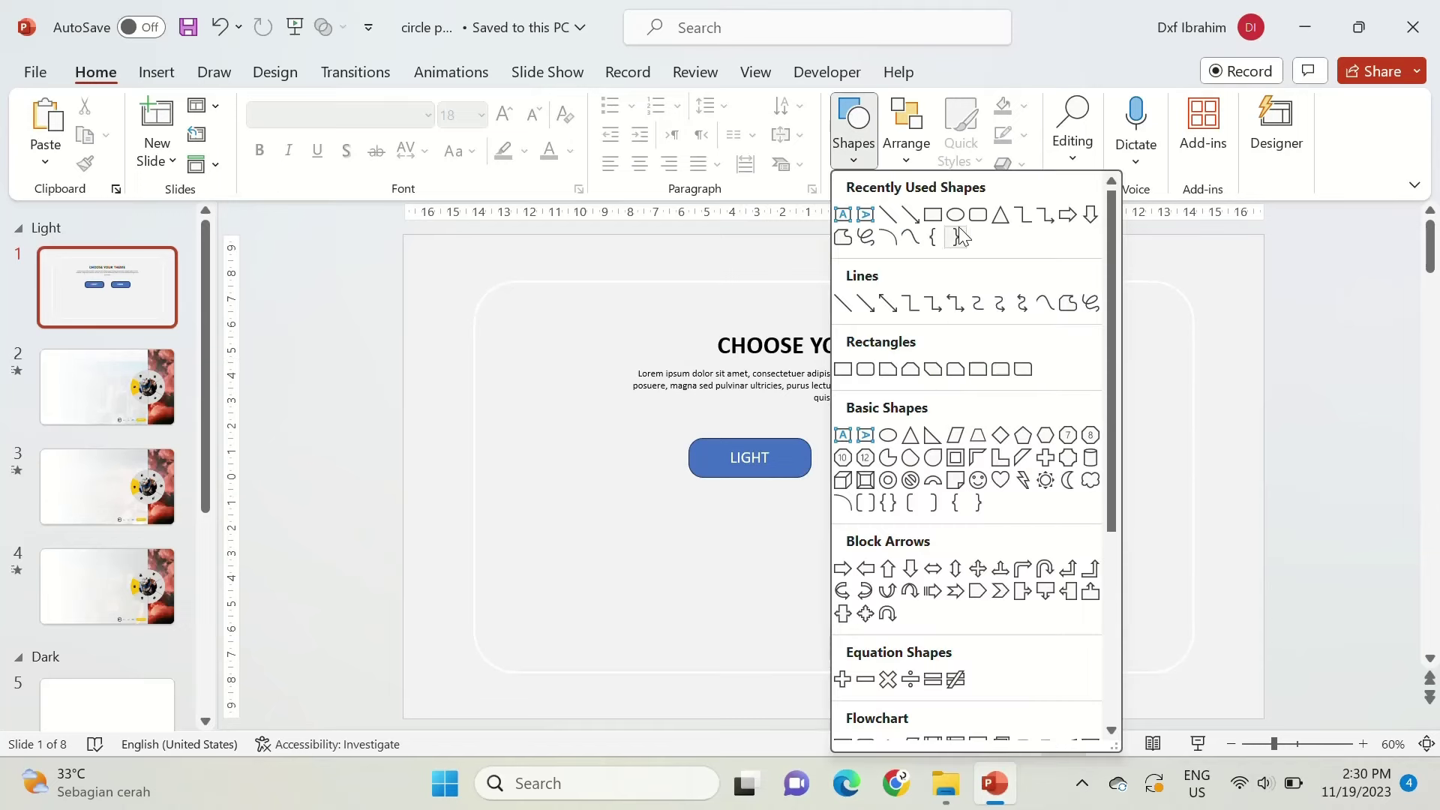
{"action": "left_click", "coordinate": [977, 215]}
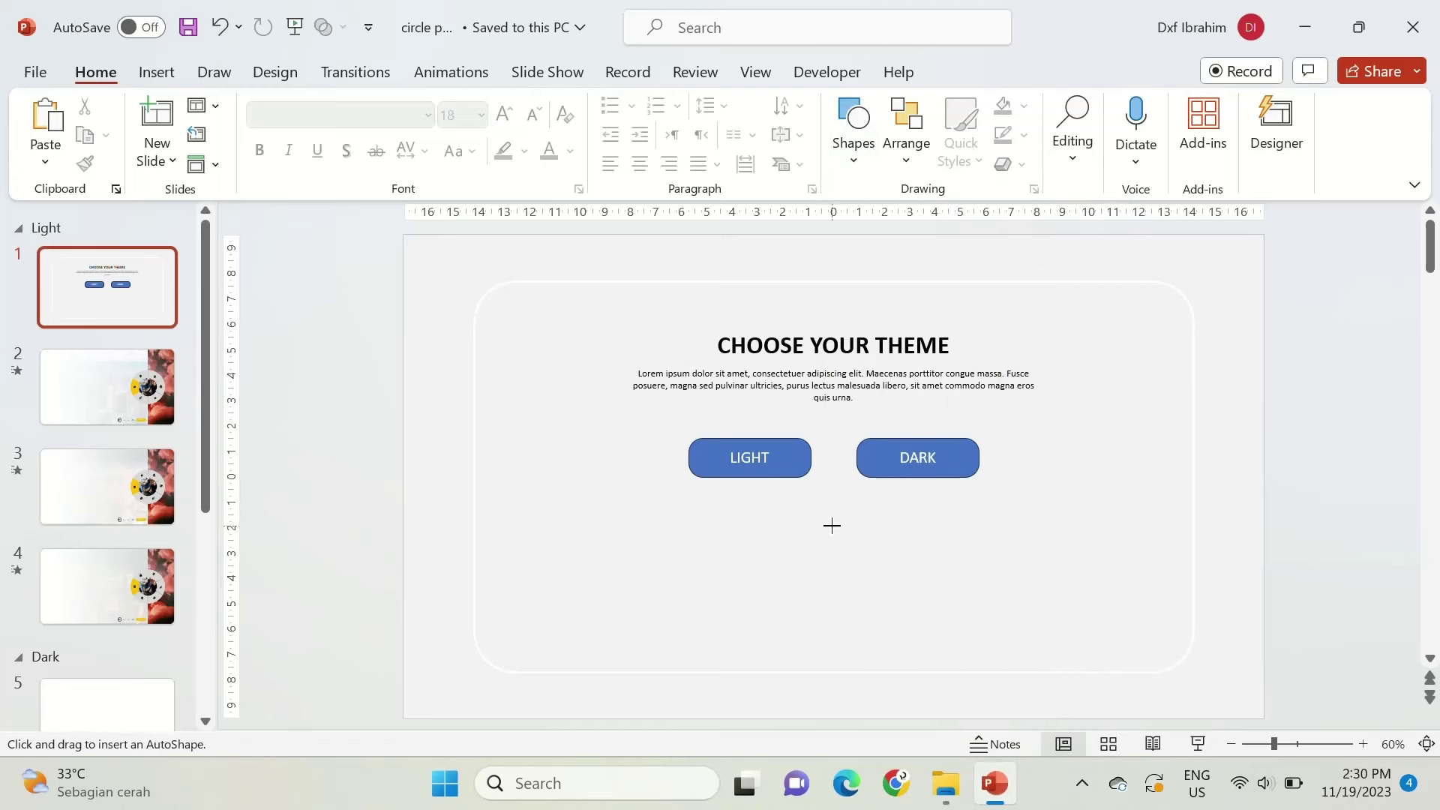
{"action": "mouse_move", "coordinate": [809, 565]}
{"action": "left_mouse_down"}
{"action": "mouse_move", "coordinate": [897, 592]}
{"action": "mouse_move", "coordinate": [820, 558]}
{"action": "left_mouse_up"}
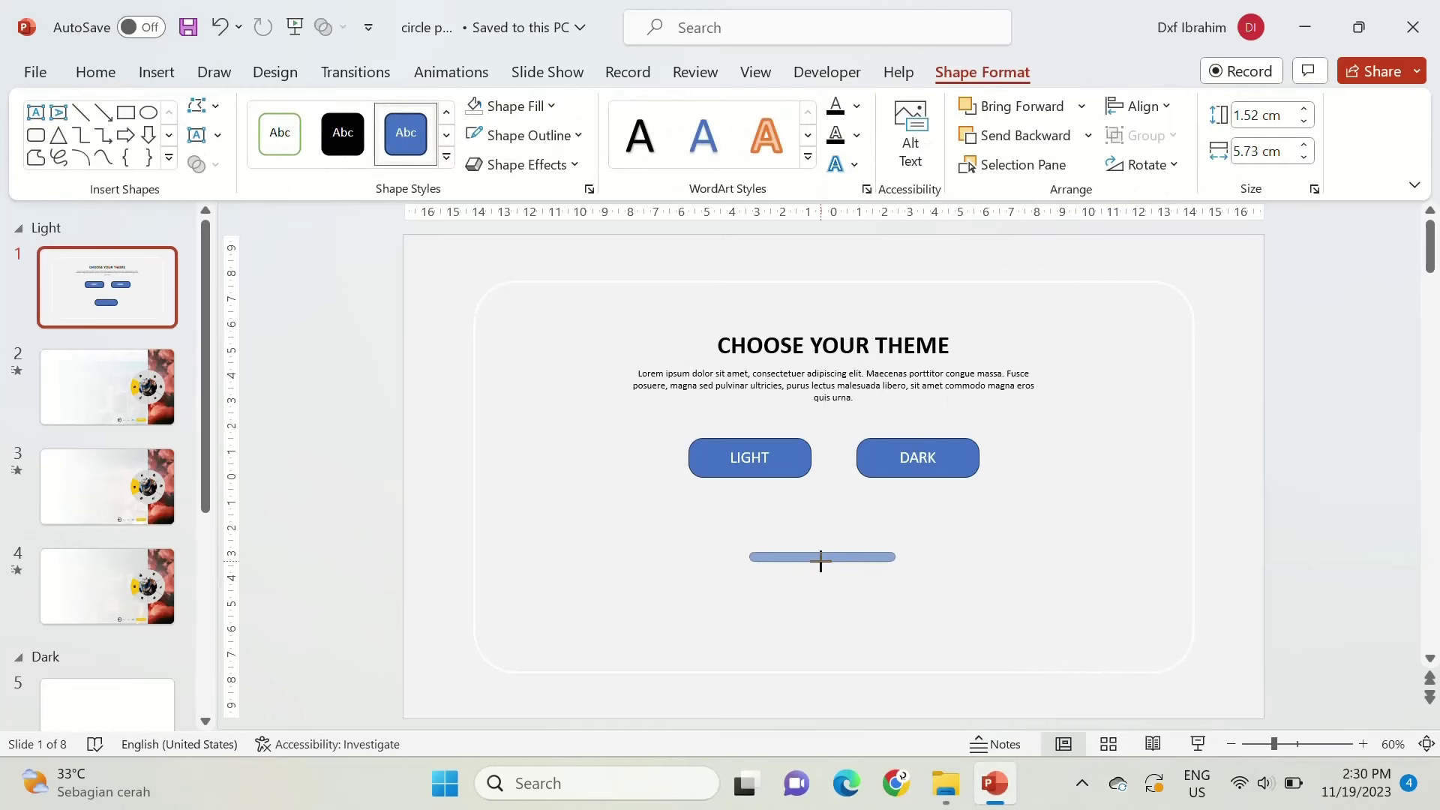
{"action": "left_click_drag", "start_coordinate": [855, 553], "coordinate": [861, 551]}
{"action": "left_click", "coordinate": [624, 550]}
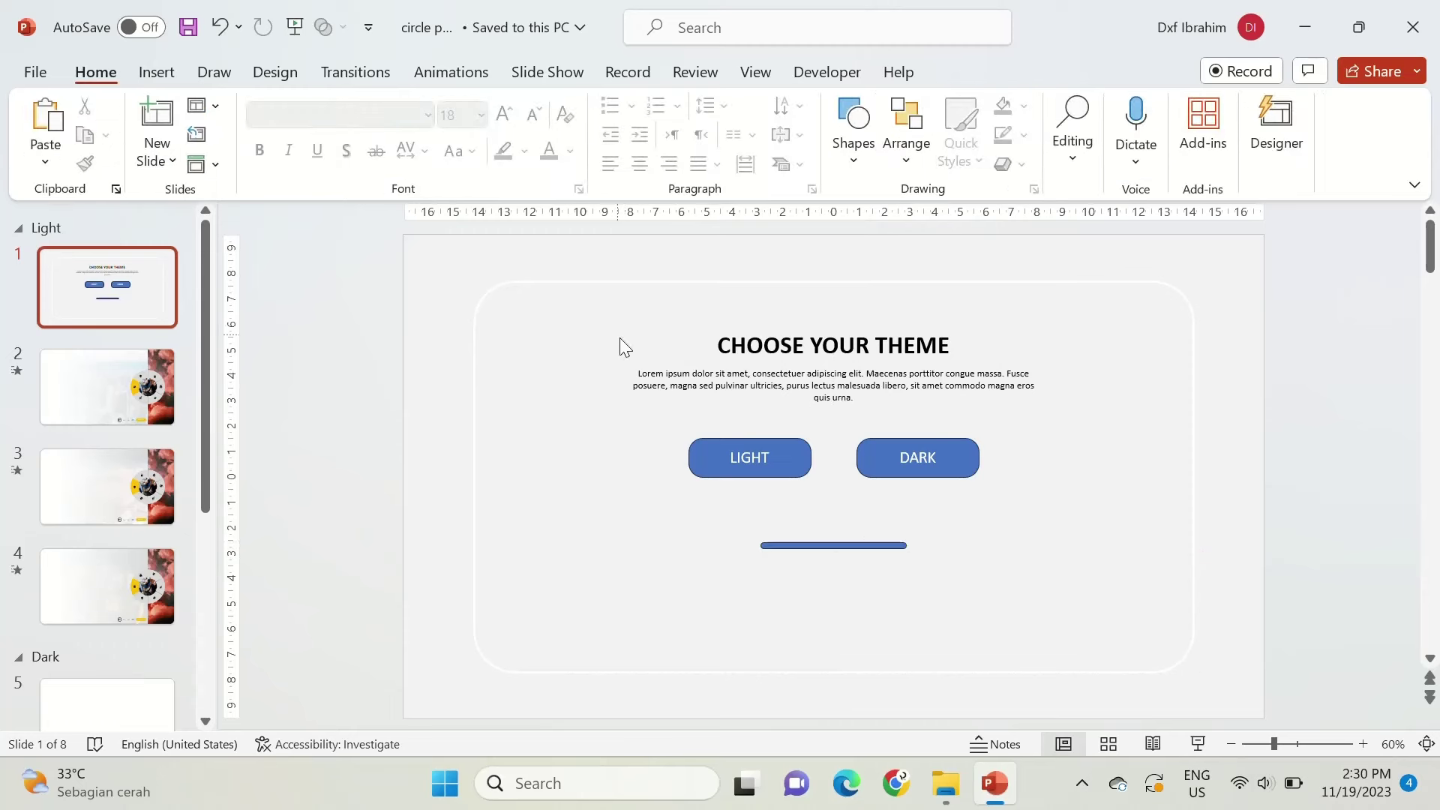
Move the title, paragraph, buttons and bar down together on the card.
{"action": "left_click_drag", "start_coordinate": [587, 310], "coordinate": [1050, 608]}
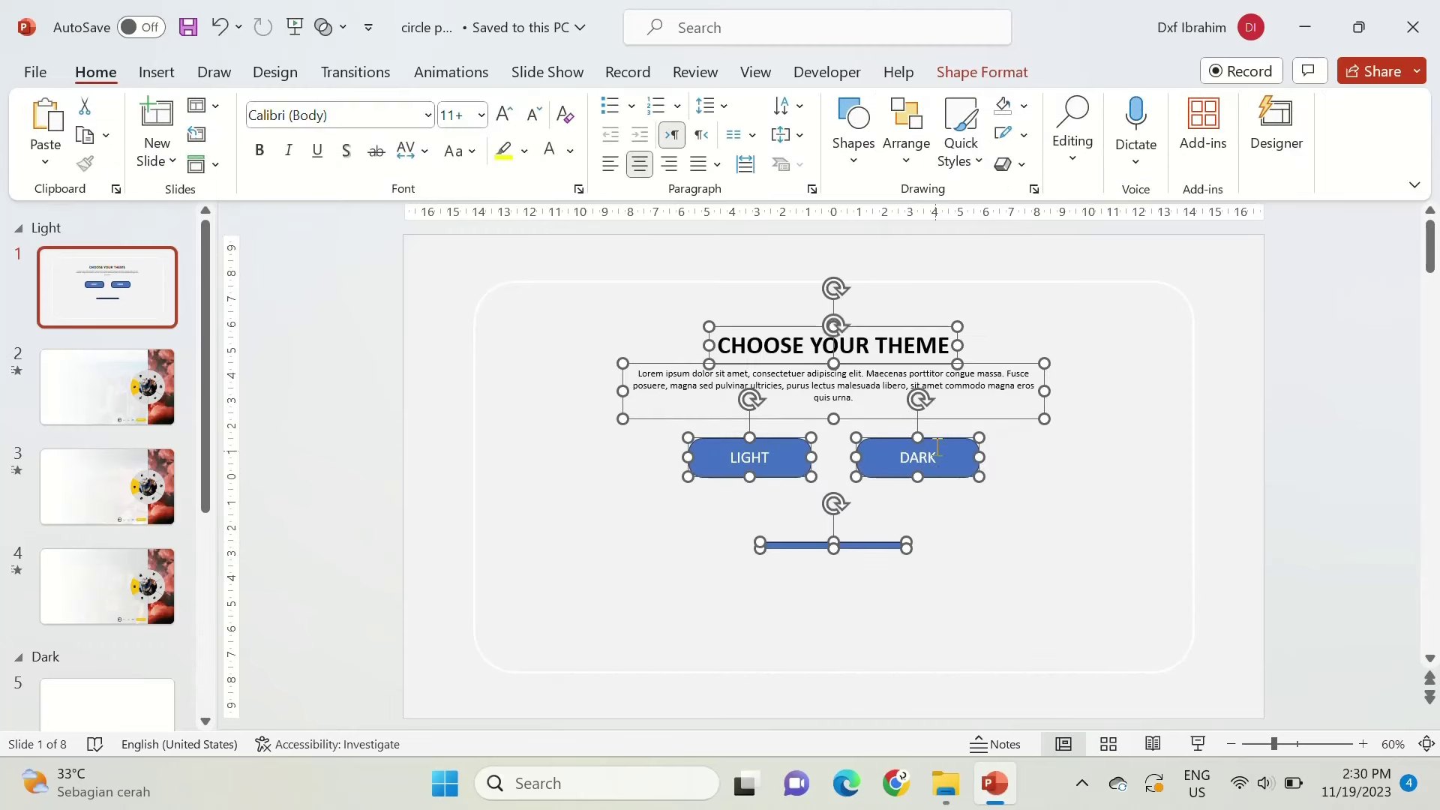
{"action": "left_click_drag", "start_coordinate": [935, 443], "coordinate": [927, 476]}
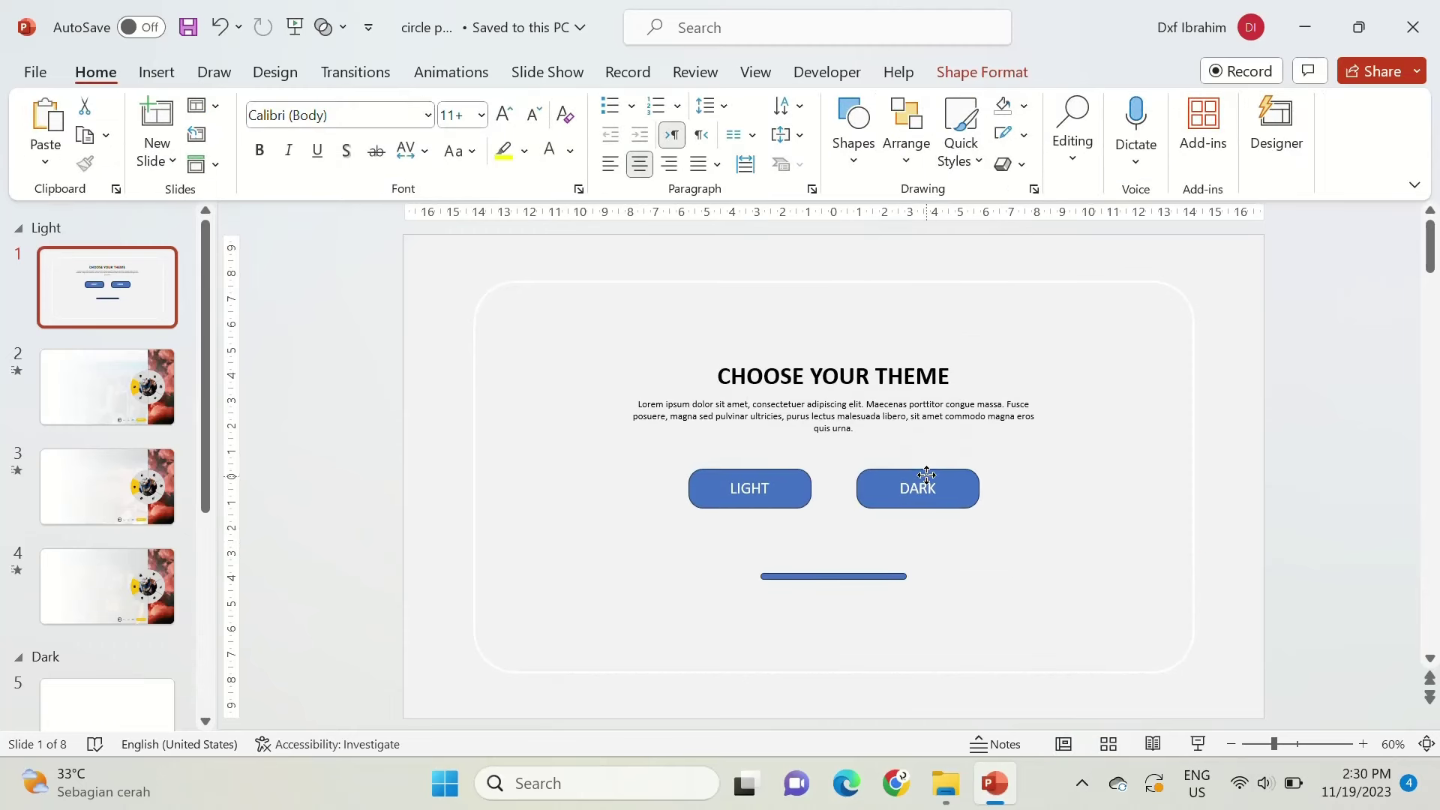
{"action": "left_click", "coordinate": [577, 551]}
Nudge the CHOOSE YOUR THEME title up, enlarge it to 32 pt, and recentre the slider bar.
{"action": "left_click", "coordinate": [954, 361]}
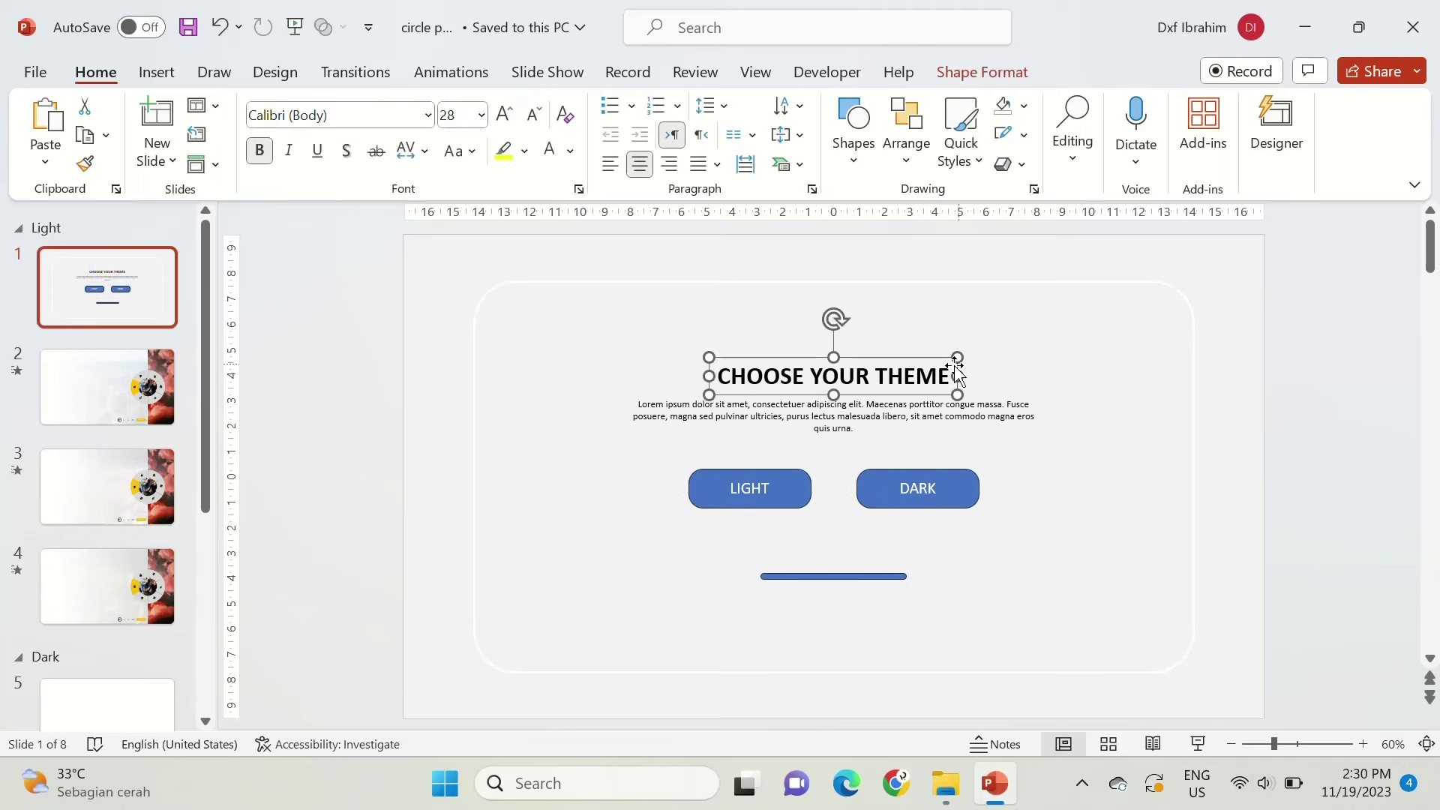
{"action": "left_click_drag", "start_coordinate": [927, 351], "coordinate": [926, 338]}
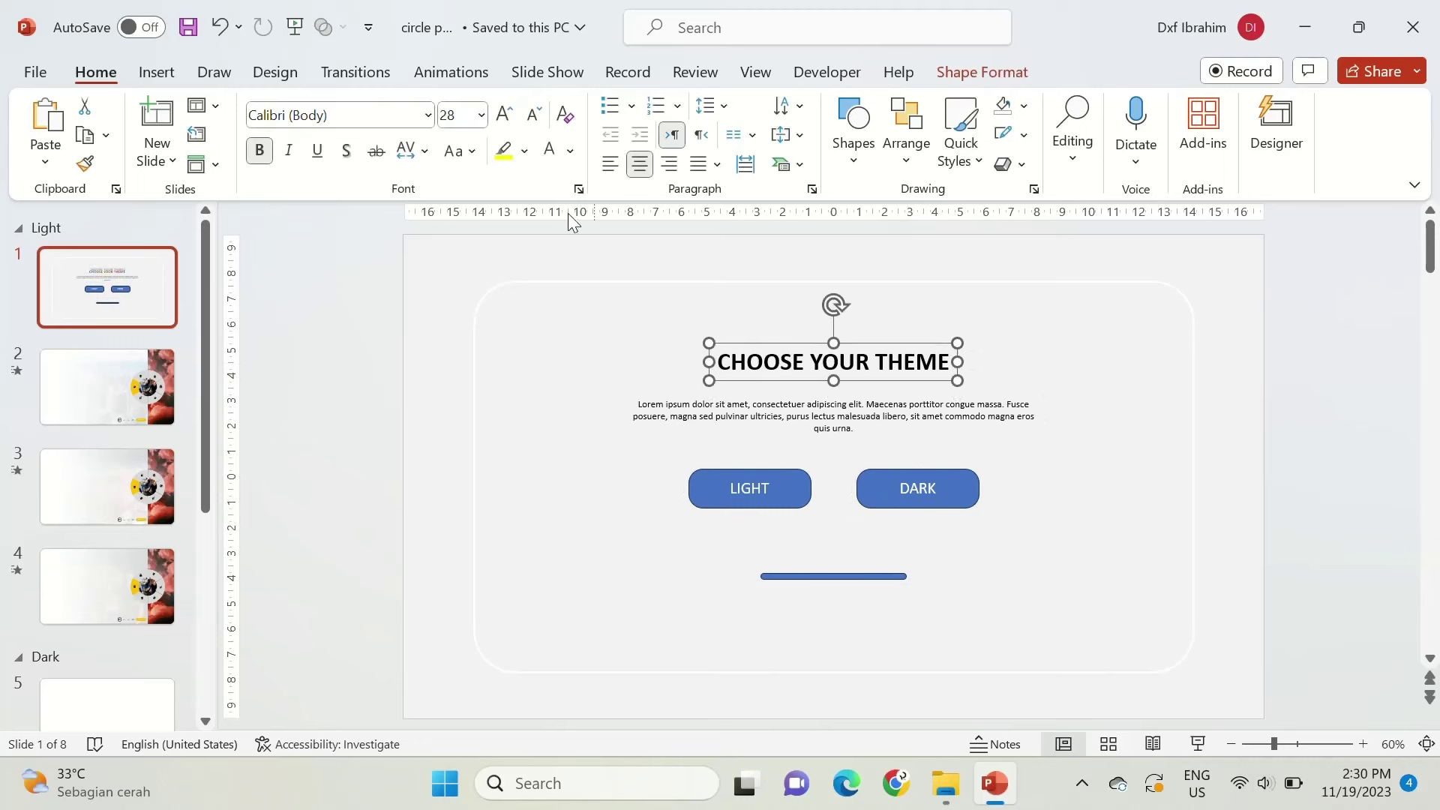
{"action": "left_click", "coordinate": [504, 114]}
{"action": "left_click", "coordinate": [597, 361]}
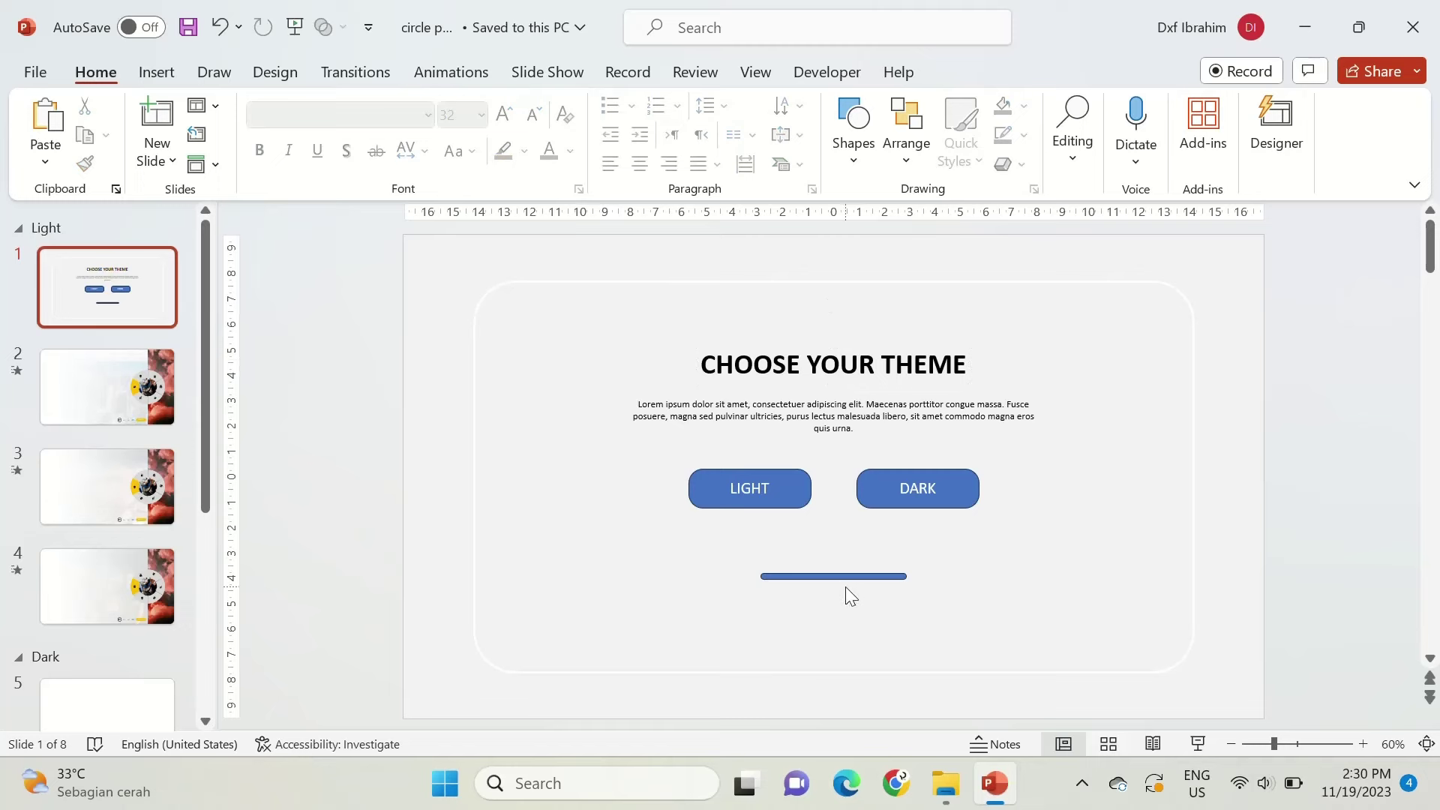
{"action": "left_click_drag", "start_coordinate": [855, 576], "coordinate": [863, 574]}
{"action": "left_click", "coordinate": [961, 594]}
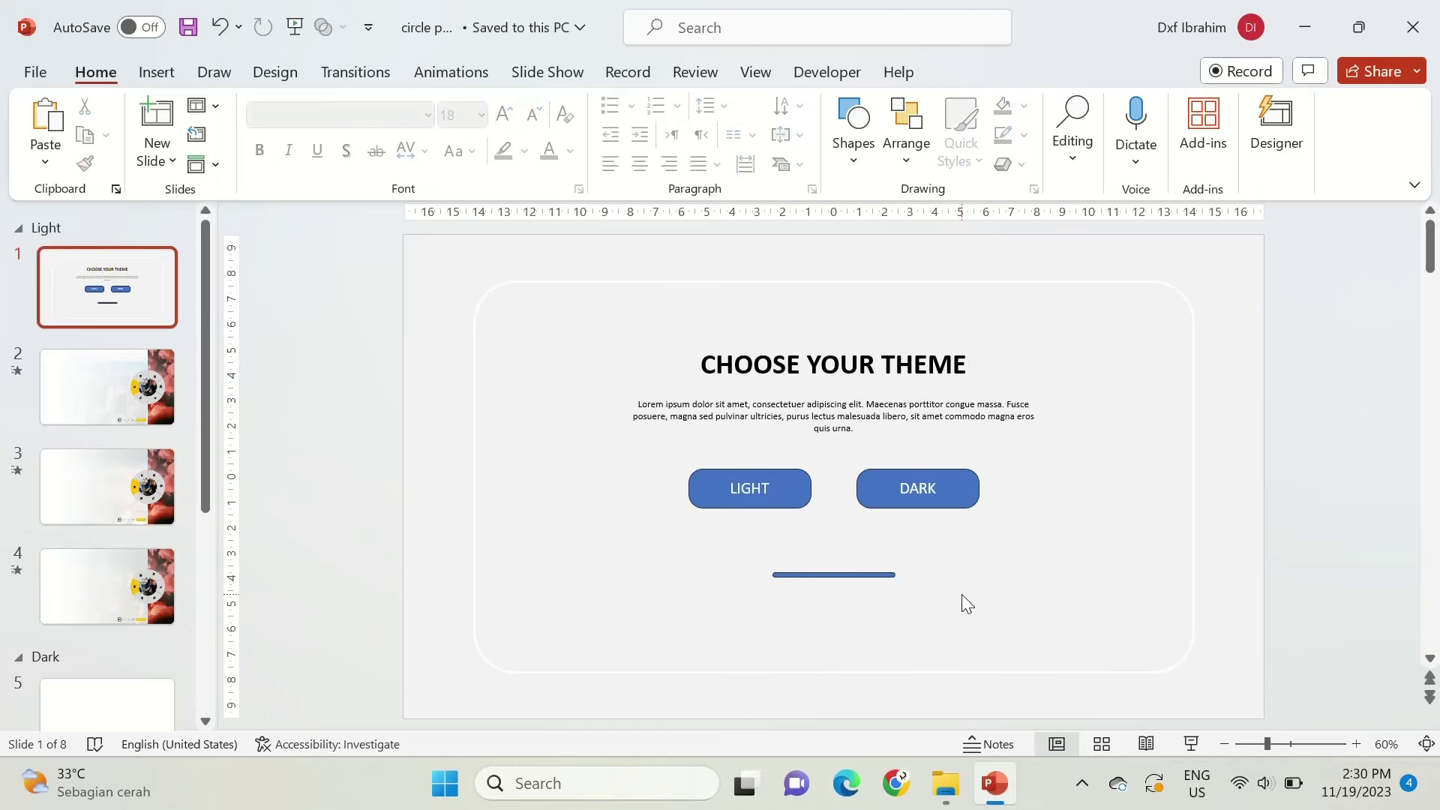
Draw a circular oval knob at the left end of the slider bar.
{"action": "left_click", "coordinate": [853, 146]}
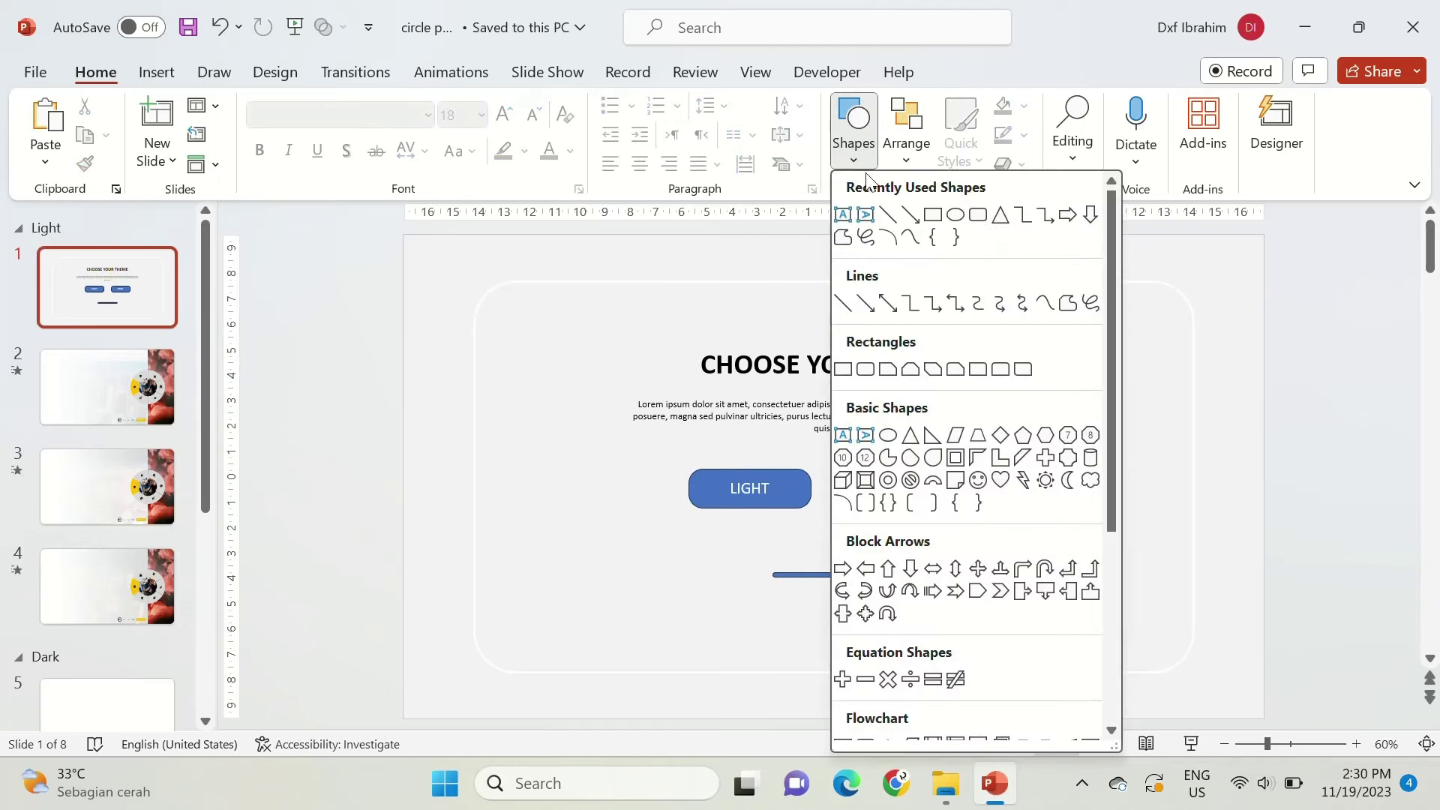
{"action": "left_click", "coordinate": [949, 216]}
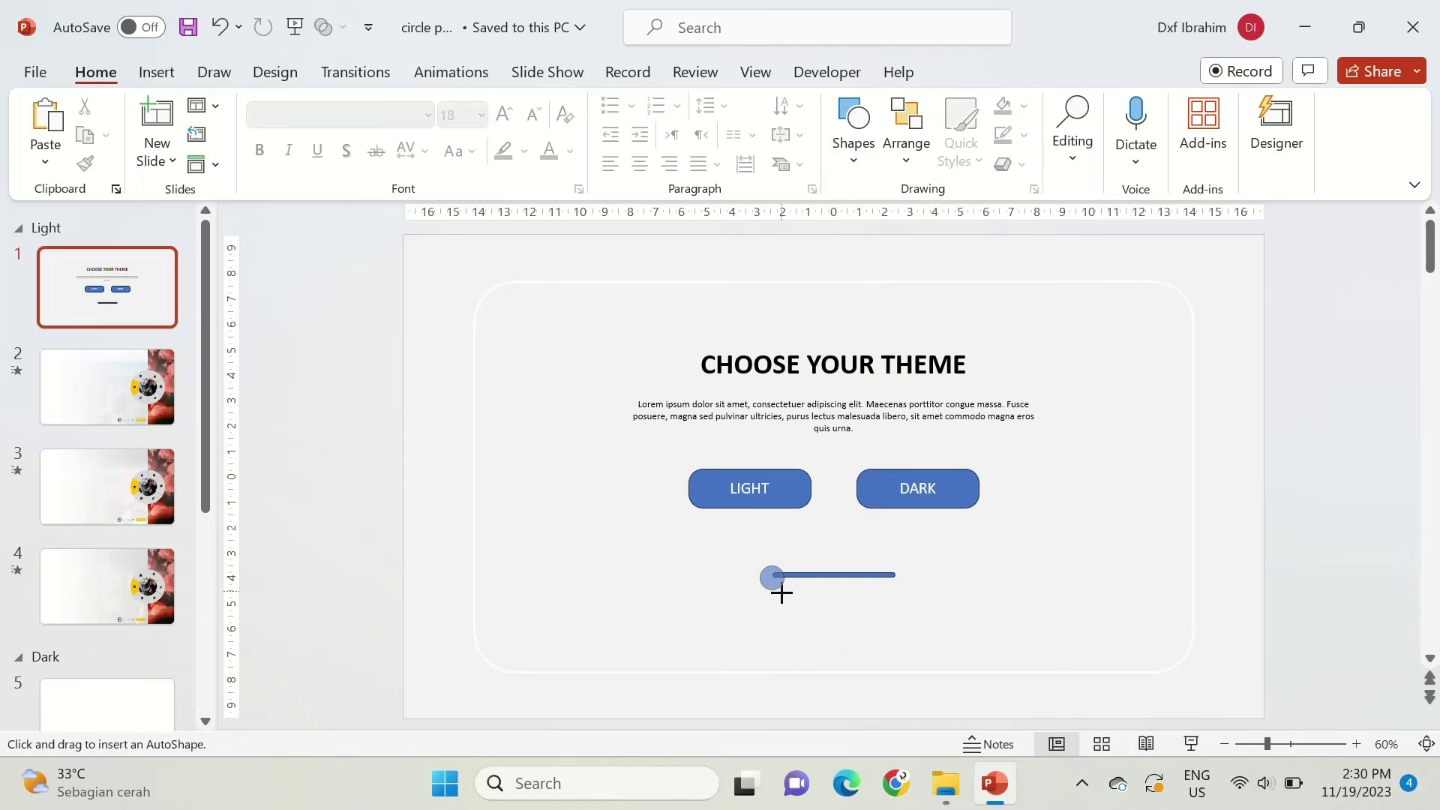
{"action": "mouse_move", "coordinate": [770, 577]}
{"action": "left_mouse_down"}
{"action": "mouse_move", "coordinate": [781, 592]}
{"action": "mouse_move", "coordinate": [742, 527]}
{"action": "mouse_move", "coordinate": [764, 542]}
{"action": "left_mouse_up"}
{"action": "scroll", "coordinate": [773, 582], "scroll_direction": "up", "scroll_amount": 2, "text": "ctrl"}
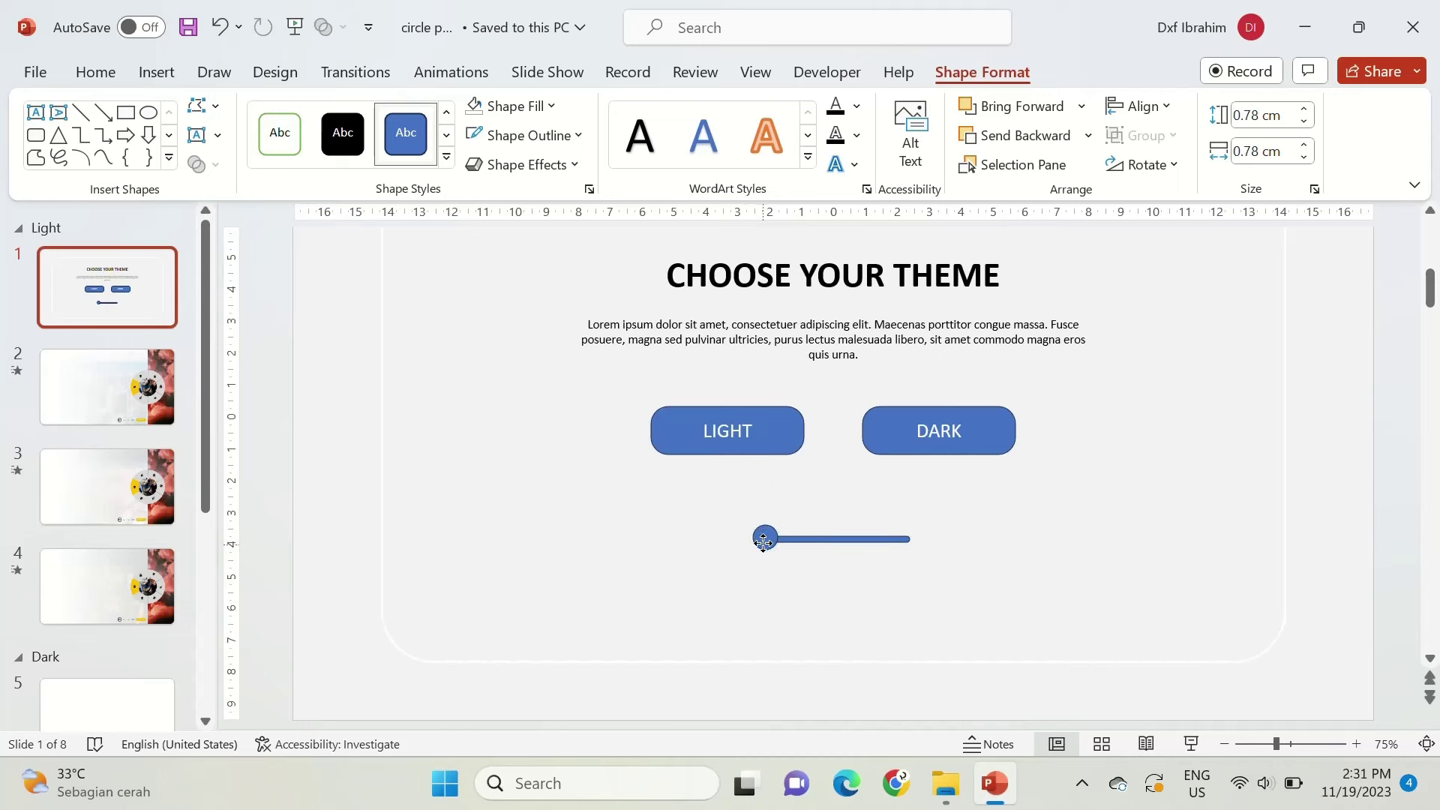
{"action": "left_click", "coordinate": [845, 580]}
{"action": "scroll", "coordinate": [875, 539], "scroll_direction": "down", "scroll_amount": 1, "text": "ctrl"}
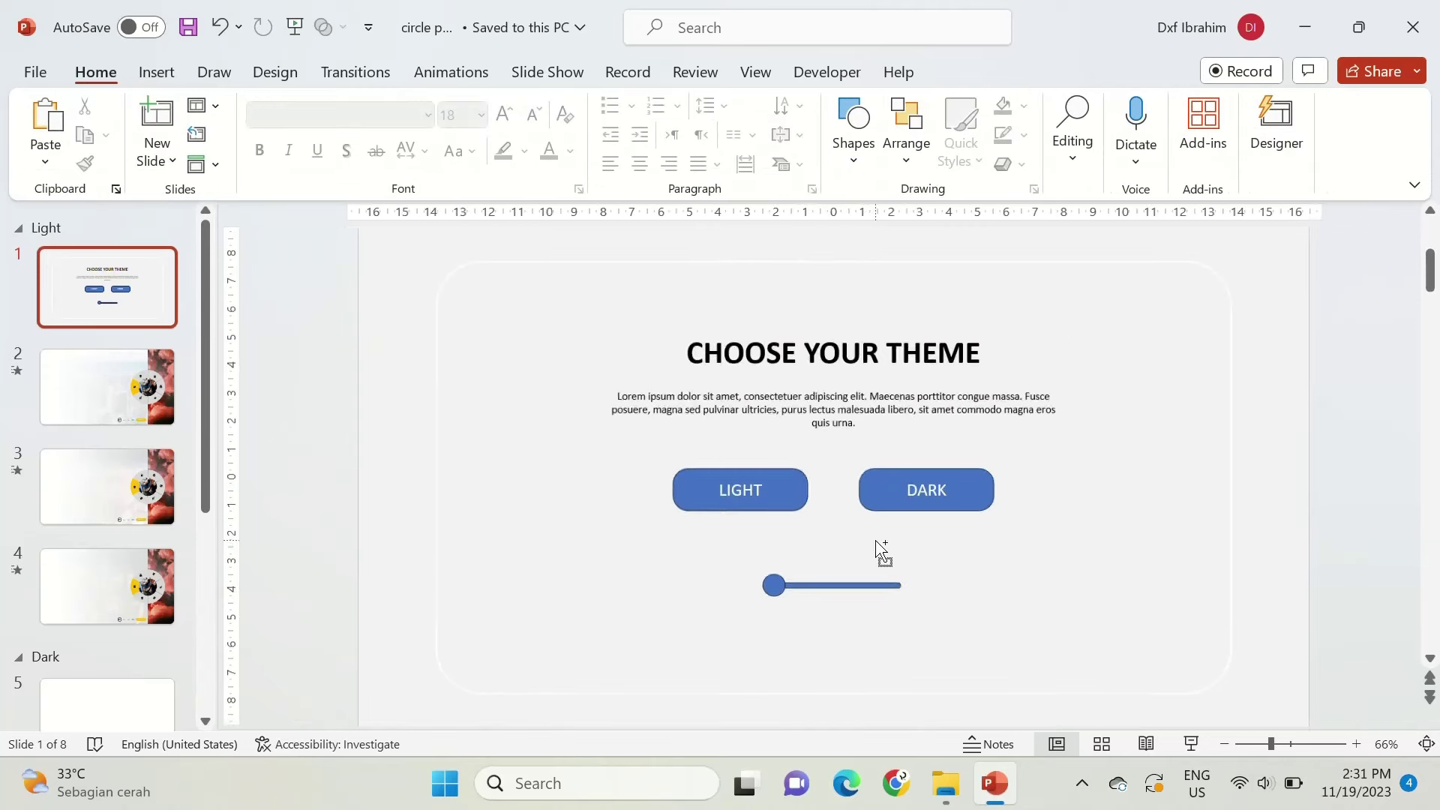
Give the slider bar a white fill and no outline.
{"action": "left_click", "coordinate": [893, 586]}
{"action": "left_click", "coordinate": [1024, 106]}
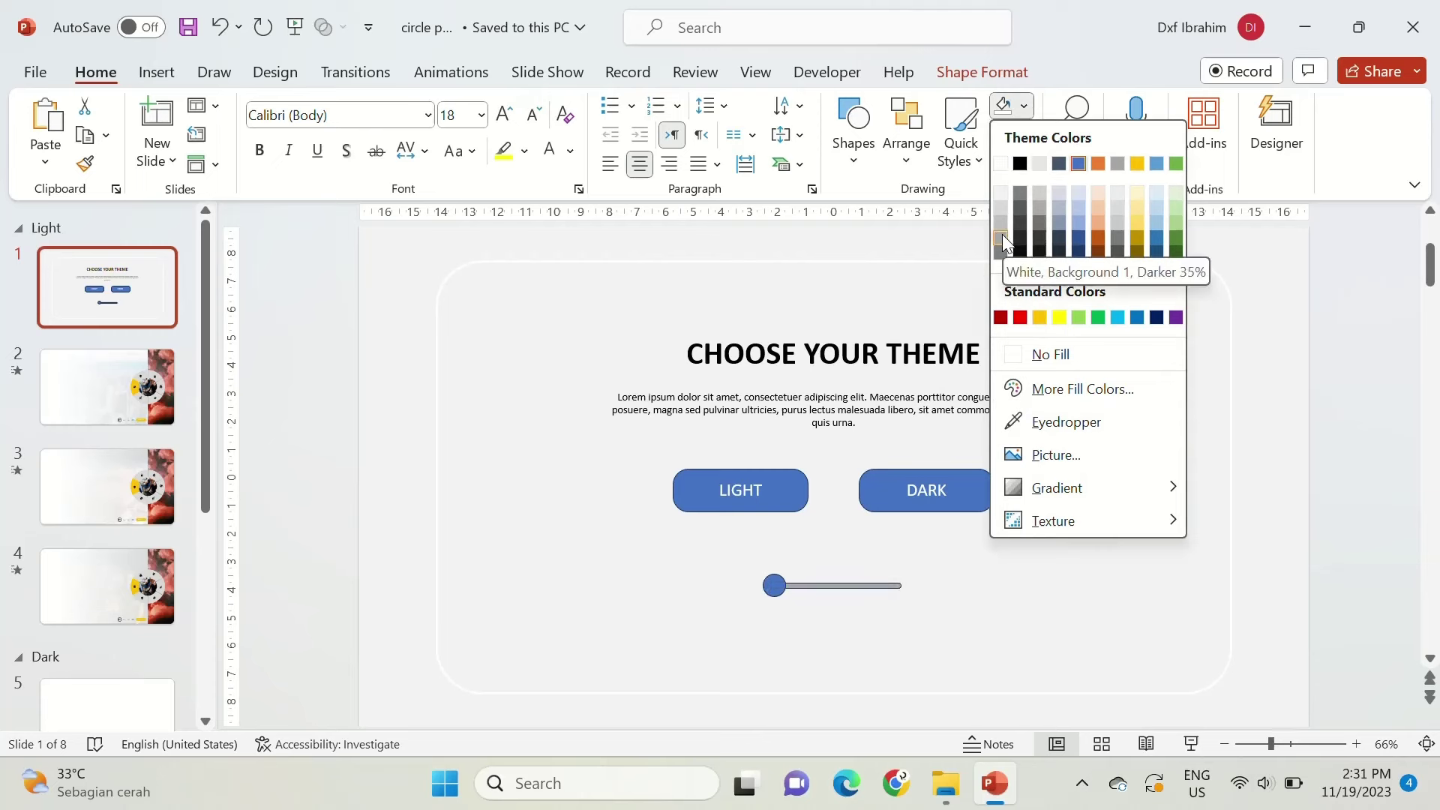
{"action": "left_click", "coordinate": [1001, 168]}
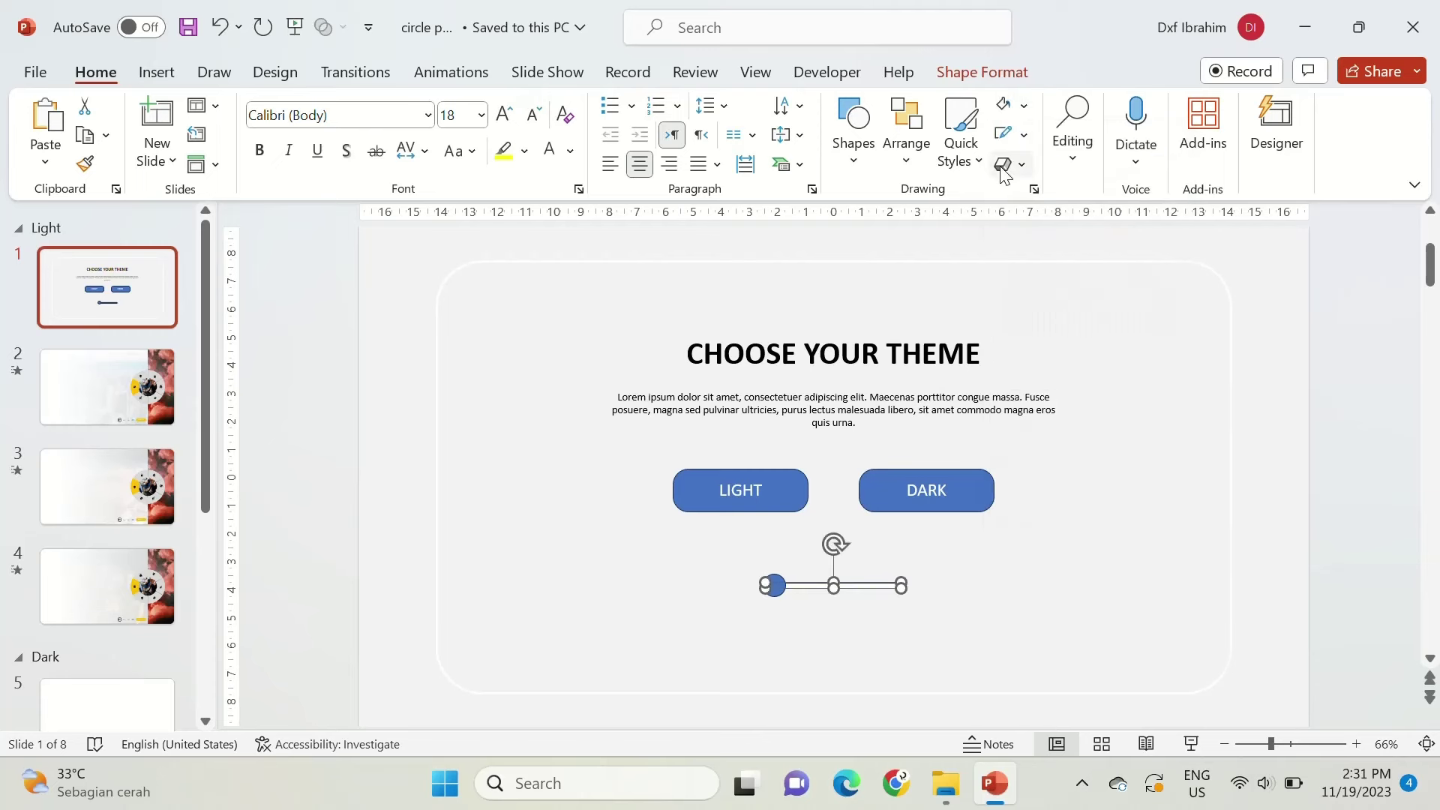
{"action": "left_click", "coordinate": [1024, 136]}
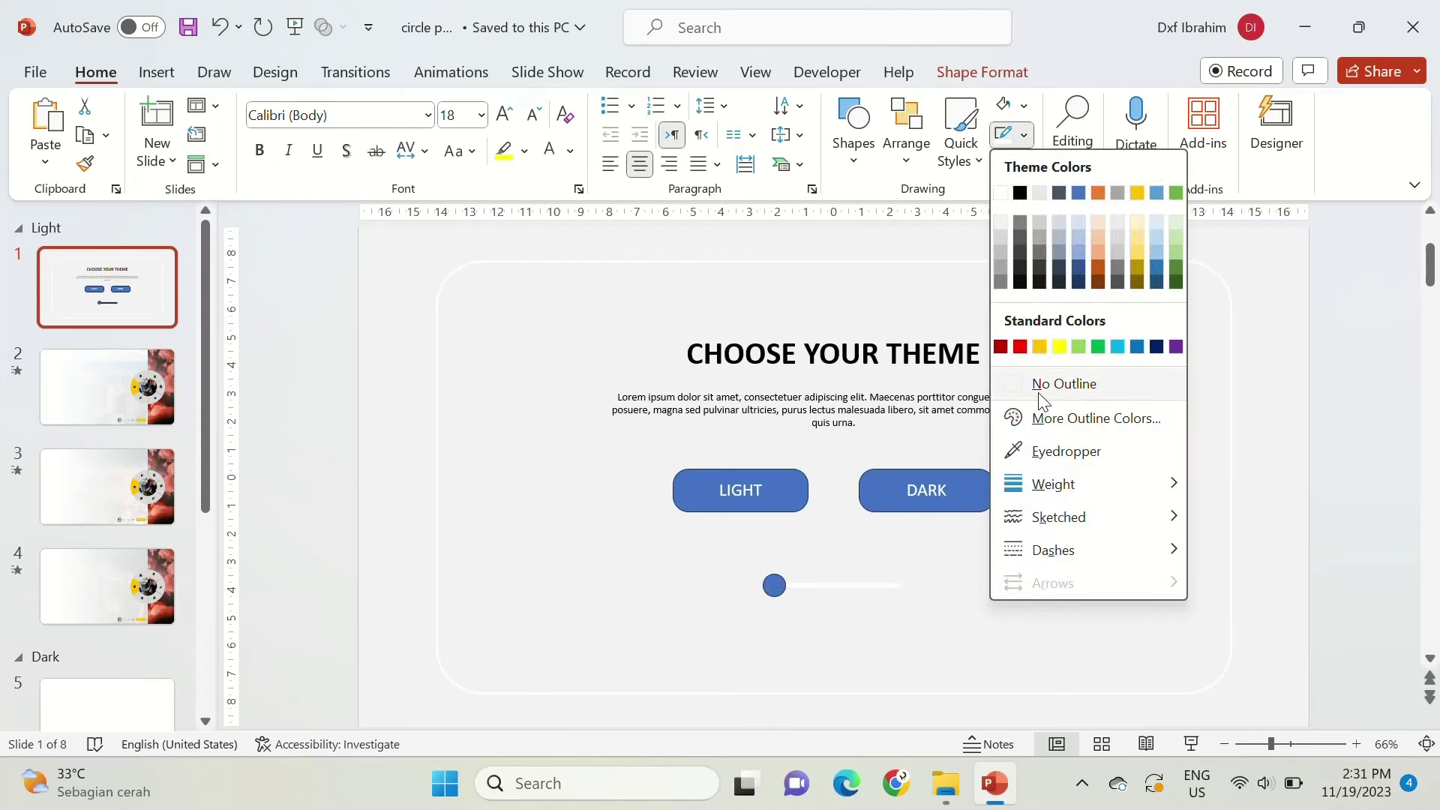
{"action": "left_click", "coordinate": [1040, 384]}
{"action": "left_click", "coordinate": [1032, 588]}
Select the DARK and LIGHT buttons together and open the Format Shape settings.
{"action": "left_click", "coordinate": [976, 492]}
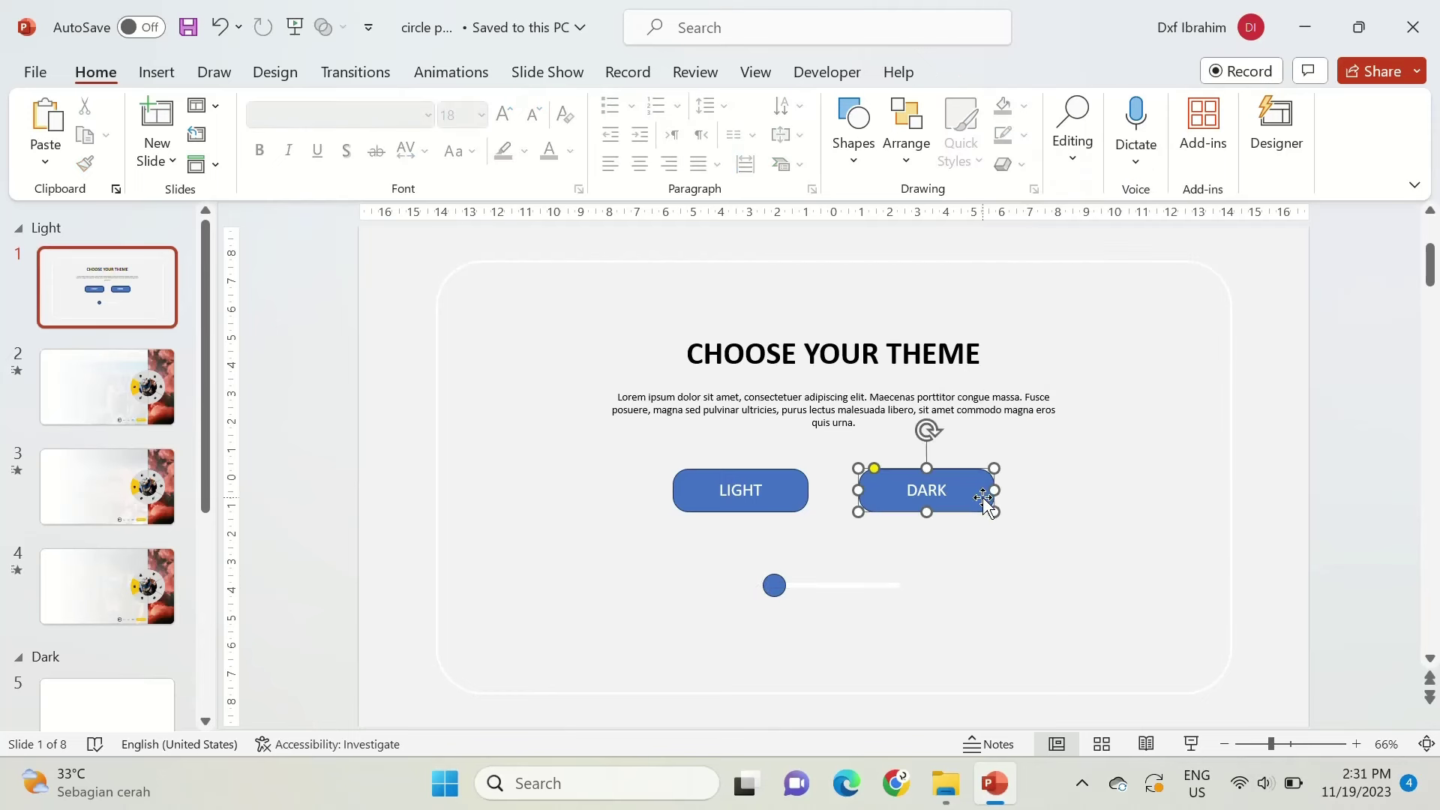
{"action": "left_click", "coordinate": [726, 499], "text": "shift"}
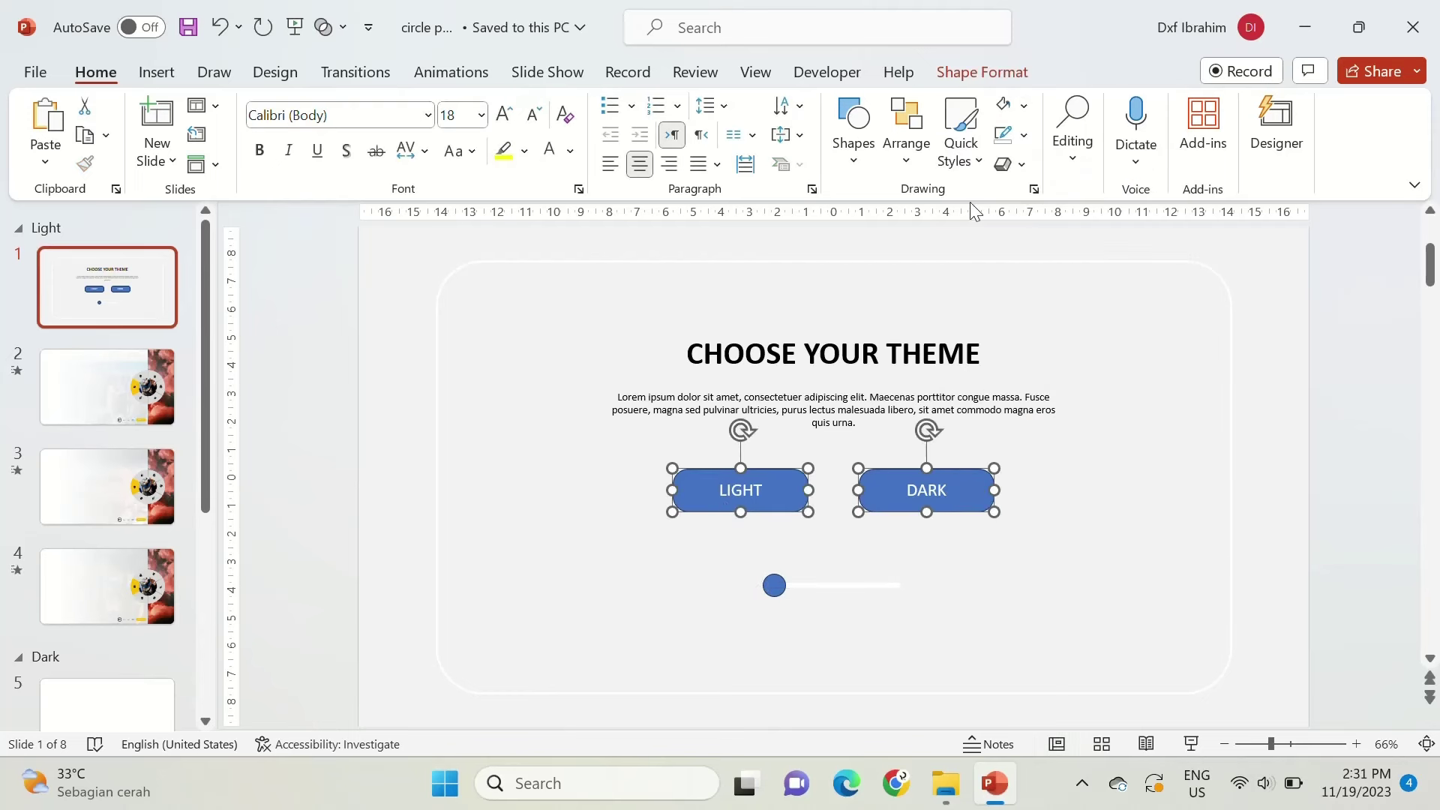
{"action": "left_click", "coordinate": [1033, 191]}
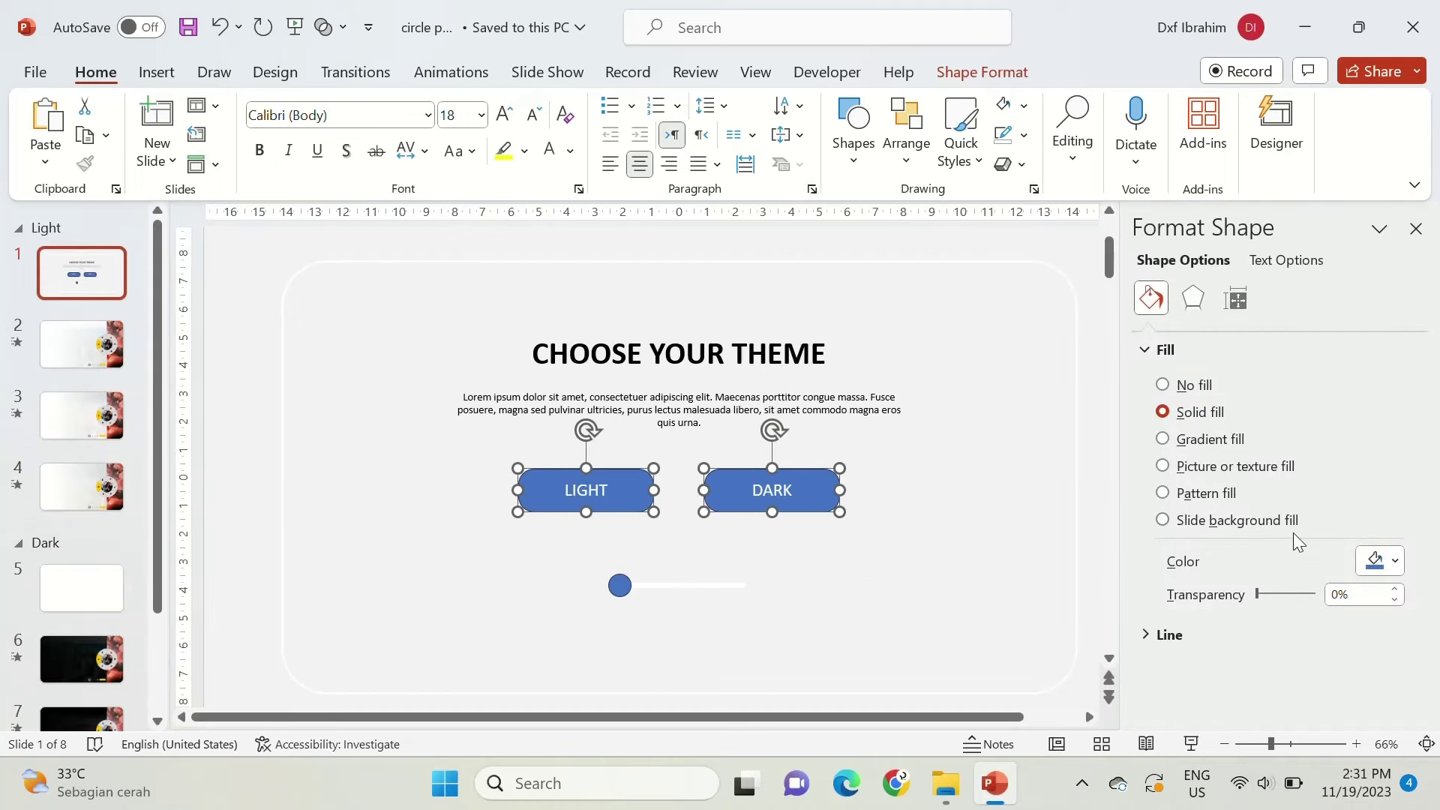
Fill both buttons with a near-white colour and remove their outlines.
{"action": "left_click", "coordinate": [1377, 562]}
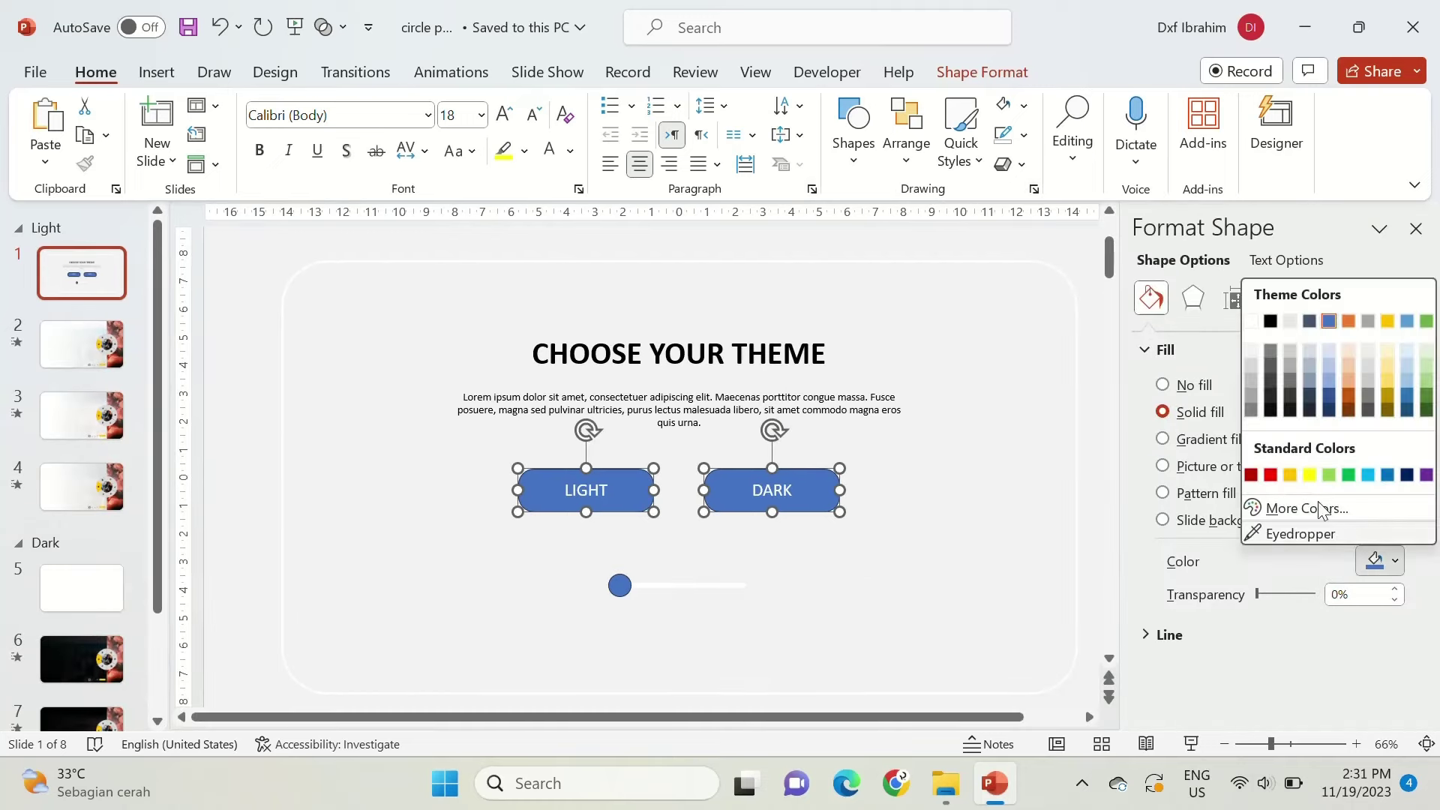
{"action": "left_click", "coordinate": [1251, 380]}
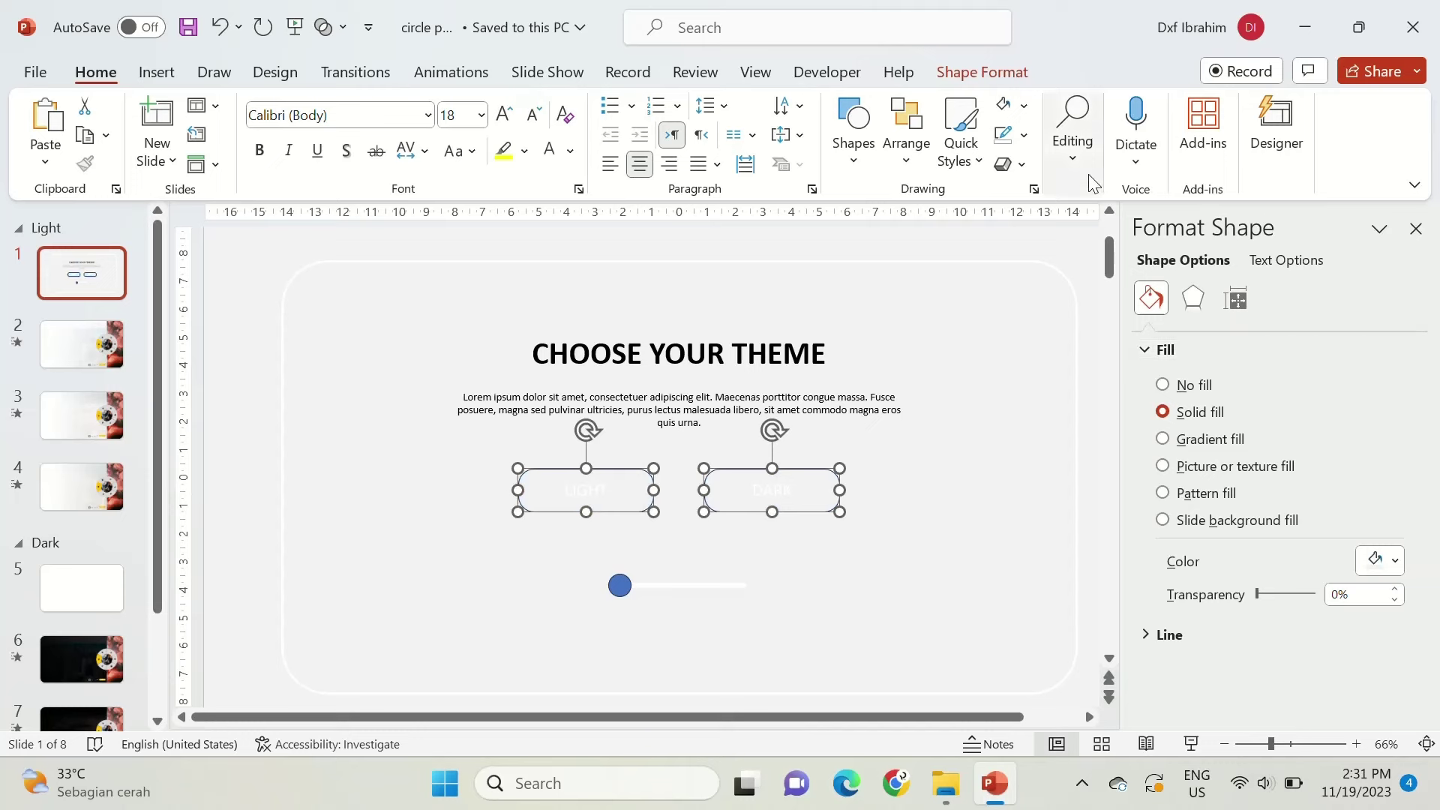
{"action": "left_click", "coordinate": [1004, 139]}
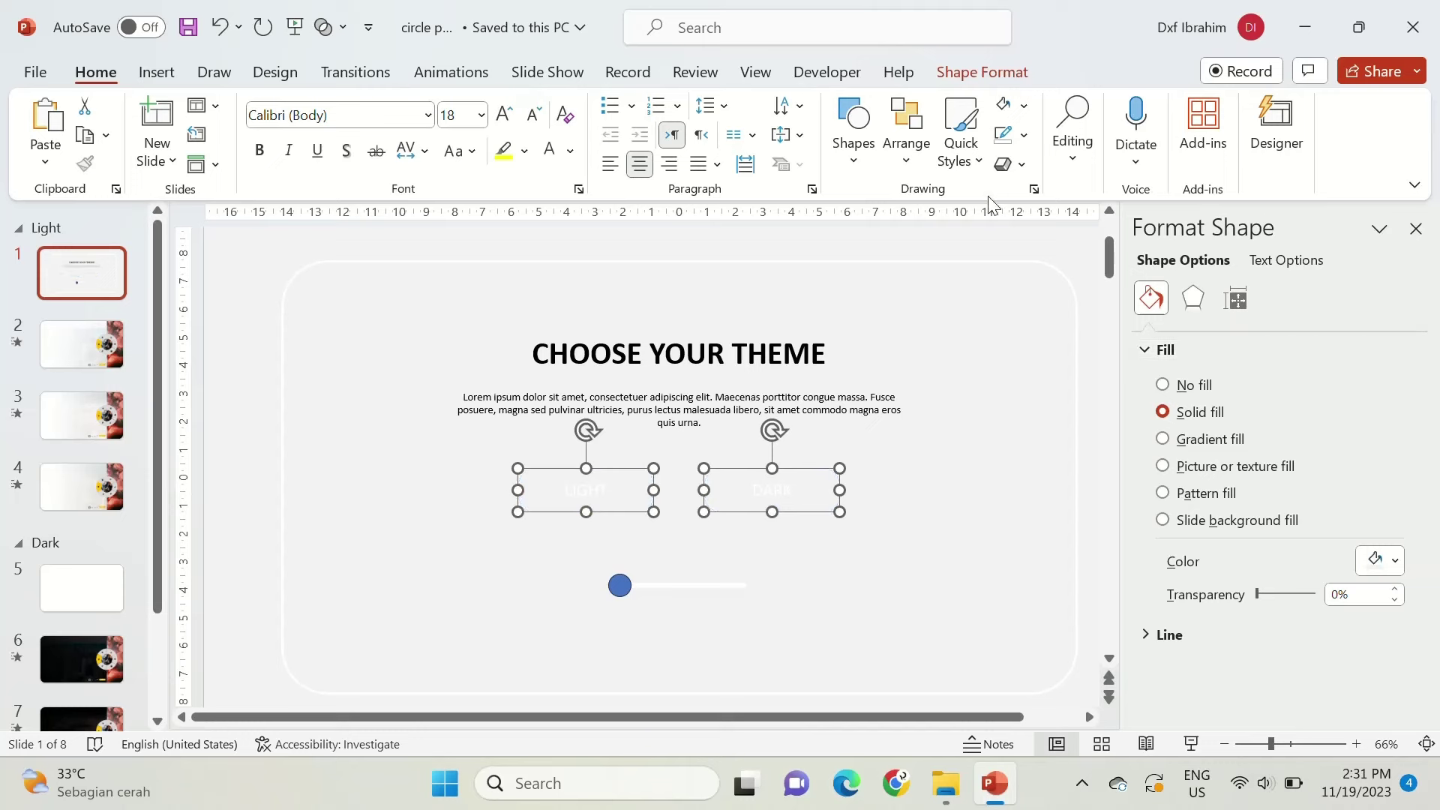
Apply an outer drop shadow to the buttons with blur and distance raised to 7 pt.
{"action": "left_click", "coordinate": [1193, 298]}
{"action": "left_click", "coordinate": [1207, 352]}
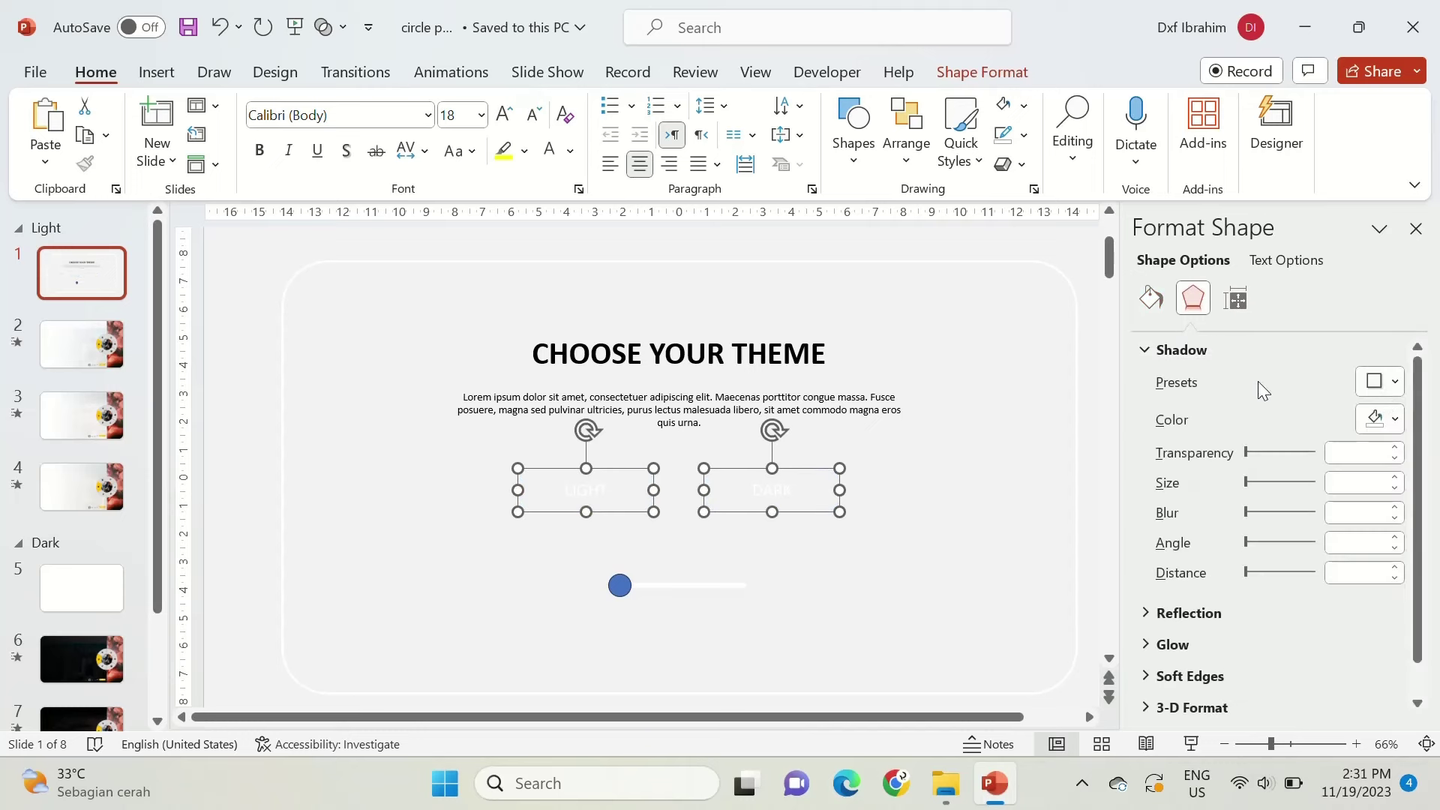
{"action": "left_click", "coordinate": [1394, 381]}
{"action": "left_click", "coordinate": [1257, 168]}
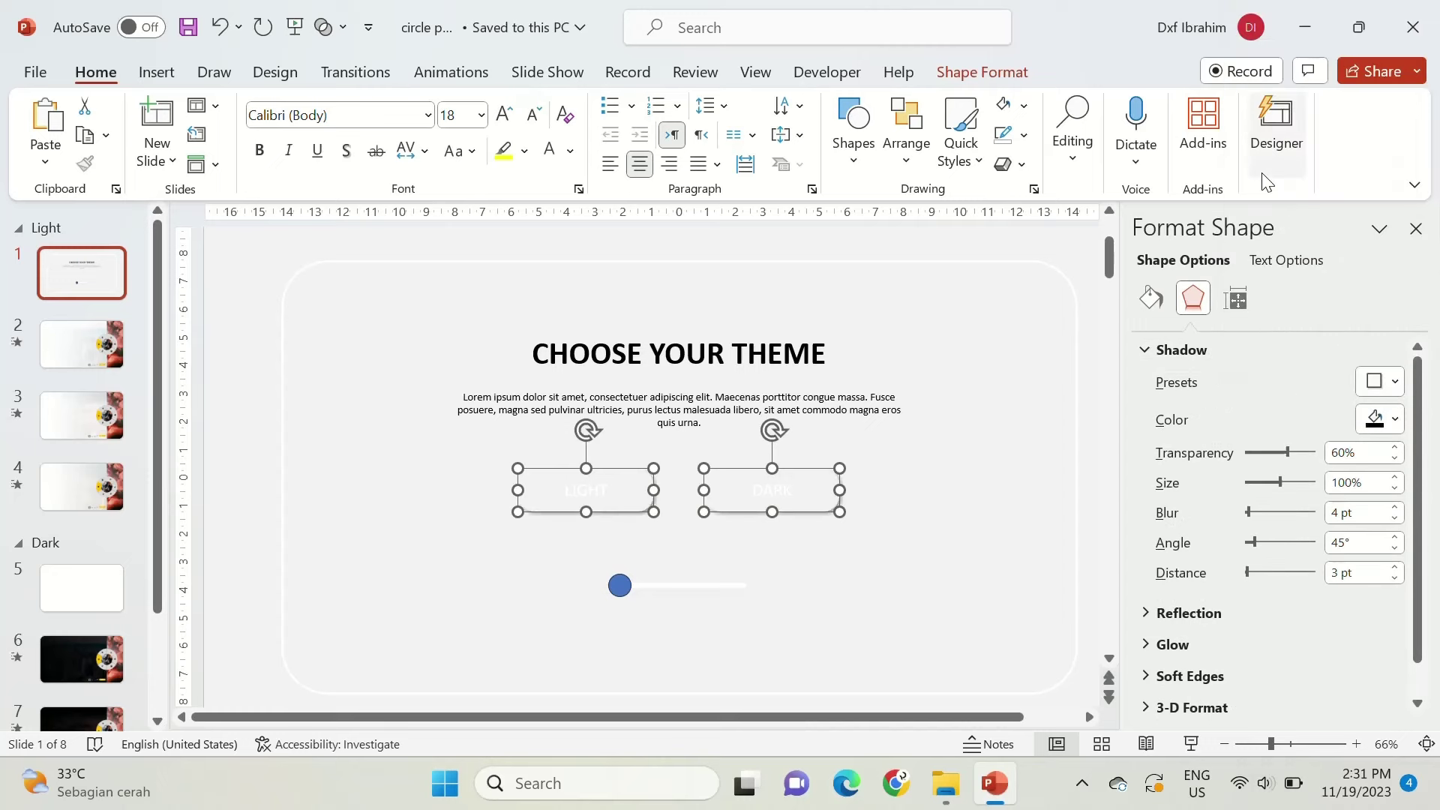
{"action": "left_click", "coordinate": [1396, 507]}
{"action": "left_click", "coordinate": [1396, 568]}
{"action": "left_click", "coordinate": [1396, 567]}
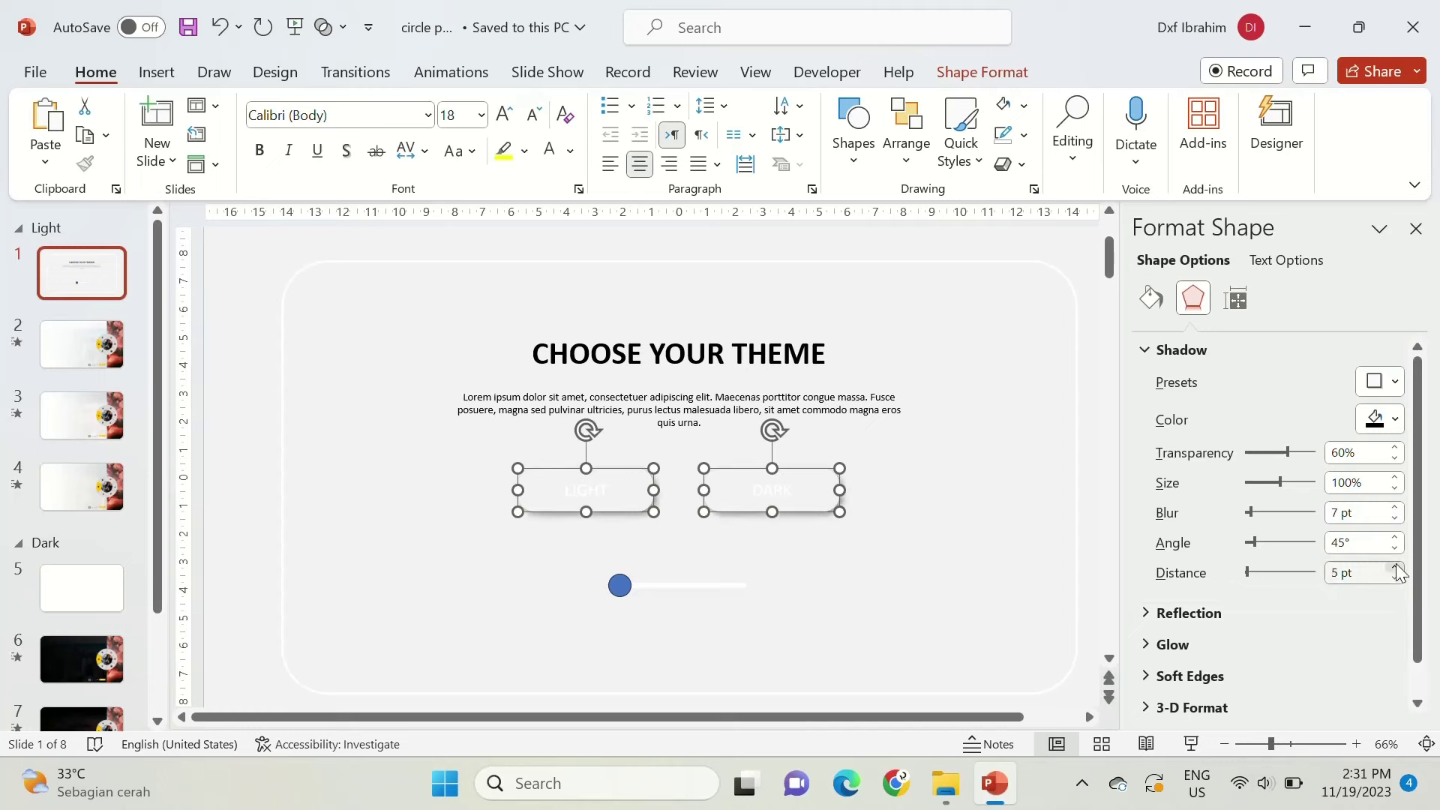
{"action": "left_click", "coordinate": [991, 513]}
Make the LIGHT and DARK label text a dark colour.
{"action": "left_click", "coordinate": [841, 510]}
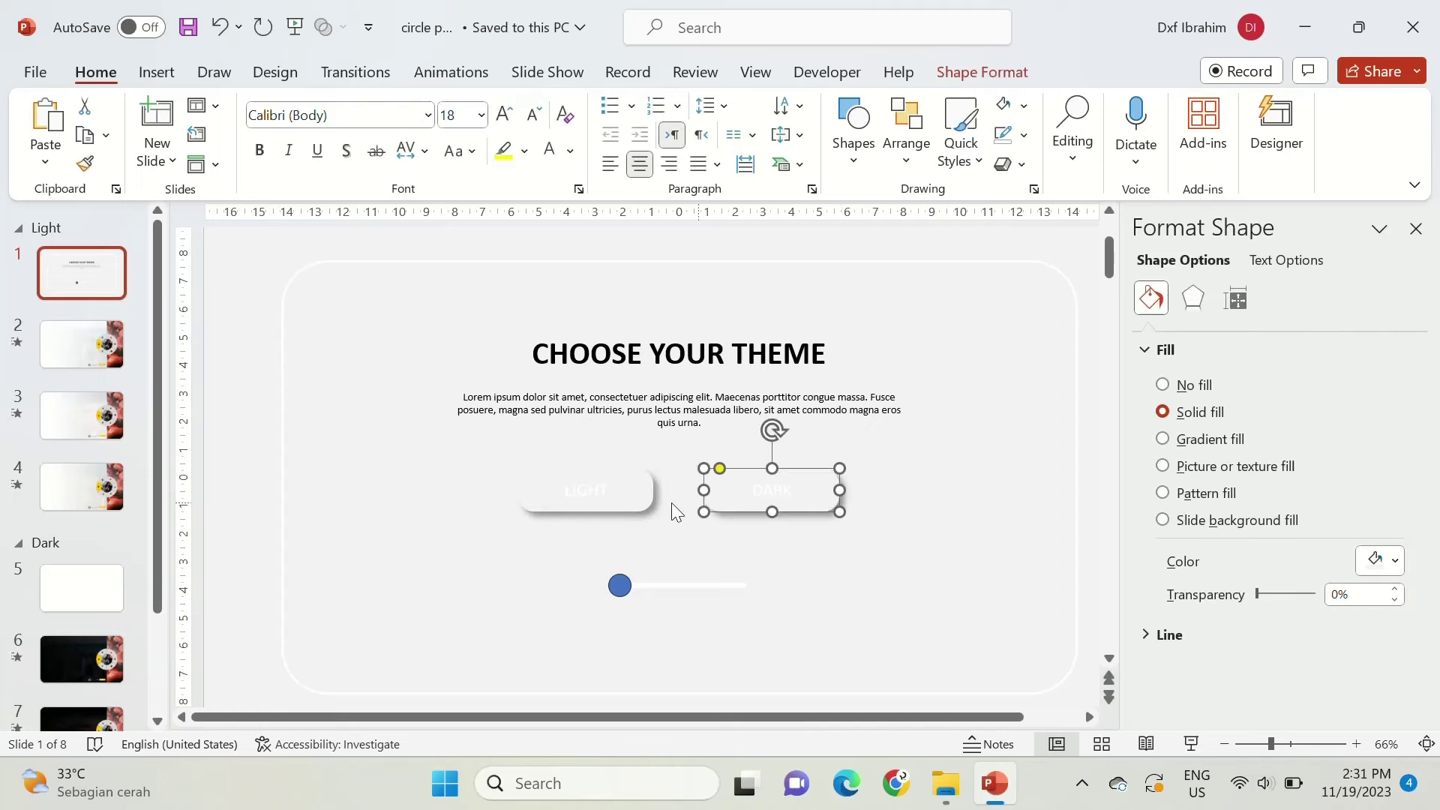
{"action": "left_click", "coordinate": [632, 495], "text": "shift"}
{"action": "left_click", "coordinate": [570, 154]}
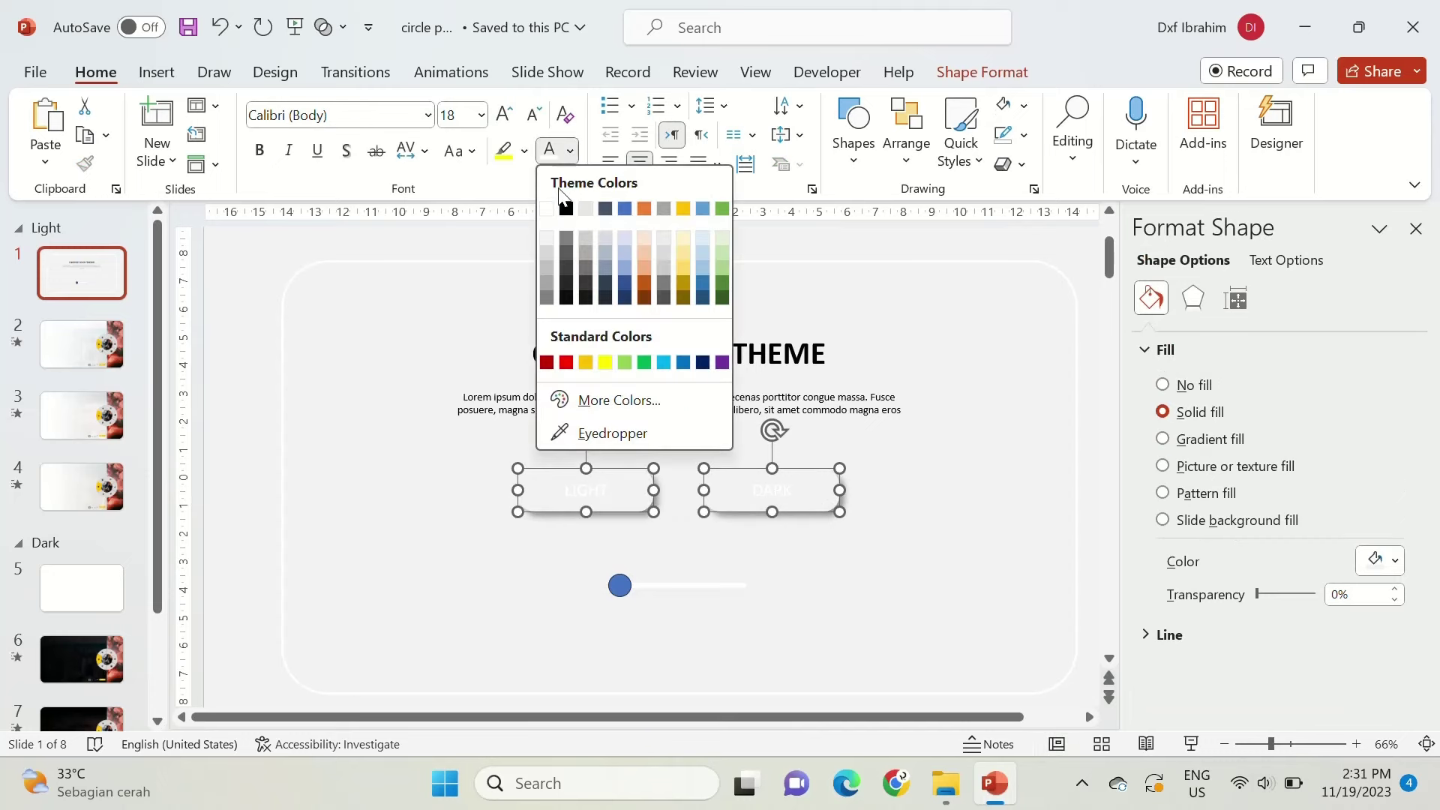
{"action": "left_click", "coordinate": [562, 201]}
{"action": "left_click", "coordinate": [403, 527]}
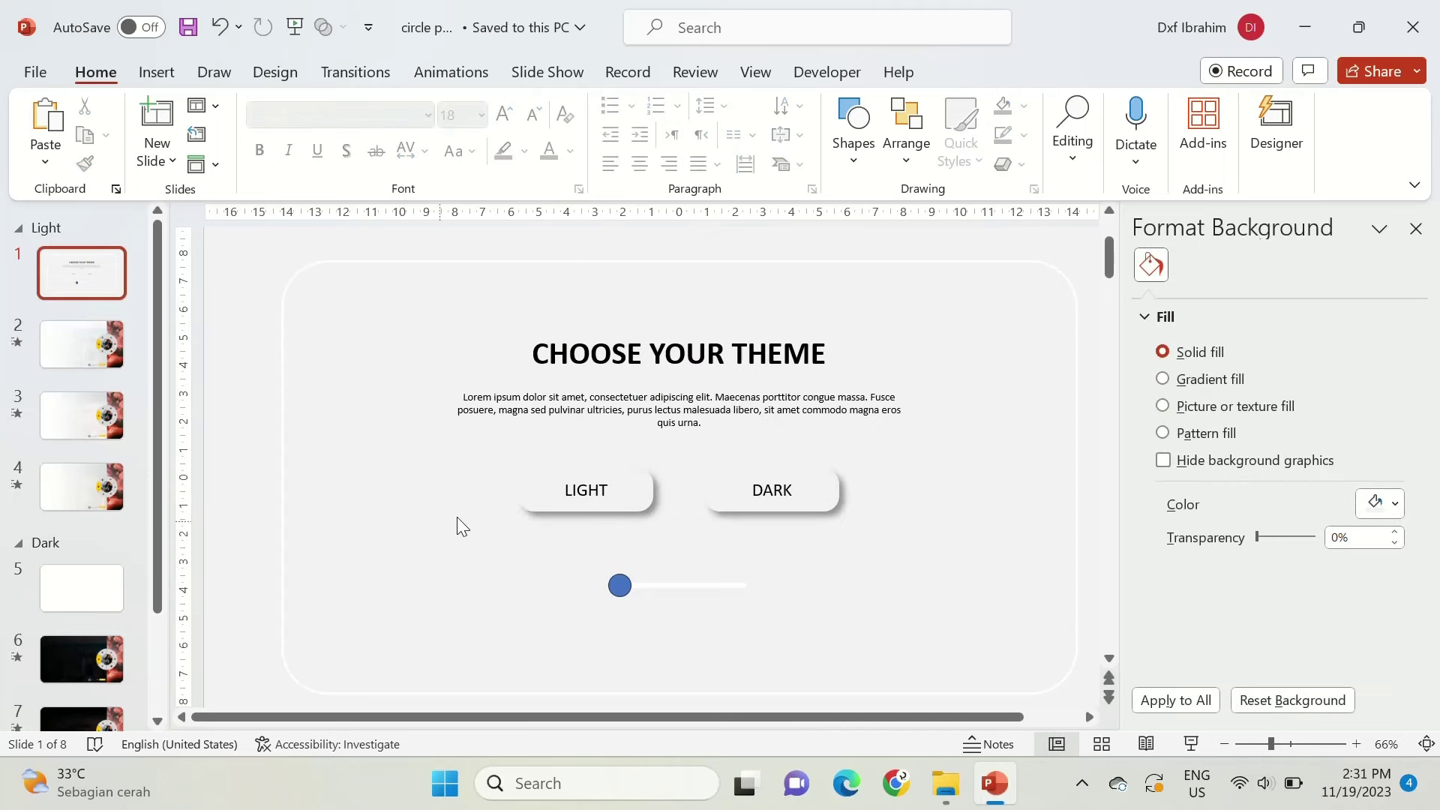
Duplicate both buttons, give the copies a light fill, and place them over the originals.
{"action": "left_click", "coordinate": [522, 511]}
{"action": "left_click", "coordinate": [833, 501], "text": "shift"}
{"action": "key", "text": "ctrl+d"}
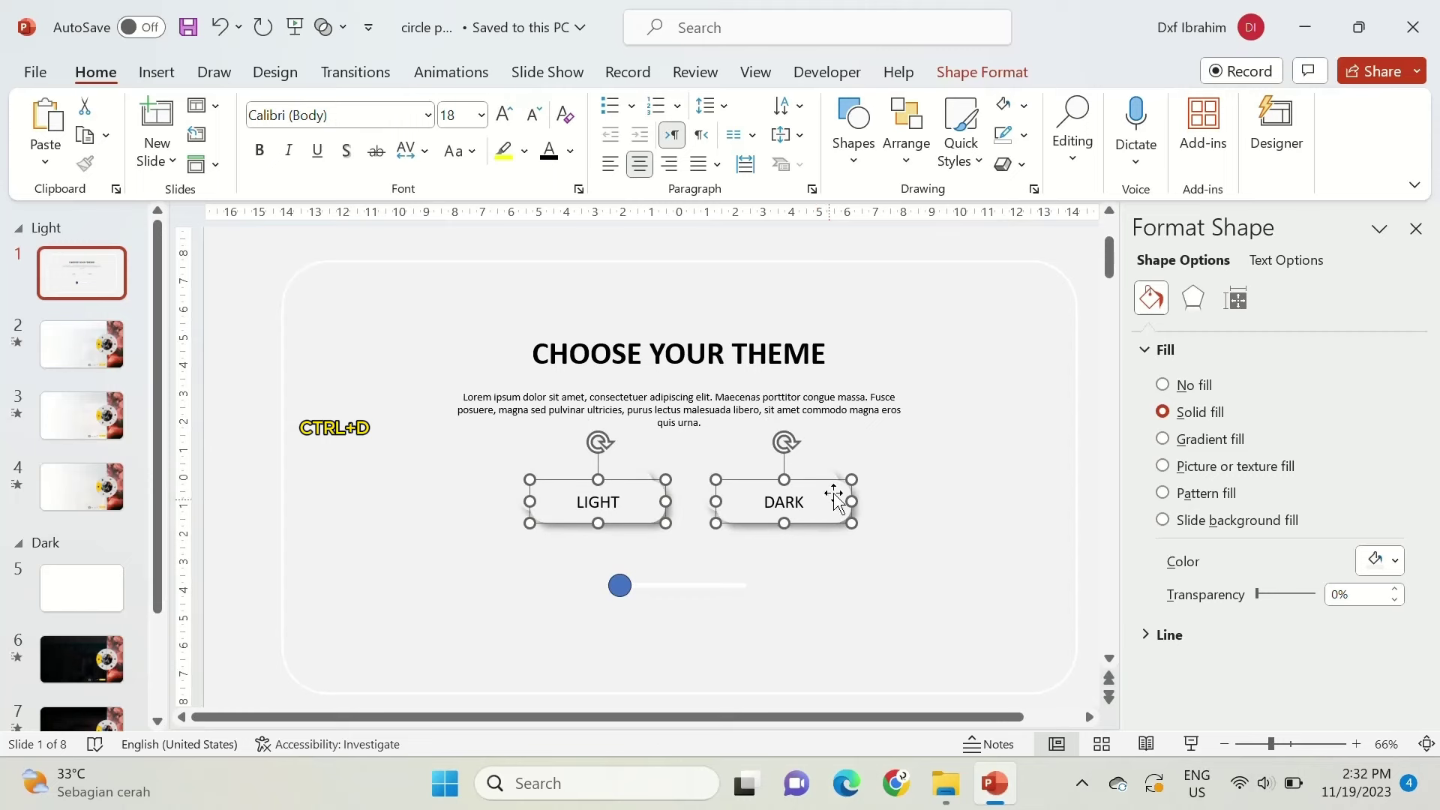
{"action": "left_click", "coordinate": [1024, 105]}
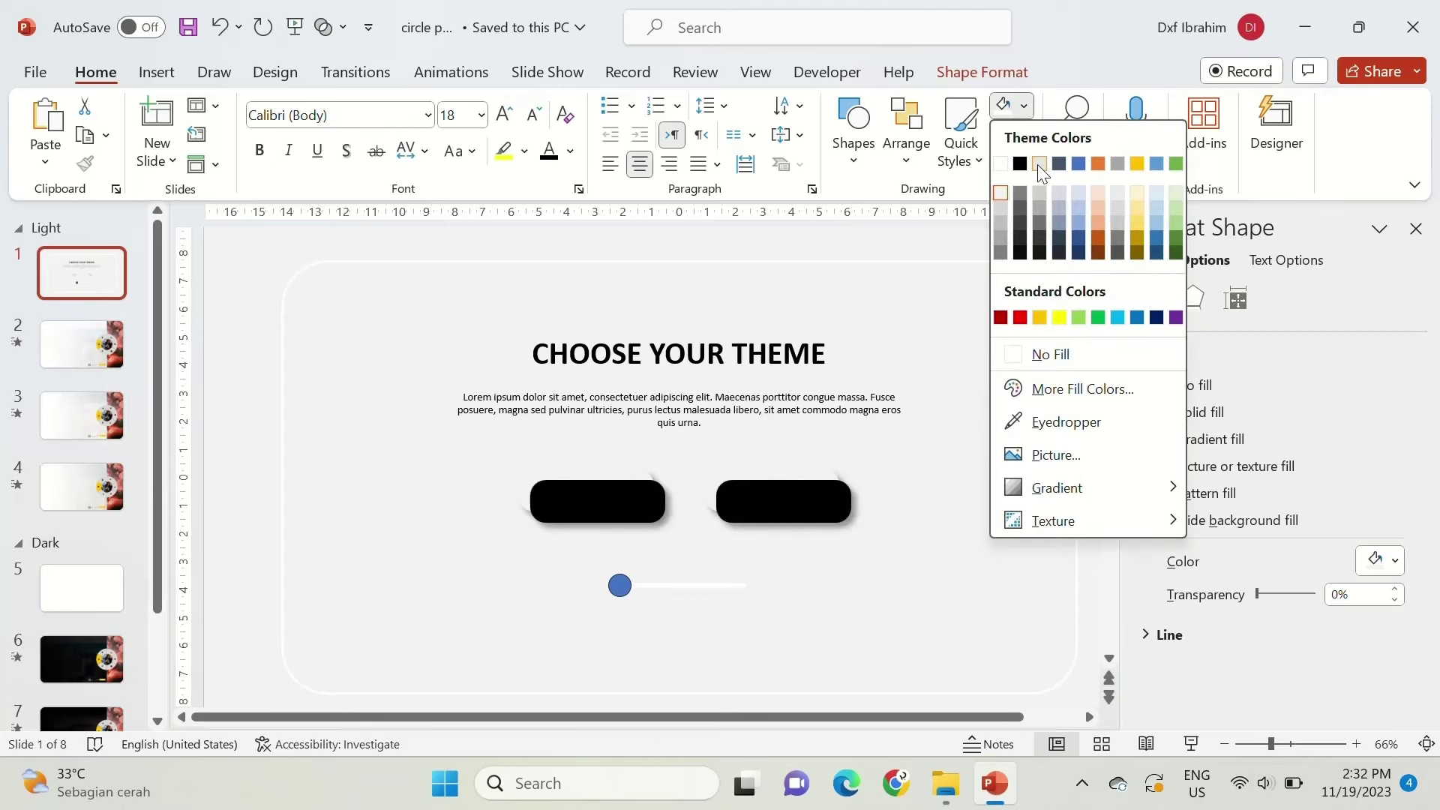
{"action": "left_click", "coordinate": [1040, 164]}
{"action": "left_click_drag", "start_coordinate": [820, 498], "coordinate": [811, 486]}
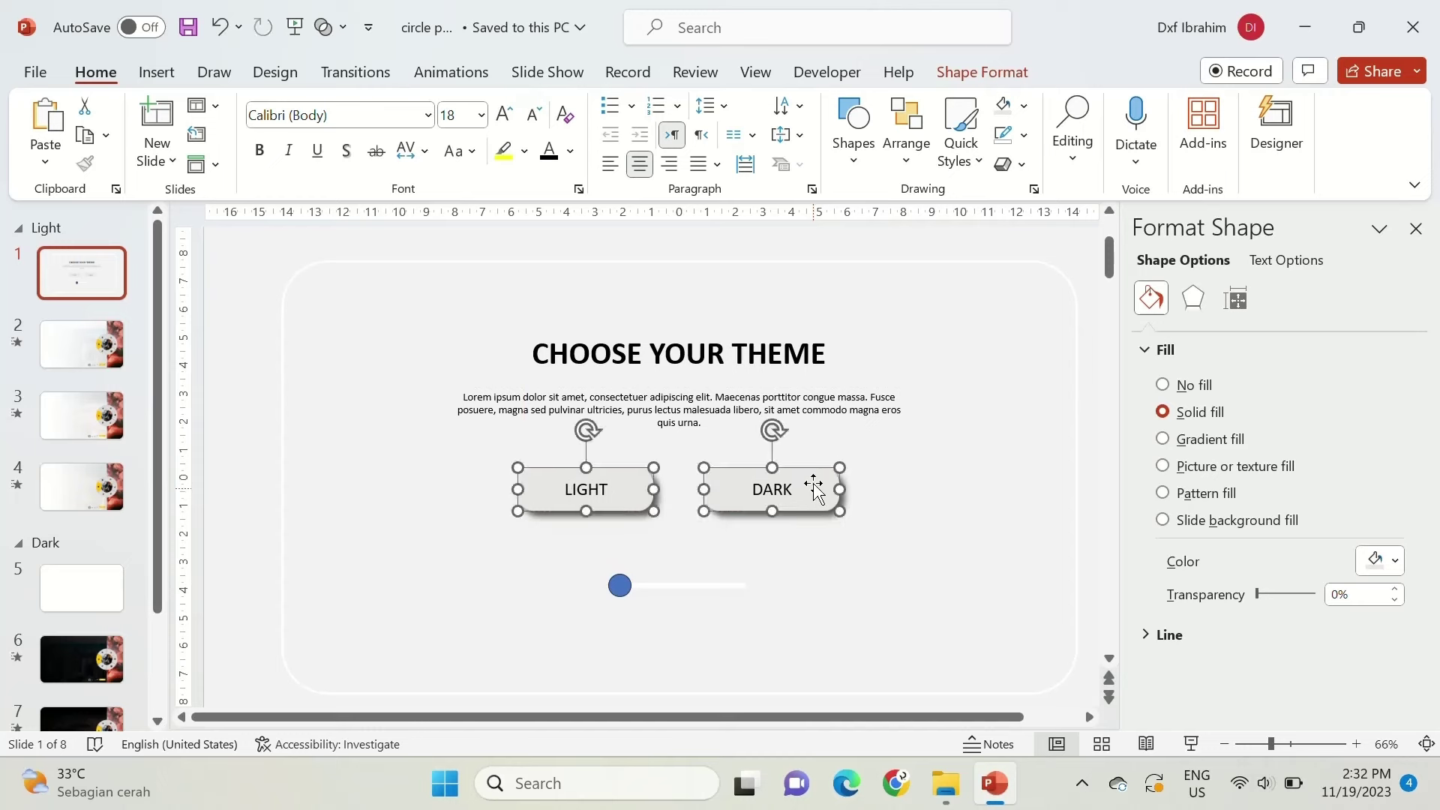
{"action": "left_click", "coordinate": [1193, 299]}
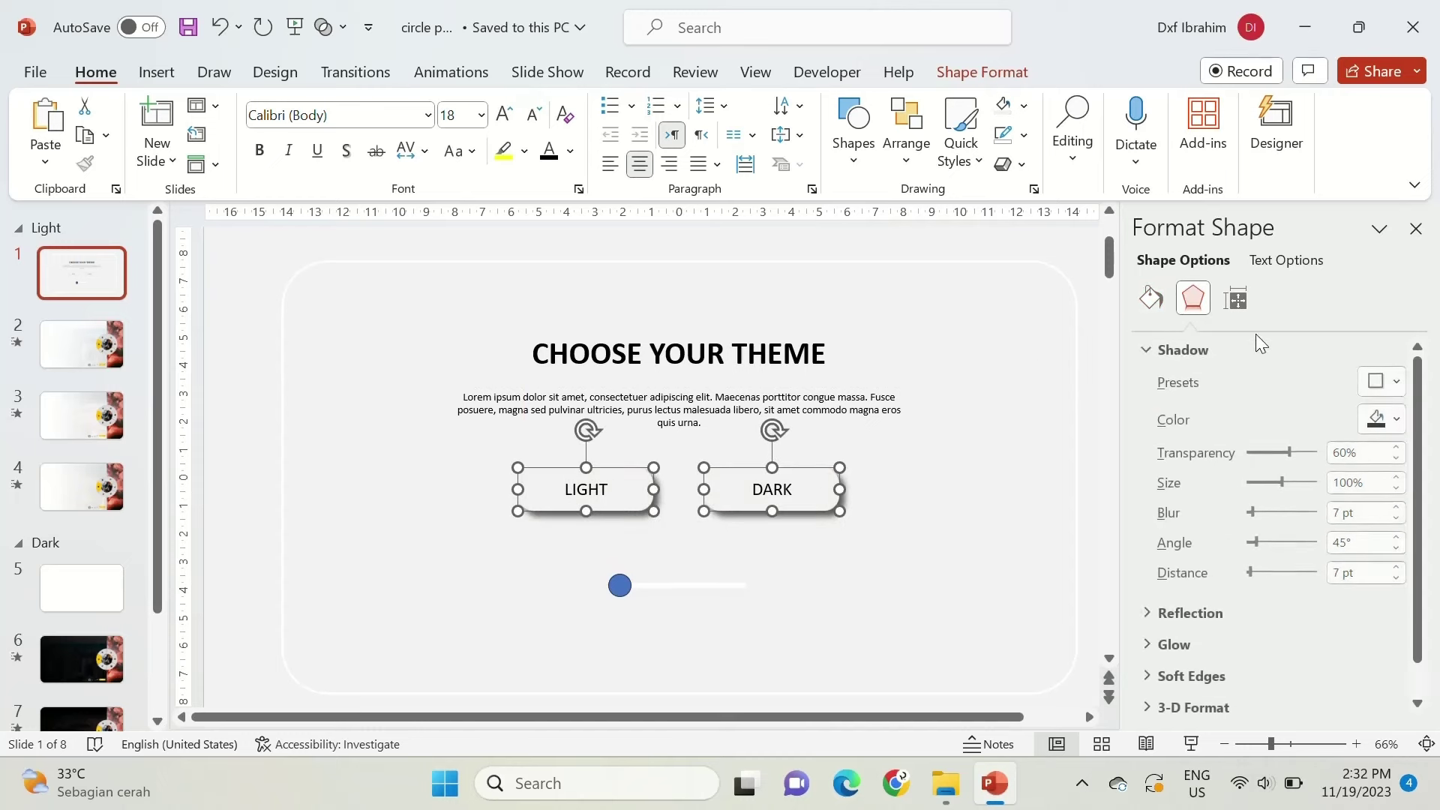
Give the copied buttons a light 225° shadow with 34% transparency, 8 pt blur, 5 pt distance.
{"action": "left_click", "coordinate": [1382, 381]}
{"action": "left_click", "coordinate": [1390, 303]}
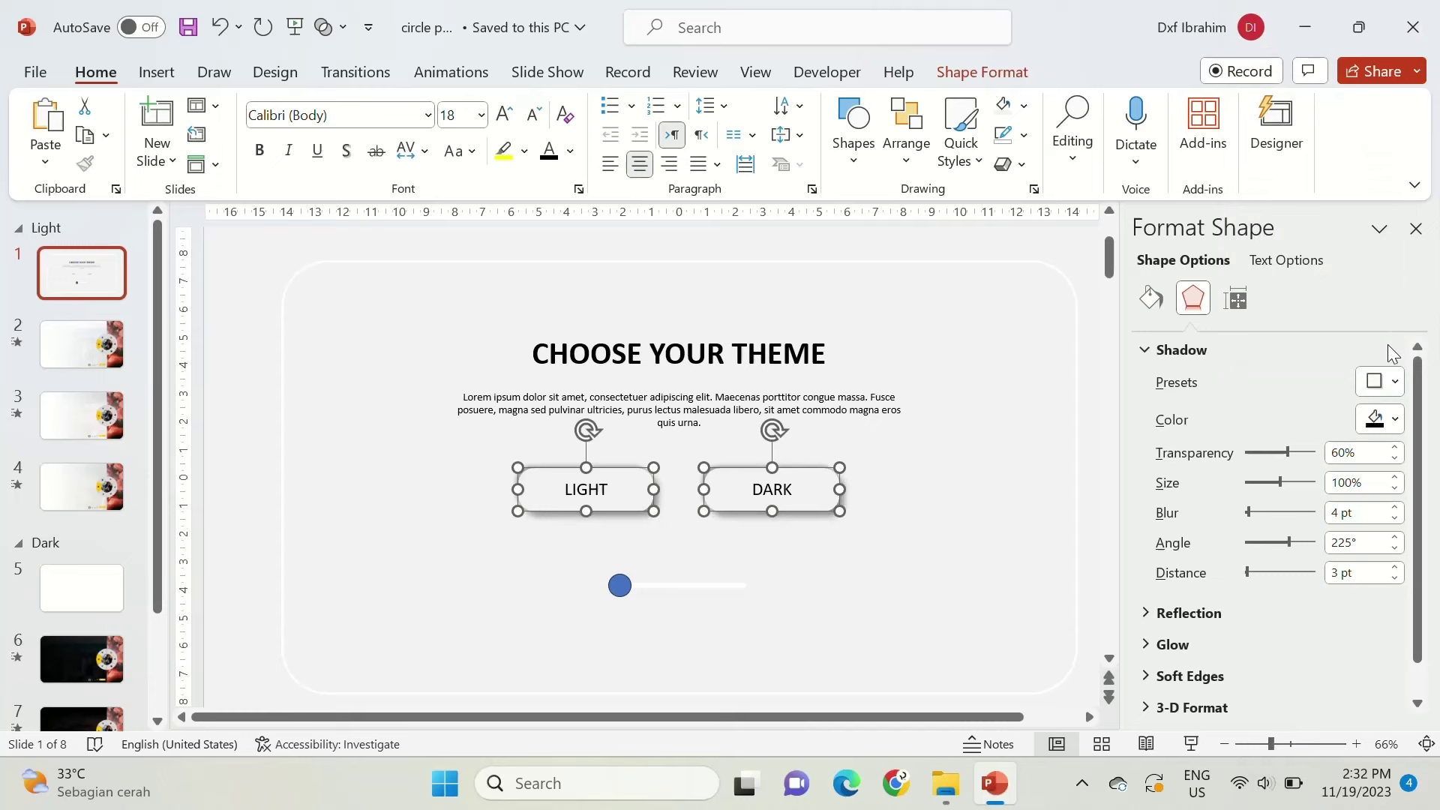
{"action": "left_click", "coordinate": [1393, 420]}
{"action": "left_click", "coordinate": [1251, 491]}
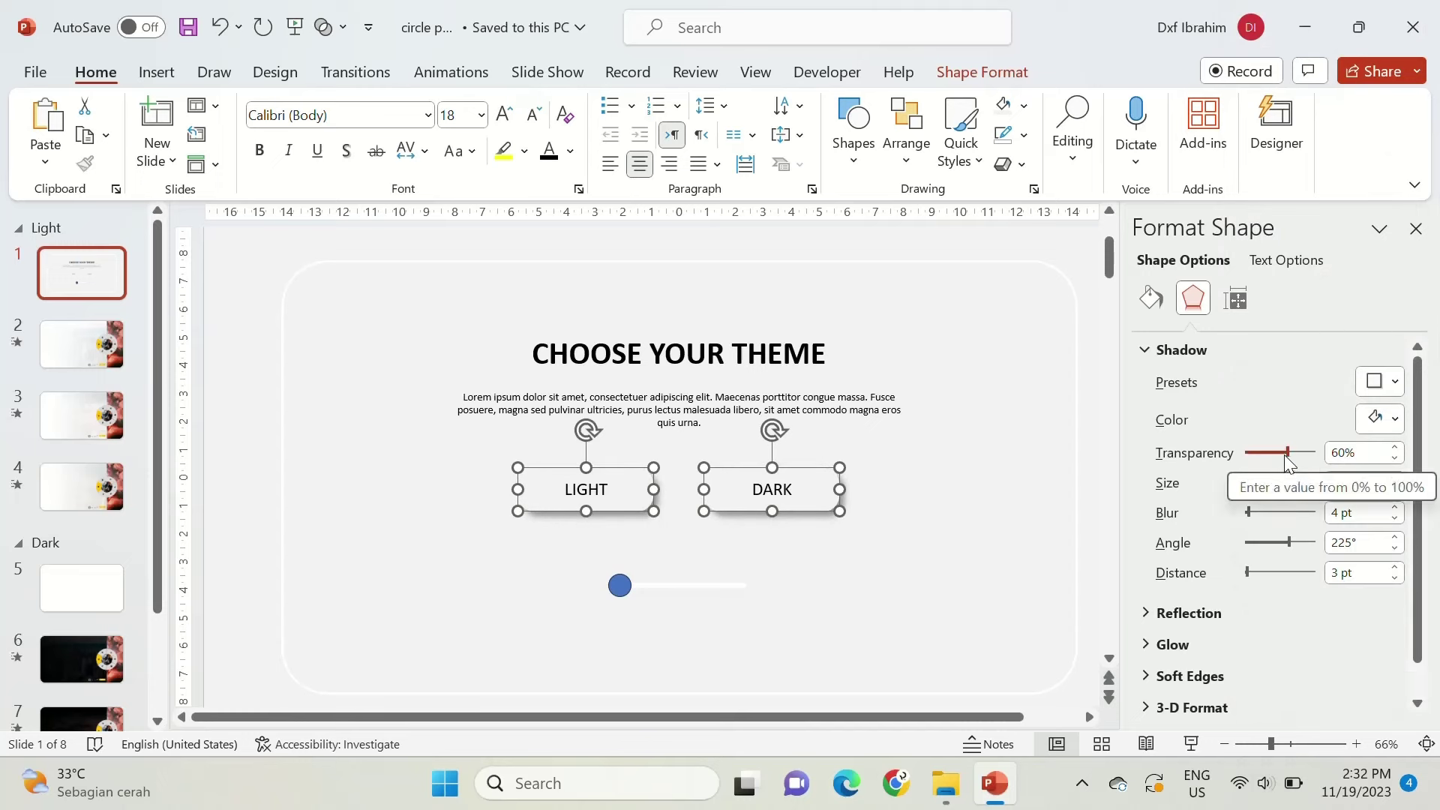
{"action": "left_click_drag", "start_coordinate": [1287, 452], "coordinate": [1277, 452]}
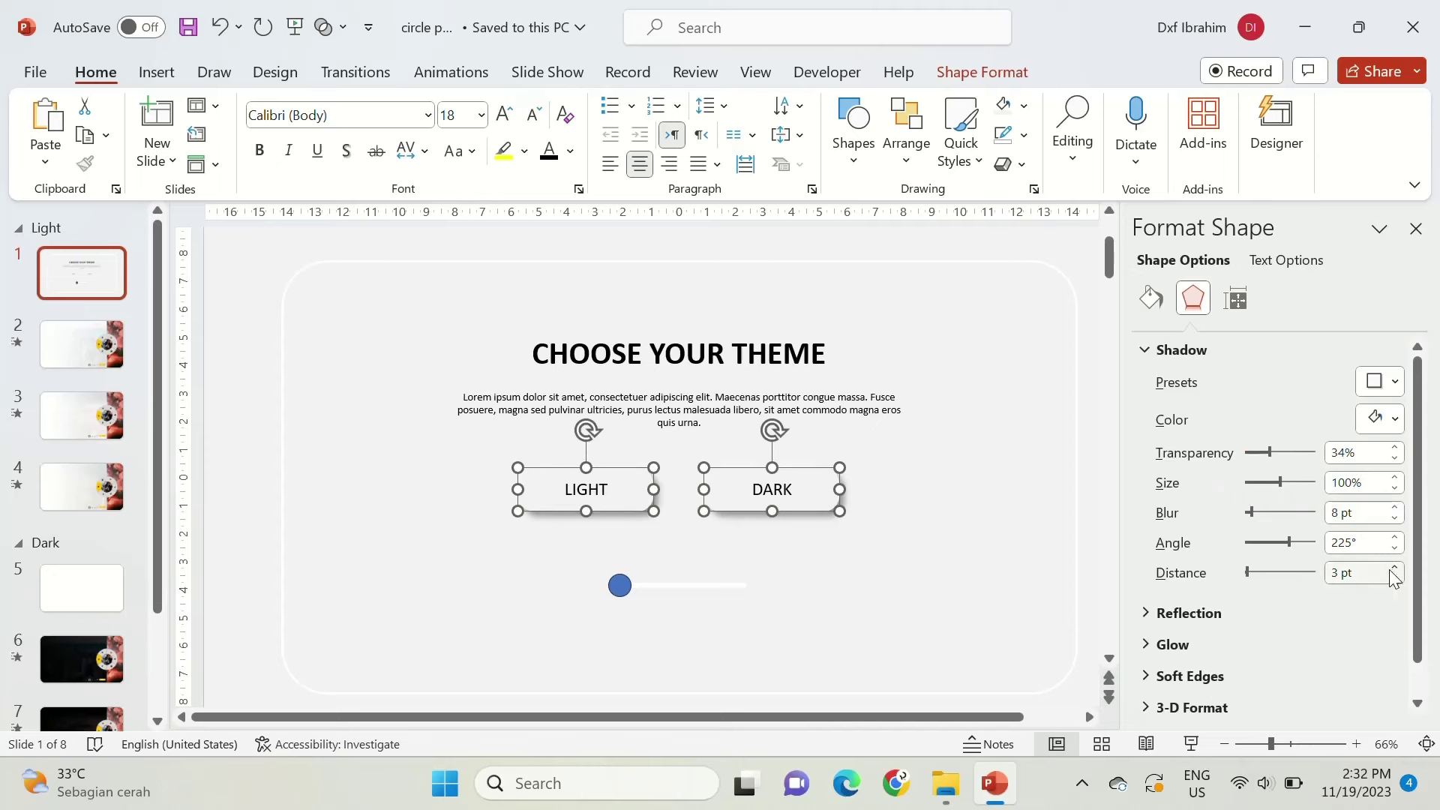
{"action": "left_click", "coordinate": [1416, 229]}
Reselect both buttons, bring up and dismiss their shortcut menu, then select the blue slider knob.
{"action": "left_click", "coordinate": [1086, 504]}
{"action": "left_click", "coordinate": [985, 495]}
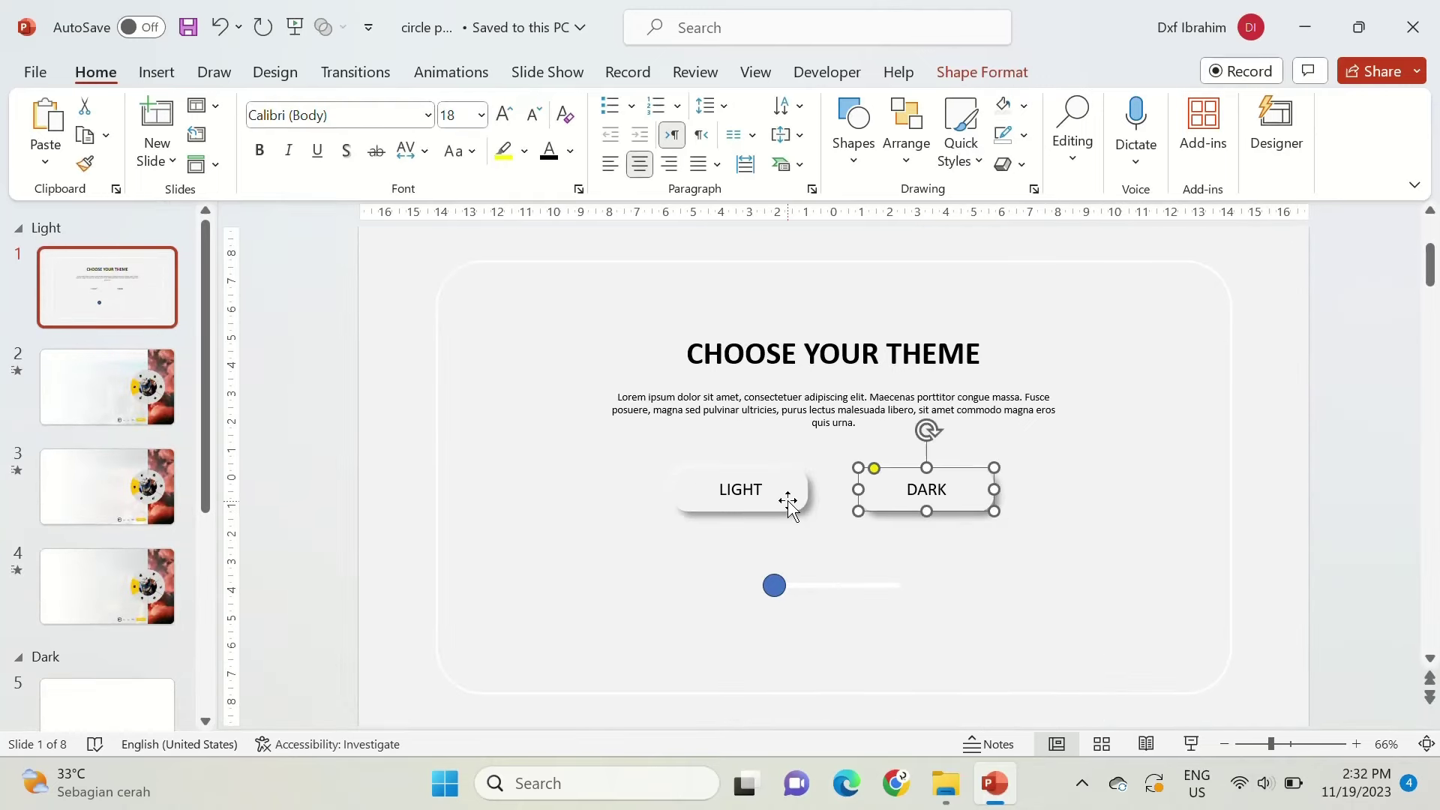
{"action": "left_click", "coordinate": [787, 495], "text": "shift"}
{"action": "right_click", "coordinate": [787, 498]}
{"action": "left_click", "coordinate": [1071, 531]}
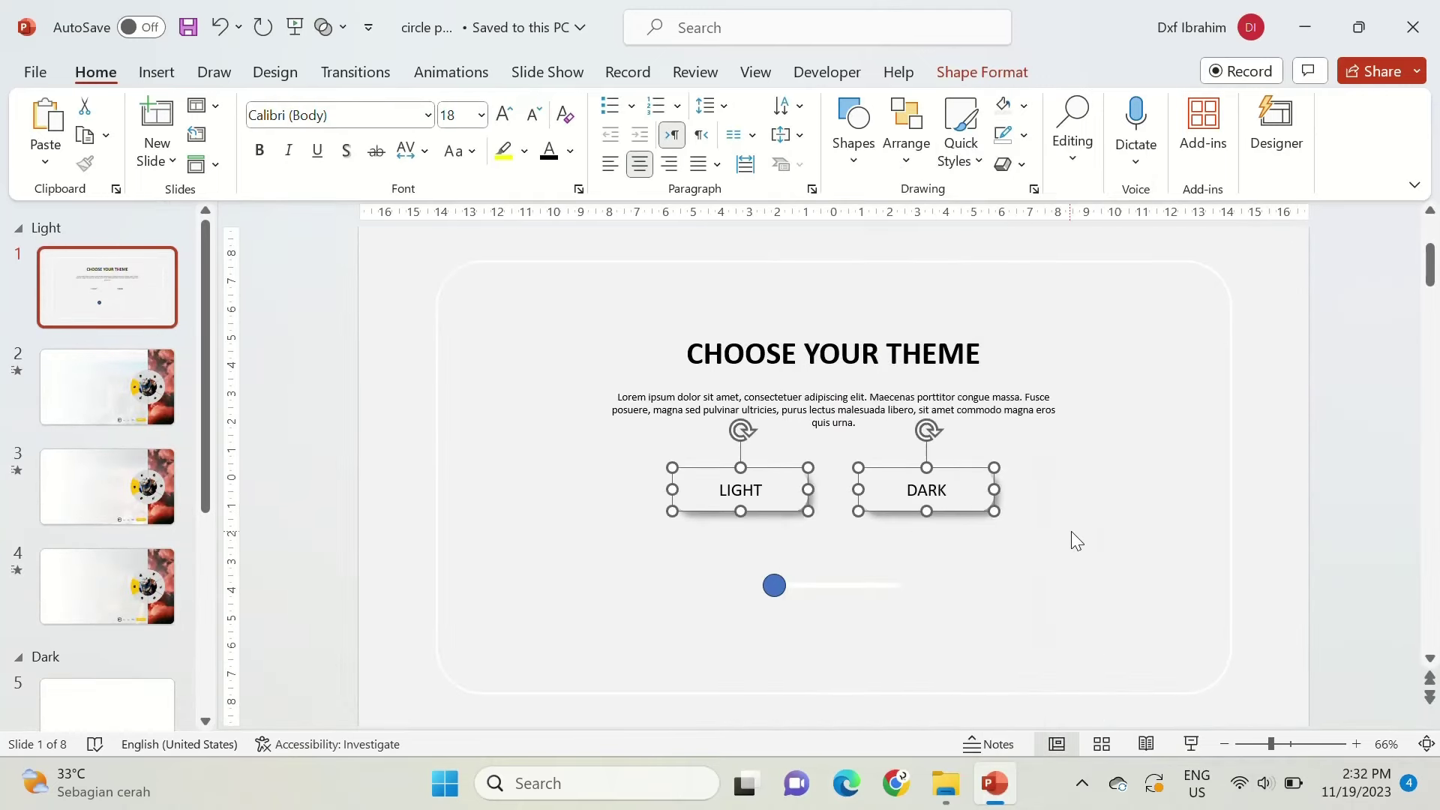
{"action": "left_click", "coordinate": [923, 570]}
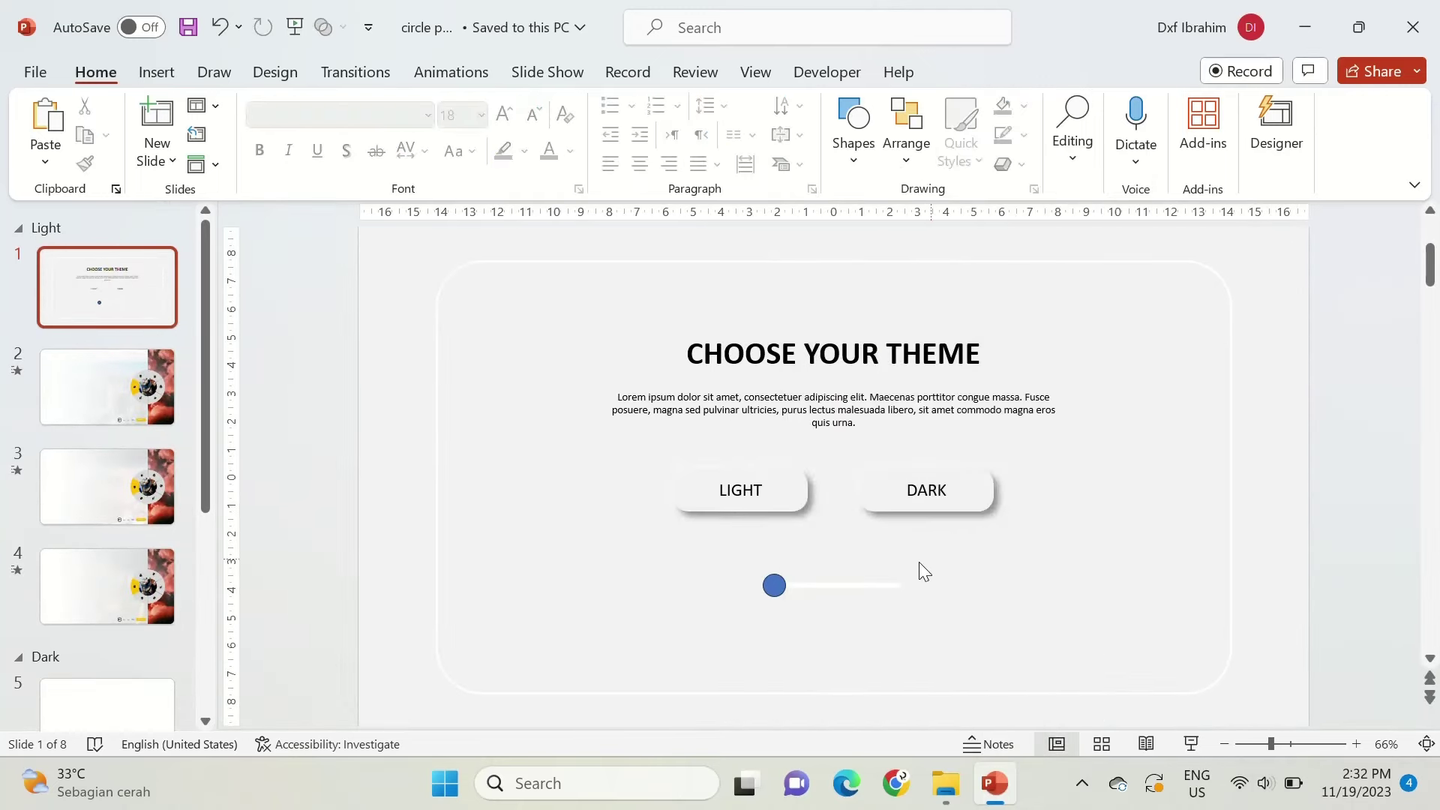
{"action": "left_click", "coordinate": [785, 592]}
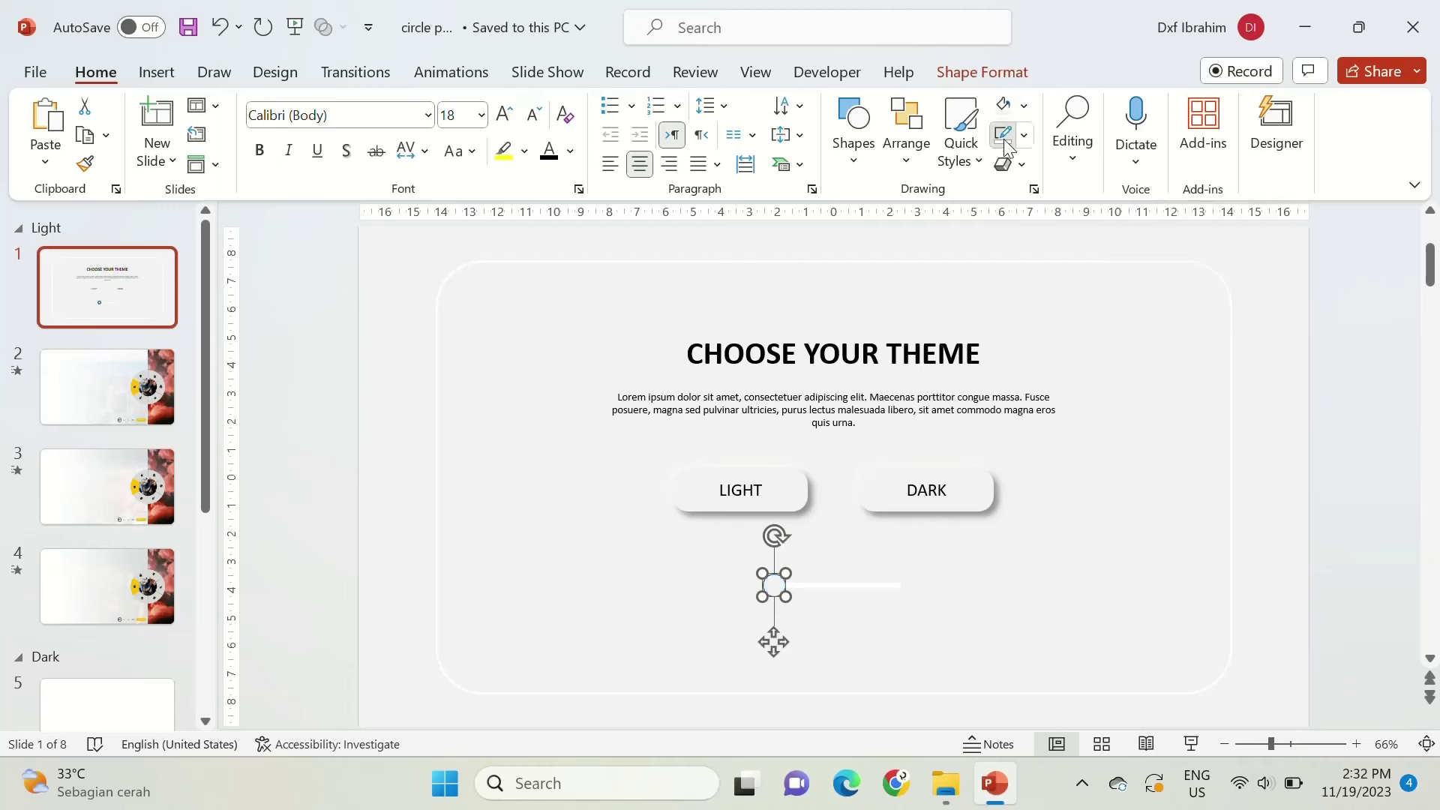
Insert a mouse icon found by searching 'MOUSE' and place it near the slider.
{"action": "left_click", "coordinate": [884, 484]}
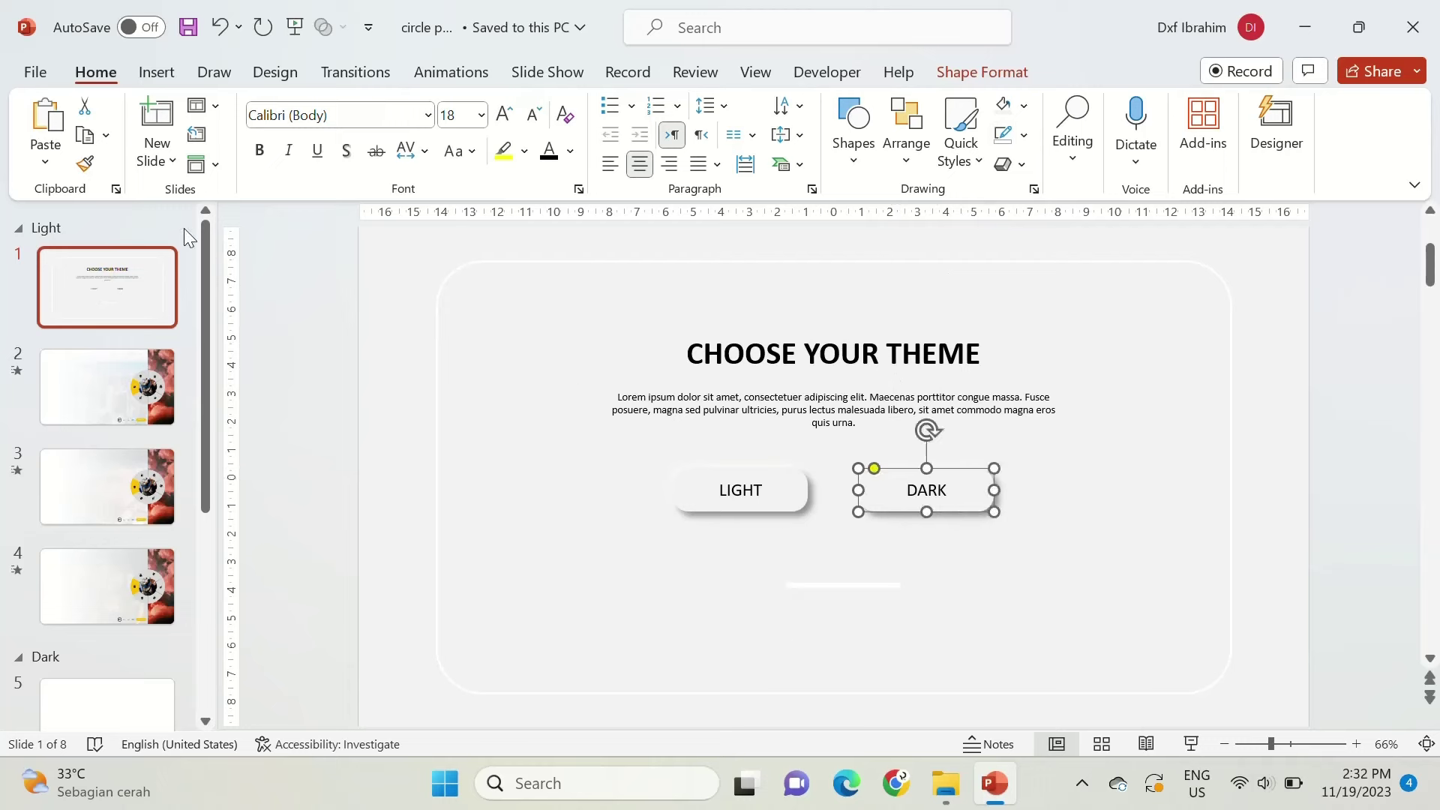
{"action": "left_click", "coordinate": [772, 585]}
{"action": "left_click", "coordinate": [324, 370]}
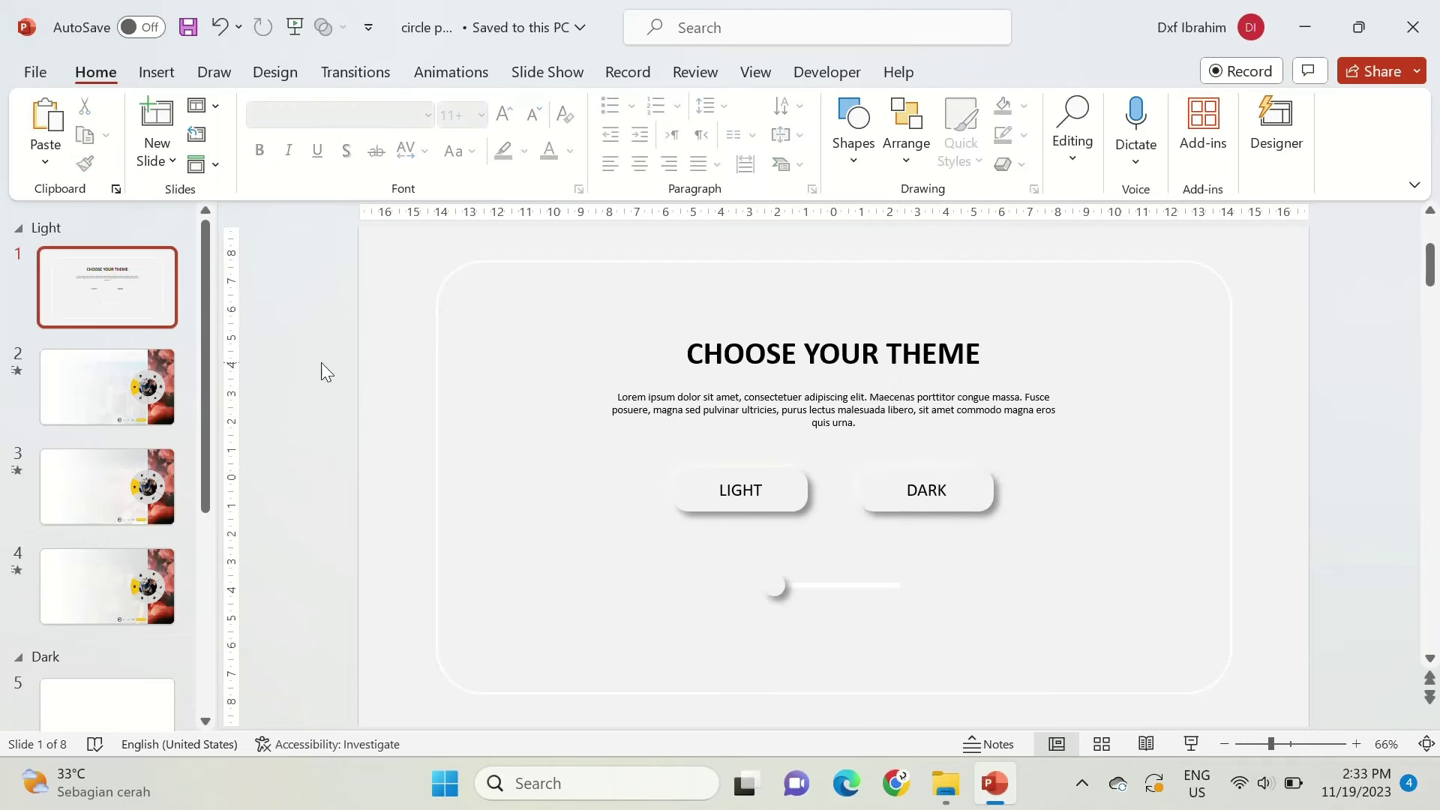
{"action": "left_click", "coordinate": [159, 73]}
{"action": "left_click", "coordinate": [495, 123]}
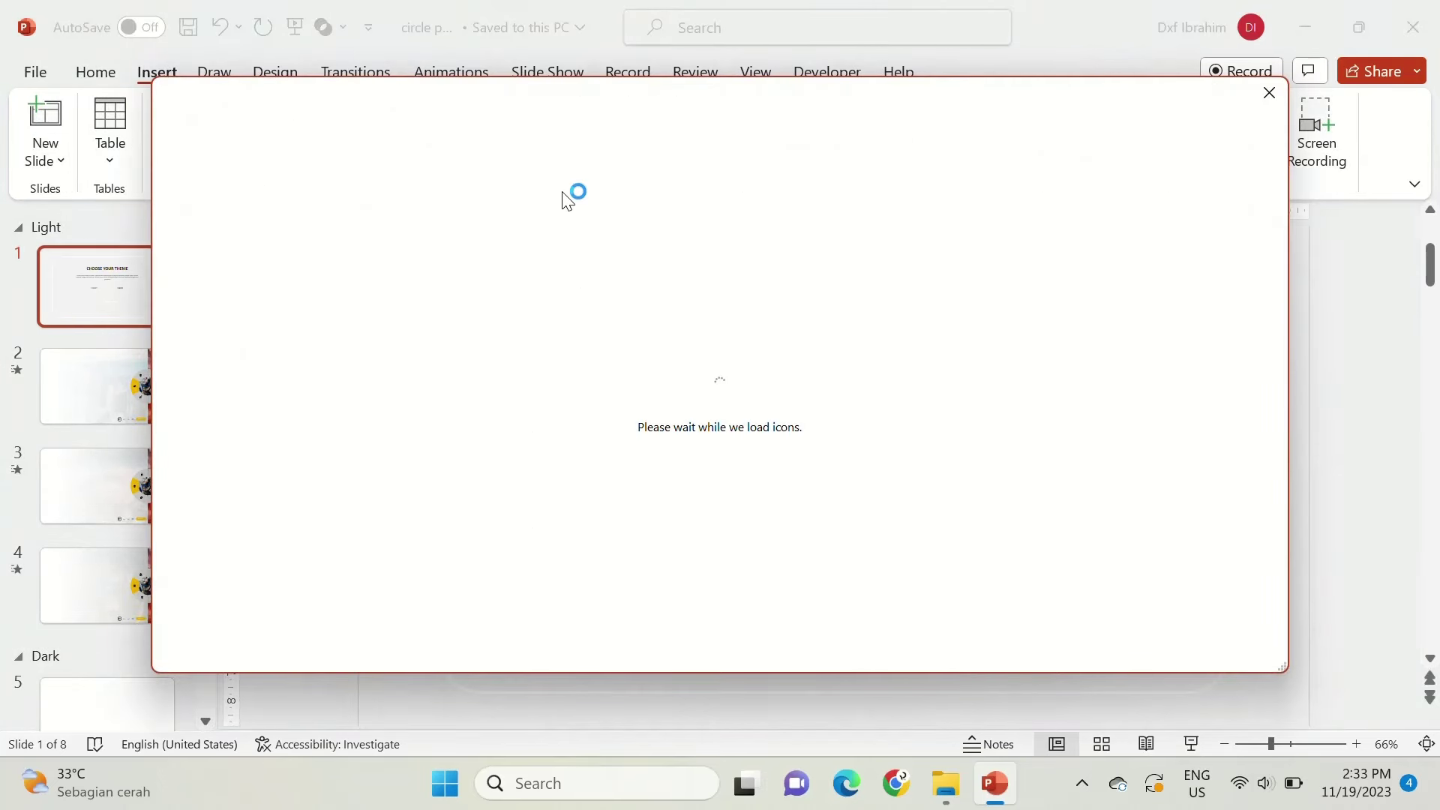
{"action": "type", "text": "MOUSE"}
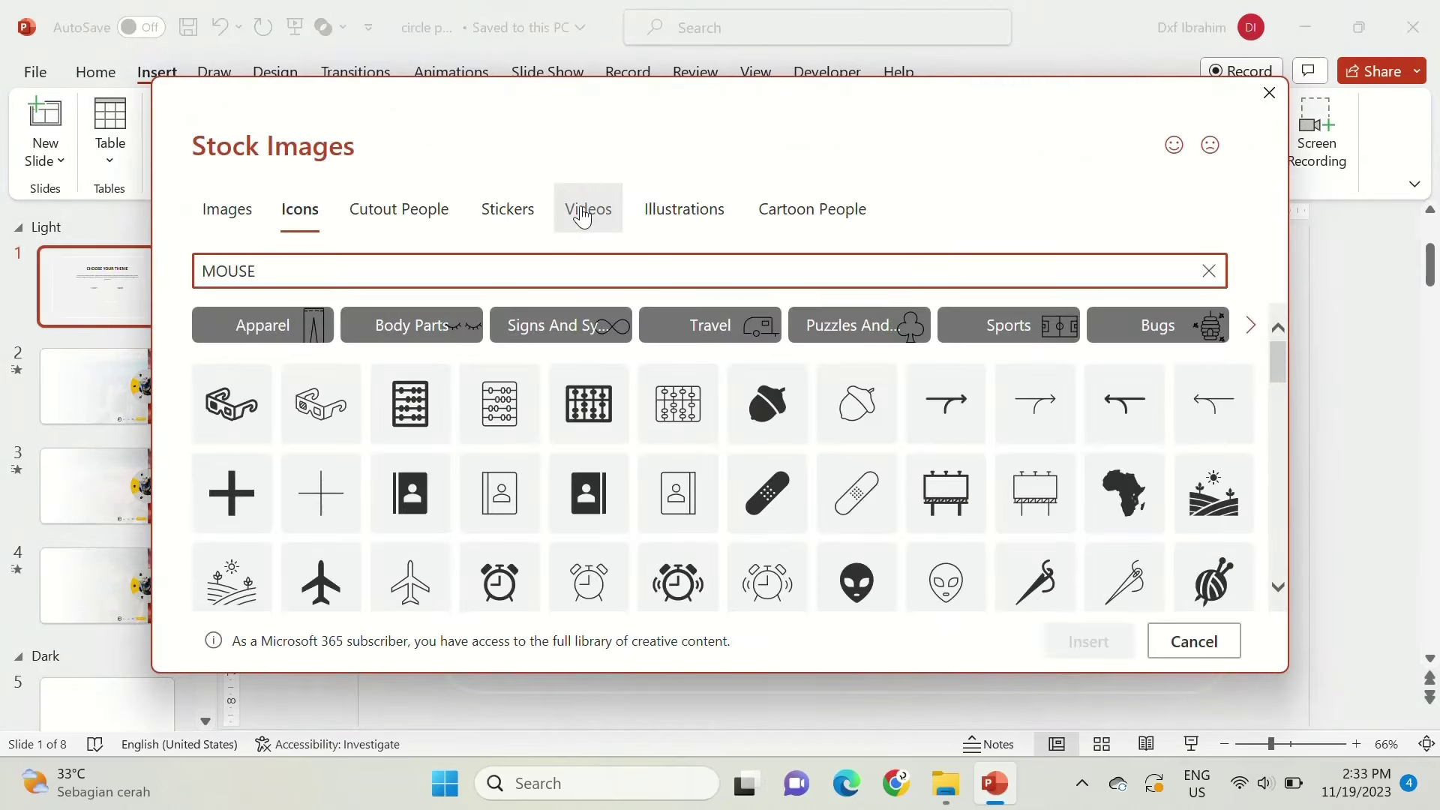
{"action": "left_click", "coordinate": [232, 348]}
{"action": "left_click", "coordinate": [1080, 639]}
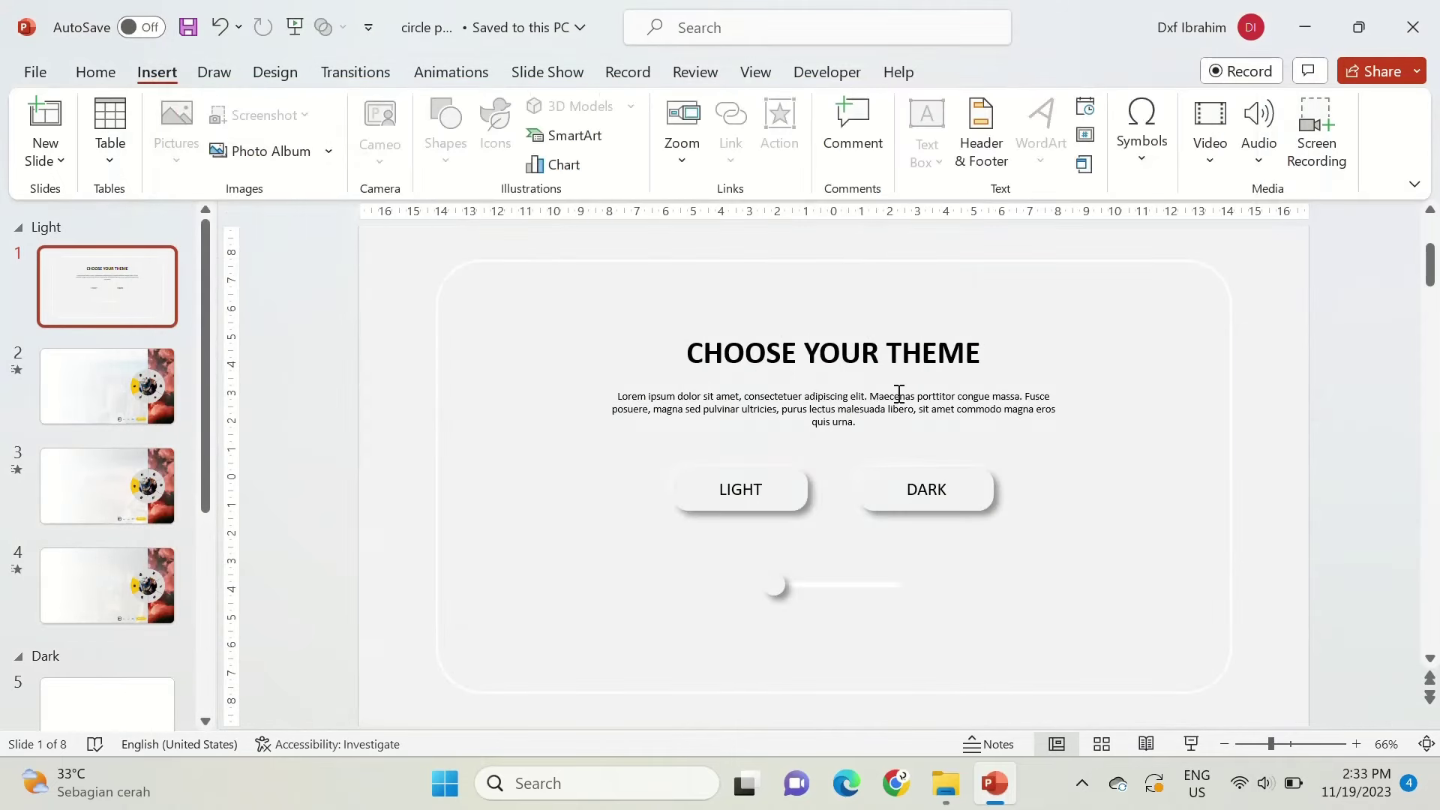
{"action": "left_click_drag", "start_coordinate": [835, 480], "coordinate": [648, 586]}
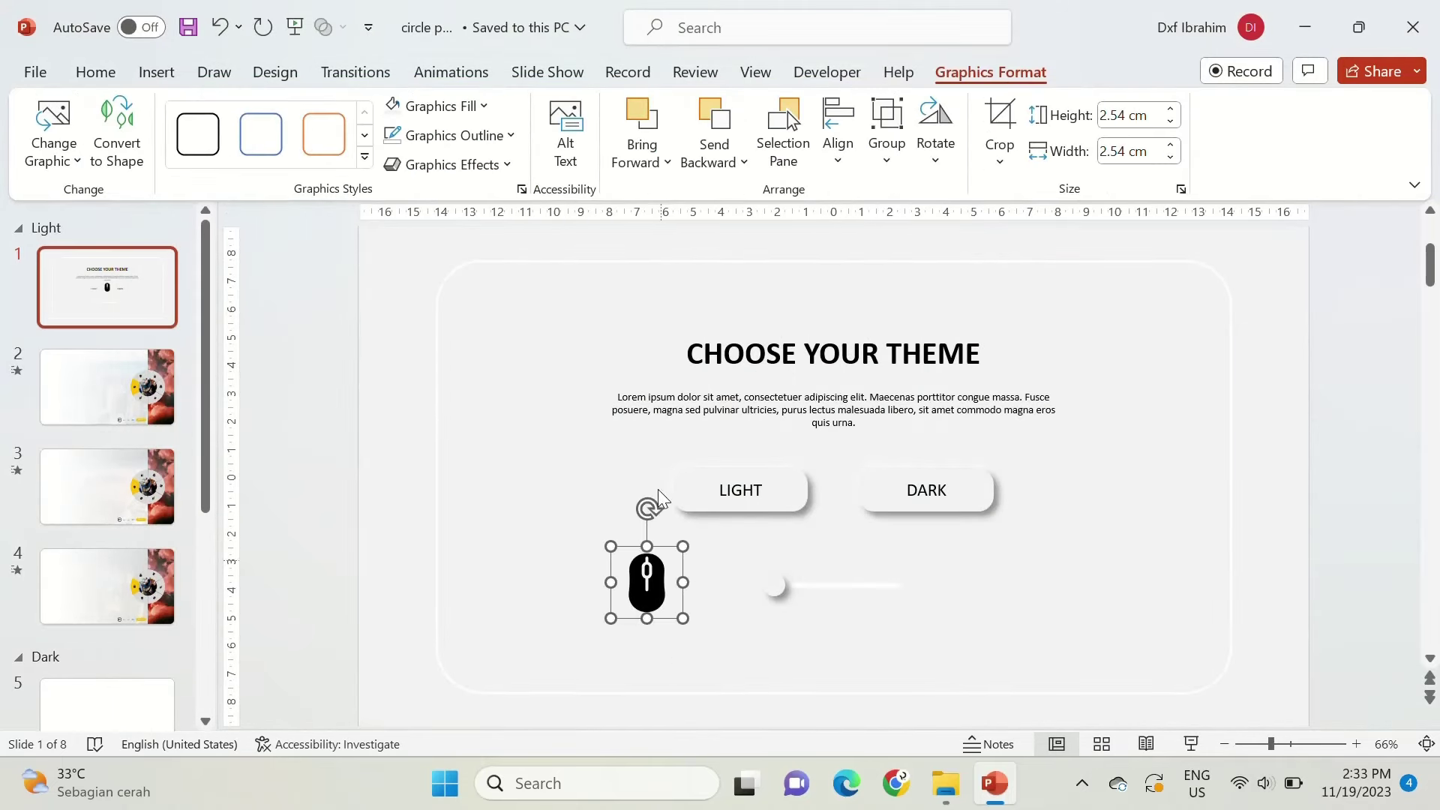
Convert the icon to one unioned shape, shrink it to 0.78 × 0.48 cm, and centre it below the slider.
{"action": "left_click", "coordinate": [103, 134]}
{"action": "left_click", "coordinate": [965, 72]}
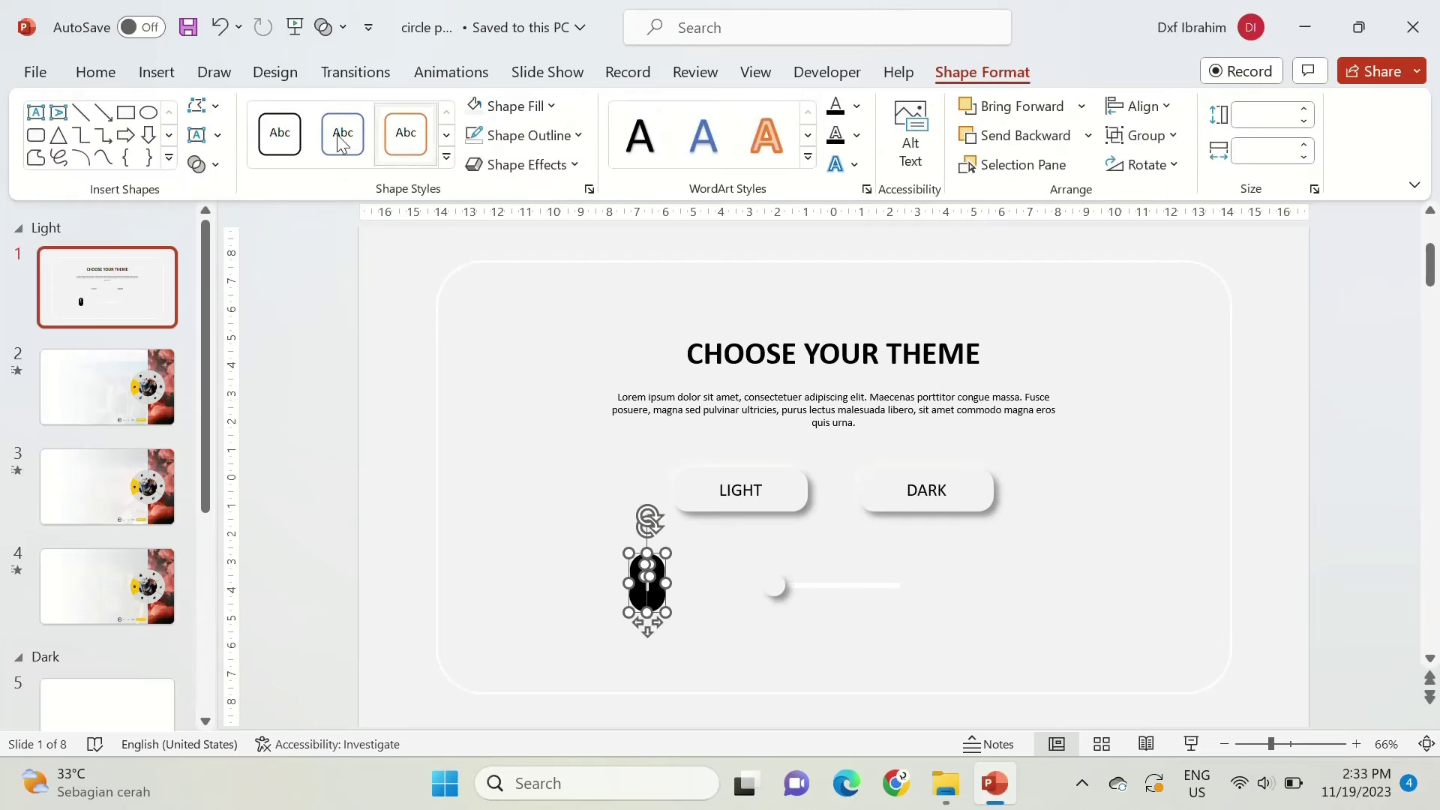
{"action": "left_click", "coordinate": [197, 164]}
{"action": "left_click", "coordinate": [240, 201]}
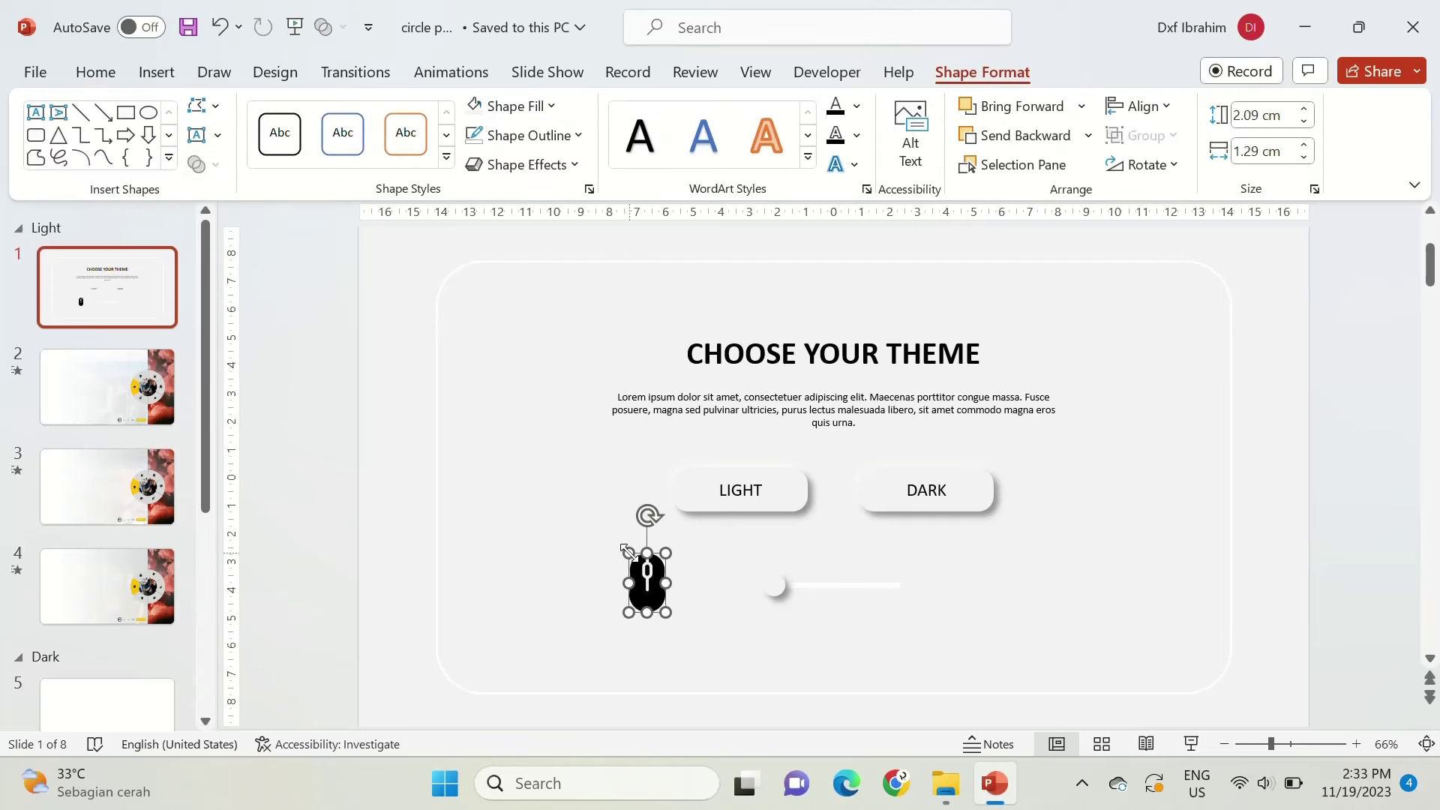
{"action": "mouse_move", "coordinate": [628, 553]}
{"action": "left_mouse_down"}
{"action": "mouse_move", "coordinate": [664, 611]}
{"action": "mouse_move", "coordinate": [833, 629]}
{"action": "left_mouse_up"}
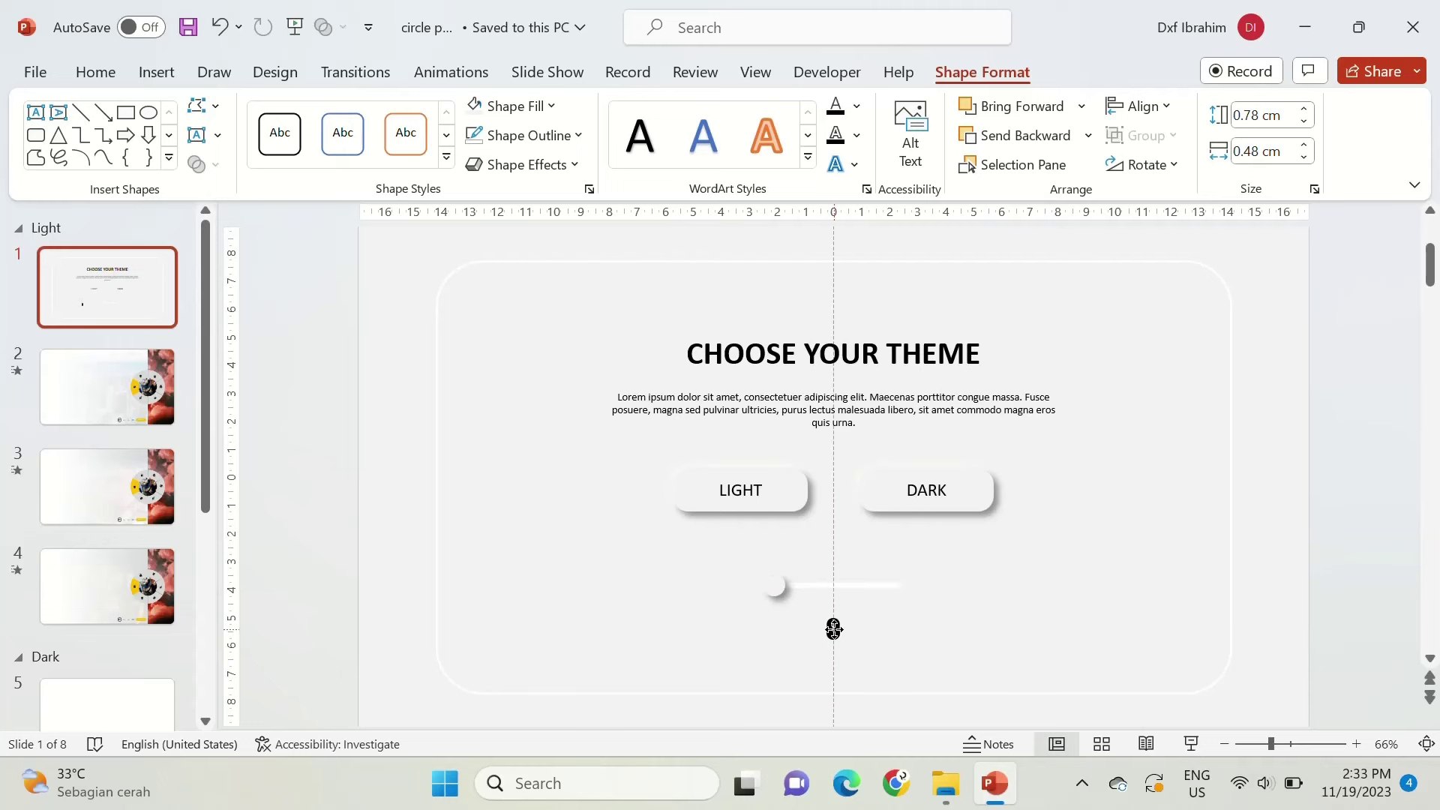
{"action": "left_click", "coordinate": [687, 656]}
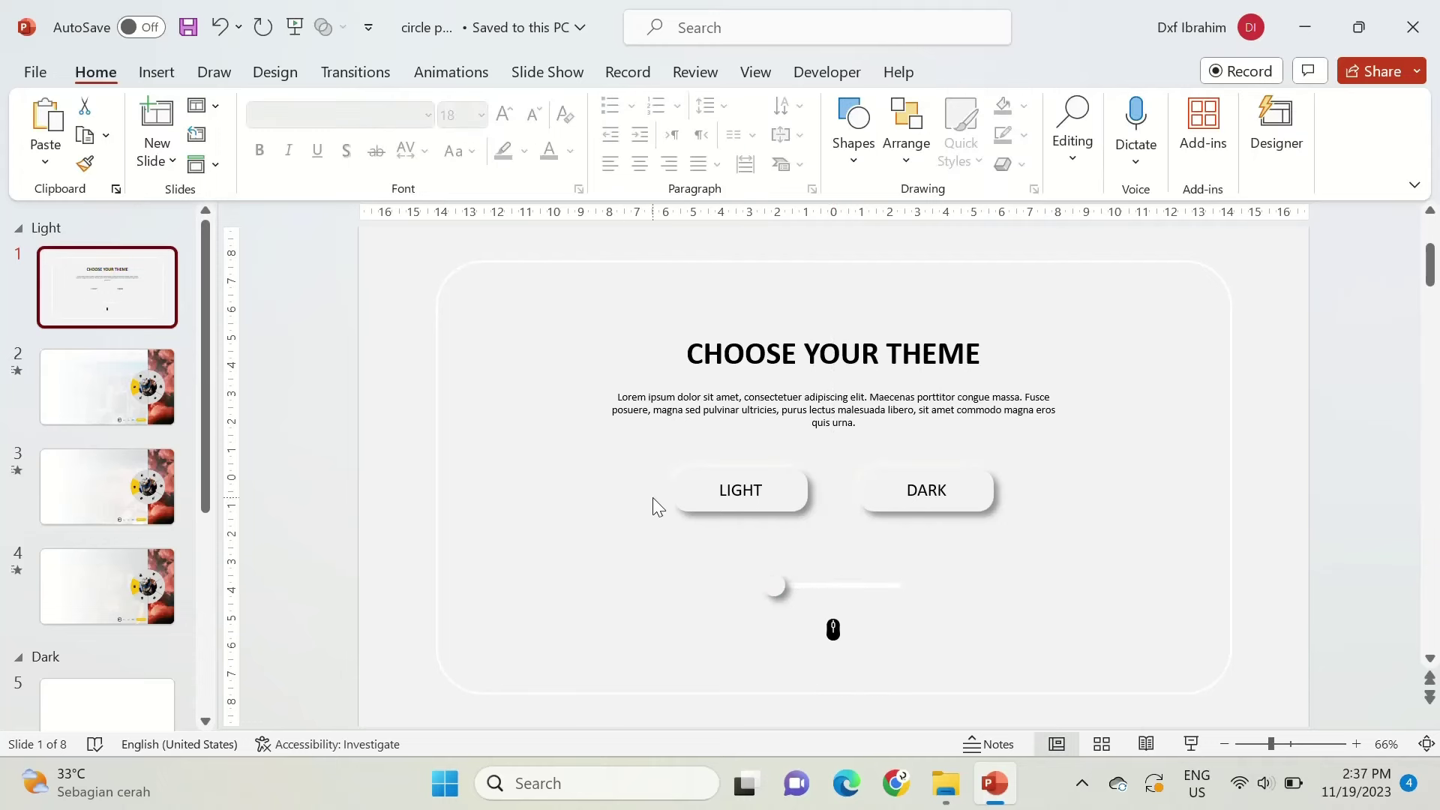
Hyperlink the LIGHT button to Slide 1 in this document.
{"action": "left_click", "coordinate": [673, 495]}
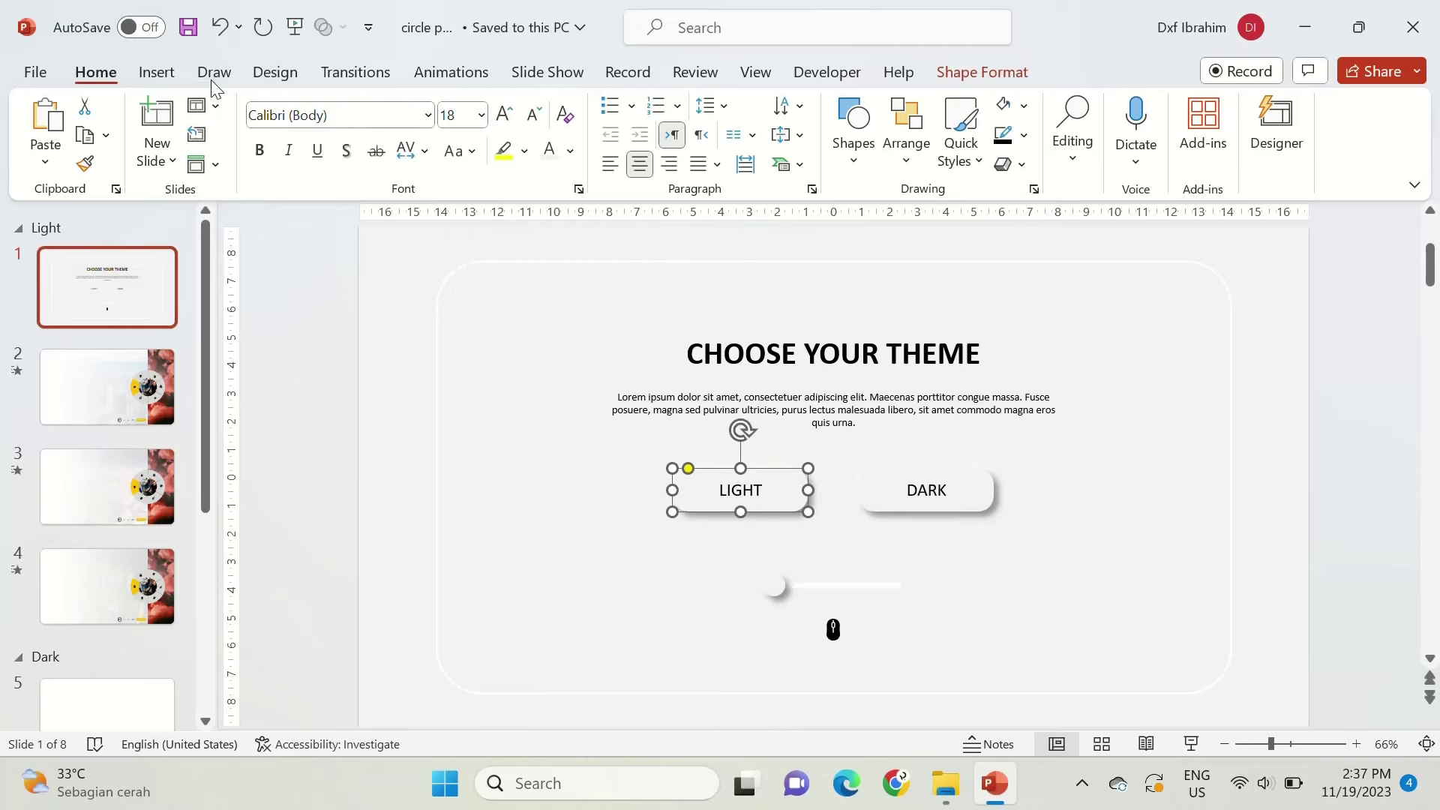
{"action": "left_click", "coordinate": [157, 72]}
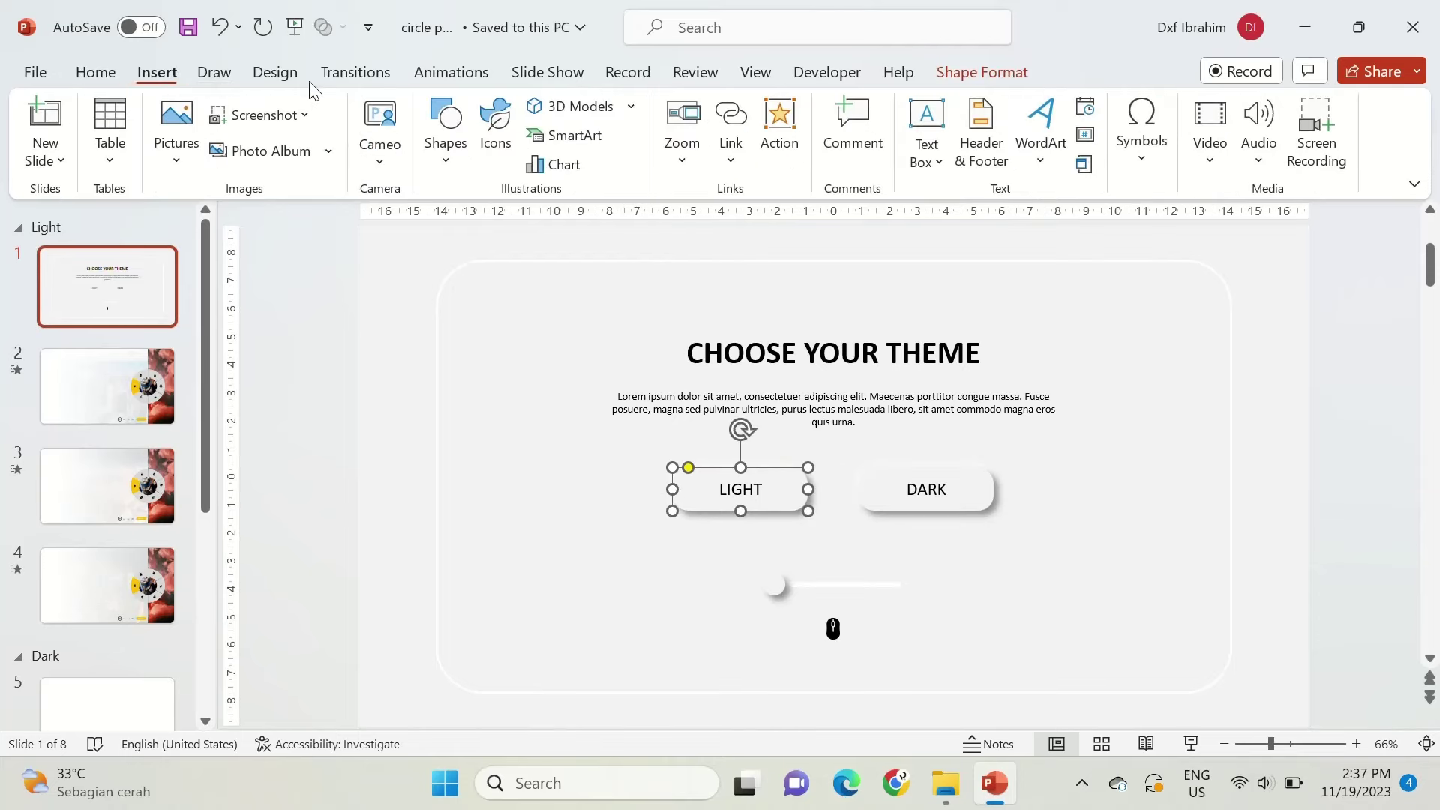
{"action": "left_click", "coordinate": [731, 120]}
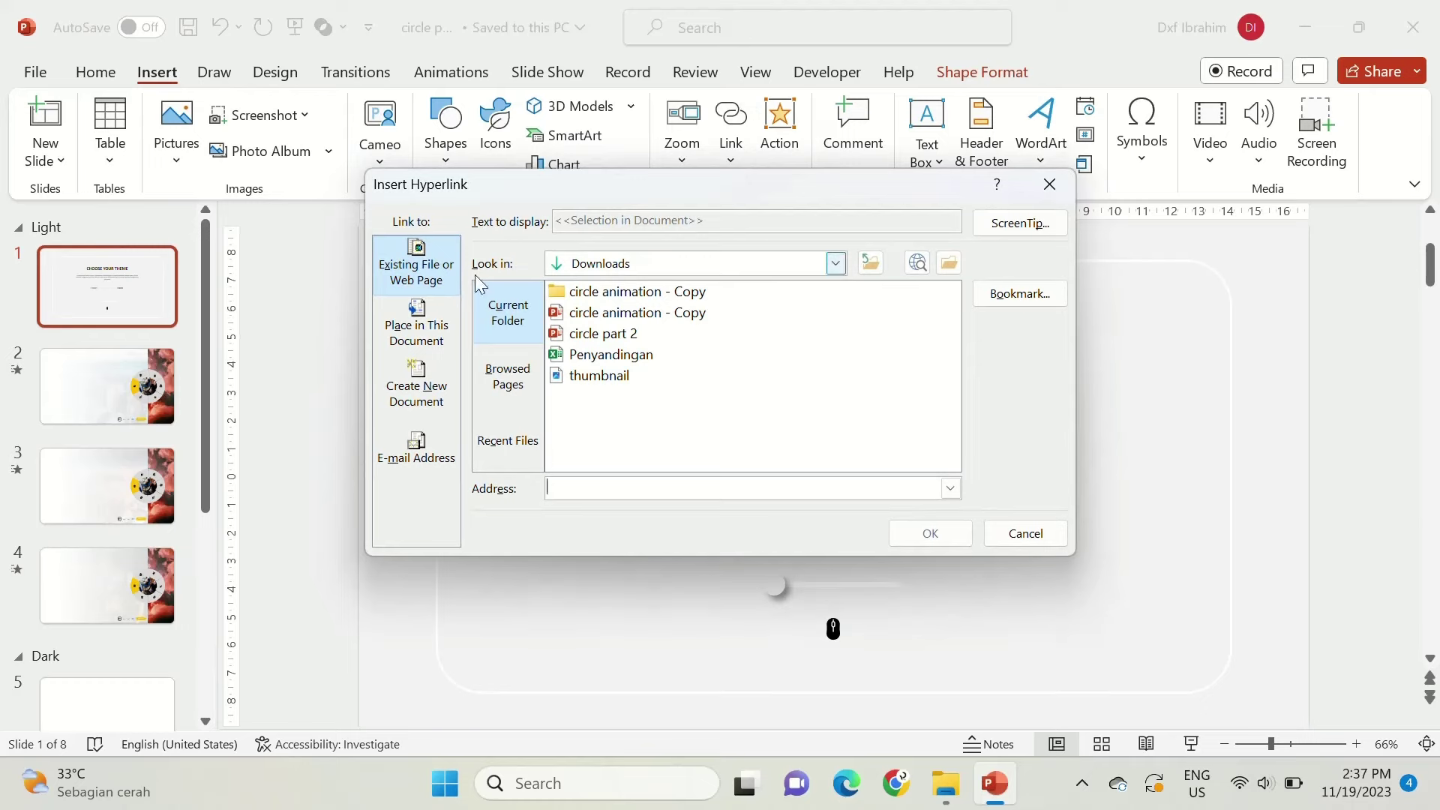
{"action": "left_click", "coordinate": [418, 322]}
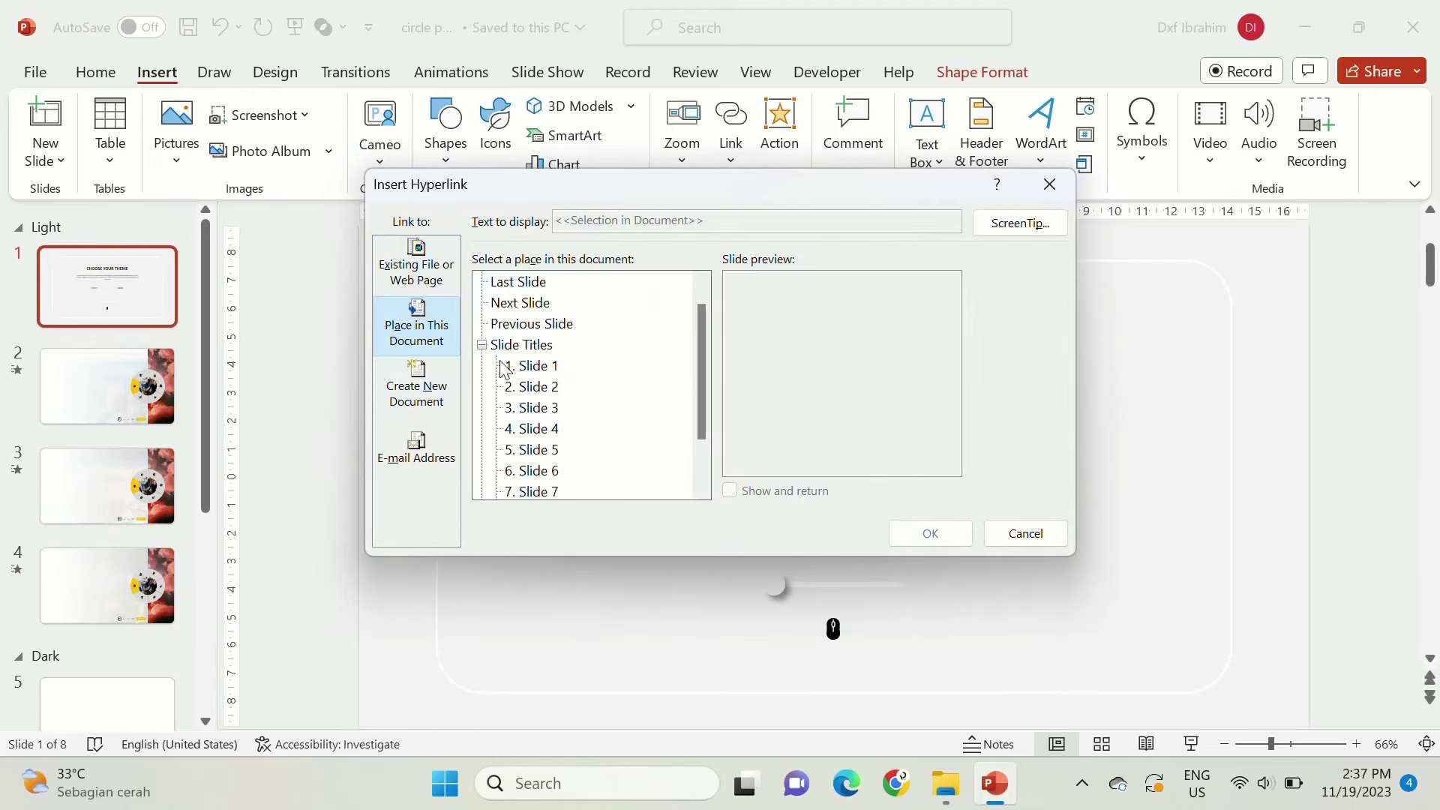
{"action": "left_click", "coordinate": [529, 366]}
{"action": "left_click", "coordinate": [933, 528]}
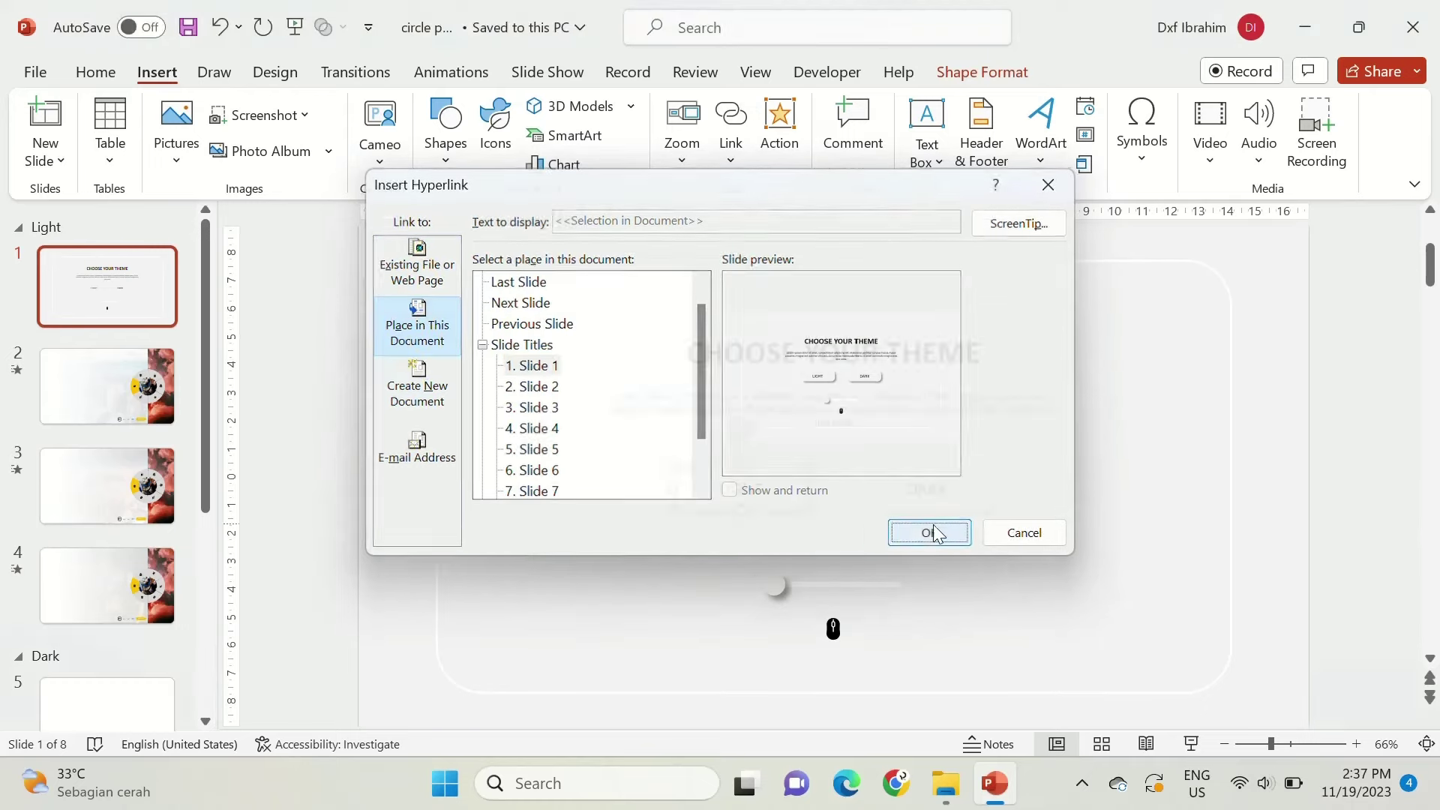
Hyperlink the DARK button to Slide 5.
{"action": "left_click", "coordinate": [930, 518]}
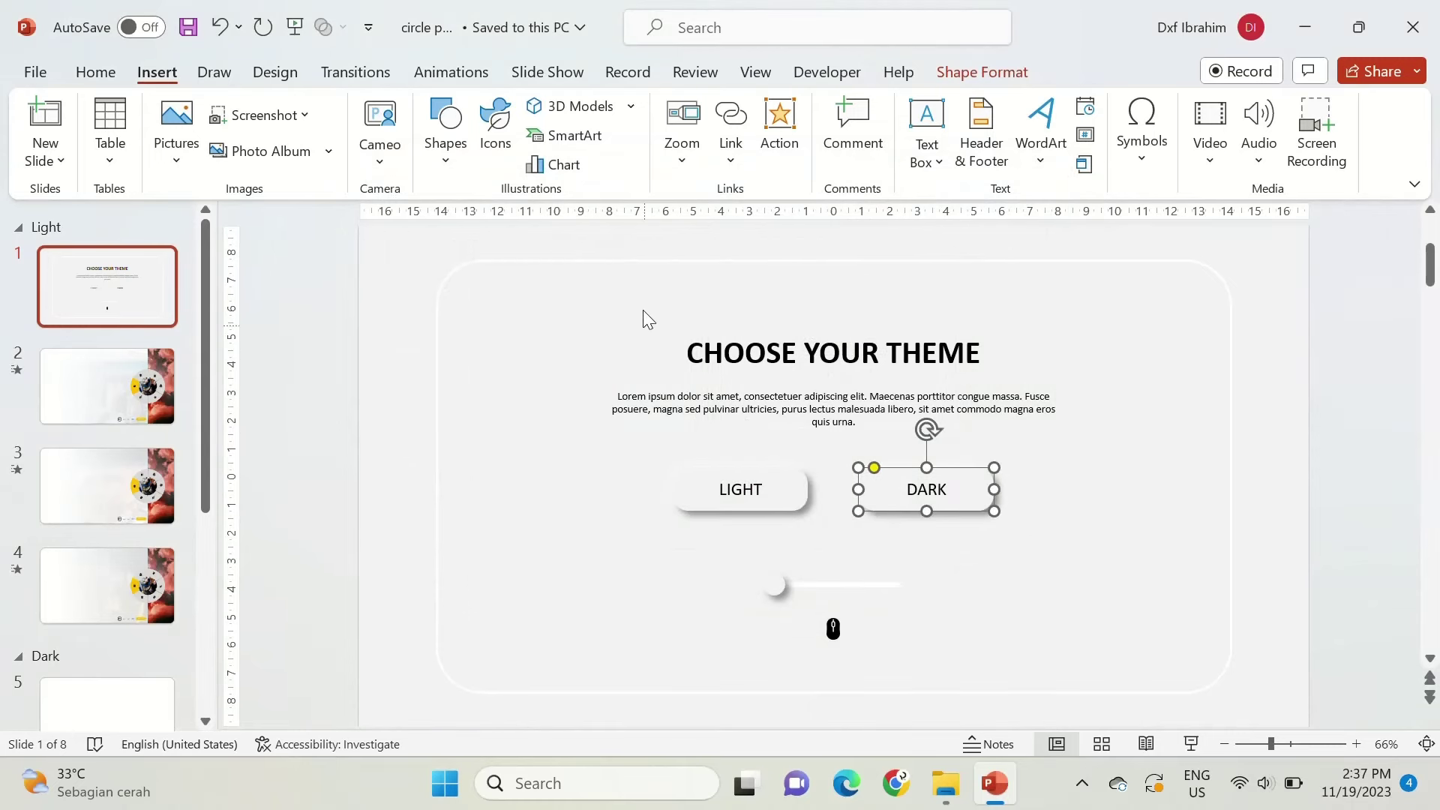
{"action": "left_click", "coordinate": [731, 120]}
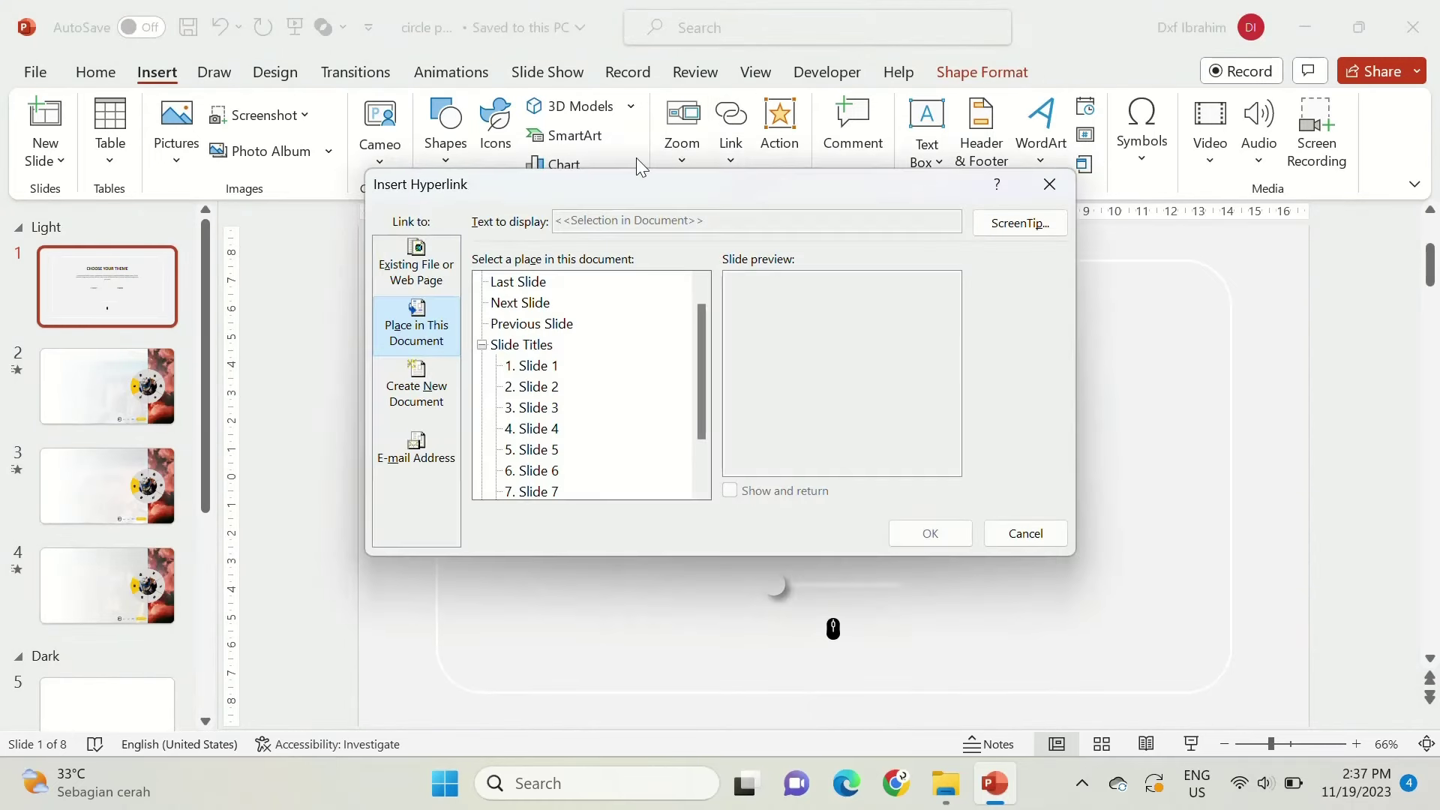
{"action": "left_click", "coordinate": [537, 447]}
{"action": "left_click", "coordinate": [917, 534]}
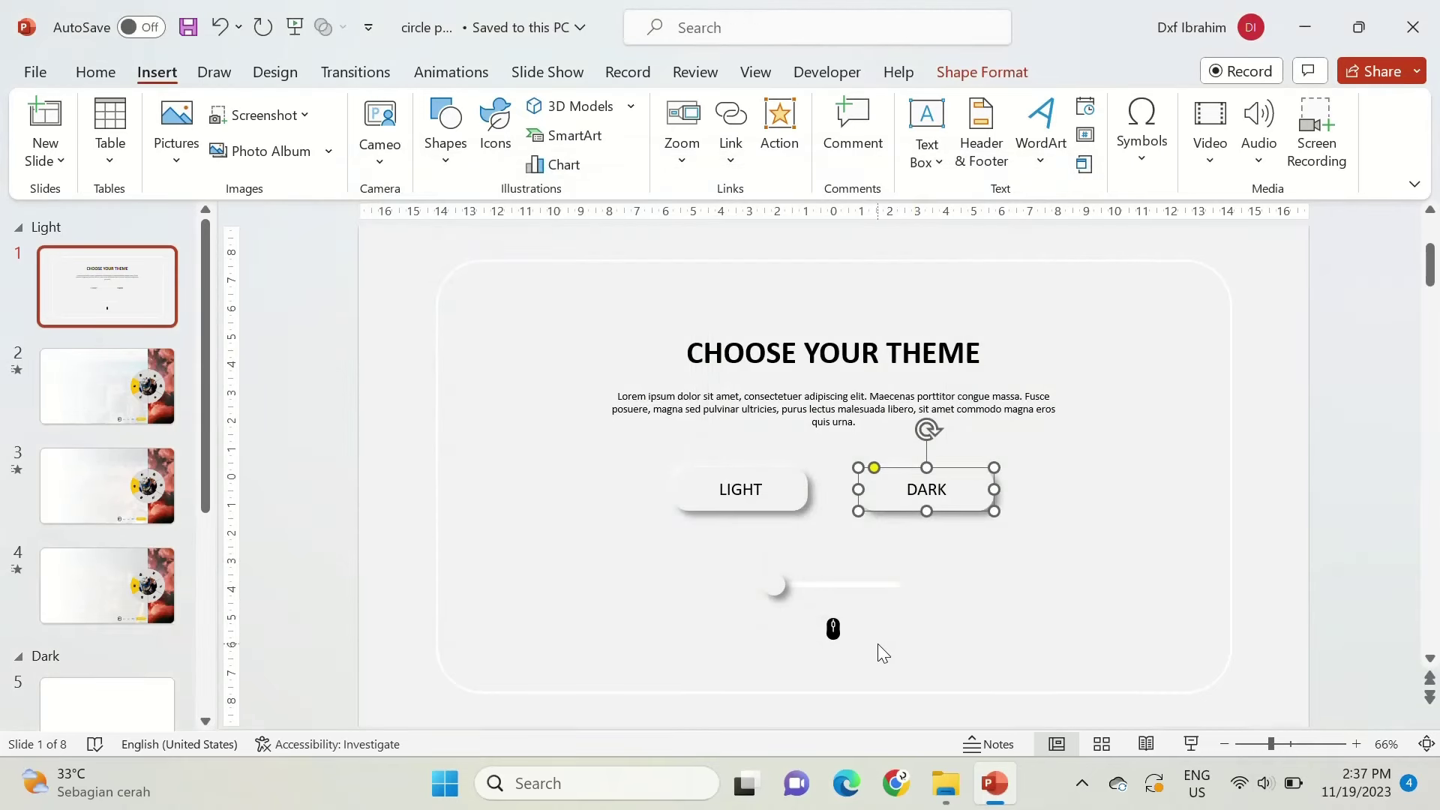
{"action": "left_click", "coordinate": [857, 646]}
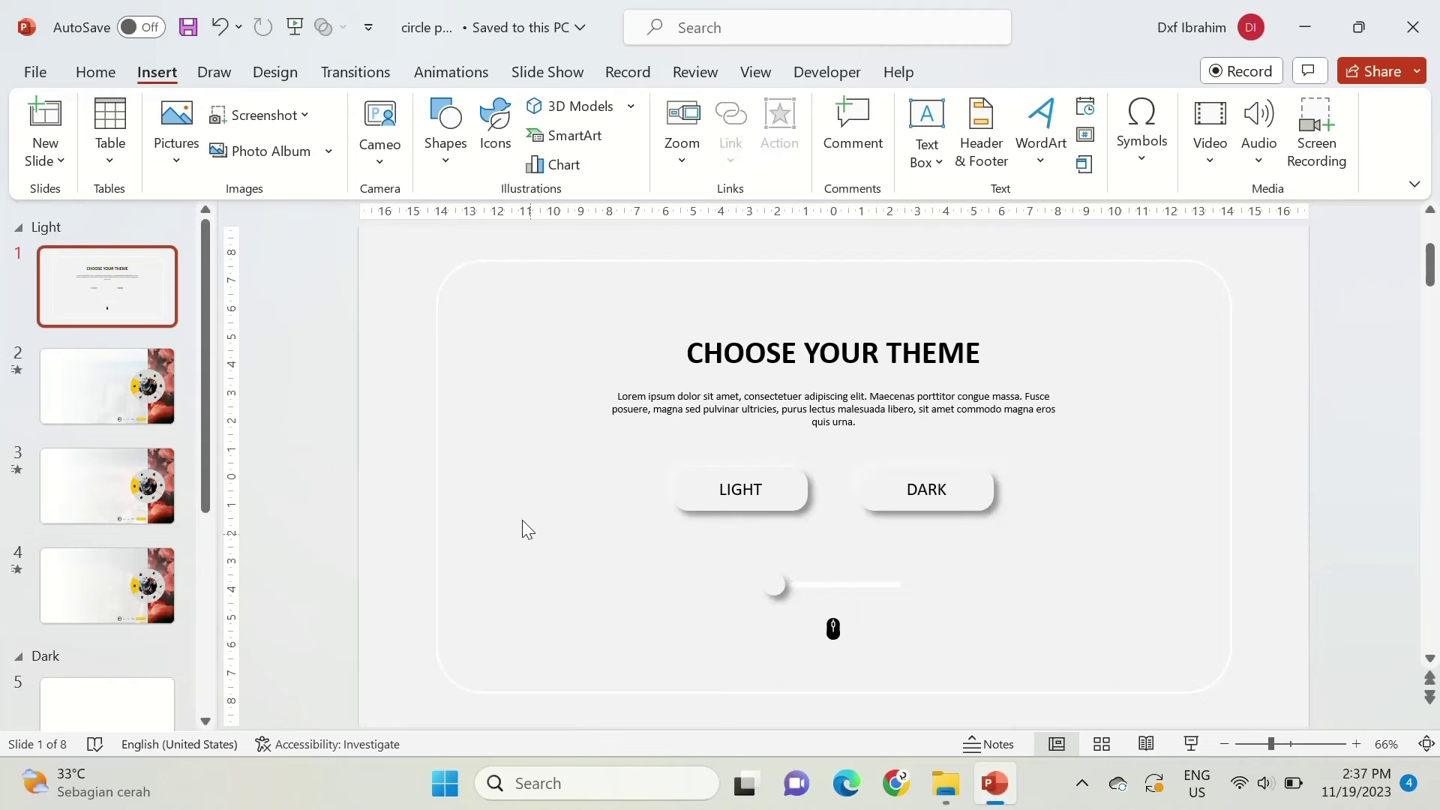
Copy all of the theme slide's objects onto empty slide 5.
{"action": "key", "text": "ctrl+a"}
{"action": "key", "text": "ctrl+c"}
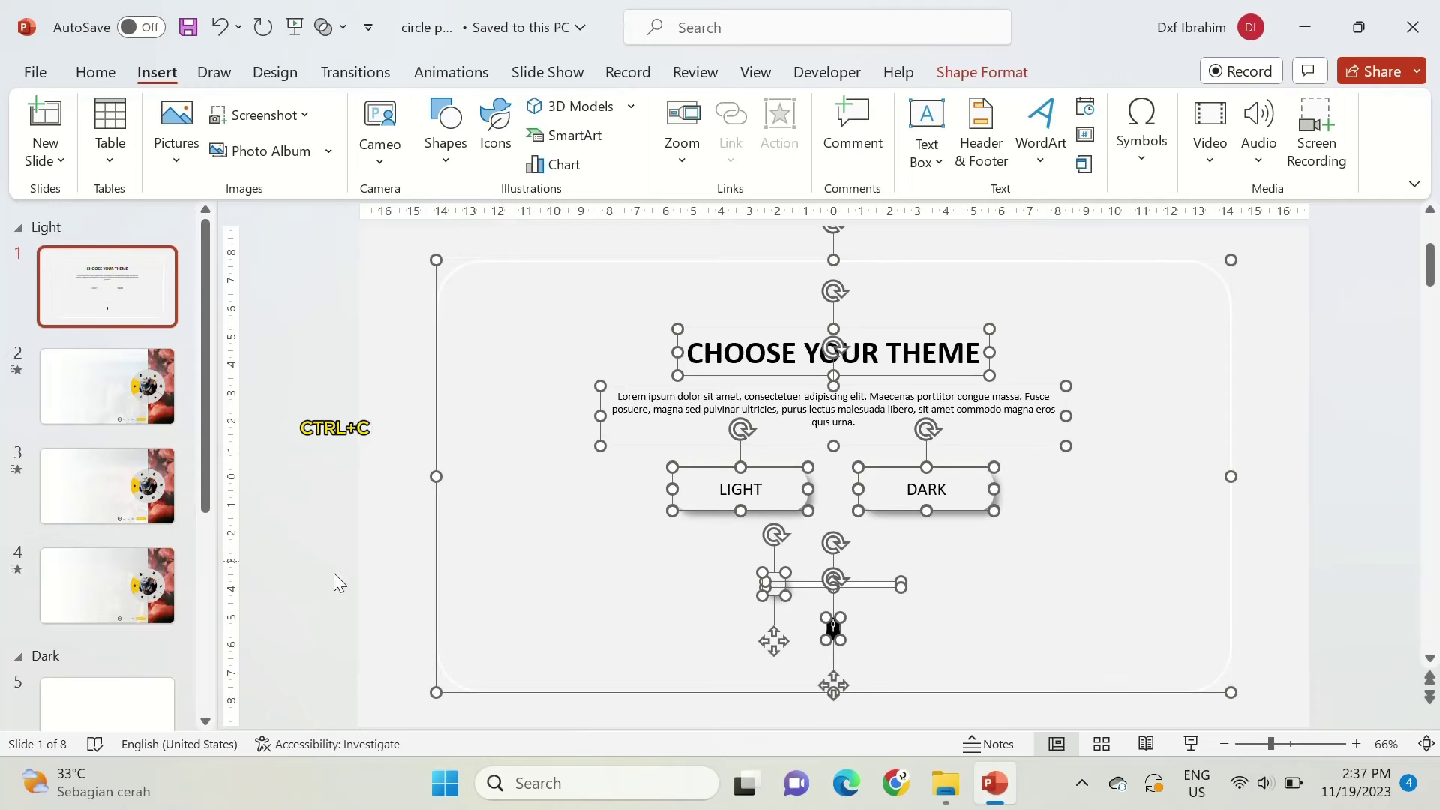
{"action": "left_click", "coordinate": [96, 694]}
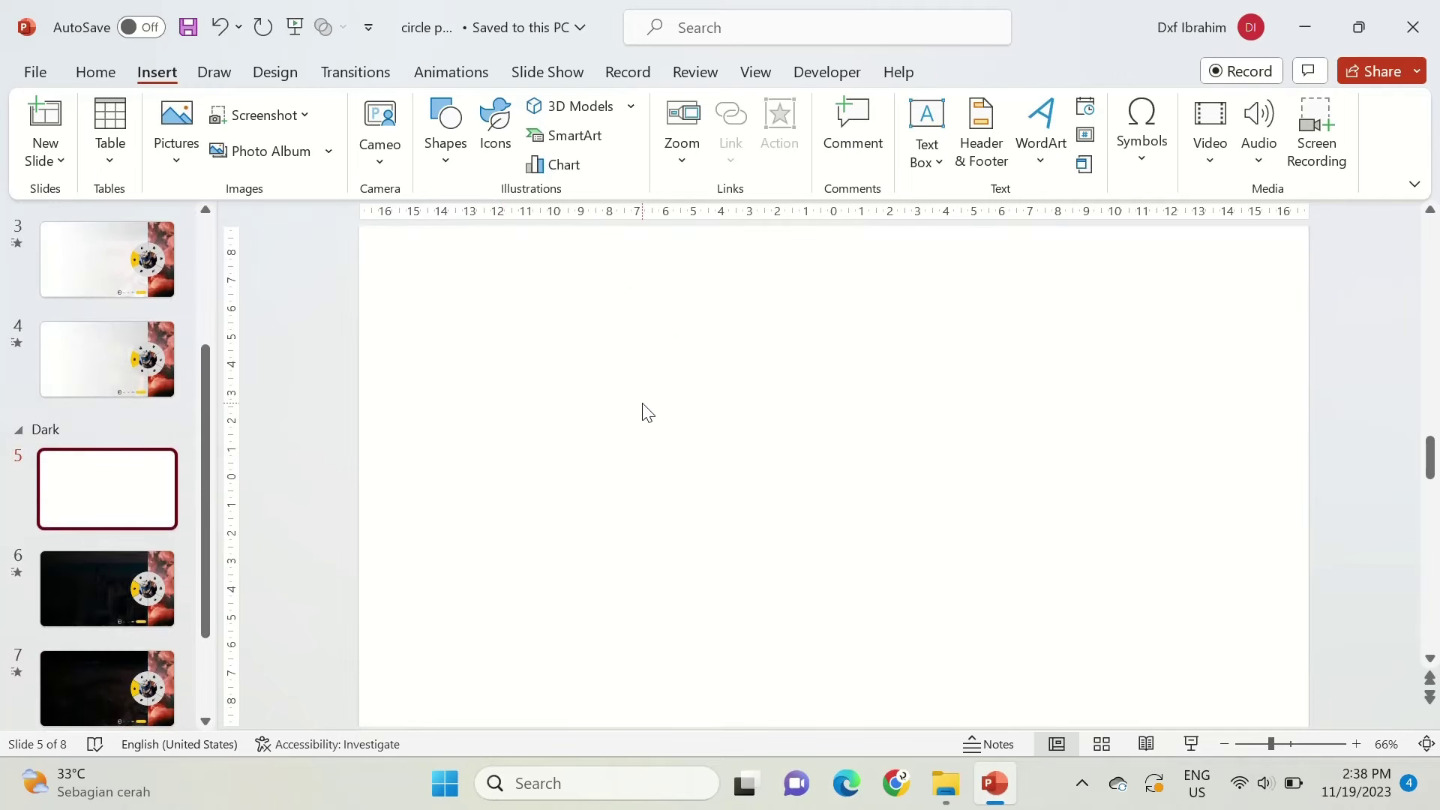
{"action": "key", "text": "ctrl+v"}
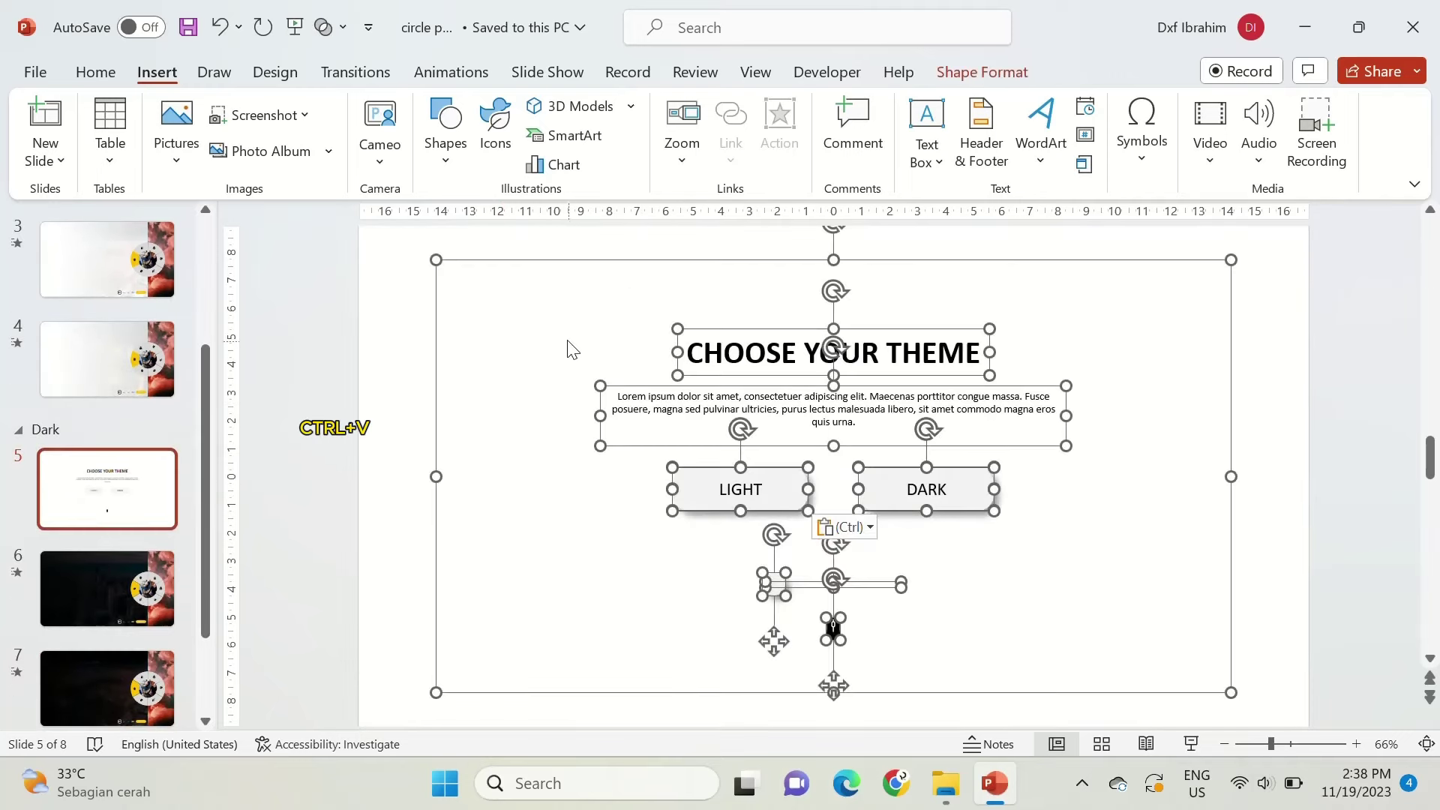
{"action": "left_click", "coordinate": [549, 331]}
Give slide 5 a dark grey background.
{"action": "right_click", "coordinate": [550, 331]}
{"action": "left_click", "coordinate": [634, 588]}
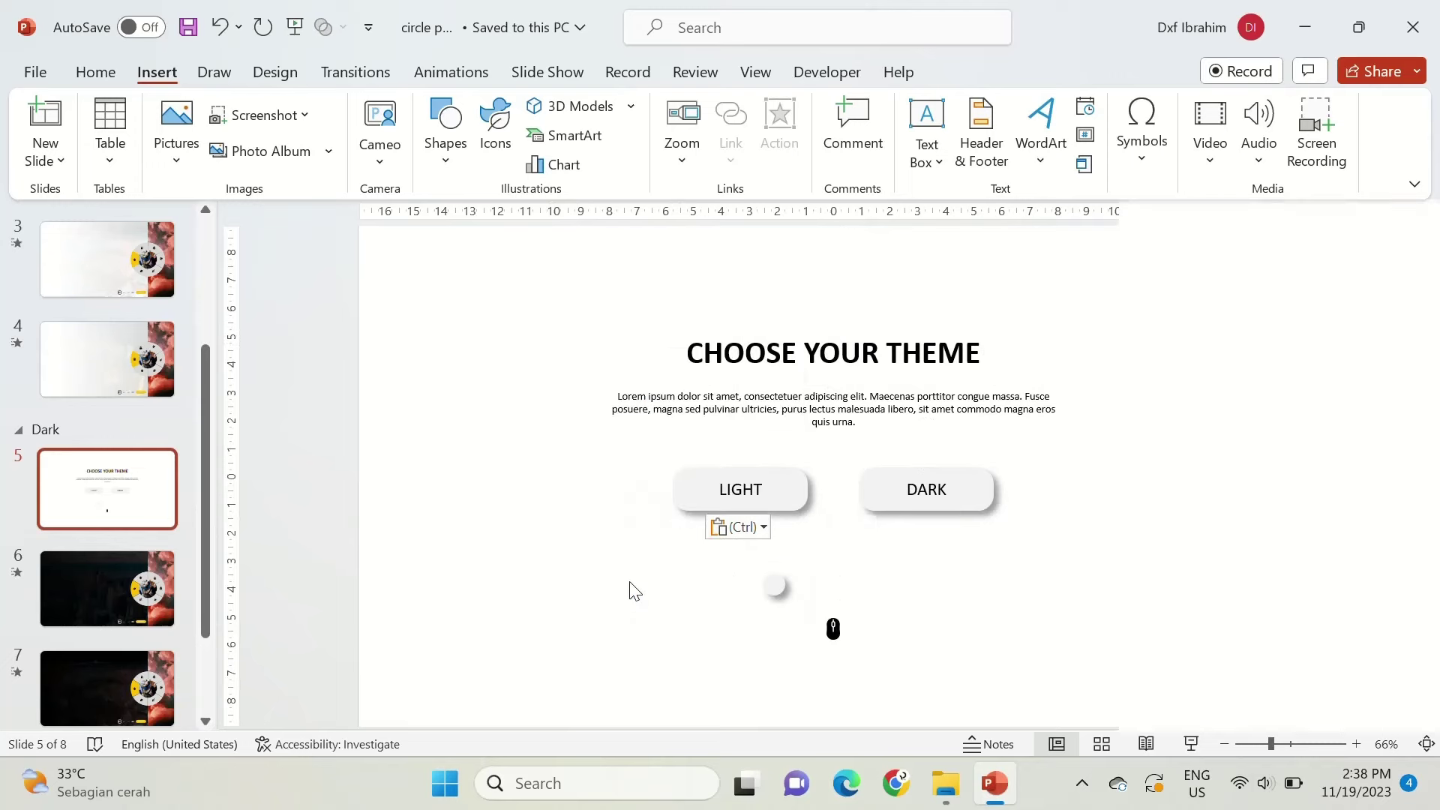
{"action": "left_click", "coordinate": [1389, 509]}
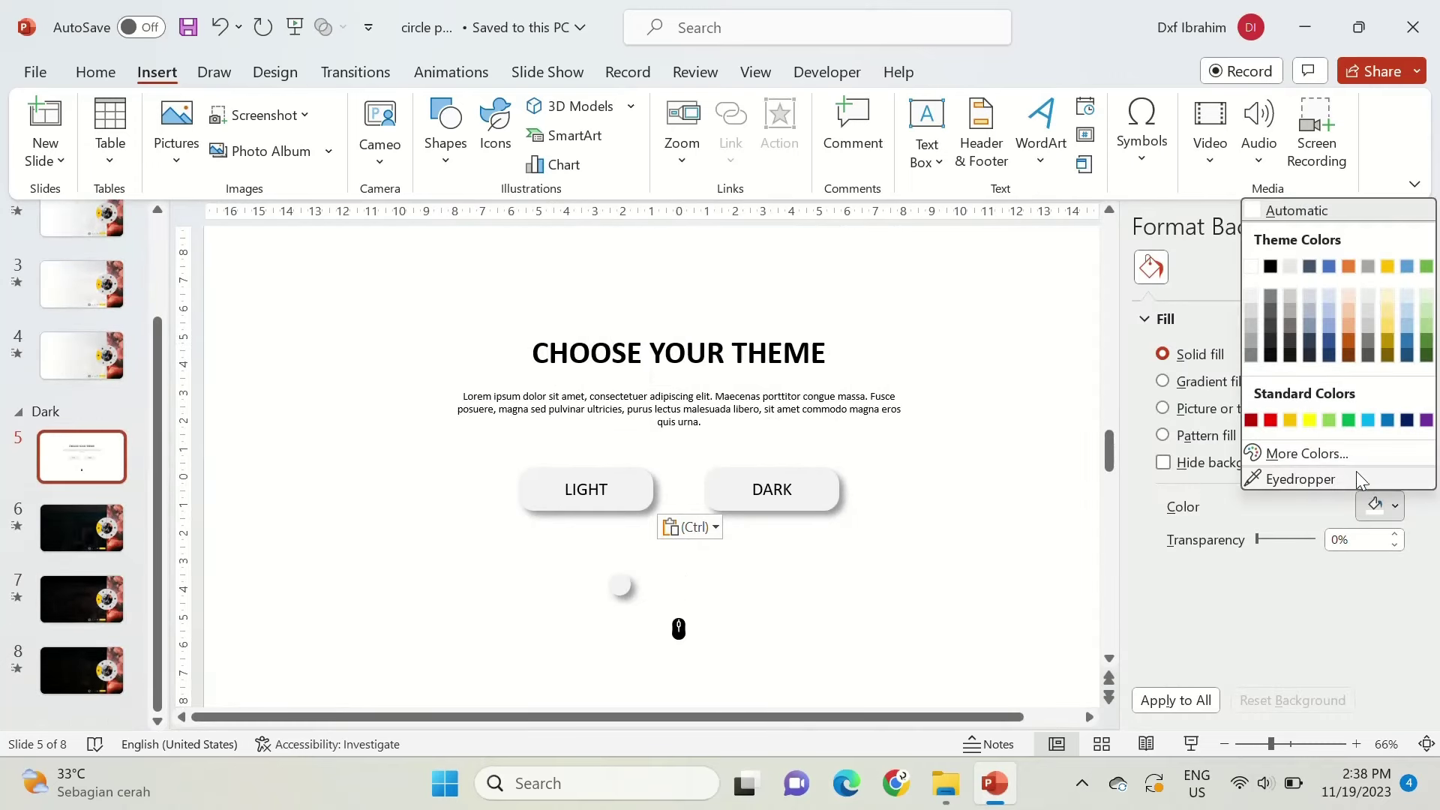
{"action": "left_click", "coordinate": [1273, 328]}
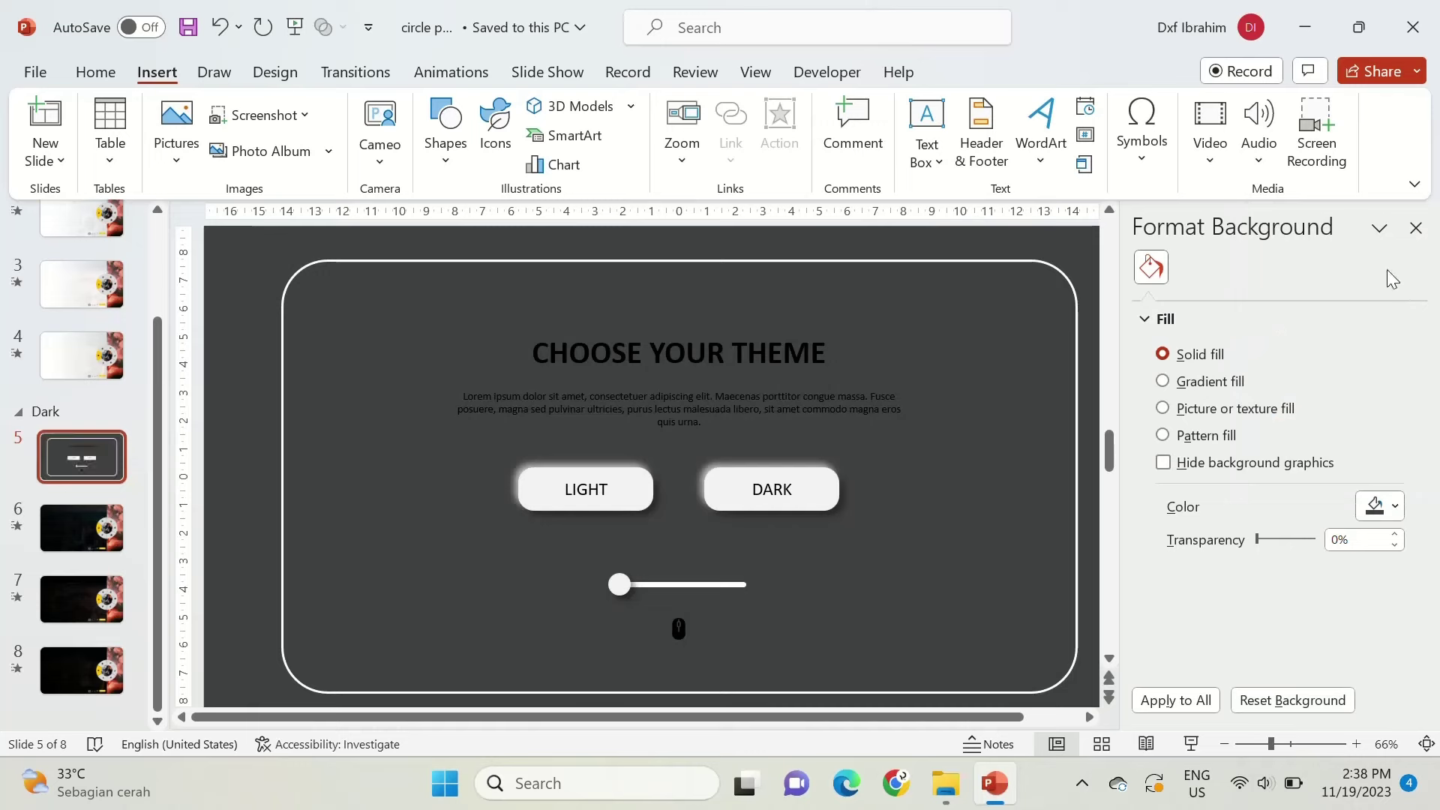
{"action": "left_click", "coordinate": [1420, 226]}
Make the rounded rectangle frame's outline black.
{"action": "left_click", "coordinate": [1122, 261]}
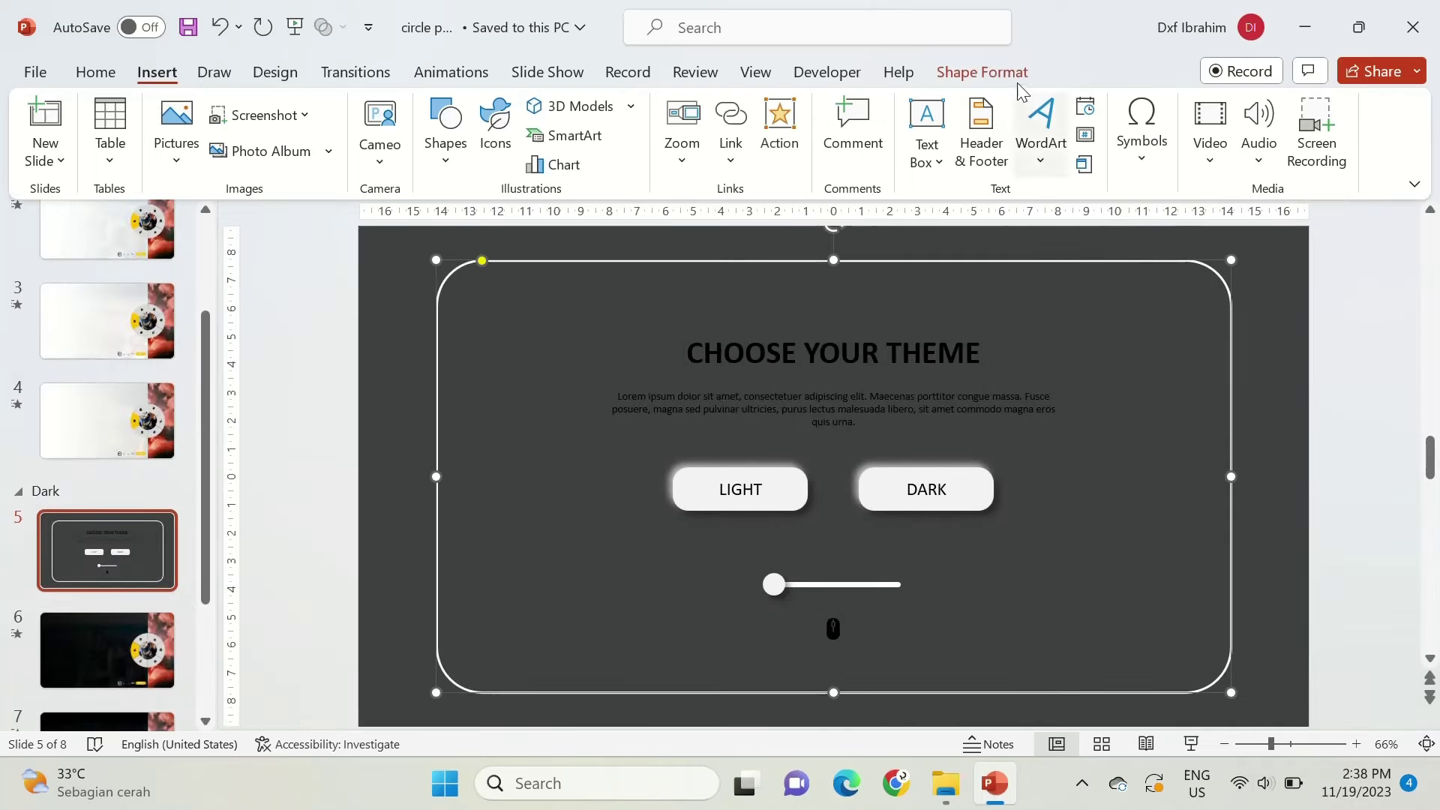
{"action": "left_click", "coordinate": [982, 72]}
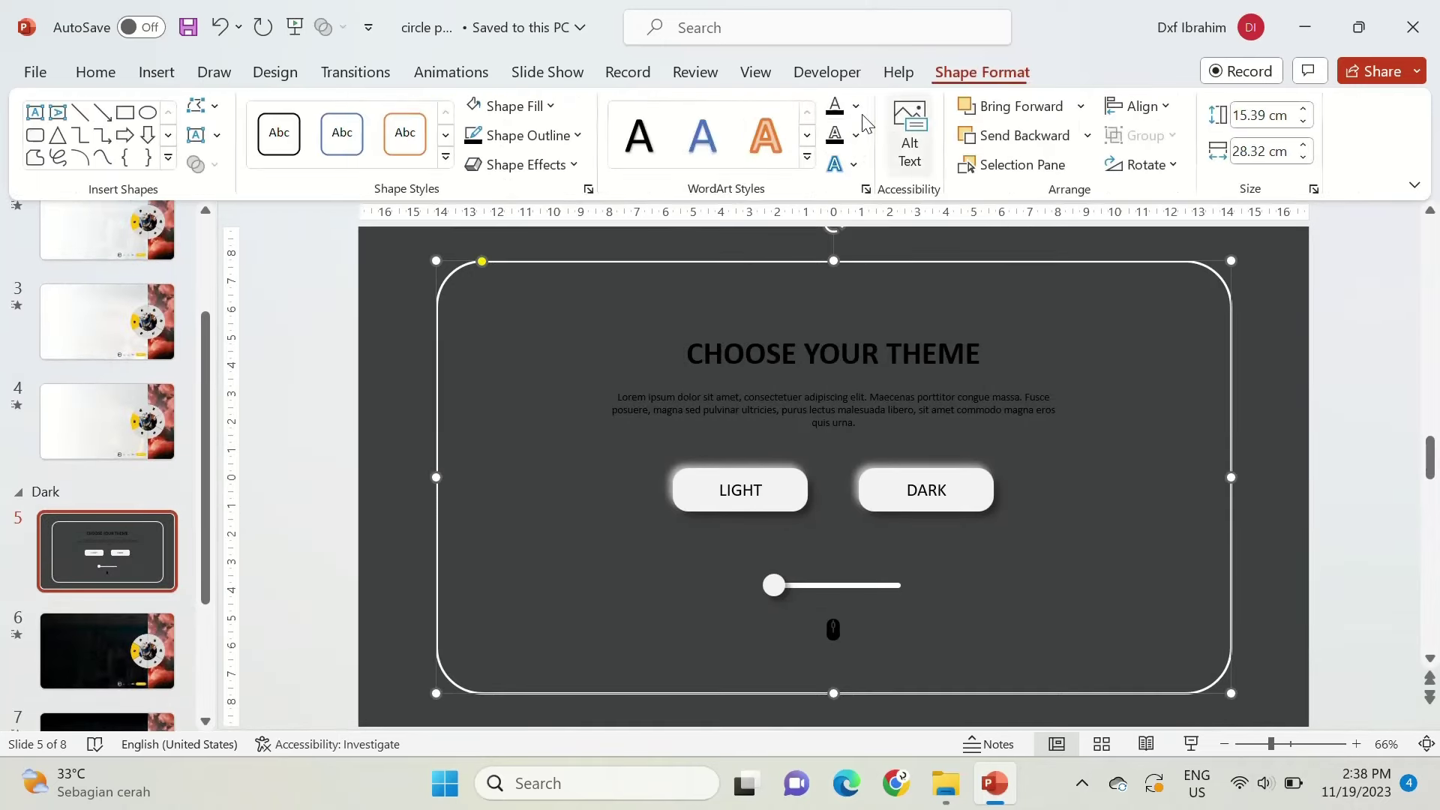
{"action": "left_click", "coordinate": [501, 138]}
{"action": "left_click", "coordinate": [491, 193]}
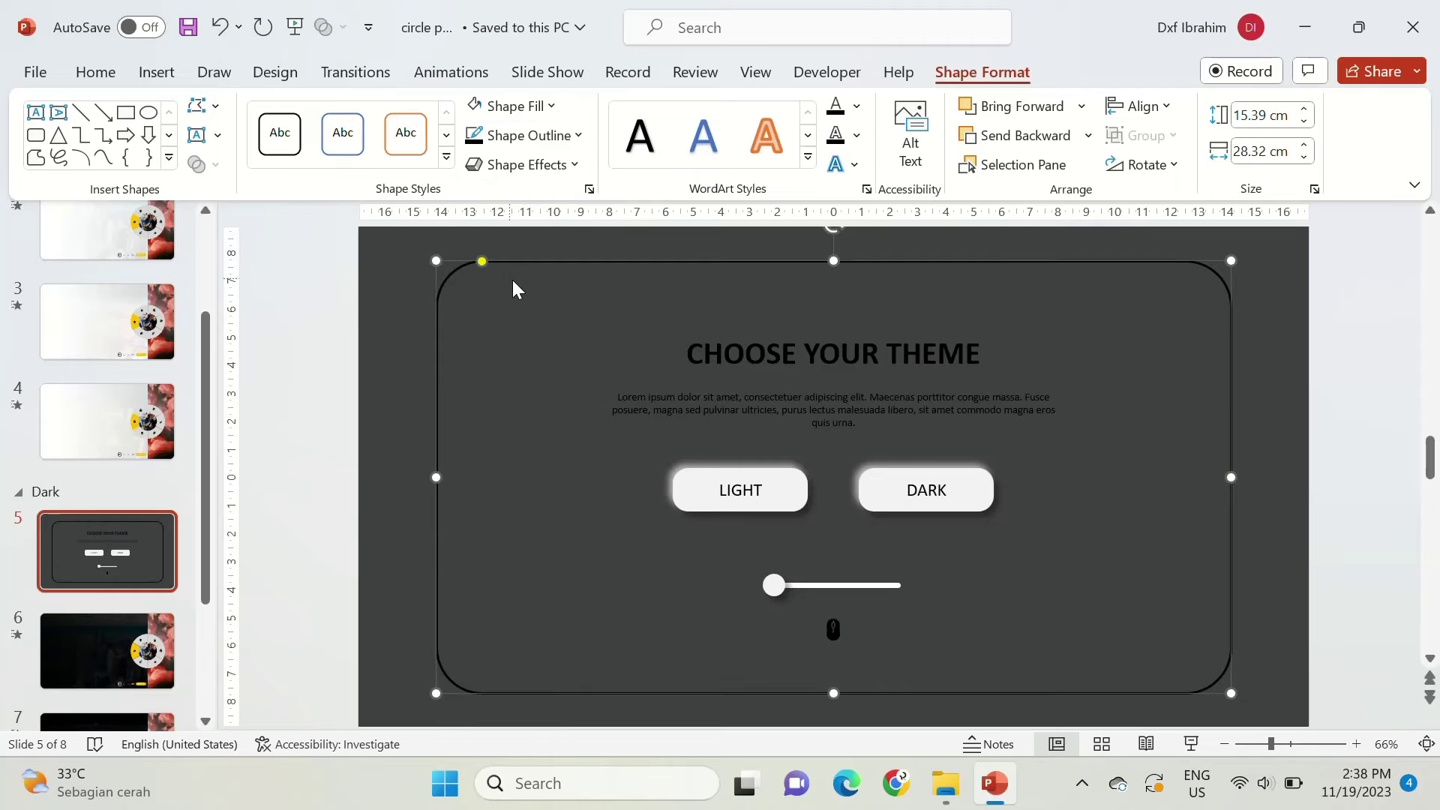
Make the CHOOSE YOUR THEME title white and give the body text a light font colour.
{"action": "left_click", "coordinate": [1010, 349]}
{"action": "left_click", "coordinate": [987, 347]}
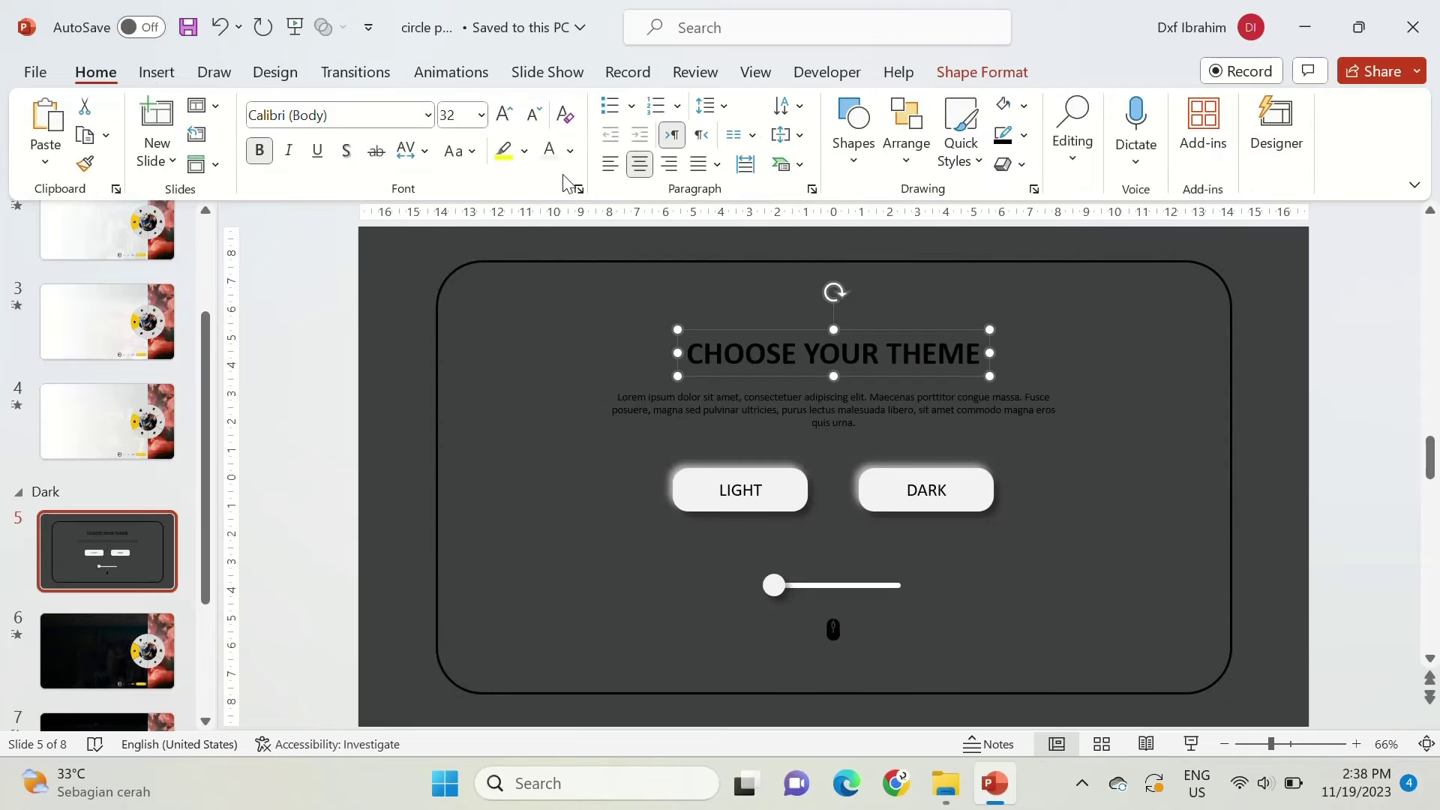
{"action": "left_click", "coordinate": [544, 210]}
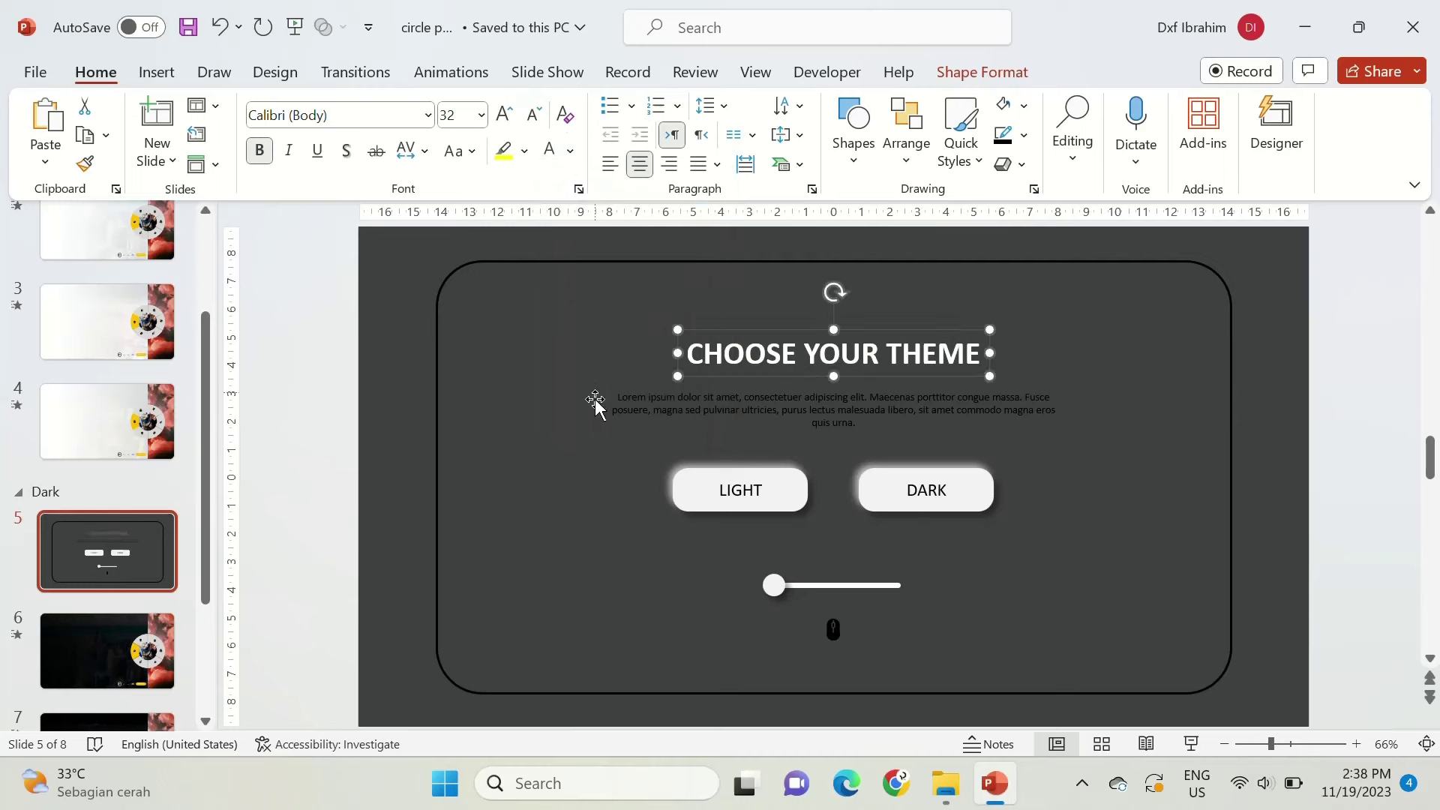
{"action": "left_click", "coordinate": [596, 403]}
{"action": "left_click", "coordinate": [570, 150]}
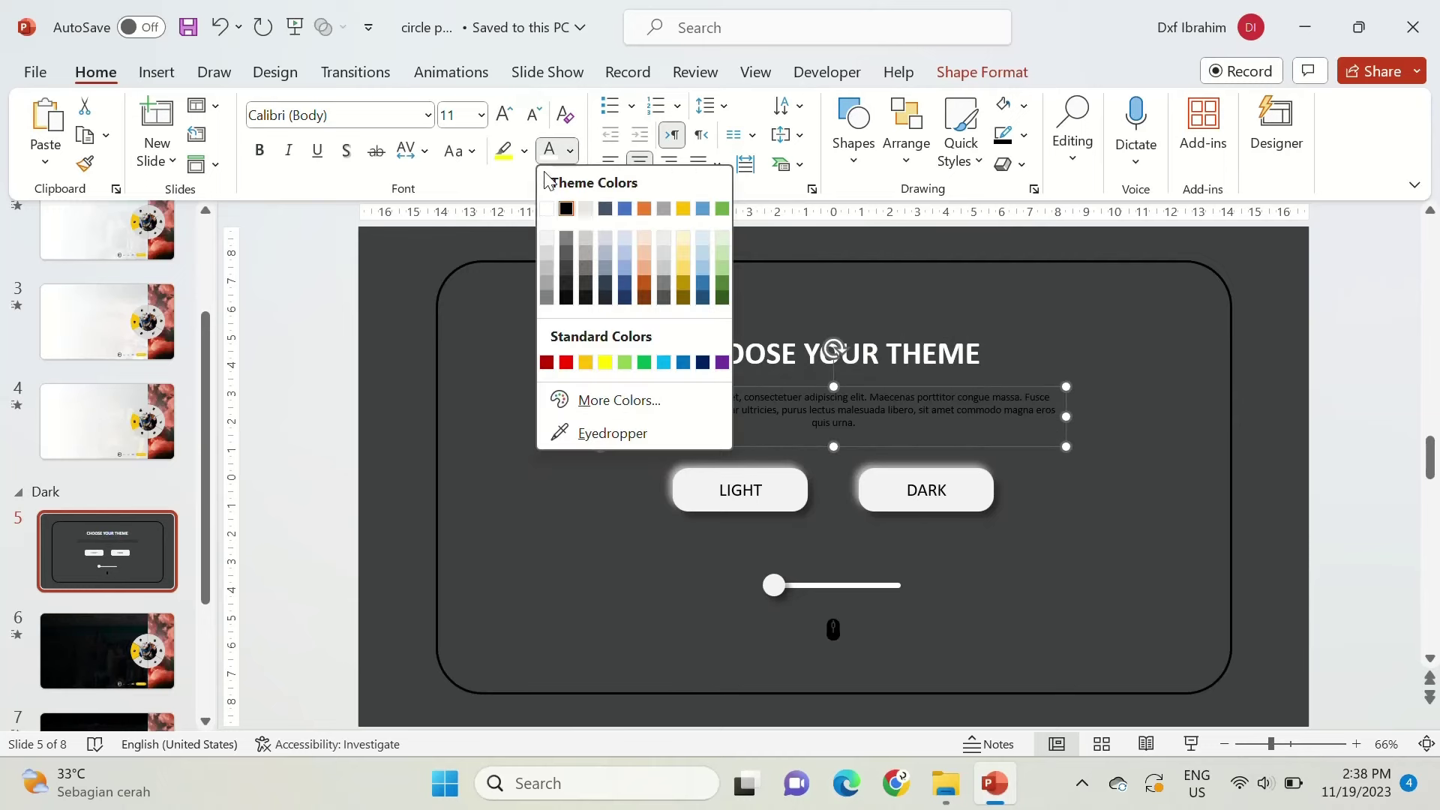
{"action": "left_click", "coordinate": [546, 255]}
{"action": "left_click", "coordinate": [559, 405]}
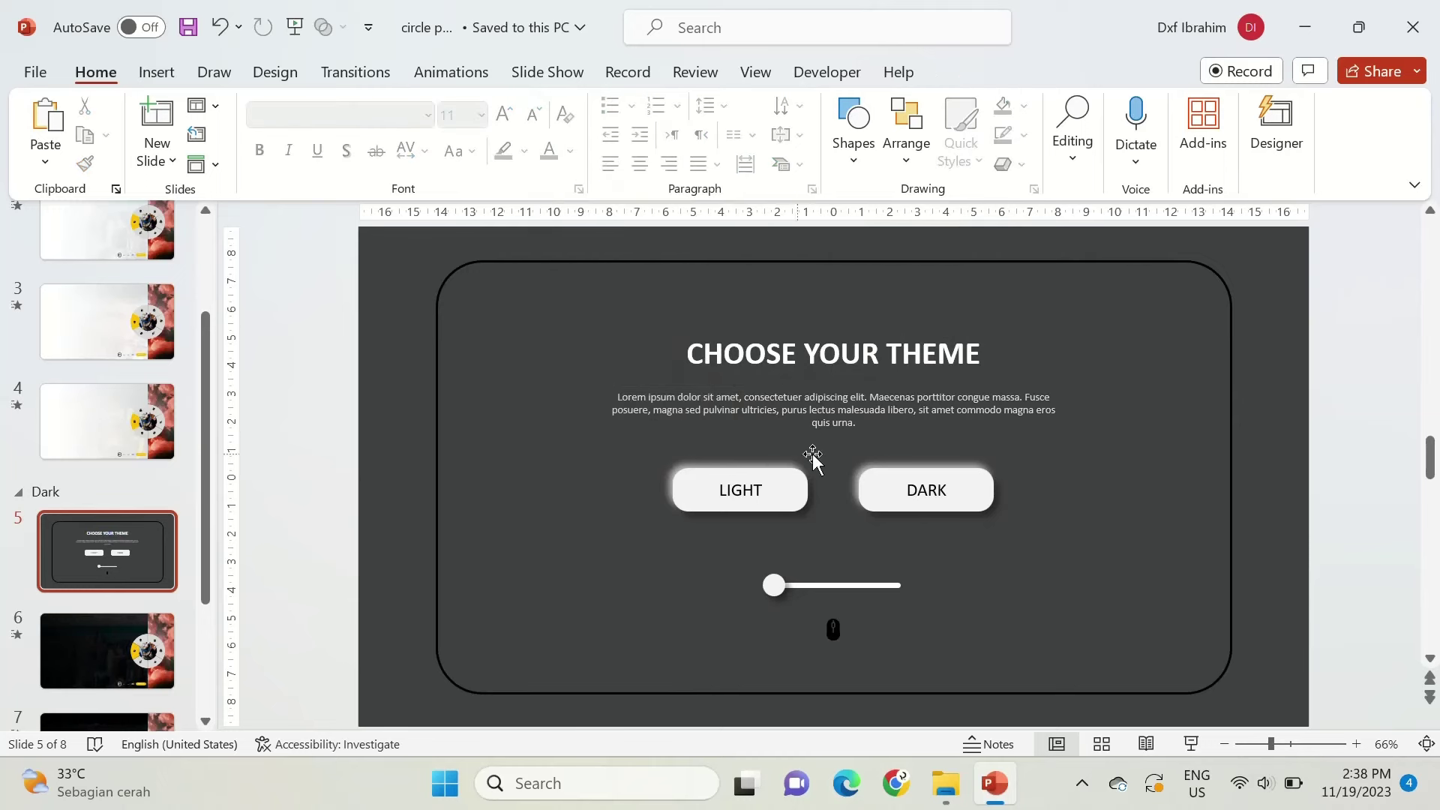
{"action": "left_click", "coordinate": [952, 480], "text": "shift"}
Give the LIGHT and DARK buttons an outer shadow: 48% transparency, 15 pt blur, 6 pt distance.
{"action": "left_click", "coordinate": [791, 484], "text": "shift"}
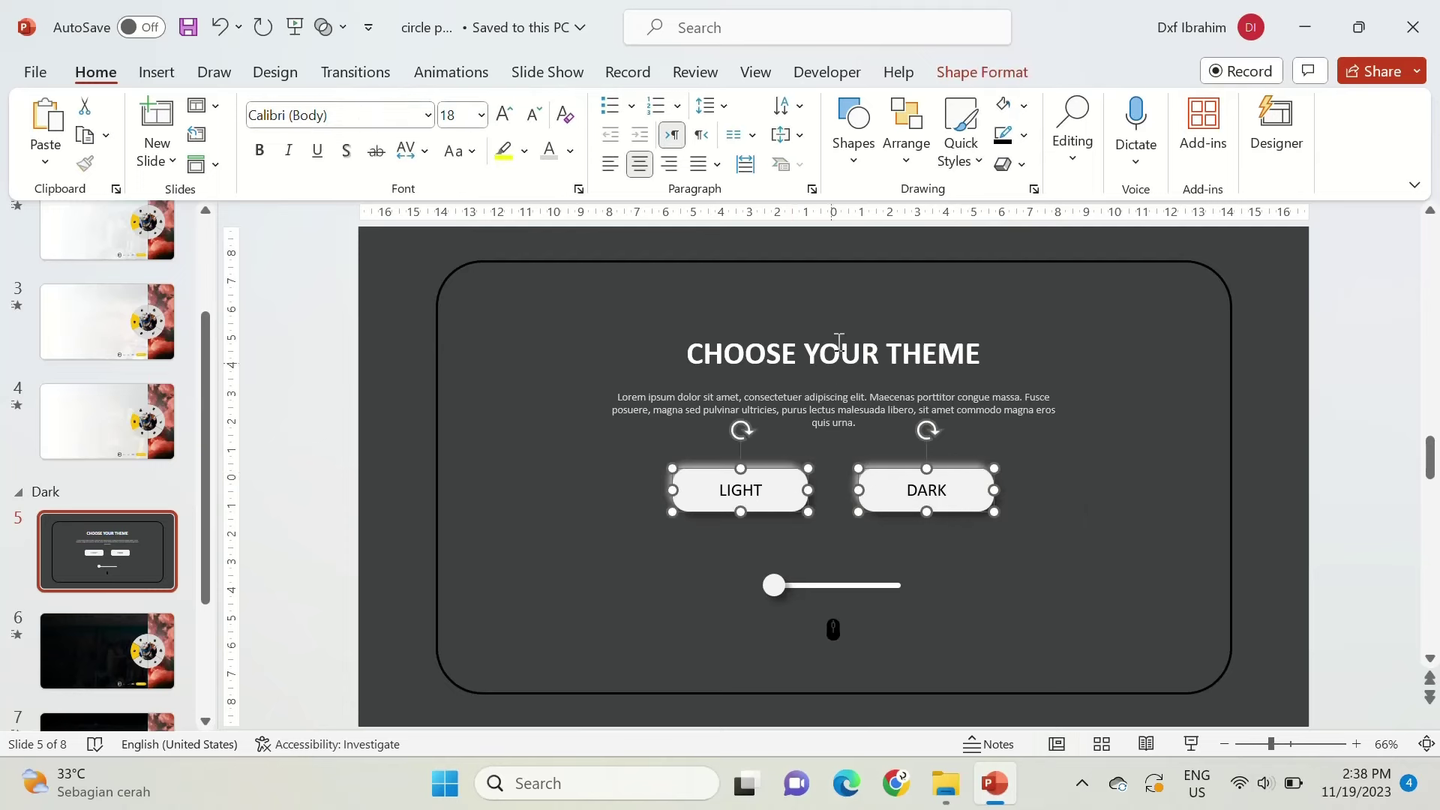
{"action": "left_click", "coordinate": [1035, 189]}
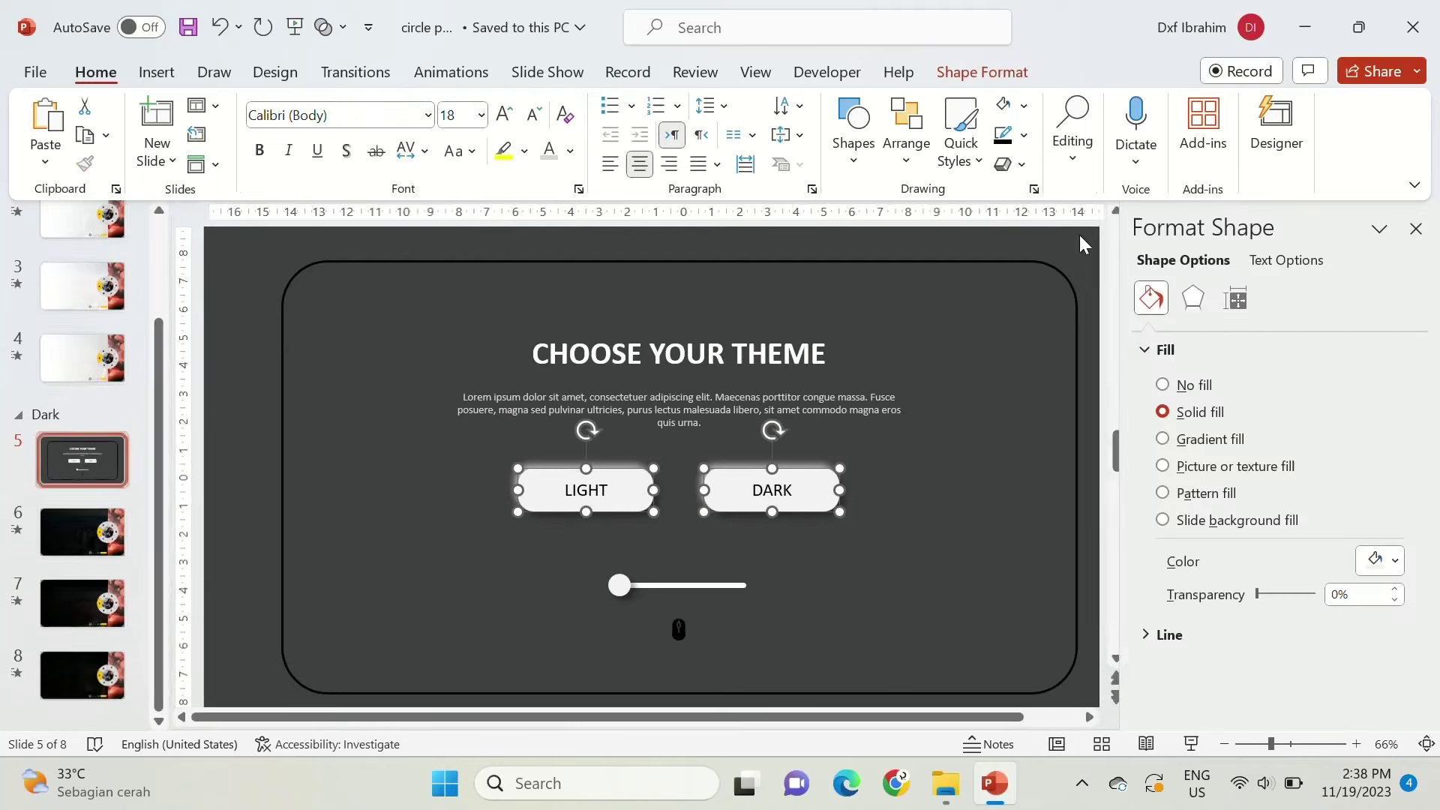
{"action": "left_click", "coordinate": [1193, 299]}
{"action": "left_click", "coordinate": [1370, 382]}
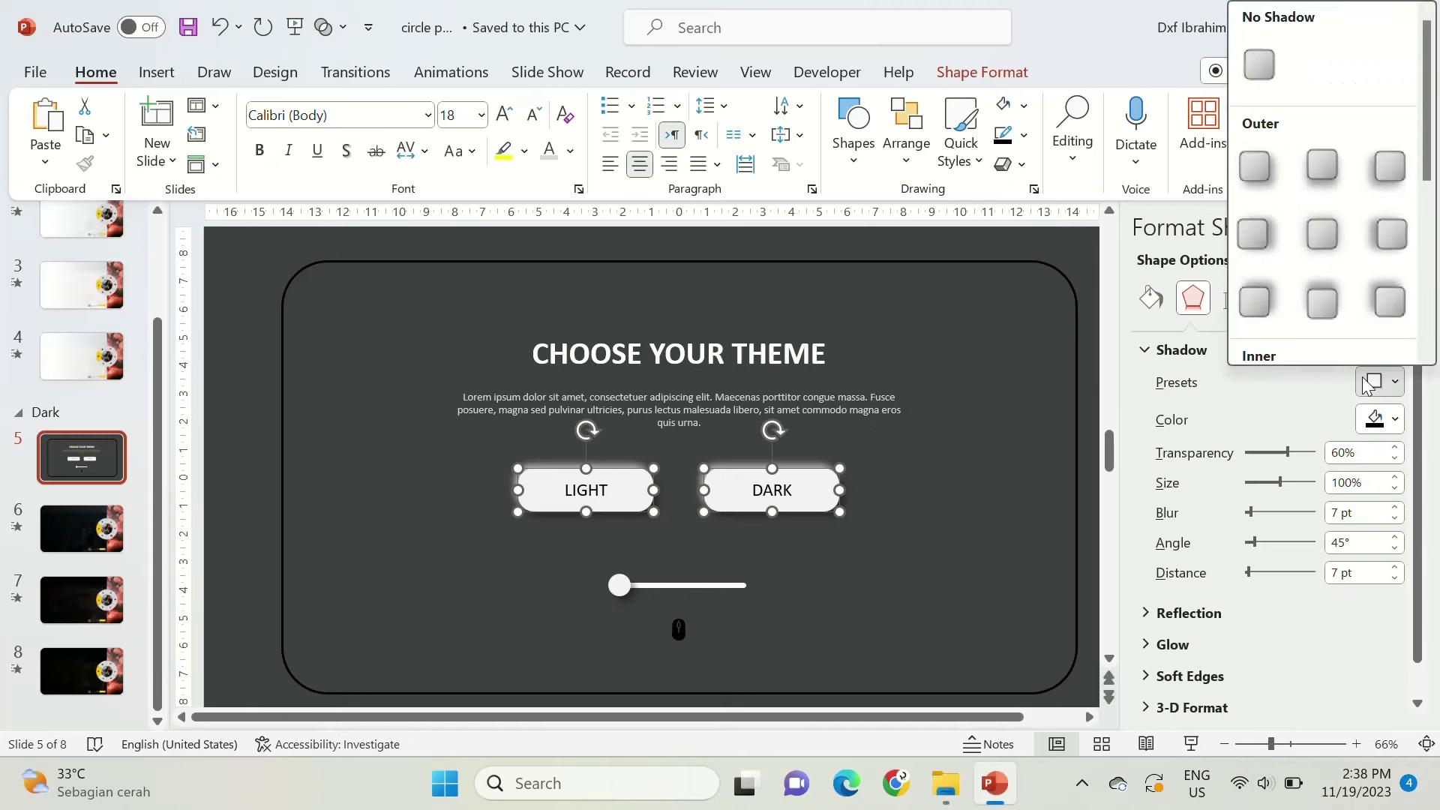
{"action": "left_click", "coordinate": [1255, 167]}
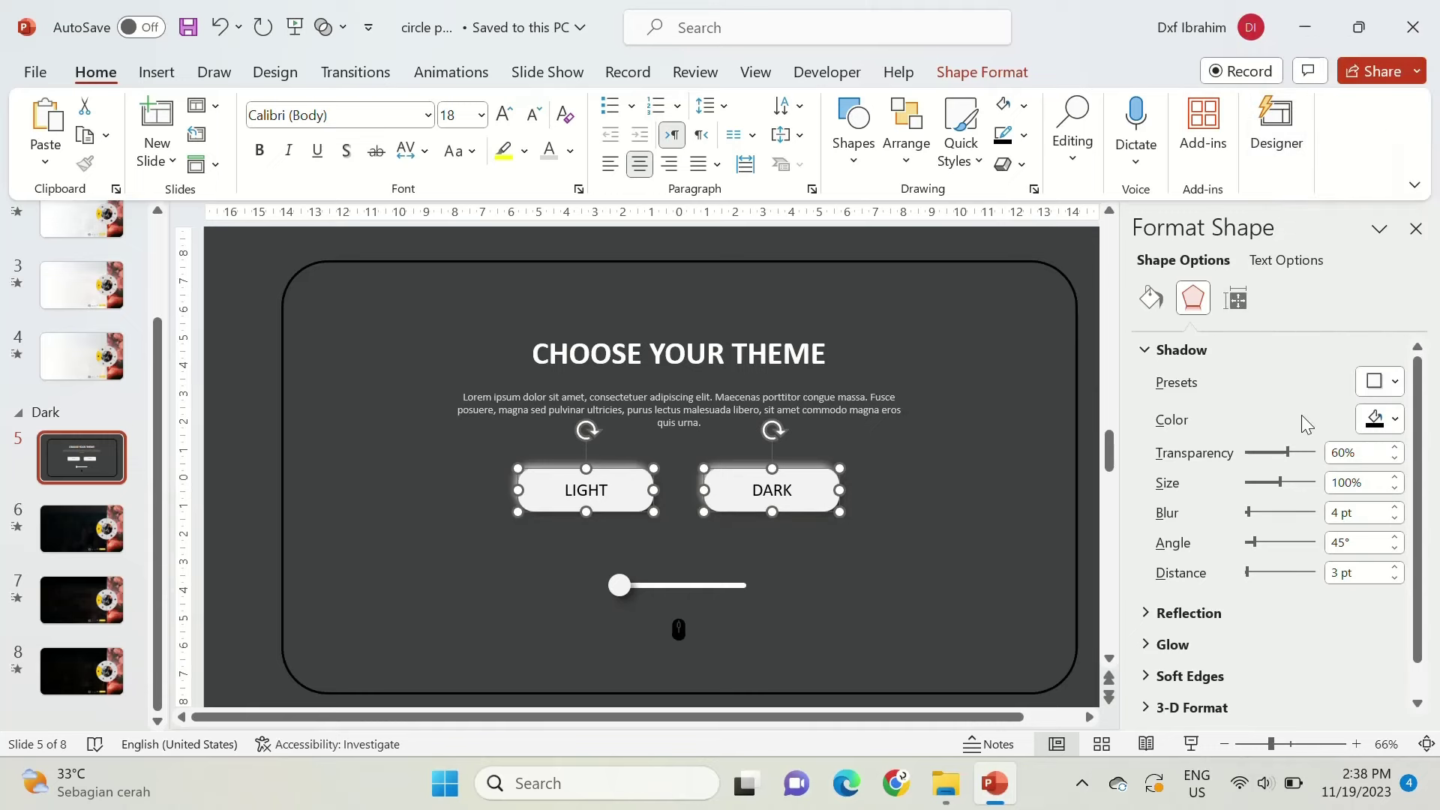
{"action": "left_click", "coordinate": [1395, 458]}
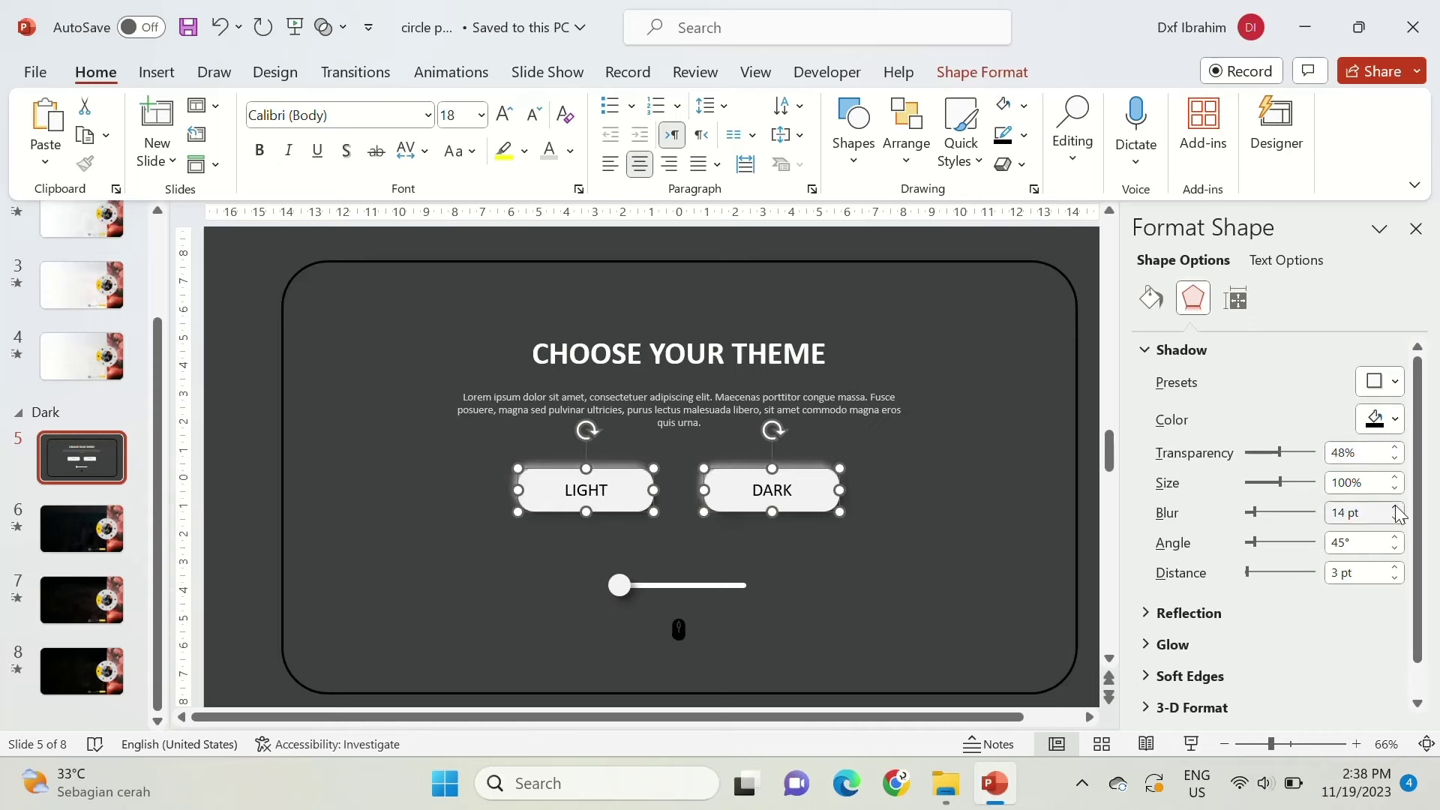
{"action": "left_click", "coordinate": [1395, 508]}
{"action": "left_click", "coordinate": [1395, 568]}
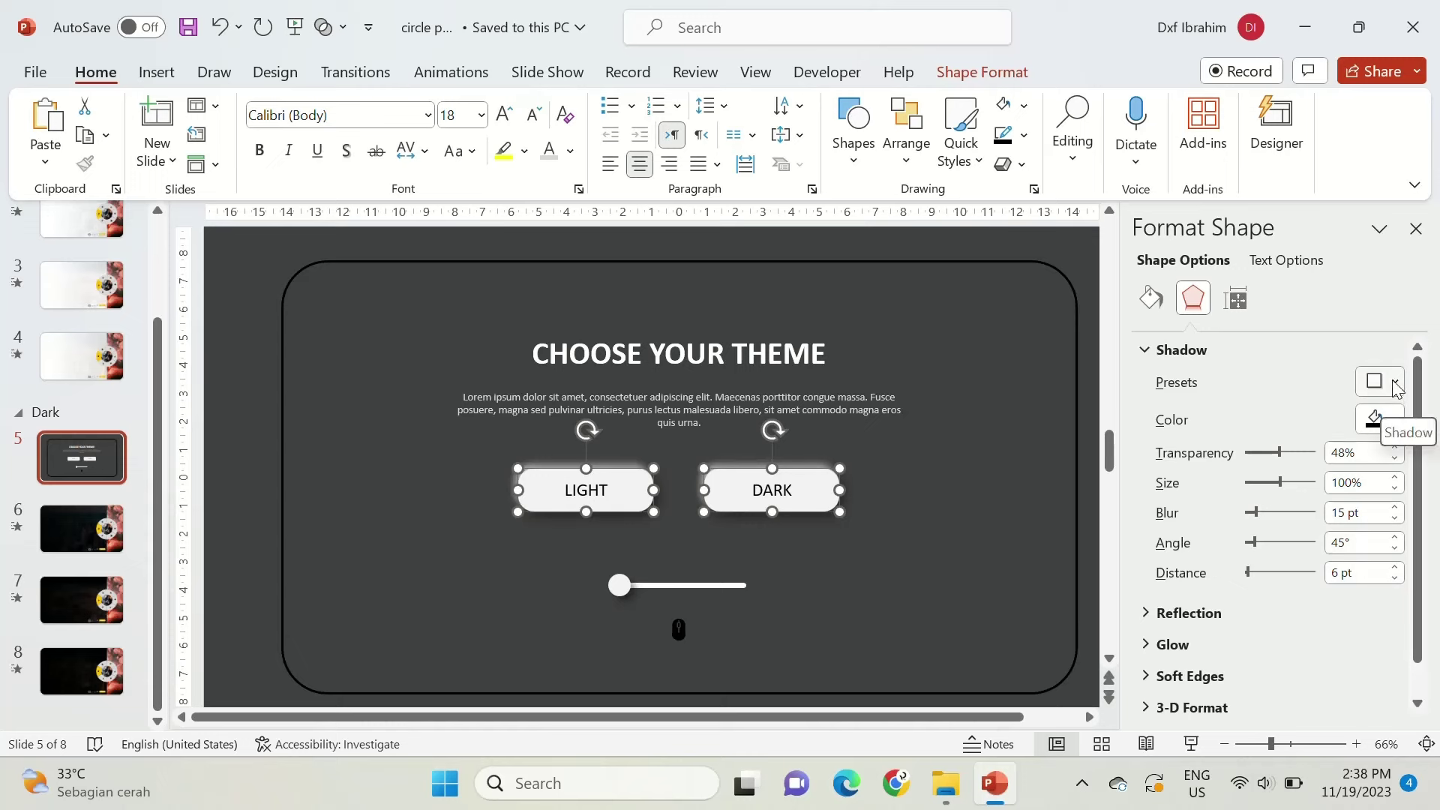
Try a dark fill on the buttons, then undo it.
{"action": "left_click", "coordinate": [1151, 298]}
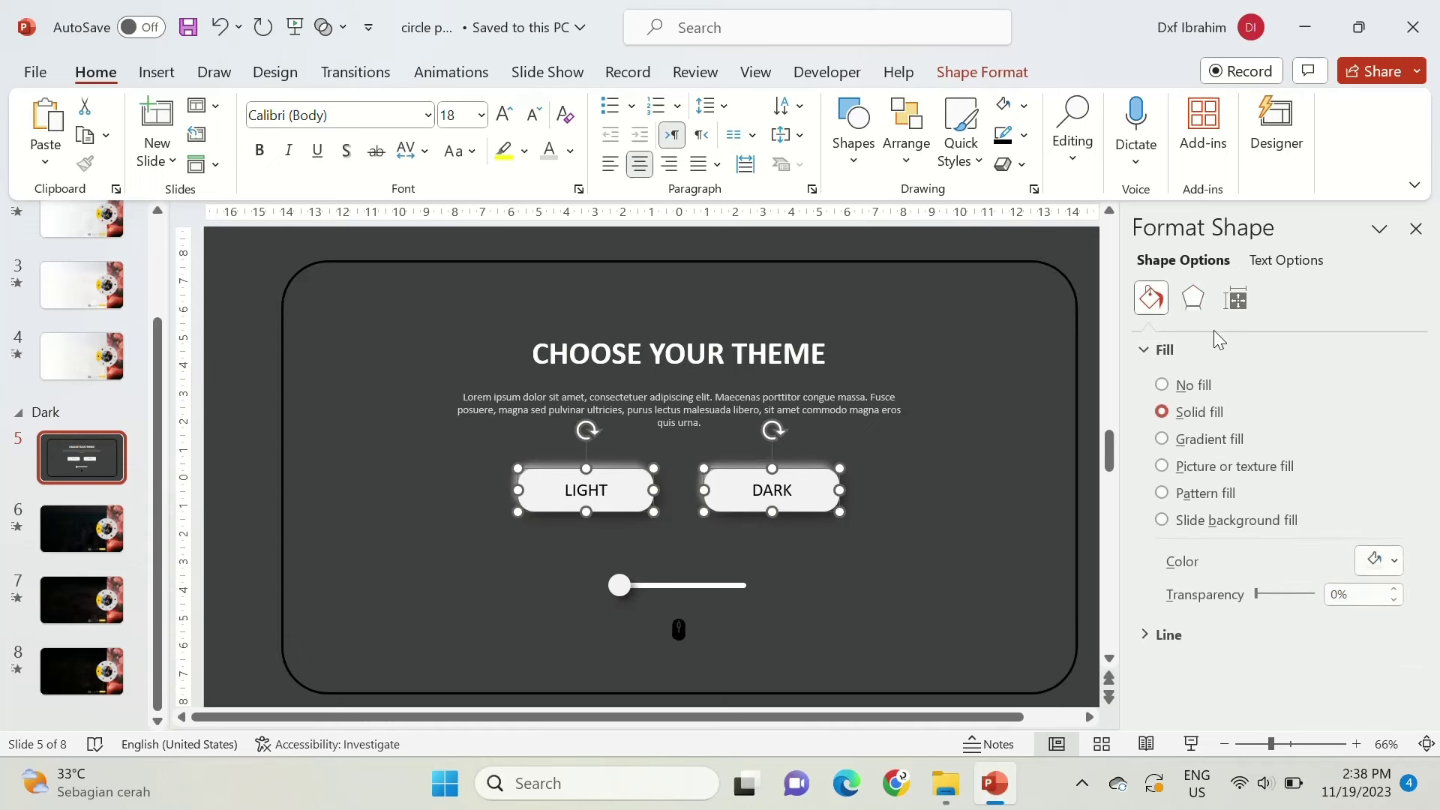
{"action": "left_click", "coordinate": [1376, 561]}
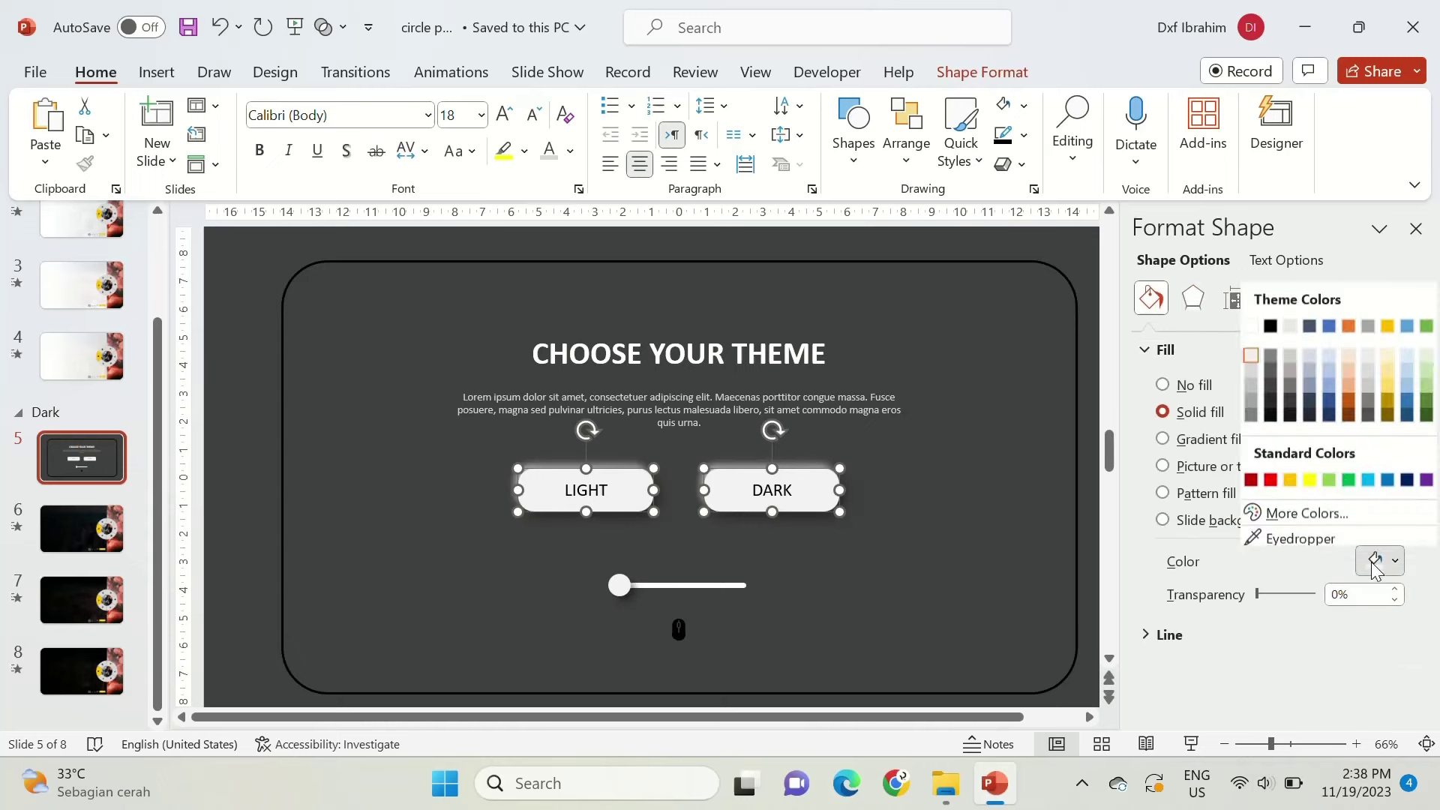
{"action": "left_click", "coordinate": [1272, 387]}
{"action": "right_click", "coordinate": [822, 492]}
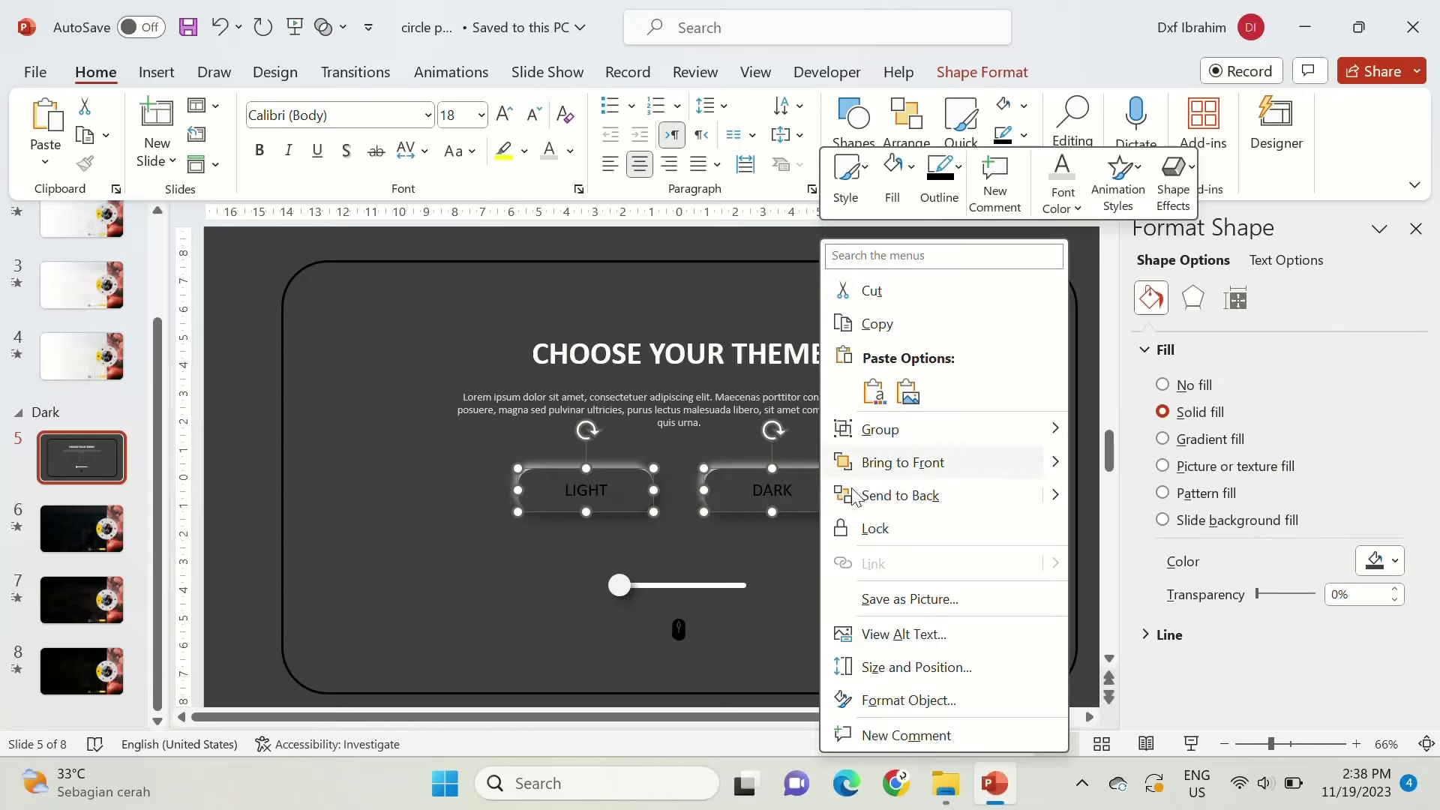
{"action": "key", "text": "ctrl+z"}
Make the buttons' shadow more transparent and fill both buttons dark gray.
{"action": "left_click", "coordinate": [825, 491]}
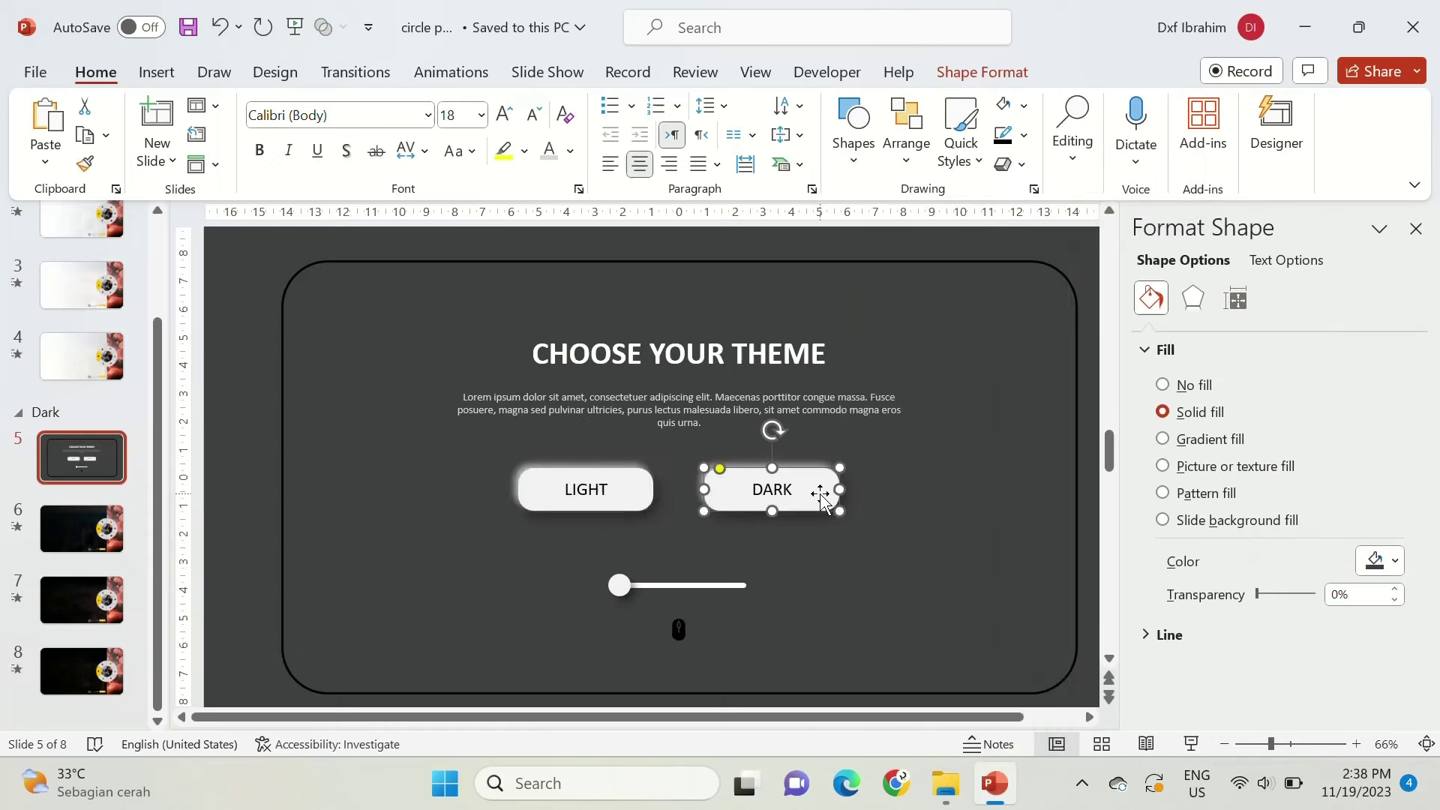
{"action": "left_click", "coordinate": [638, 498], "text": "shift"}
{"action": "left_click", "coordinate": [1192, 303]}
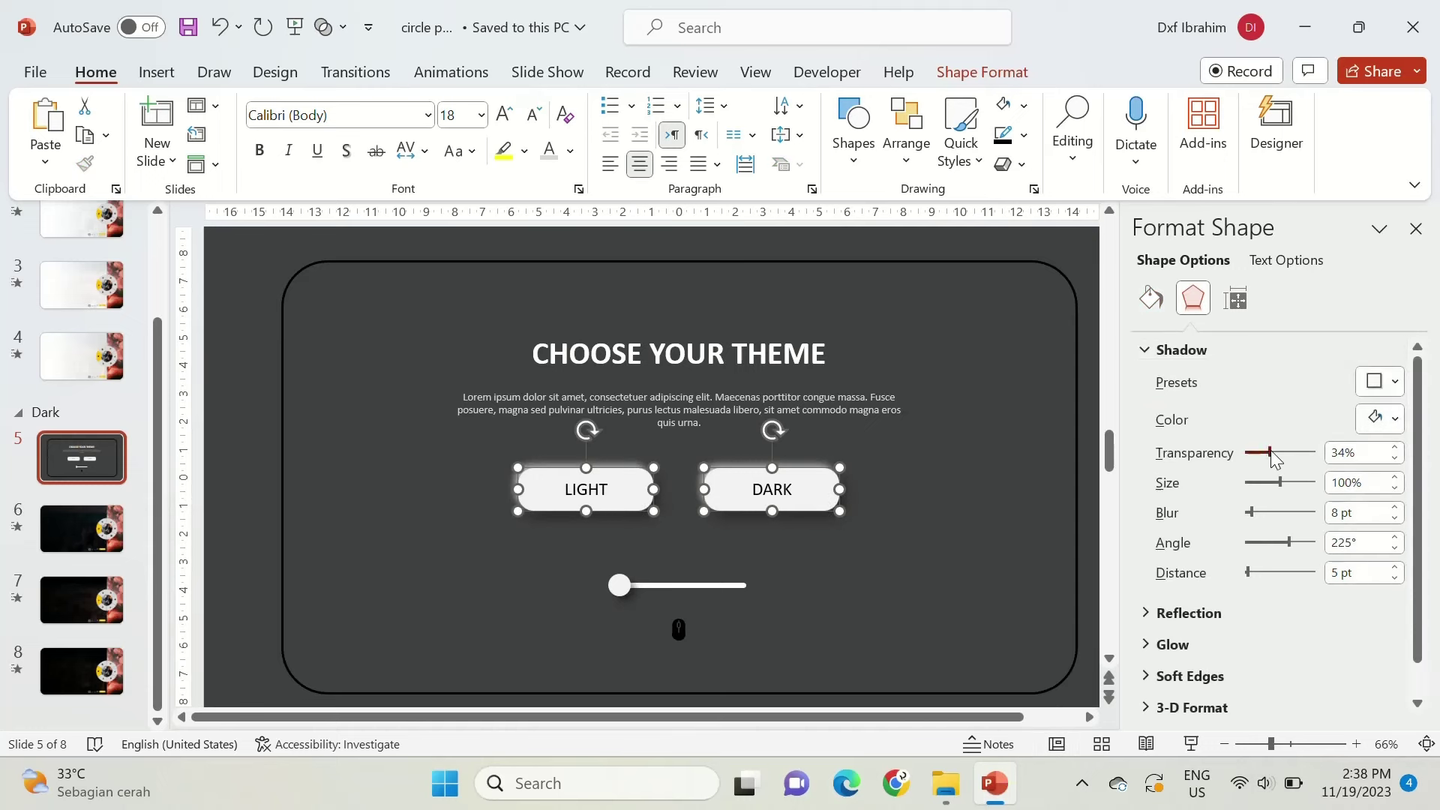
{"action": "left_click_drag", "start_coordinate": [1270, 451], "coordinate": [1284, 451]}
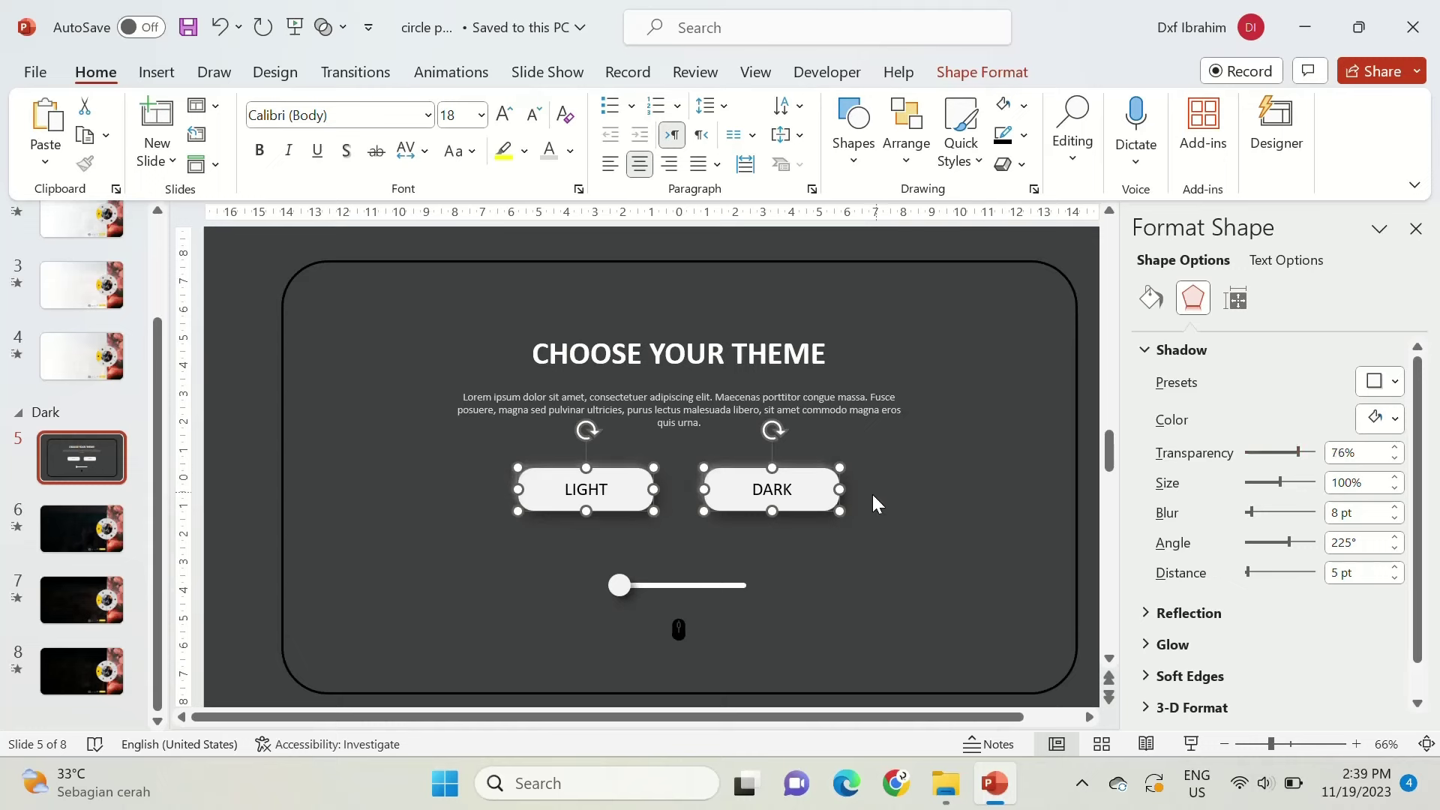
{"action": "left_click", "coordinate": [1025, 106]}
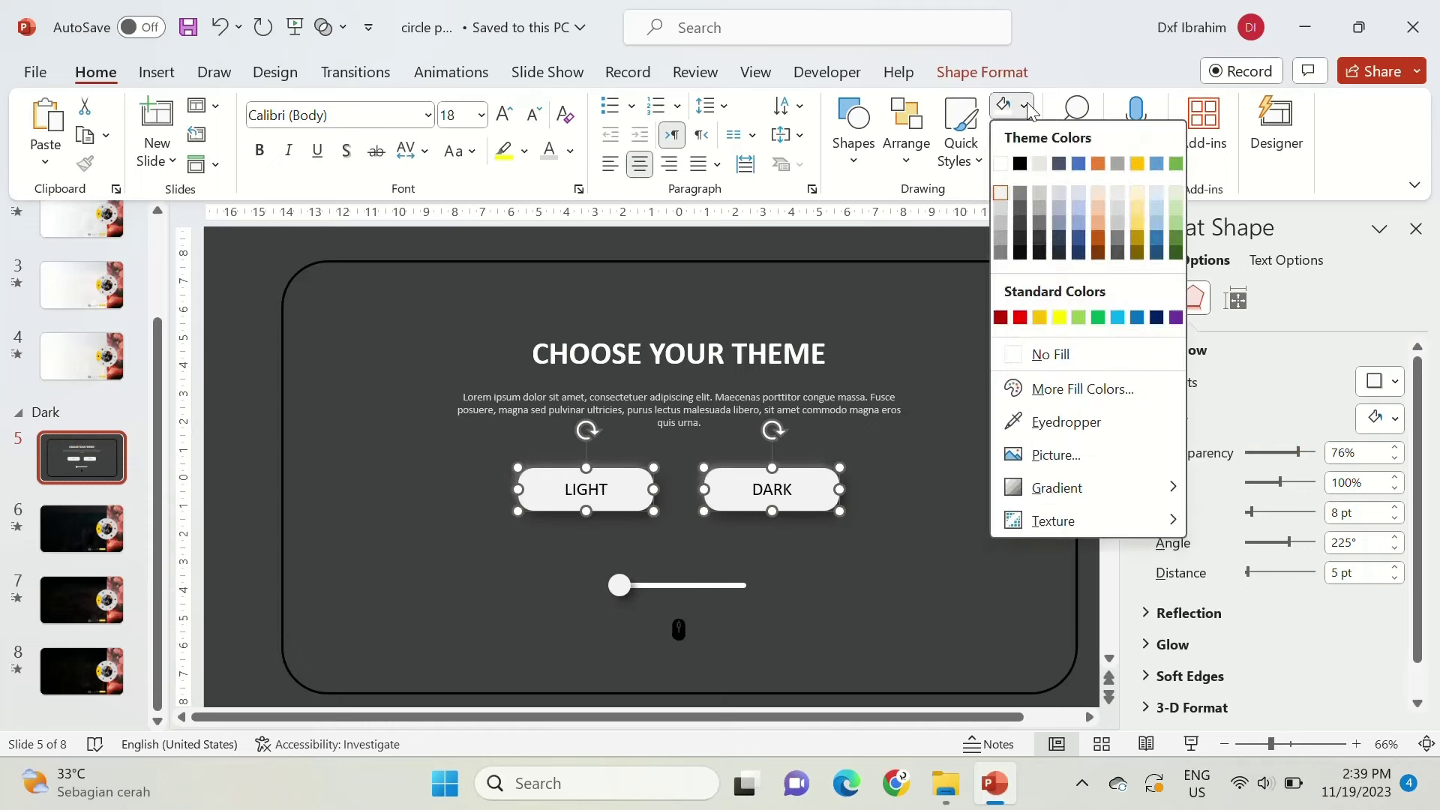
{"action": "left_click", "coordinate": [1018, 228]}
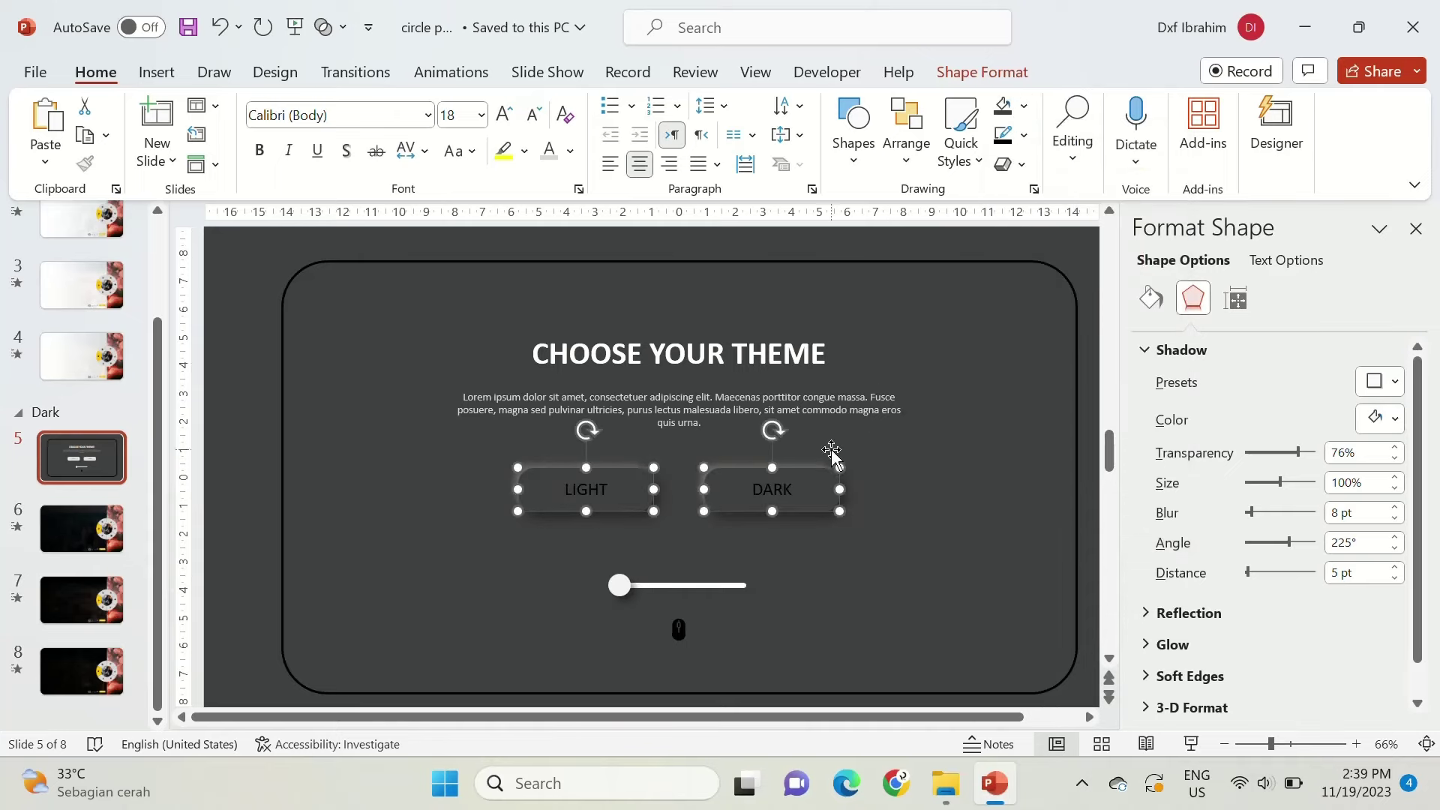
Copy the DARK button's styling onto the slider knob with Format Painter.
{"action": "right_click", "coordinate": [822, 469]}
{"action": "left_click", "coordinate": [885, 489]}
{"action": "left_click", "coordinate": [902, 497]}
{"action": "left_click", "coordinate": [823, 504]}
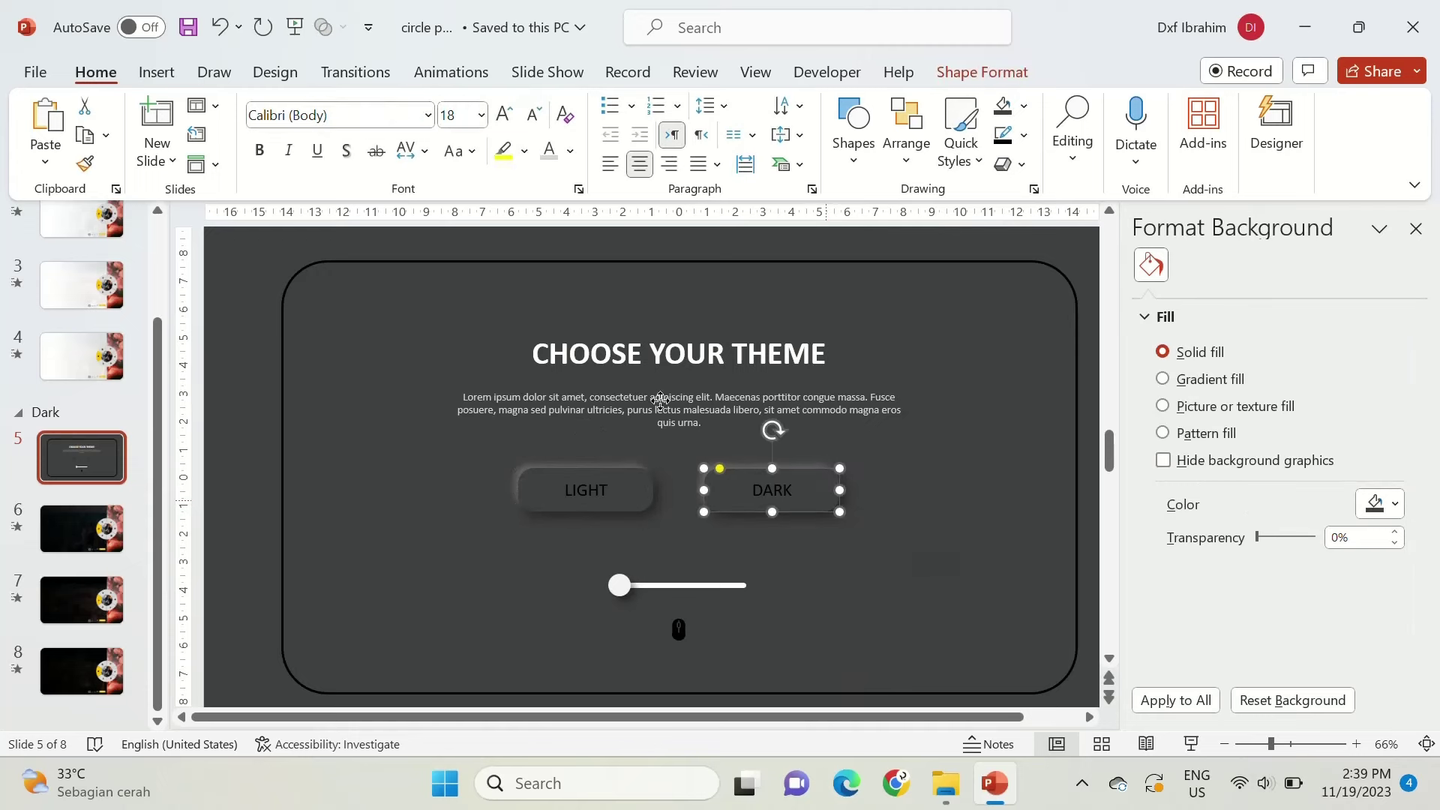
{"action": "left_click", "coordinate": [85, 164]}
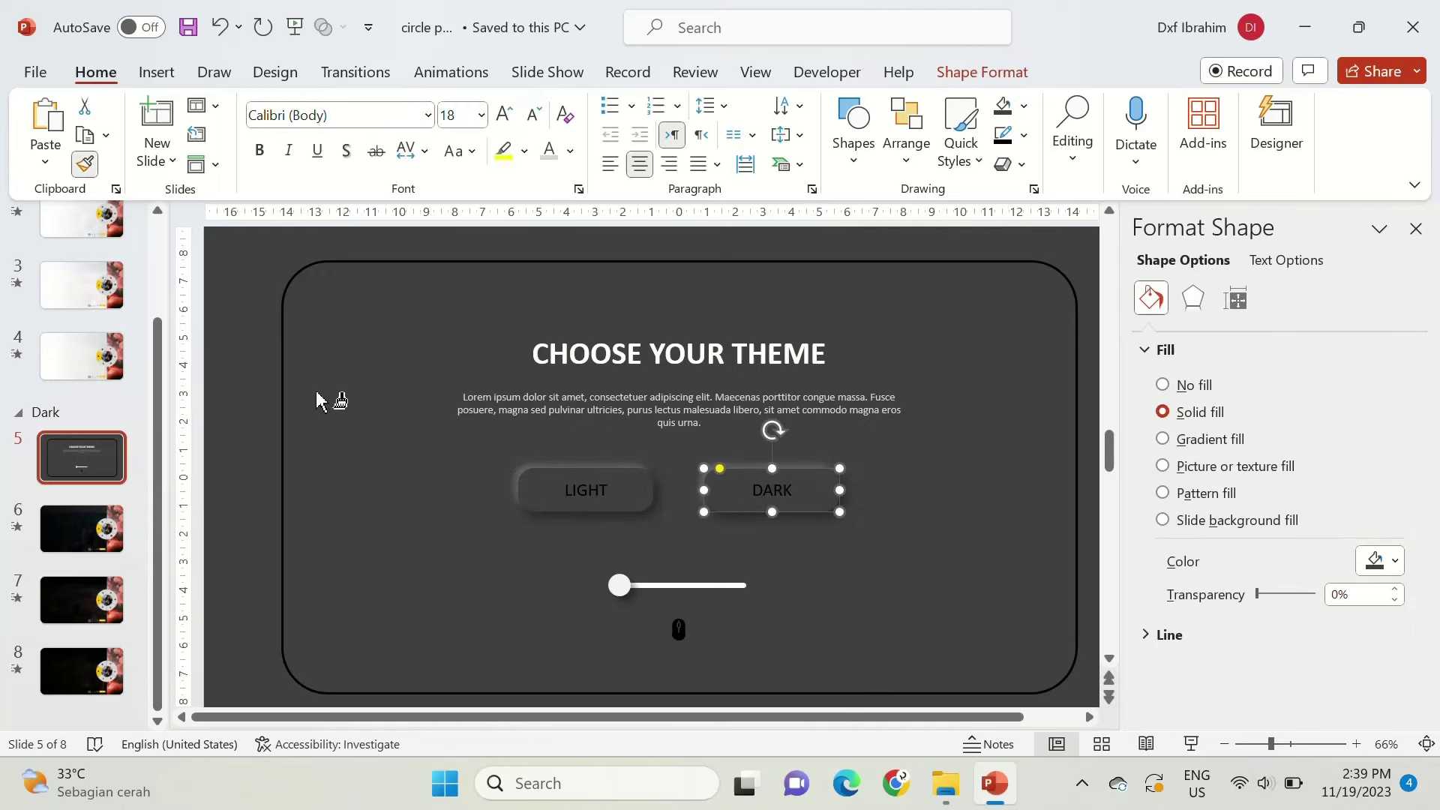
{"action": "left_click", "coordinate": [620, 586]}
Make the slider line black and move the knob to the right end.
{"action": "left_click", "coordinate": [716, 591]}
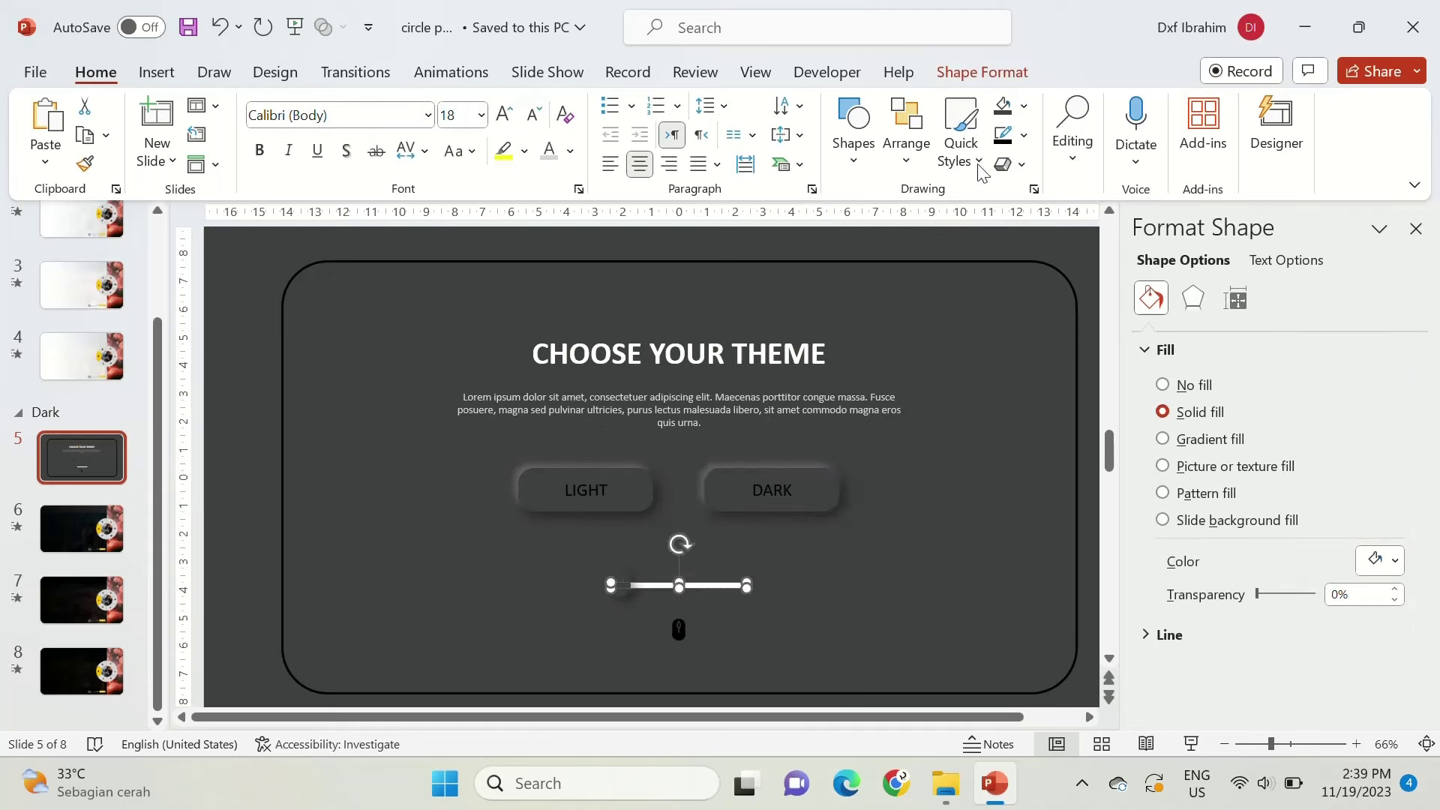
{"action": "left_click", "coordinate": [1024, 107]}
{"action": "left_click", "coordinate": [1021, 166]}
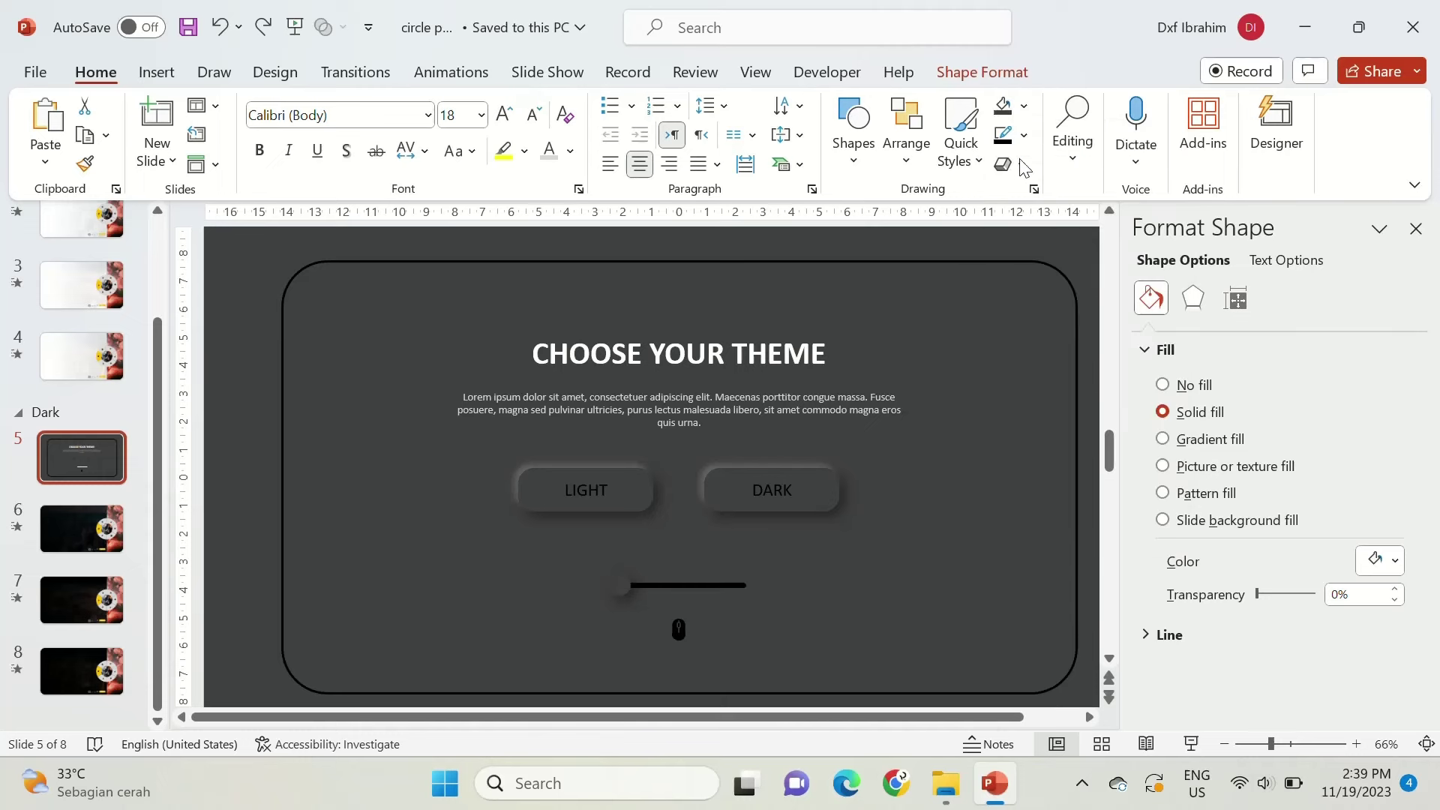
{"action": "left_click", "coordinate": [630, 600]}
{"action": "left_click", "coordinate": [624, 587]}
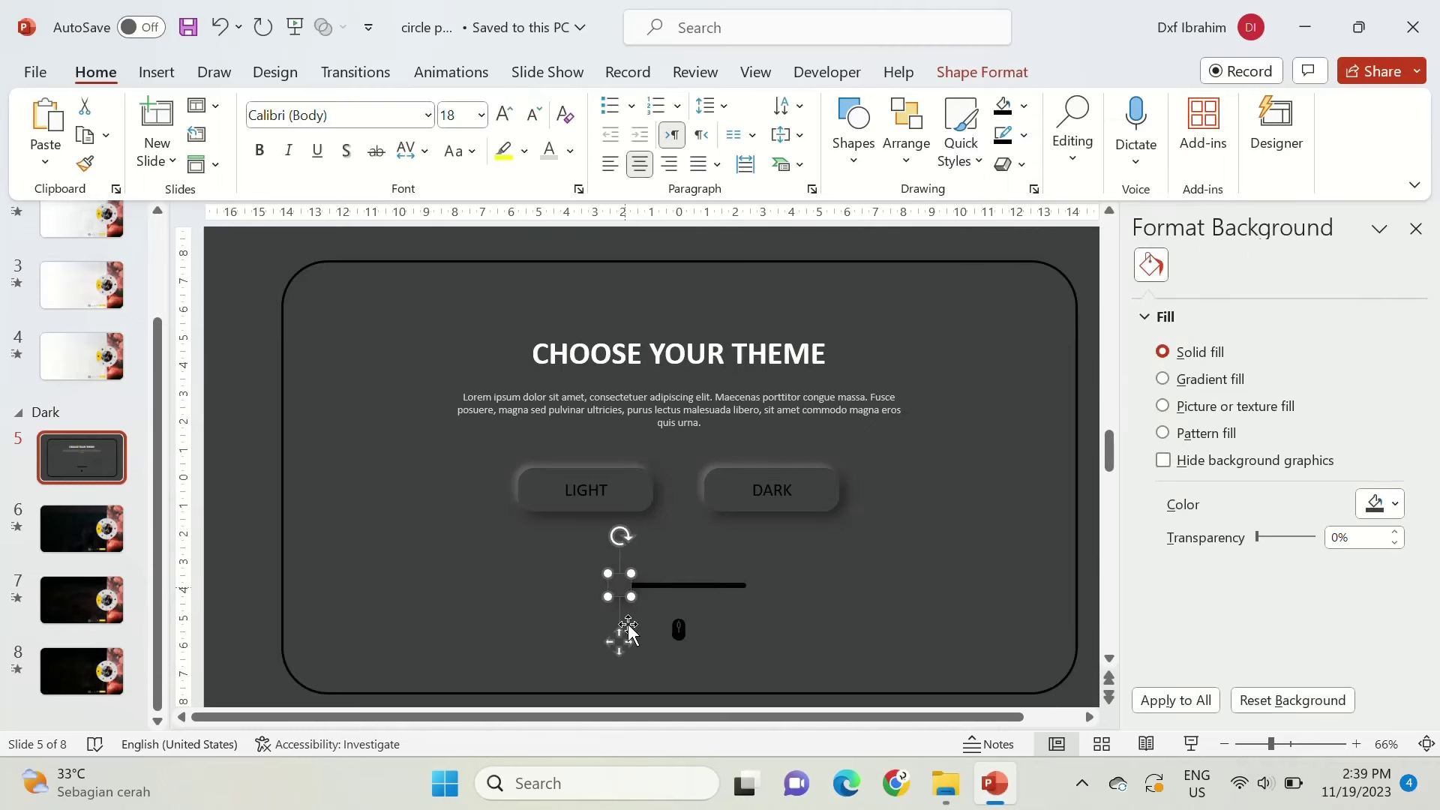
{"action": "left_click_drag", "start_coordinate": [620, 641], "coordinate": [738, 641]}
{"action": "left_click", "coordinate": [853, 596]}
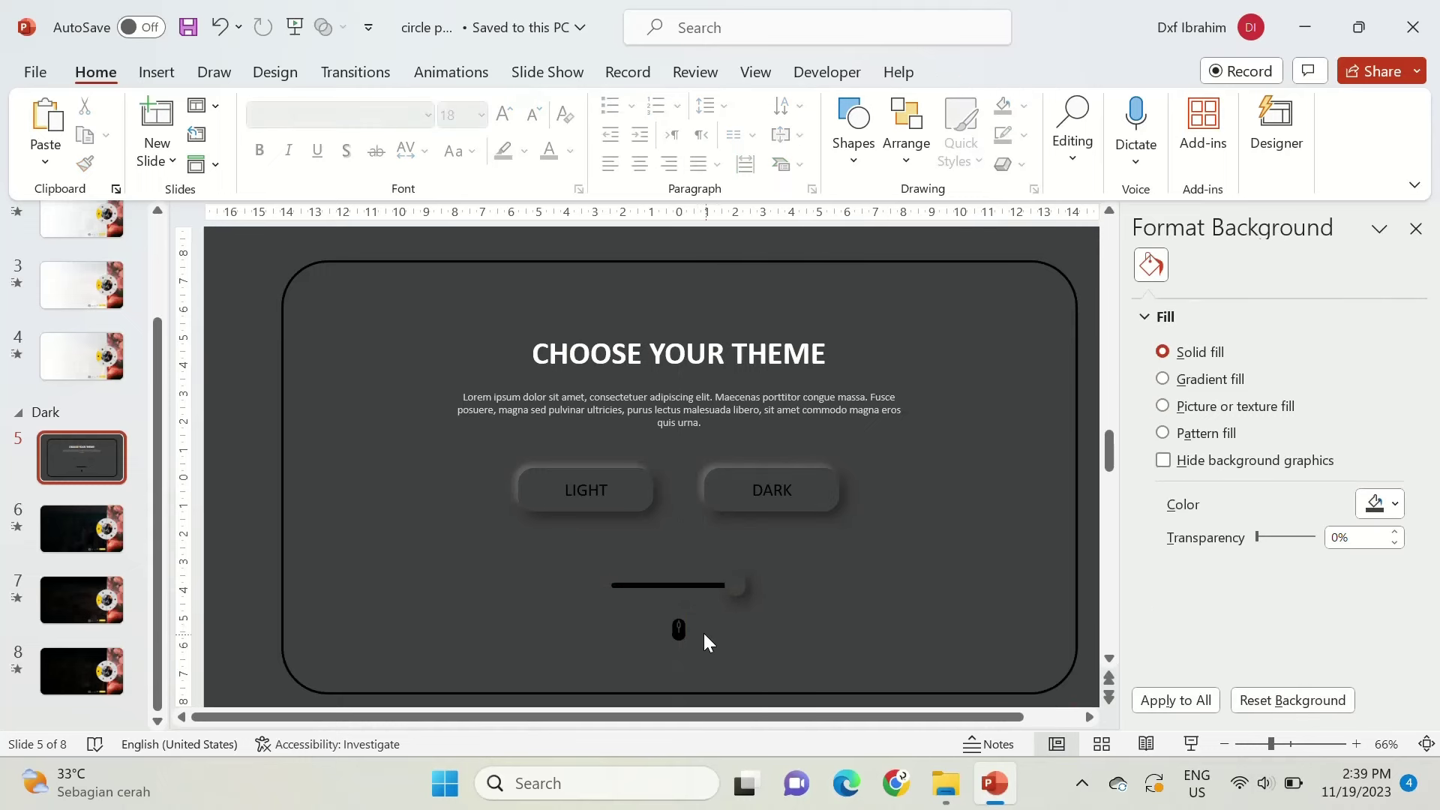
Fill the small mouse icon white and close the Format Shape pane.
{"action": "left_click", "coordinate": [683, 629]}
{"action": "left_click", "coordinate": [1024, 105]}
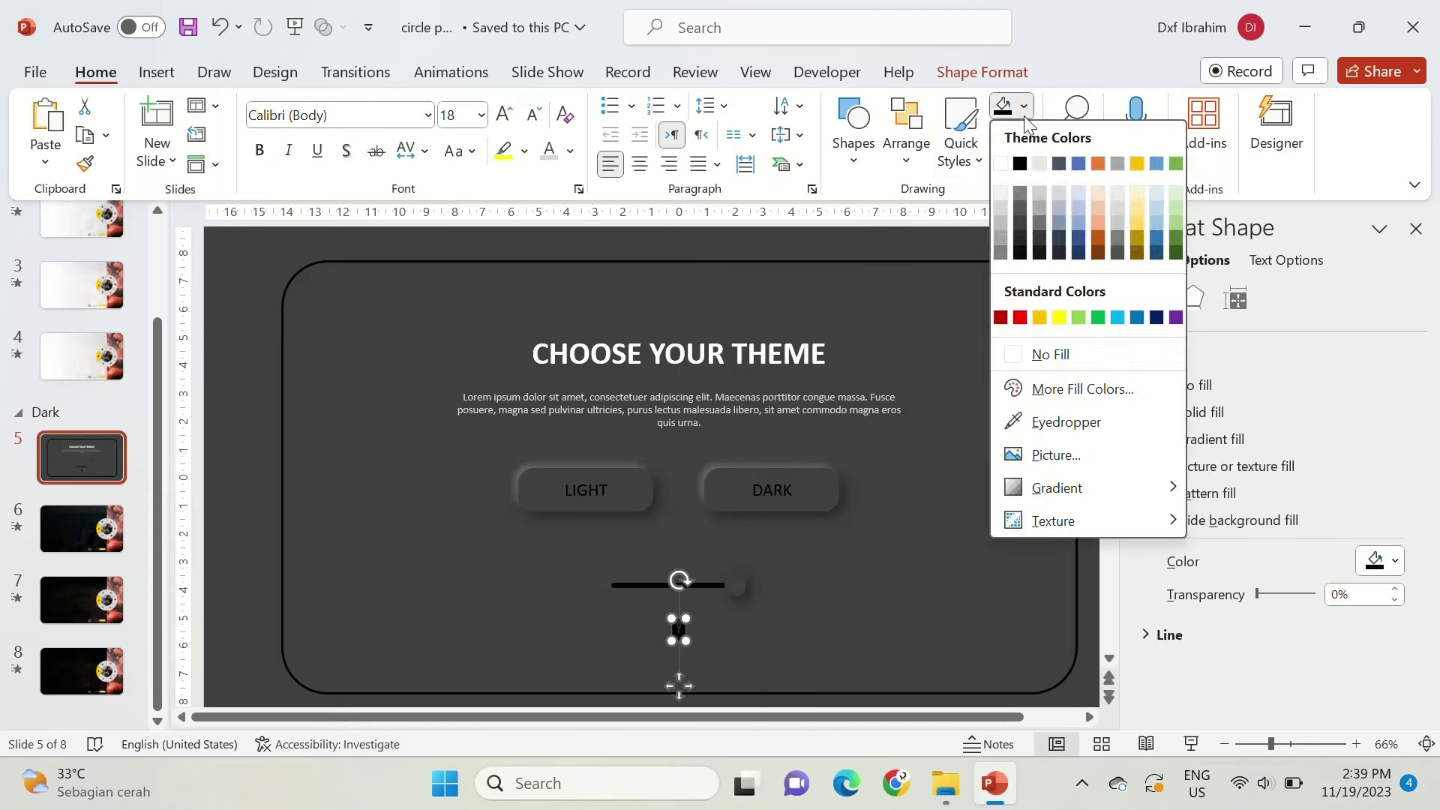
{"action": "left_click", "coordinate": [1001, 164]}
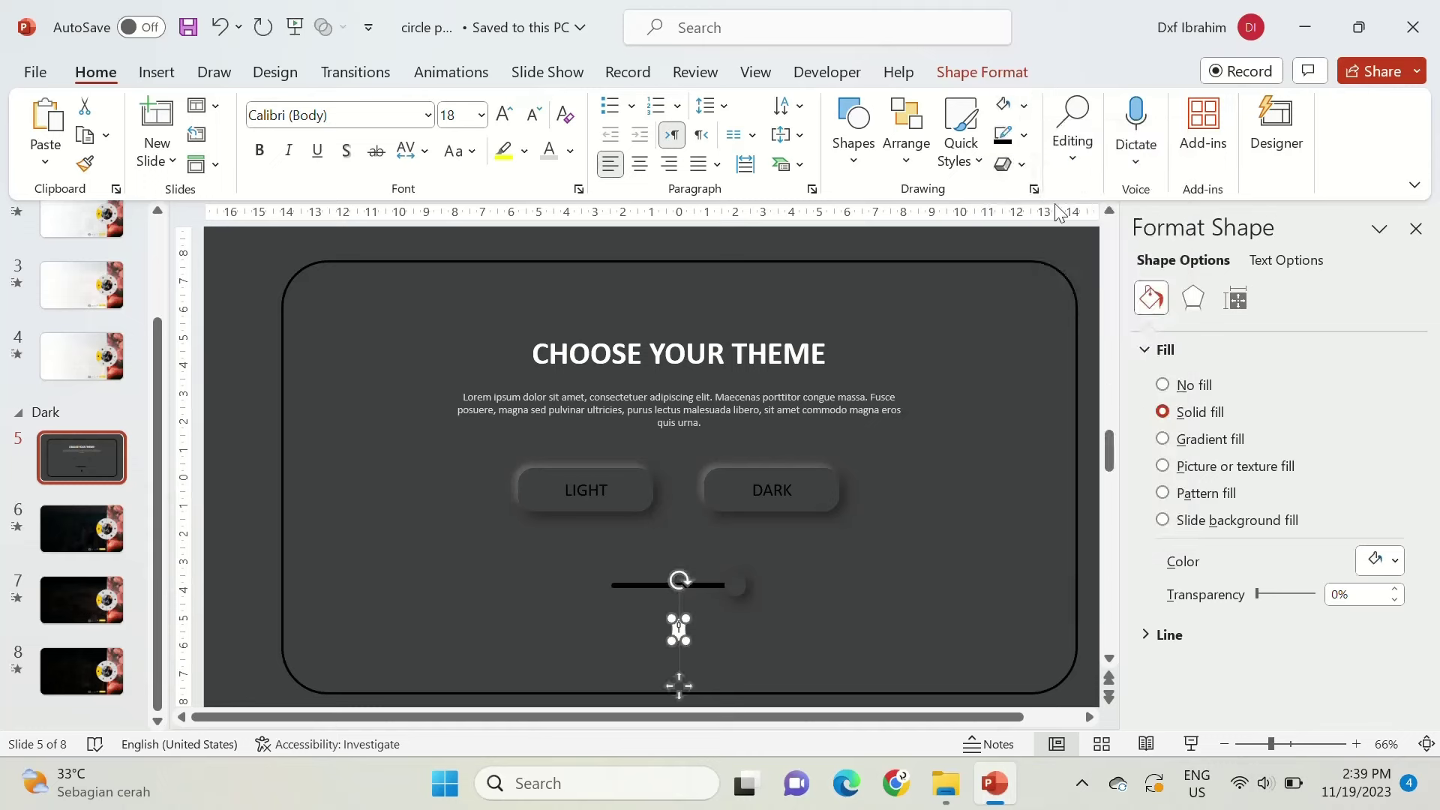
{"action": "left_click", "coordinate": [1416, 228]}
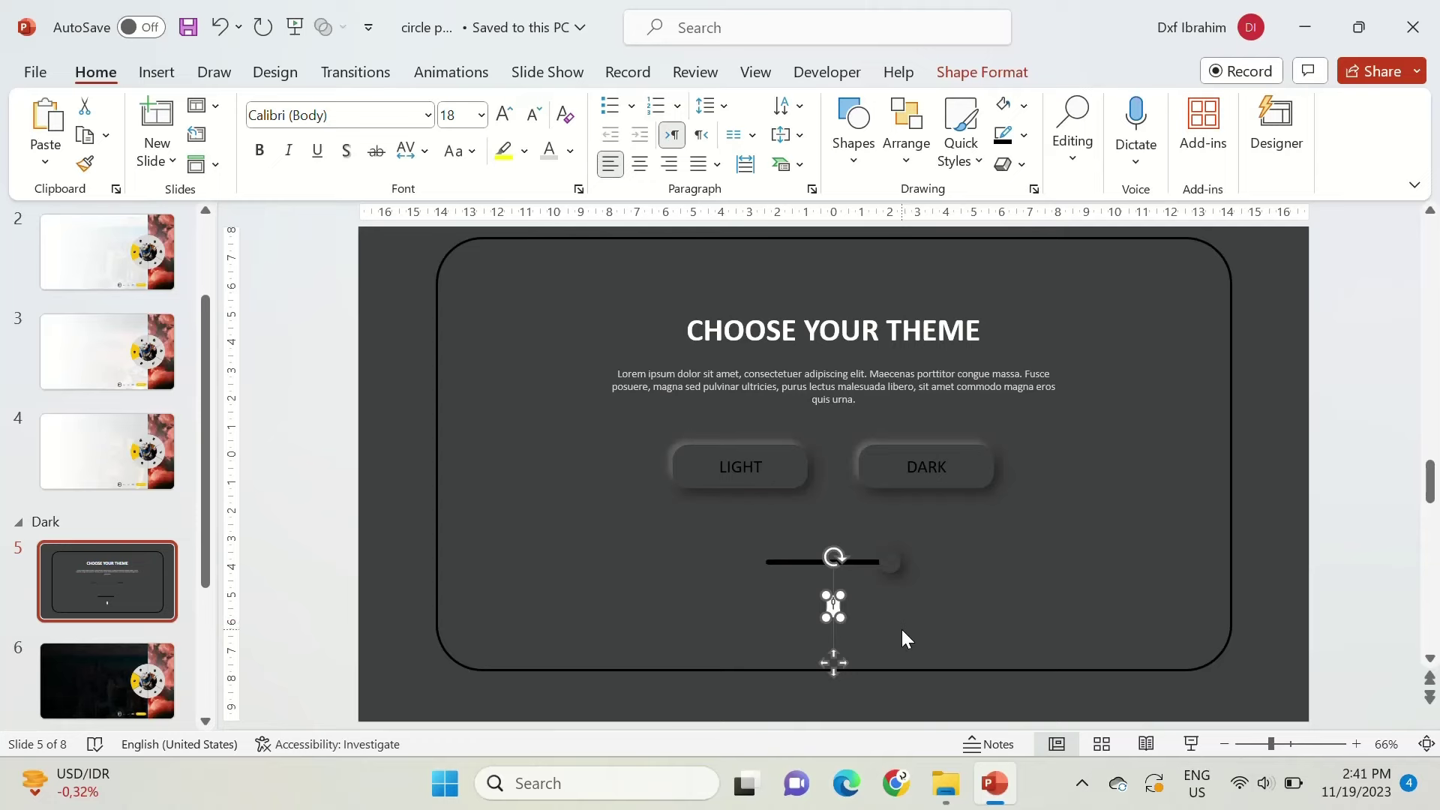
Give the mouse icon a click action linking to the next slide.
{"action": "left_click", "coordinate": [169, 74]}
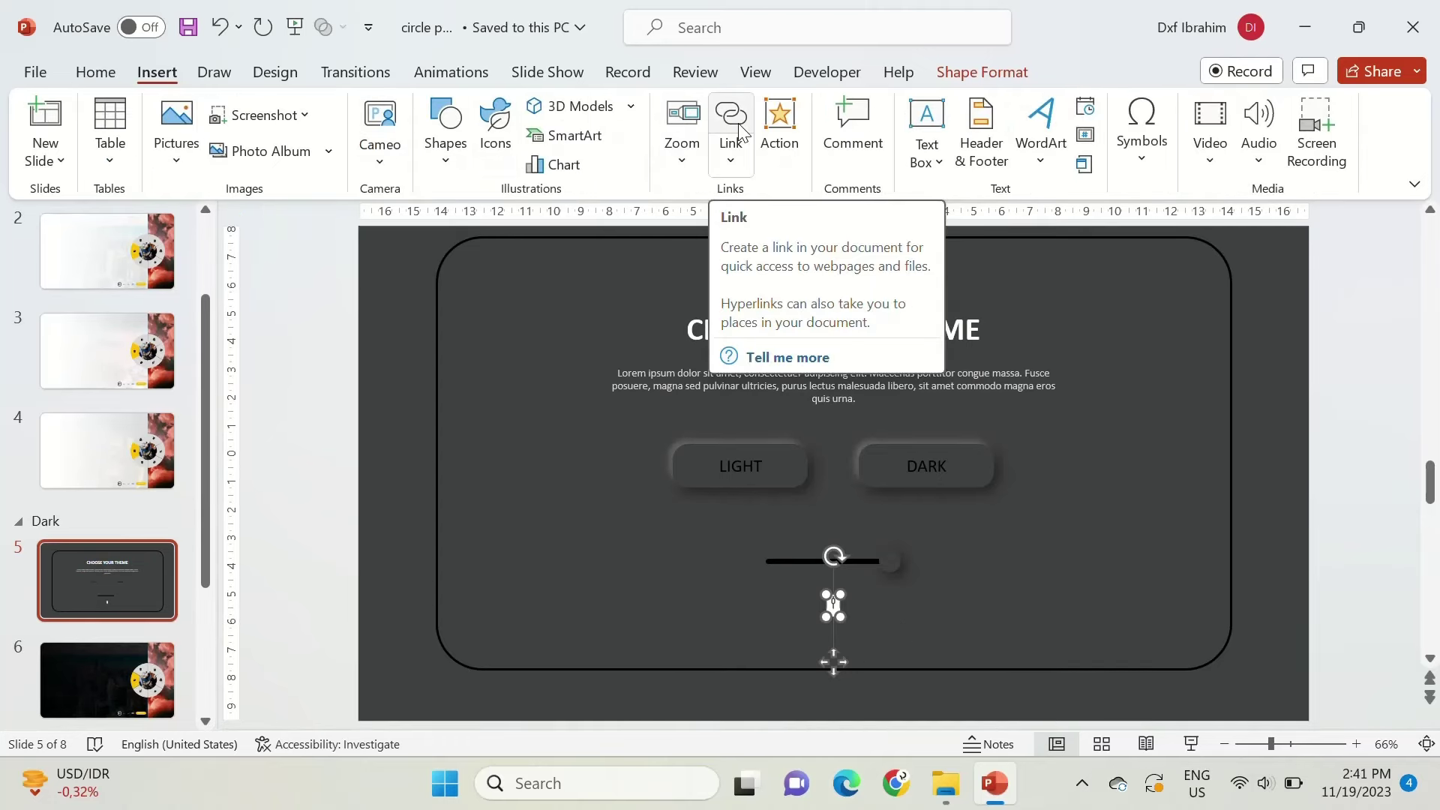
{"action": "left_click", "coordinate": [778, 129]}
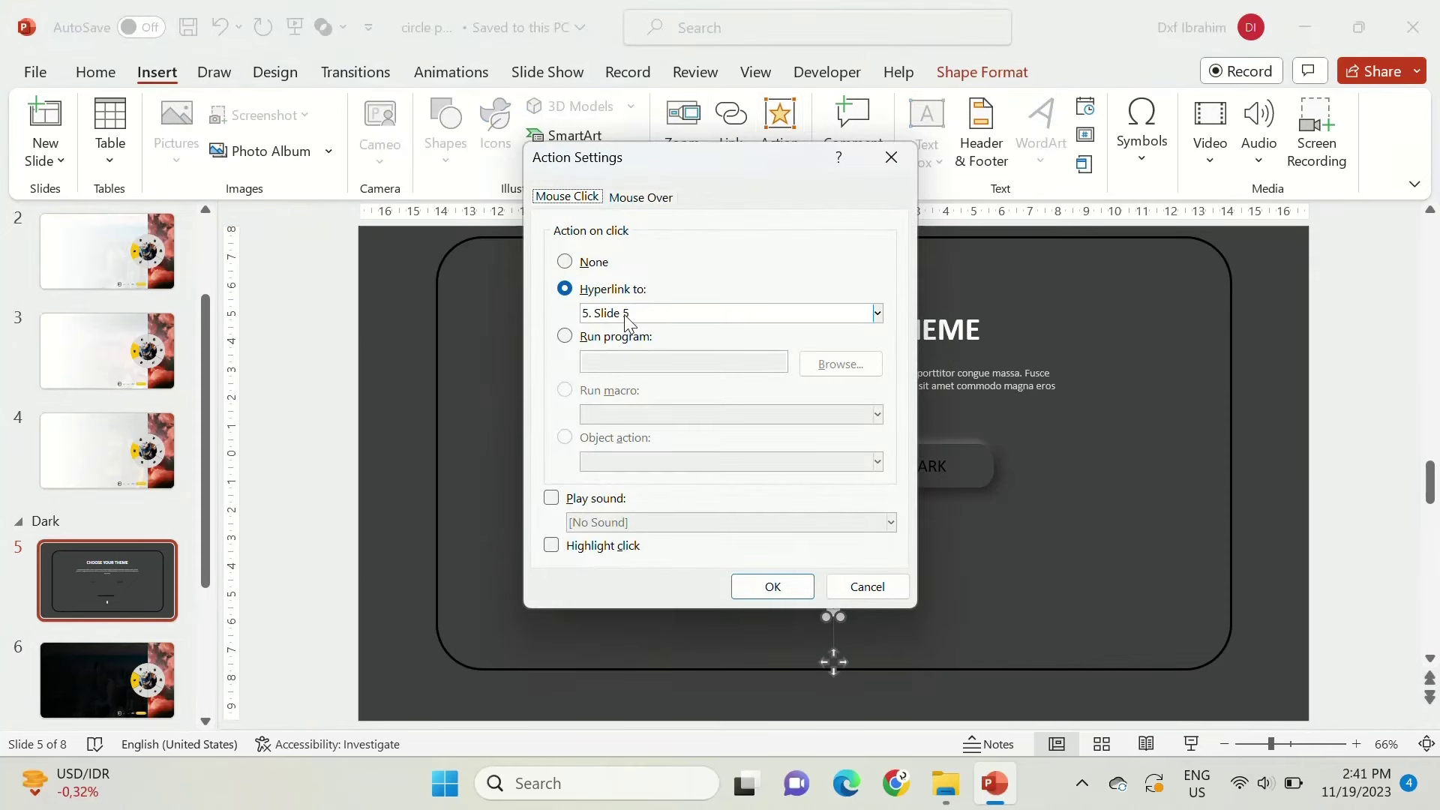
{"action": "left_click", "coordinate": [627, 316]}
{"action": "left_click", "coordinate": [629, 331]}
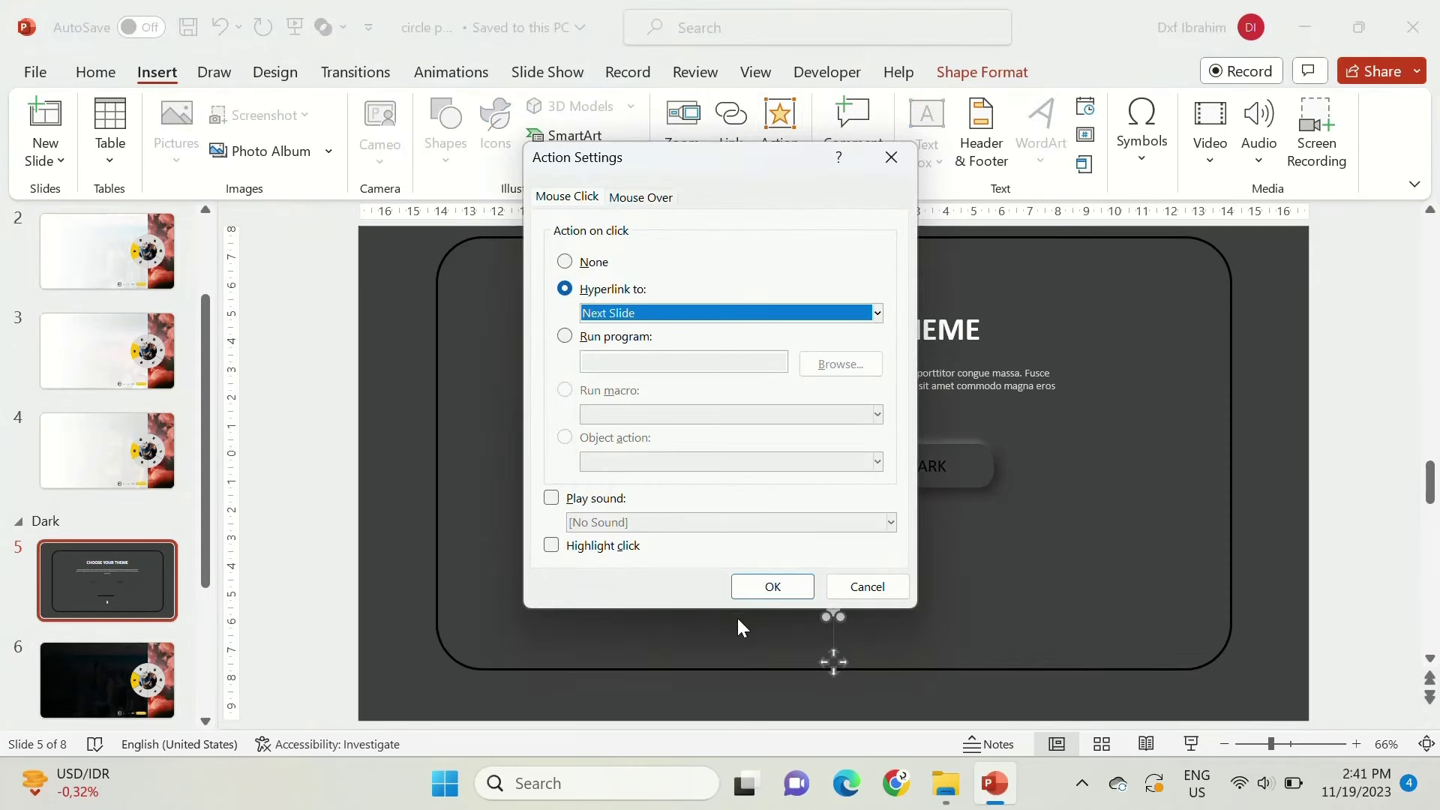
{"action": "left_click", "coordinate": [769, 589]}
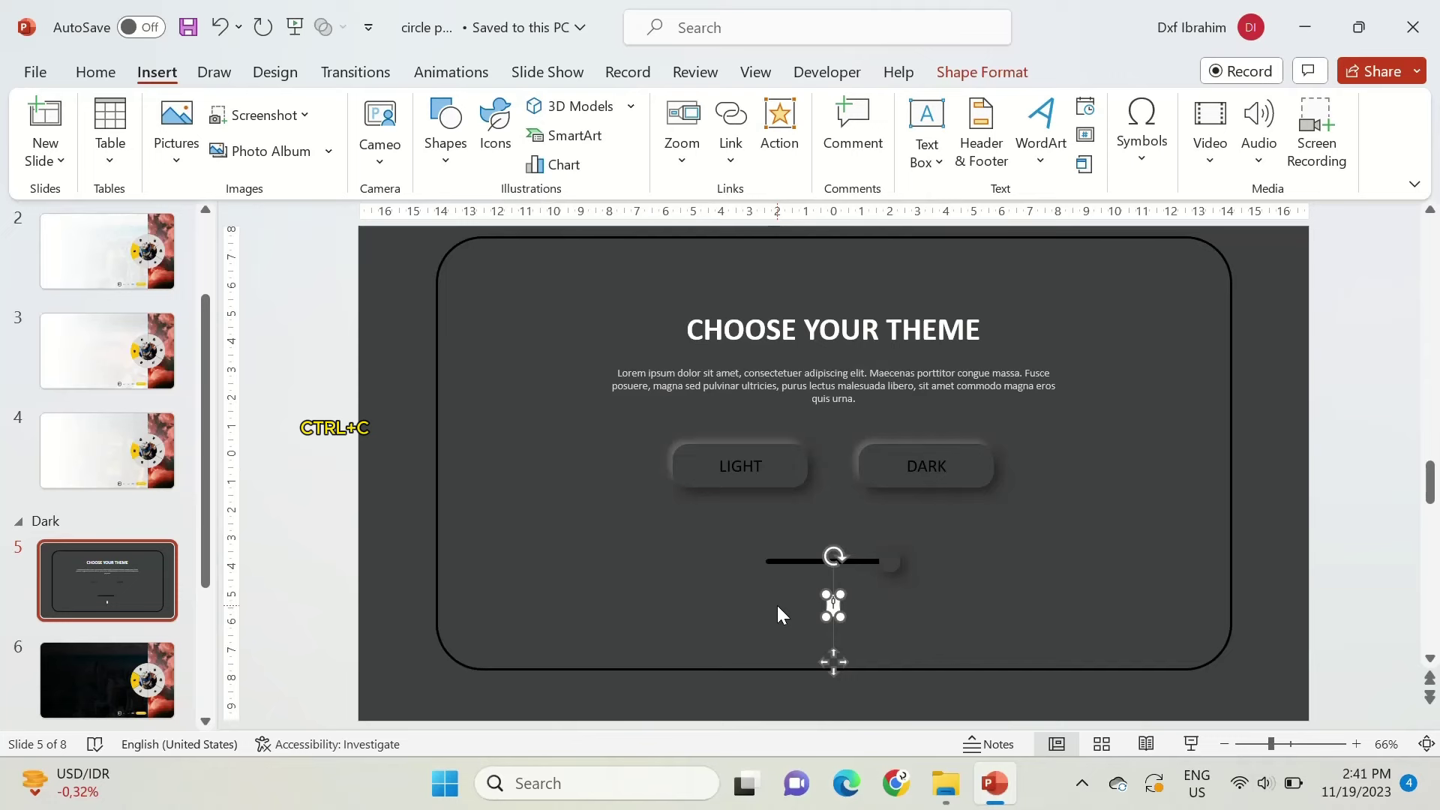
Paste the mouse icon top-left on slide 6, relink it to slide 5, and copy it.
{"action": "left_click", "coordinate": [100, 676]}
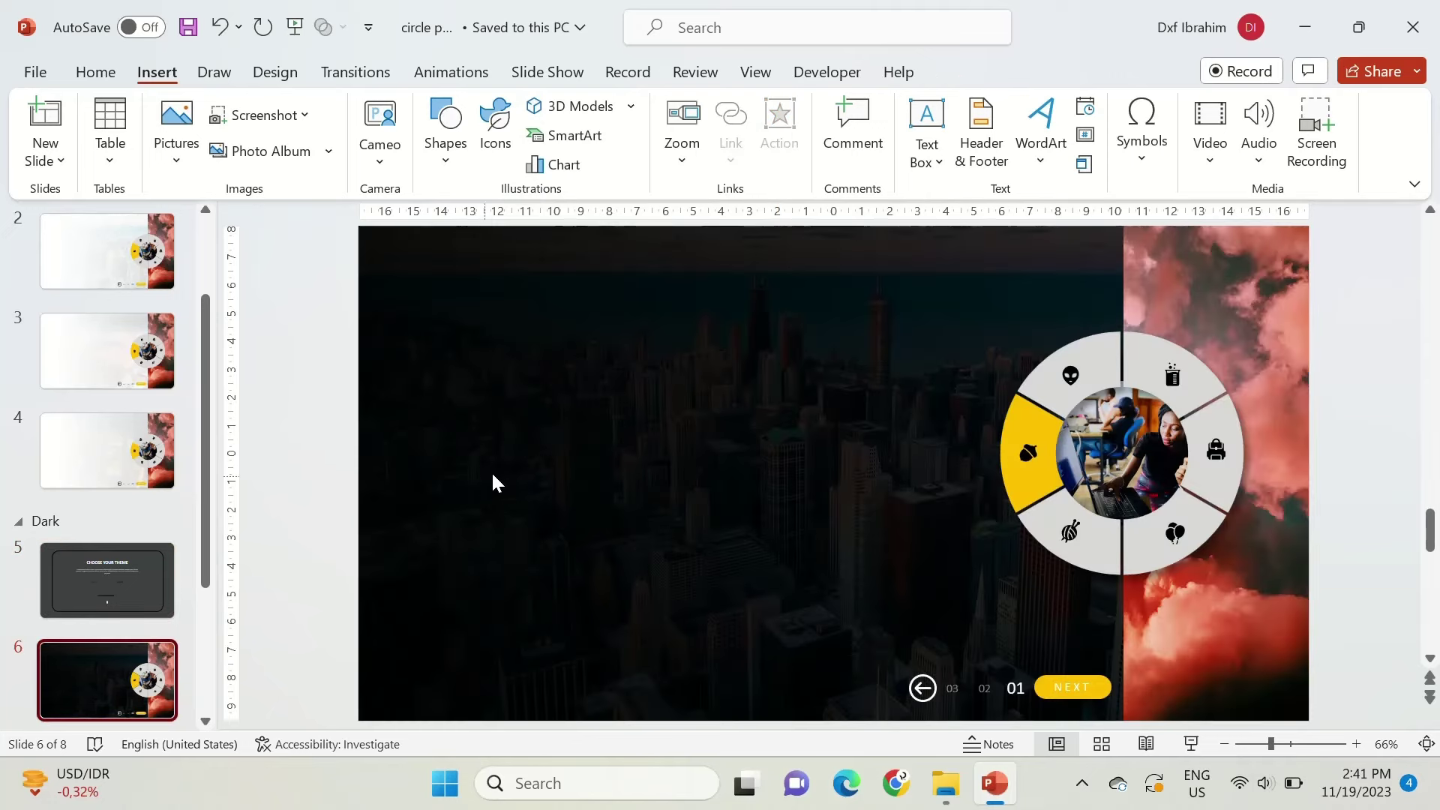
{"action": "key", "text": "ctrl+v"}
{"action": "left_click_drag", "start_coordinate": [819, 652], "coordinate": [386, 315]}
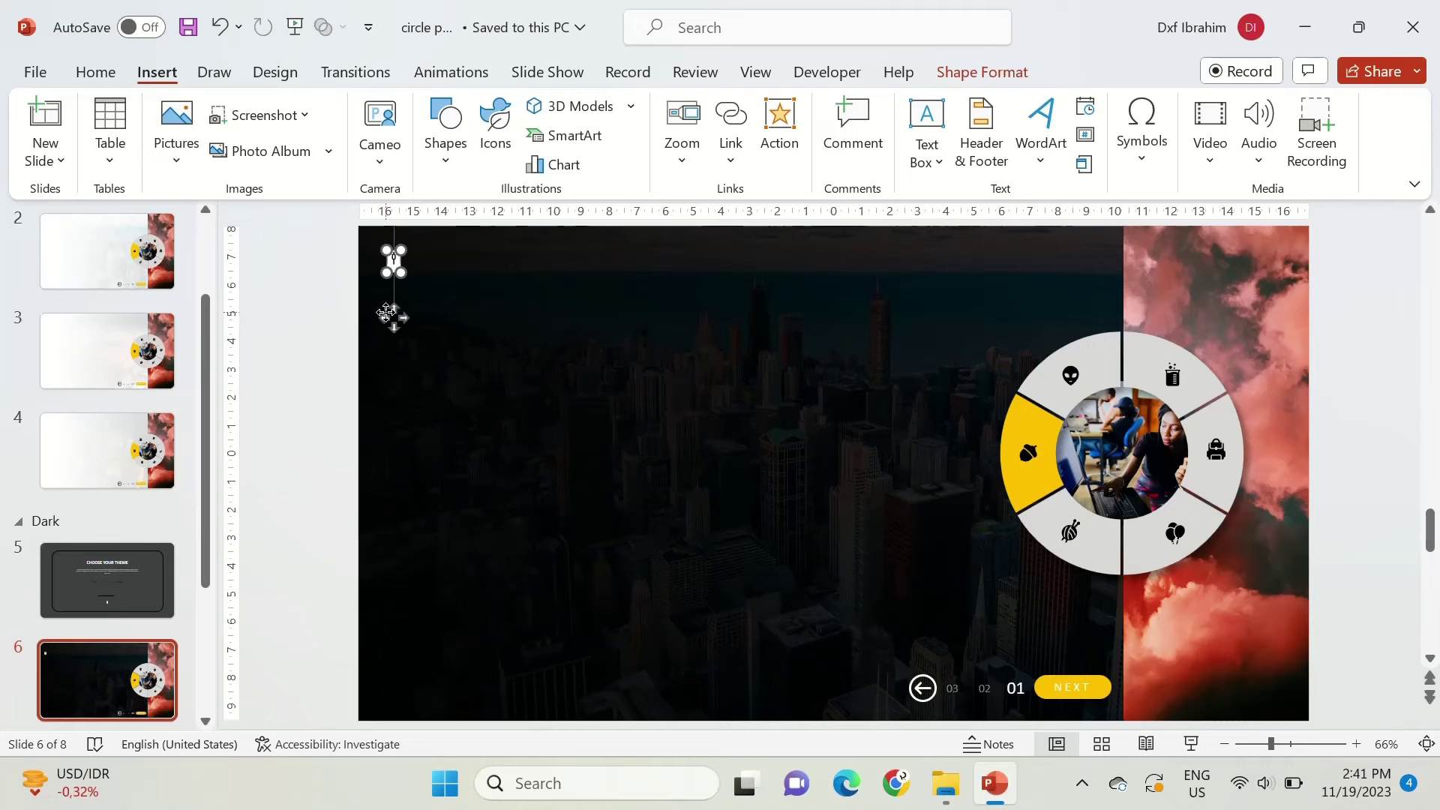
{"action": "left_click", "coordinate": [730, 120]}
{"action": "left_click", "coordinate": [535, 449]}
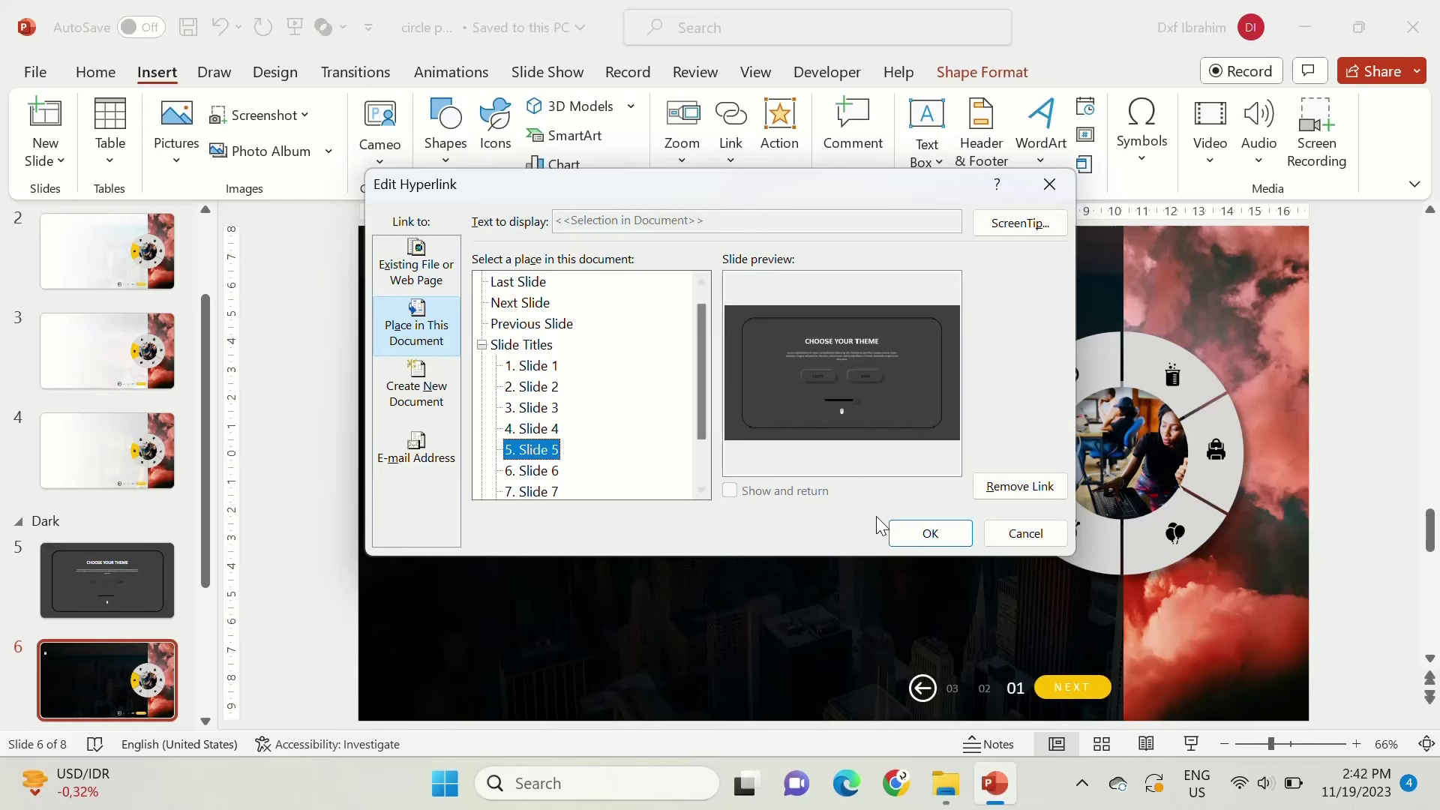
{"action": "left_click", "coordinate": [909, 531]}
{"action": "key", "text": "ctrl+c"}
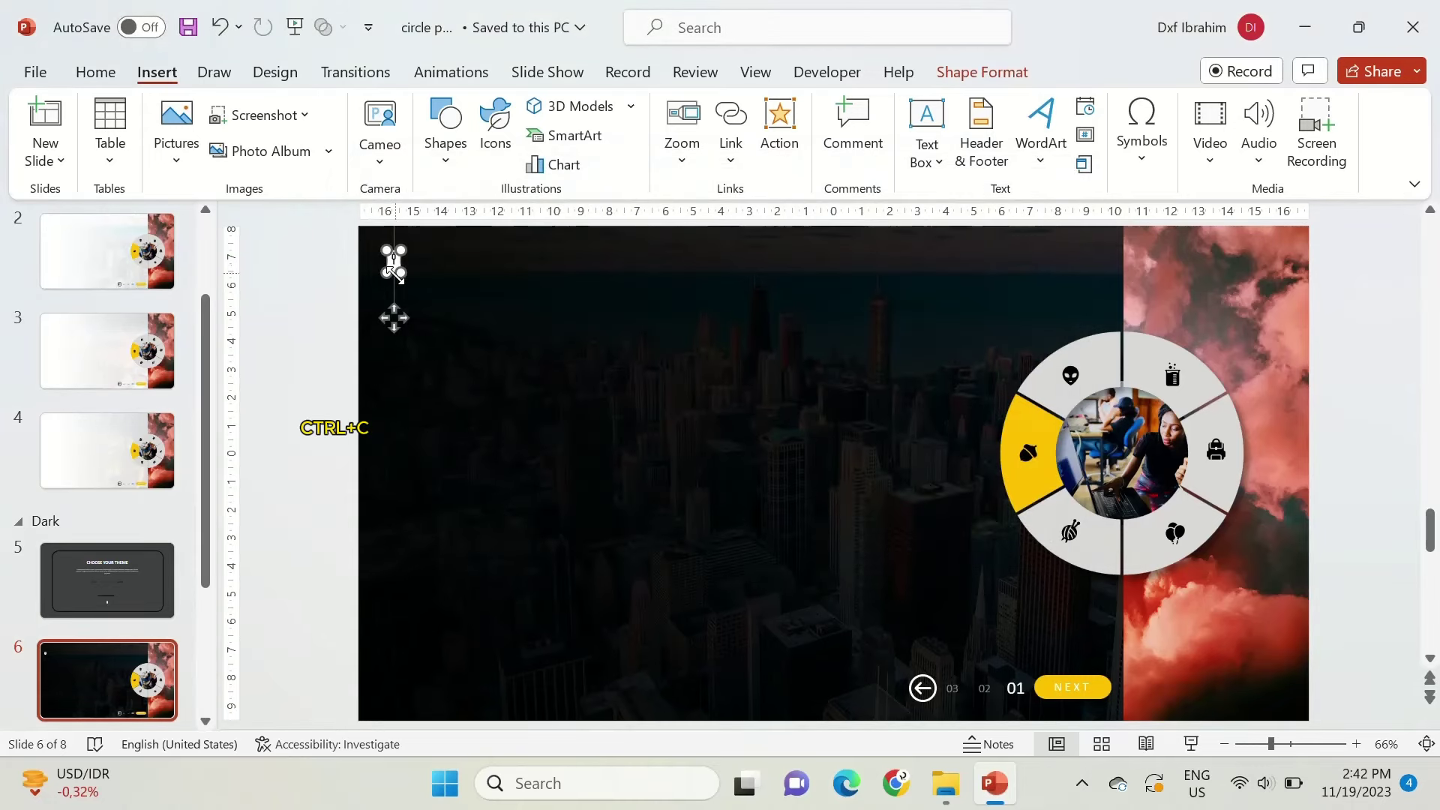
Paste the linked mouse icon onto slides 7 and 8, then return to slide 1.
{"action": "scroll", "coordinate": [97, 668], "scroll_direction": "down", "scroll_amount": 2}
{"action": "left_click", "coordinate": [93, 636]}
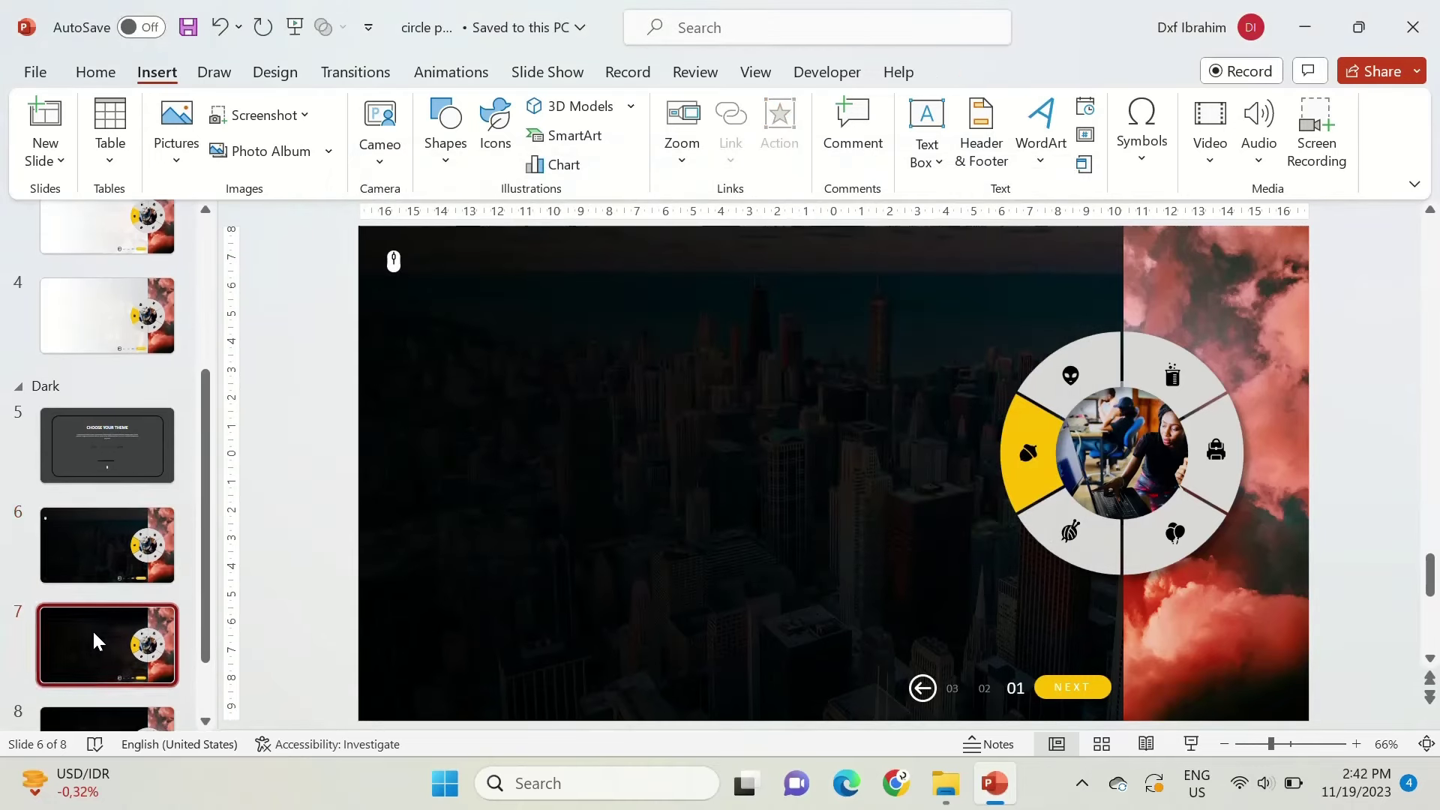
{"action": "key", "text": "ctrl+v"}
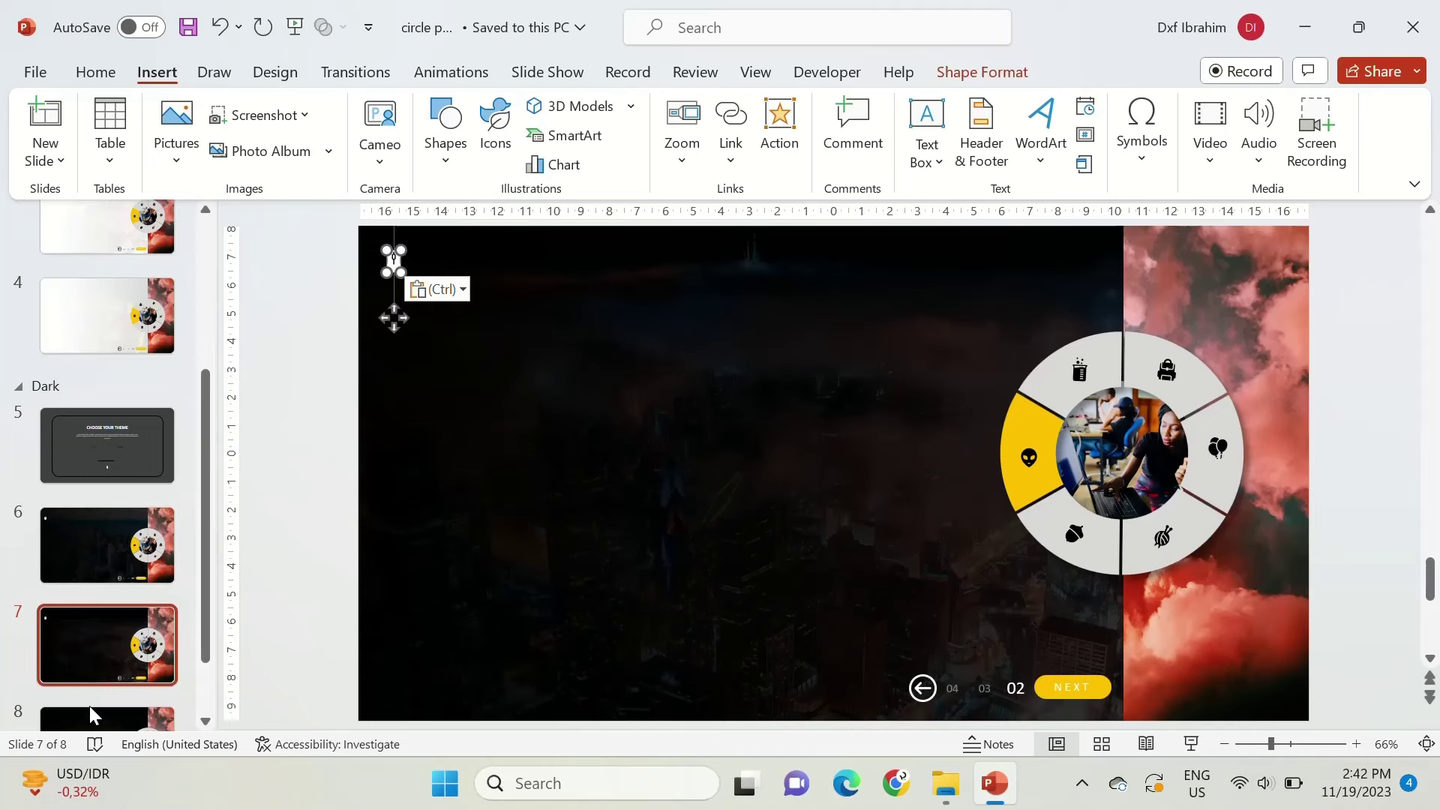
{"action": "left_click", "coordinate": [92, 716]}
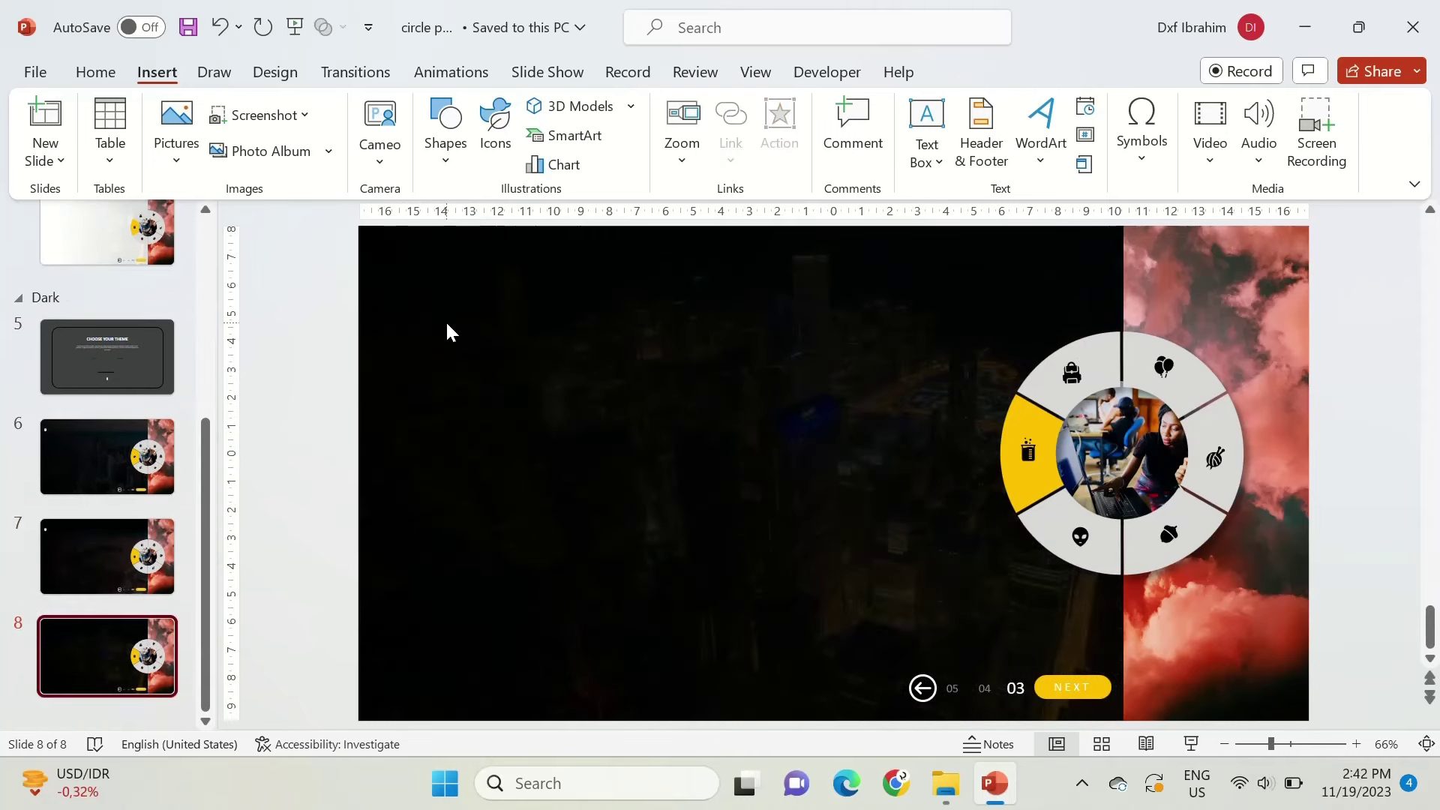
{"action": "key", "text": "ctrl+v"}
{"action": "left_click_drag", "start_coordinate": [202, 579], "coordinate": [236, 315]}
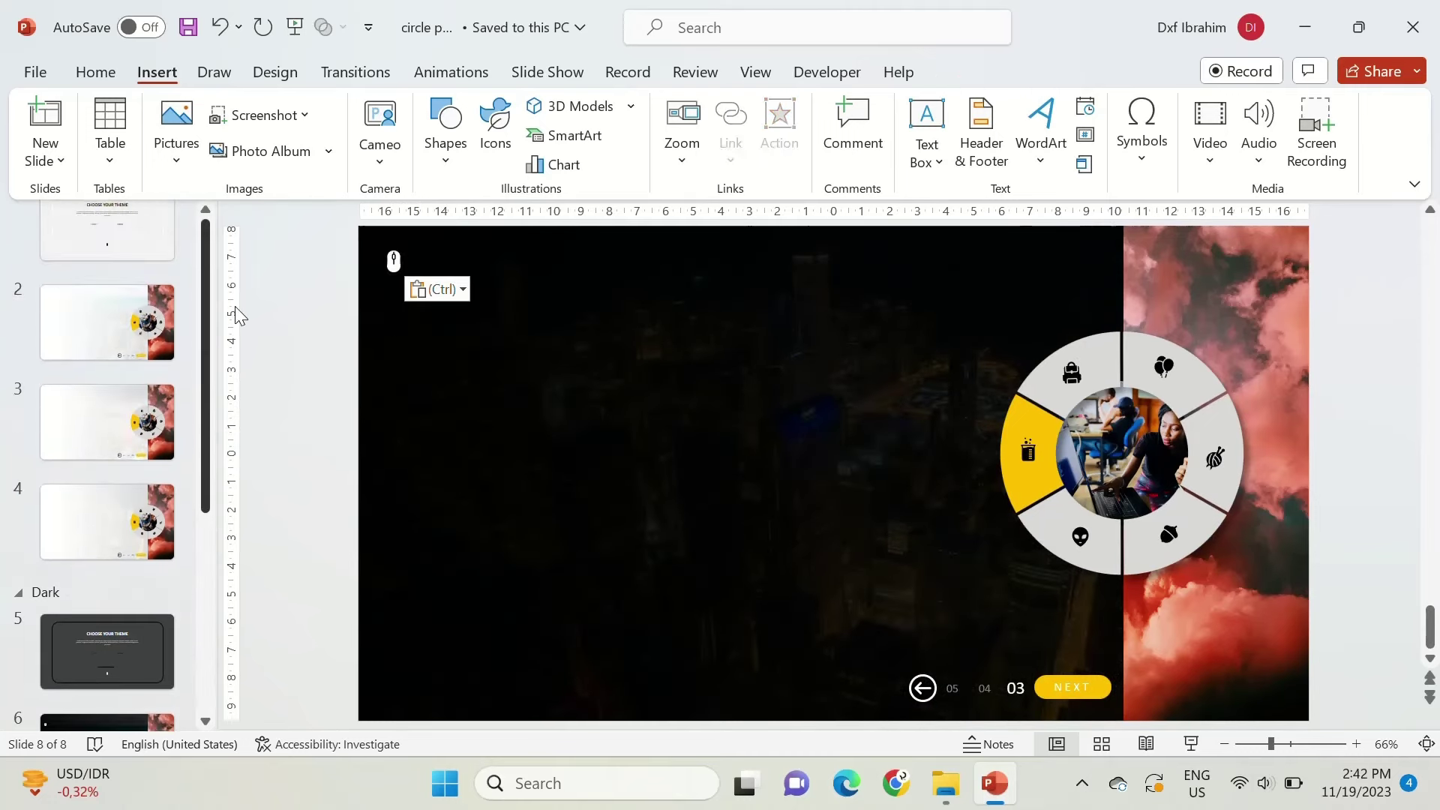
{"action": "scroll", "coordinate": [150, 300], "scroll_direction": "up", "scroll_amount": 1}
{"action": "left_click", "coordinate": [137, 299]}
Set slide 1's mouse icon action to hyperlink to the Next Slide.
{"action": "left_click", "coordinate": [831, 606]}
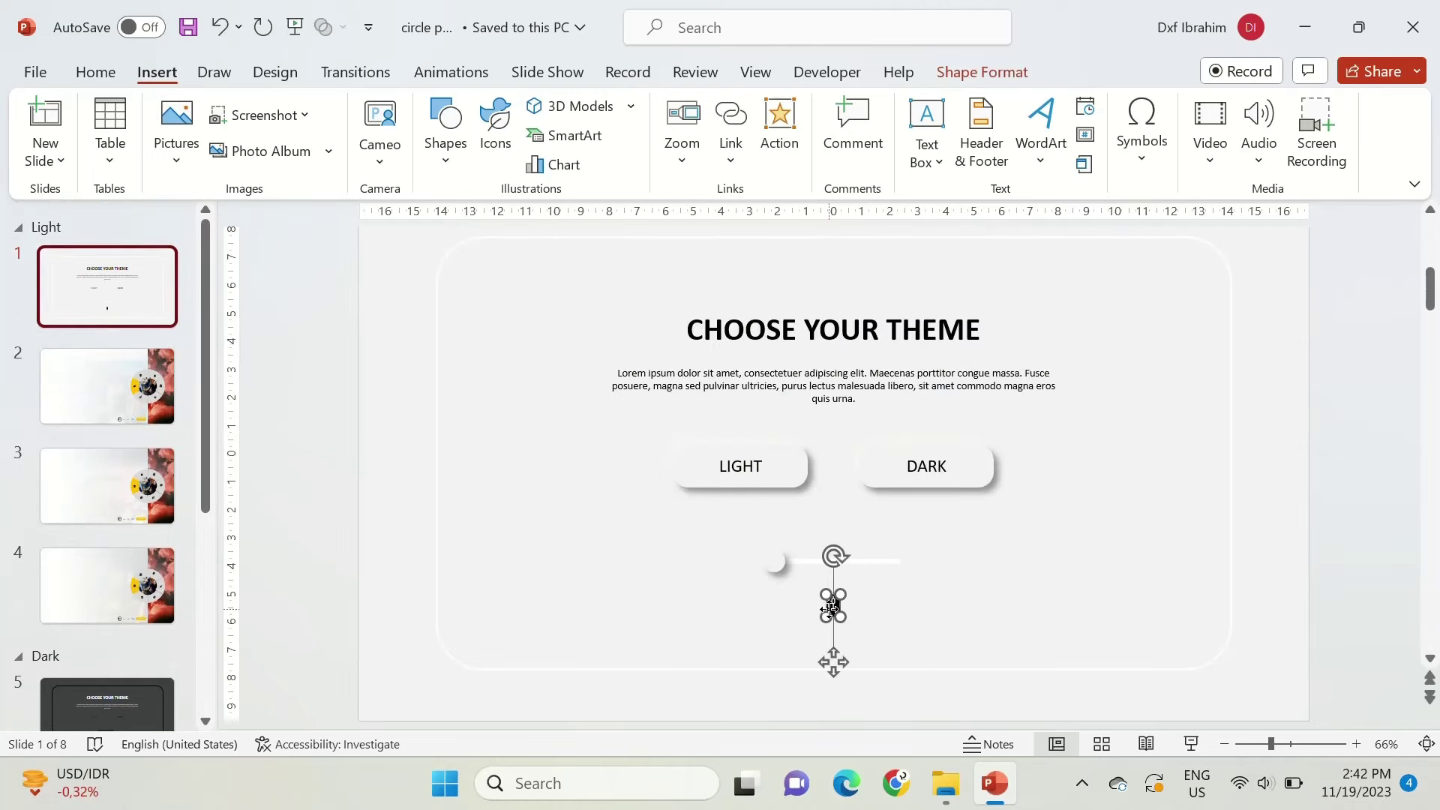
{"action": "left_click", "coordinate": [779, 127]}
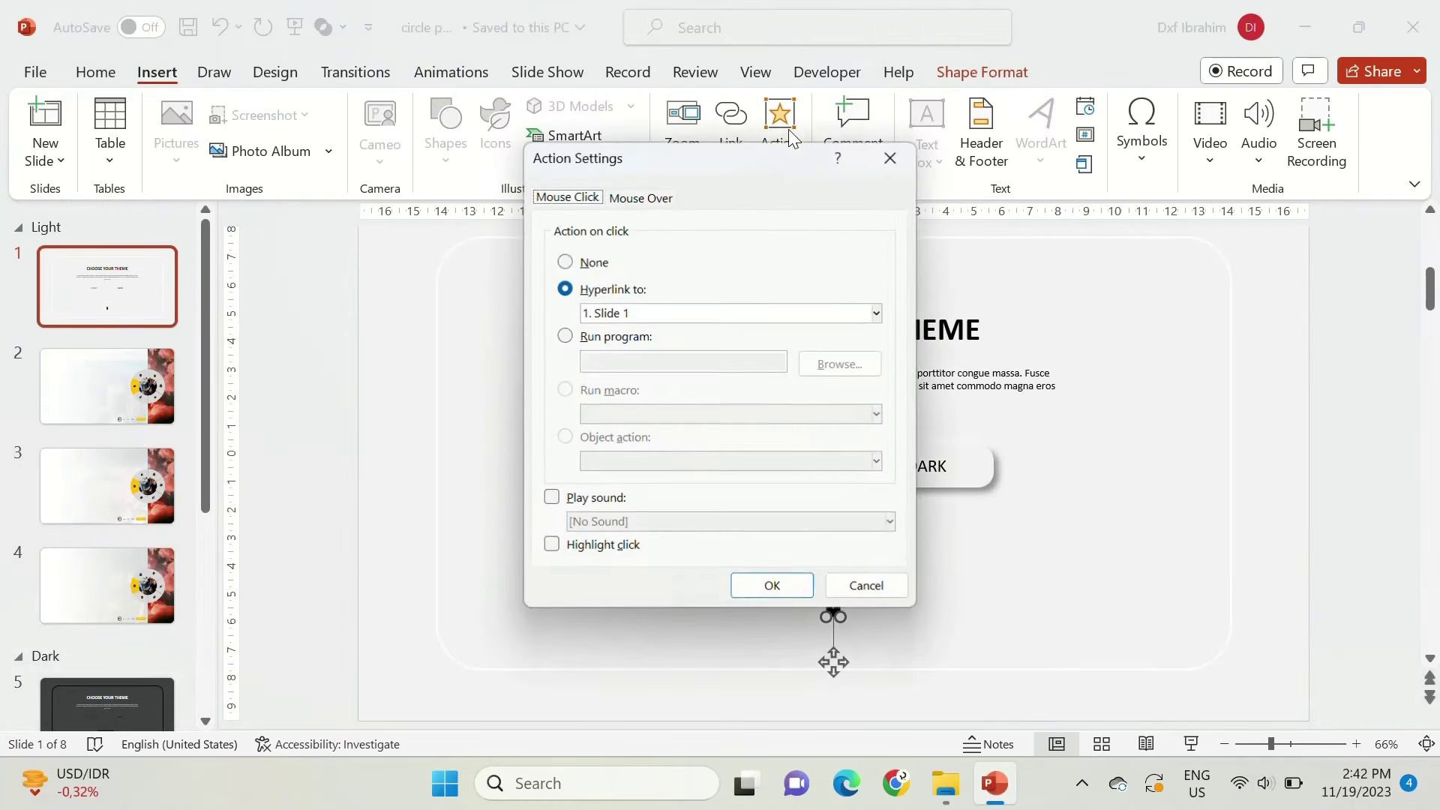
{"action": "left_click", "coordinate": [679, 313]}
{"action": "left_click", "coordinate": [655, 336]}
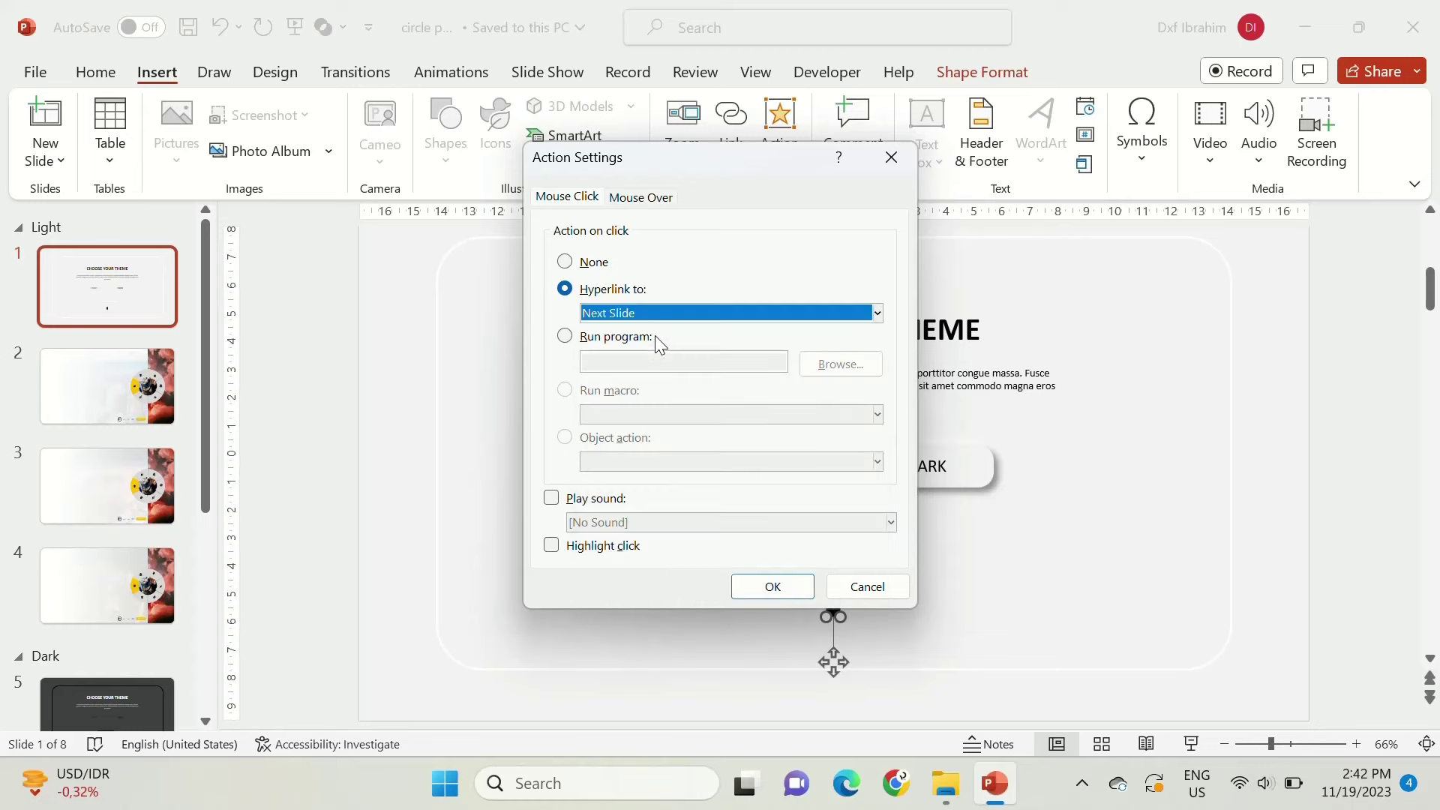
{"action": "left_click", "coordinate": [773, 586]}
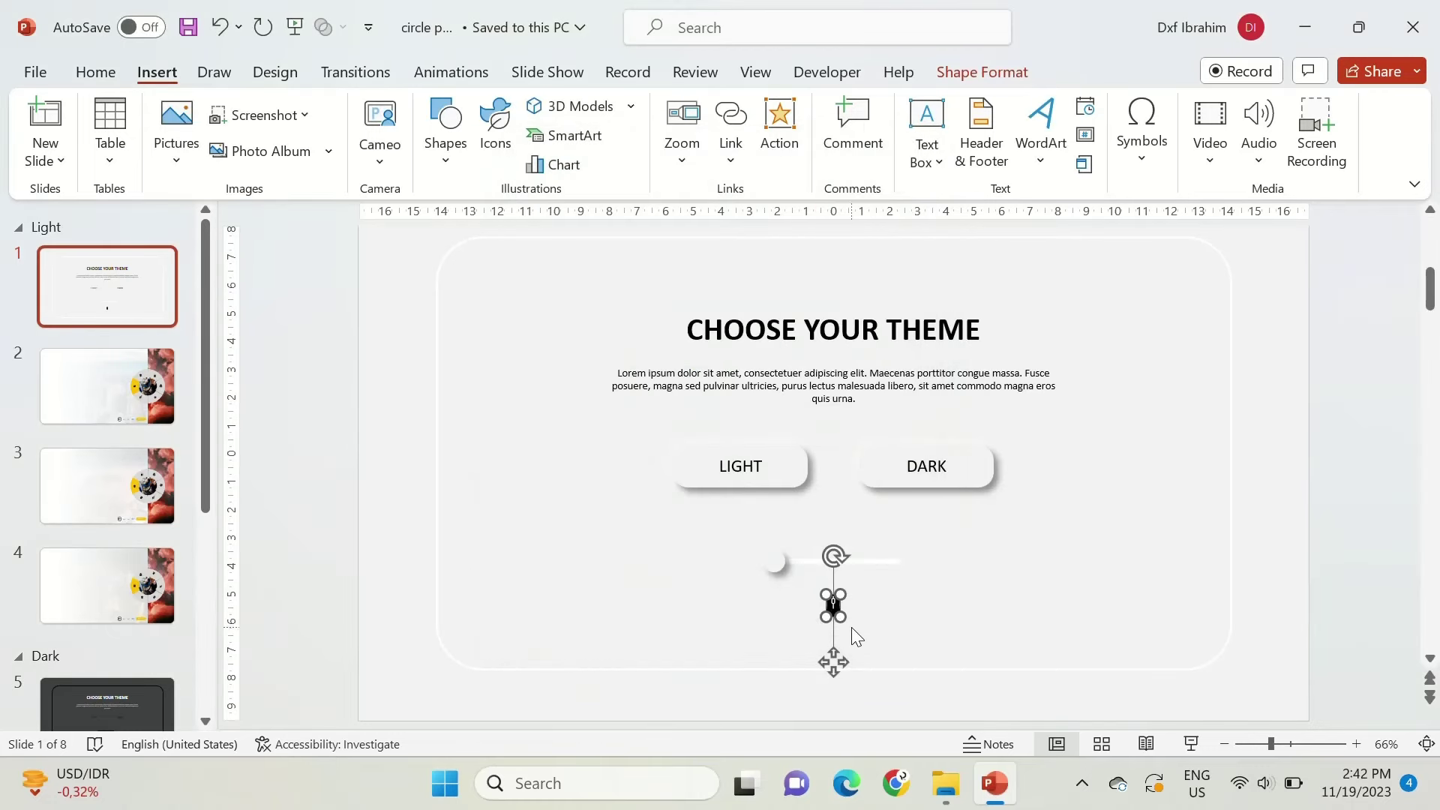
Paste the mouse icon top-left on slide 2 and link it to Slide 1.
{"action": "left_click", "coordinate": [169, 388]}
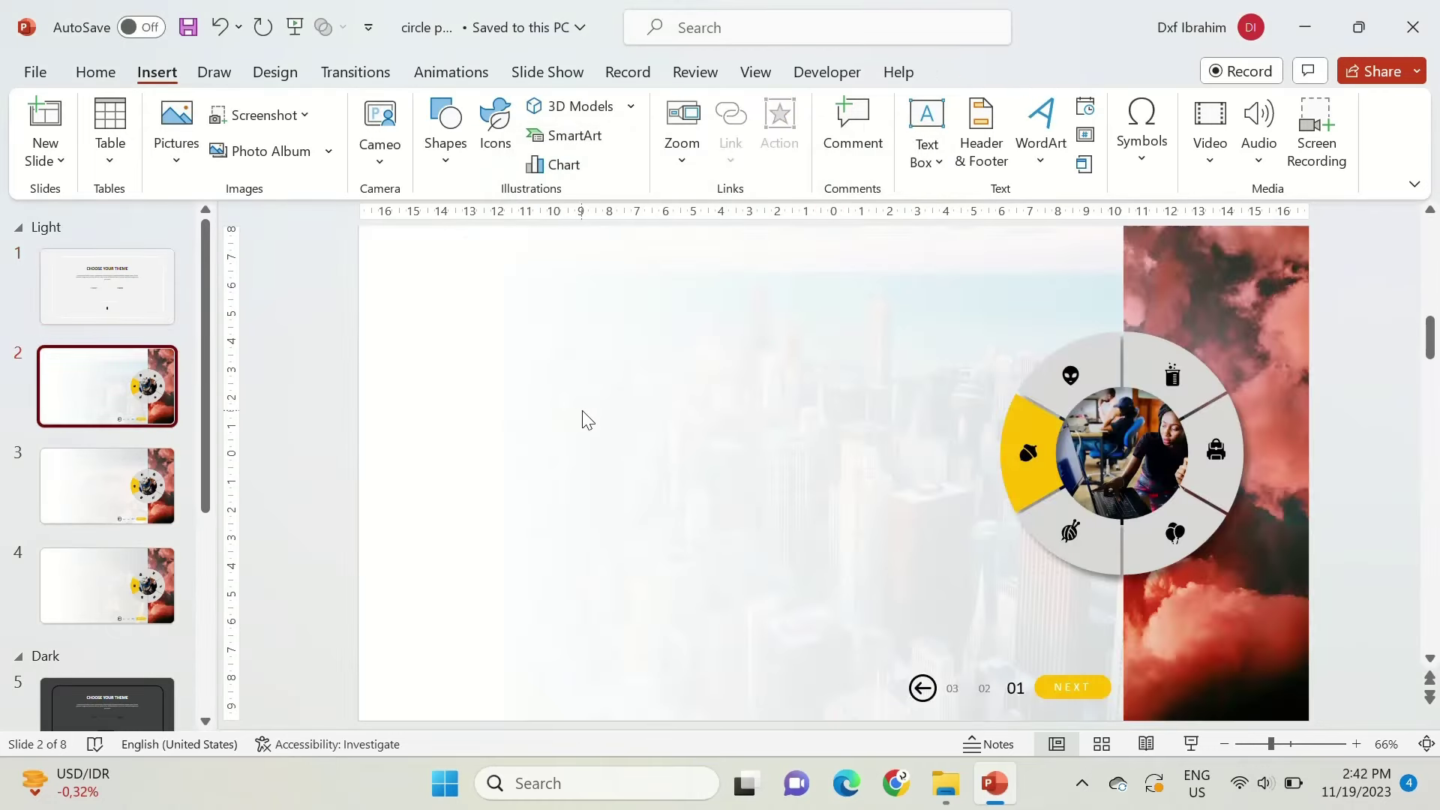
{"action": "key", "text": "ctrl+v"}
{"action": "left_click_drag", "start_coordinate": [831, 656], "coordinate": [396, 317]}
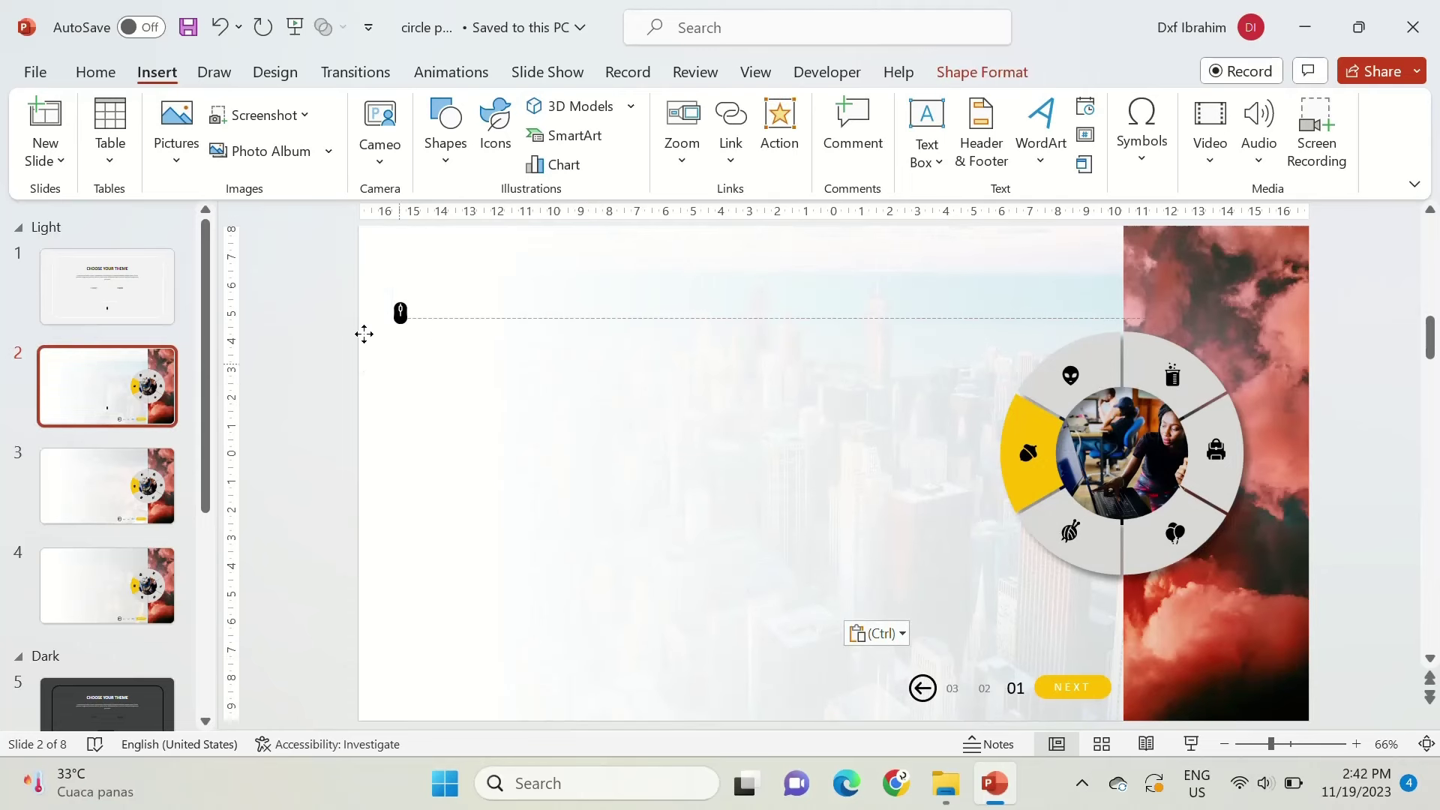
{"action": "left_click", "coordinate": [738, 135]}
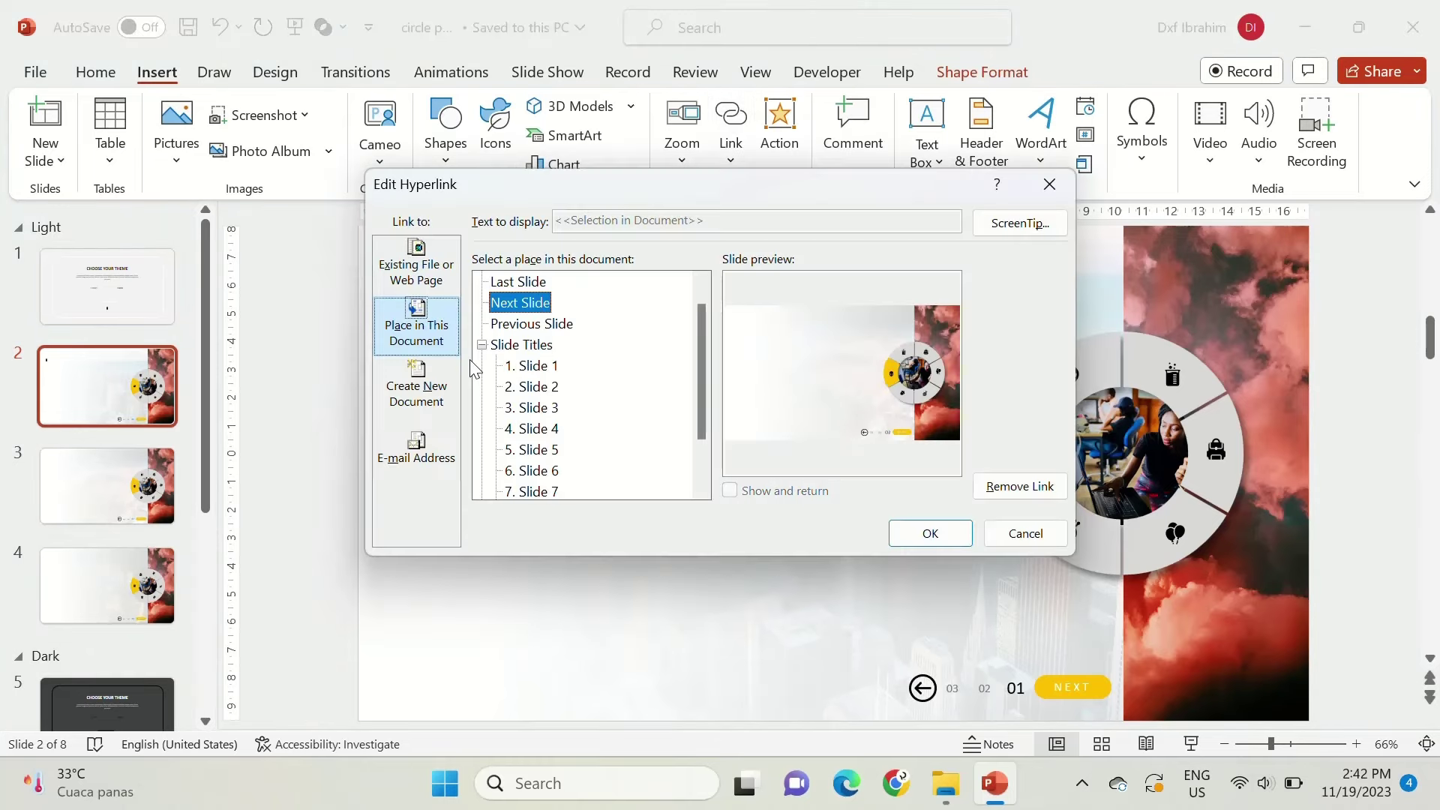
{"action": "left_click", "coordinate": [529, 366]}
{"action": "left_click", "coordinate": [956, 532]}
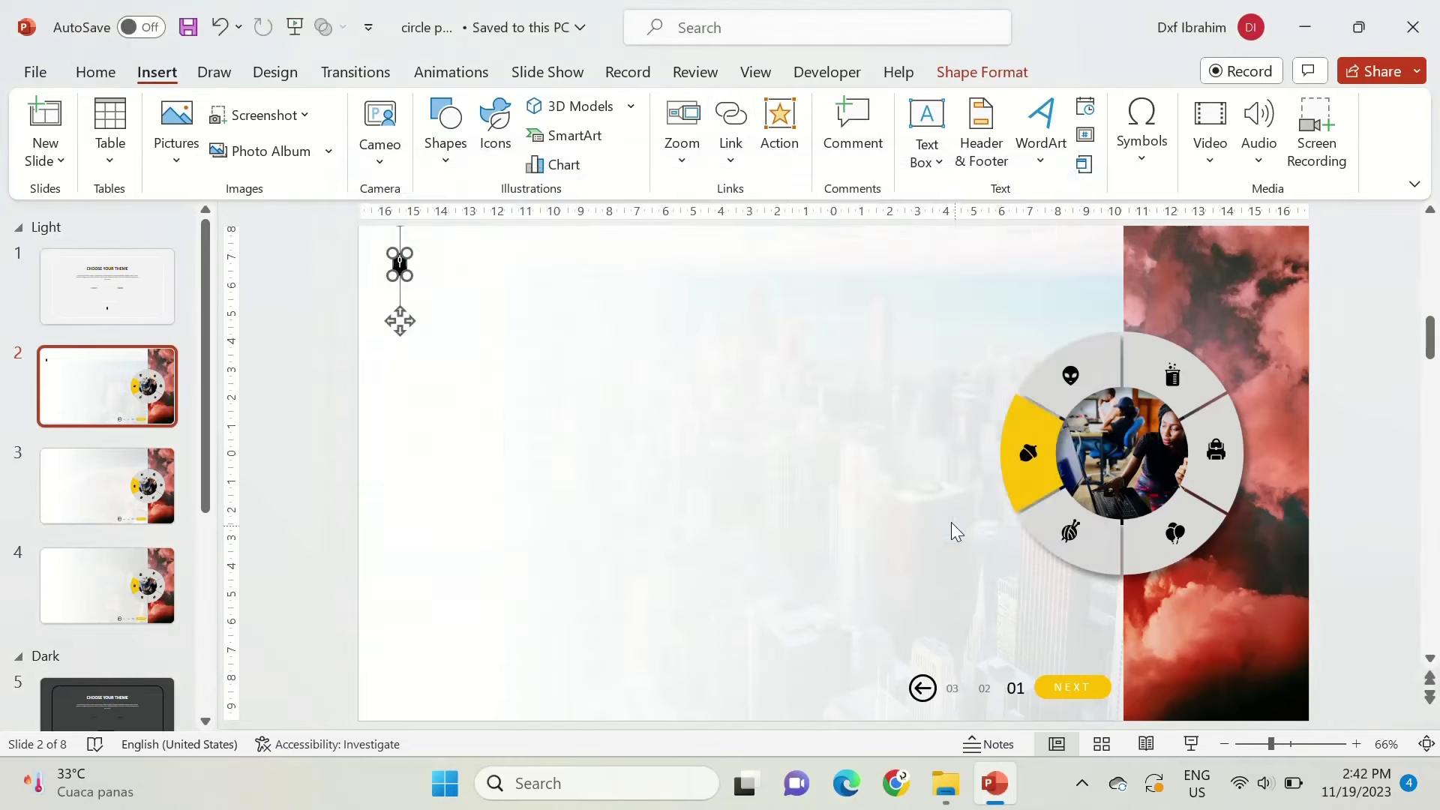
Paste the linked icon onto slides 3 and 4, then select all slides.
{"action": "left_click", "coordinate": [128, 487]}
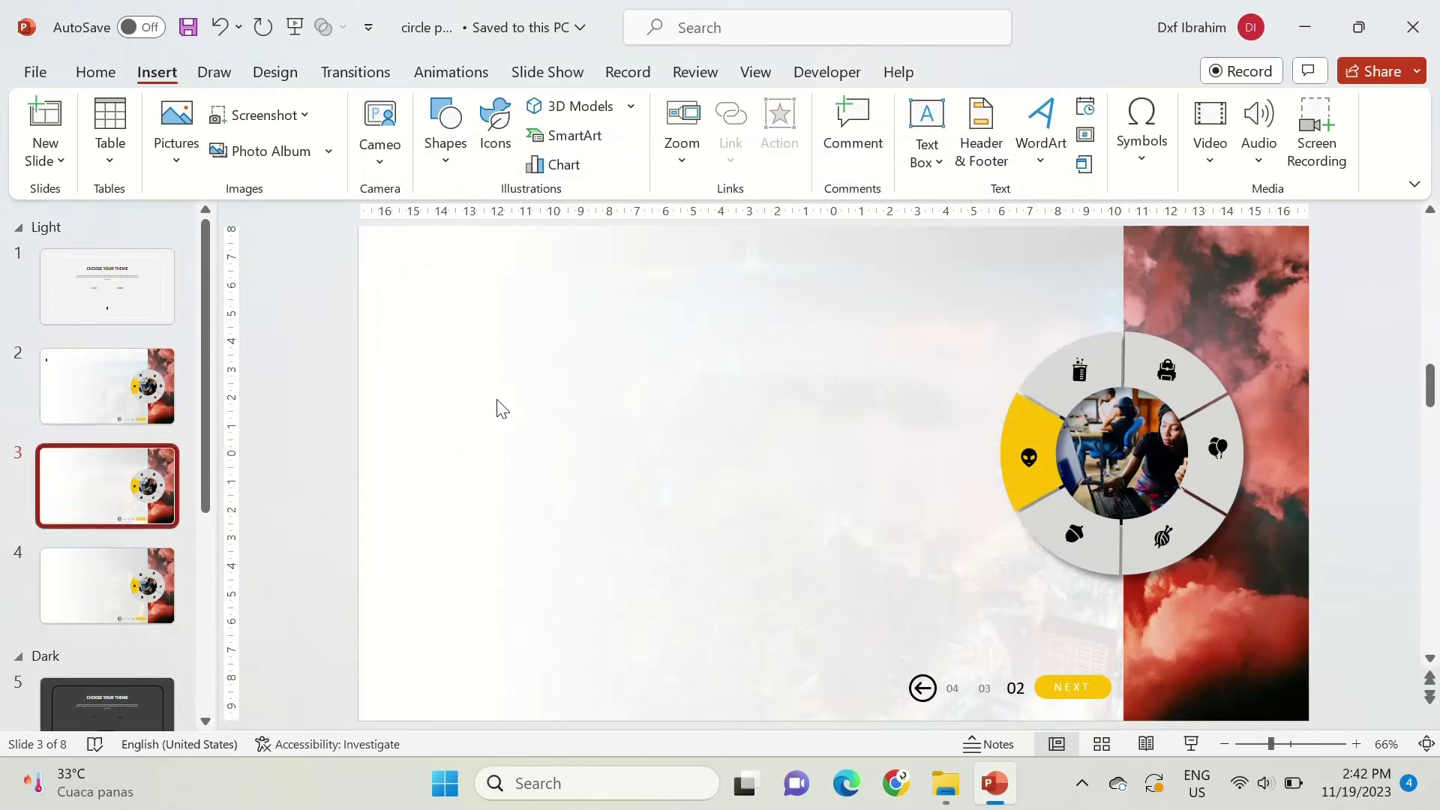
{"action": "key", "text": "ctrl+v"}
{"action": "left_click", "coordinate": [97, 577]}
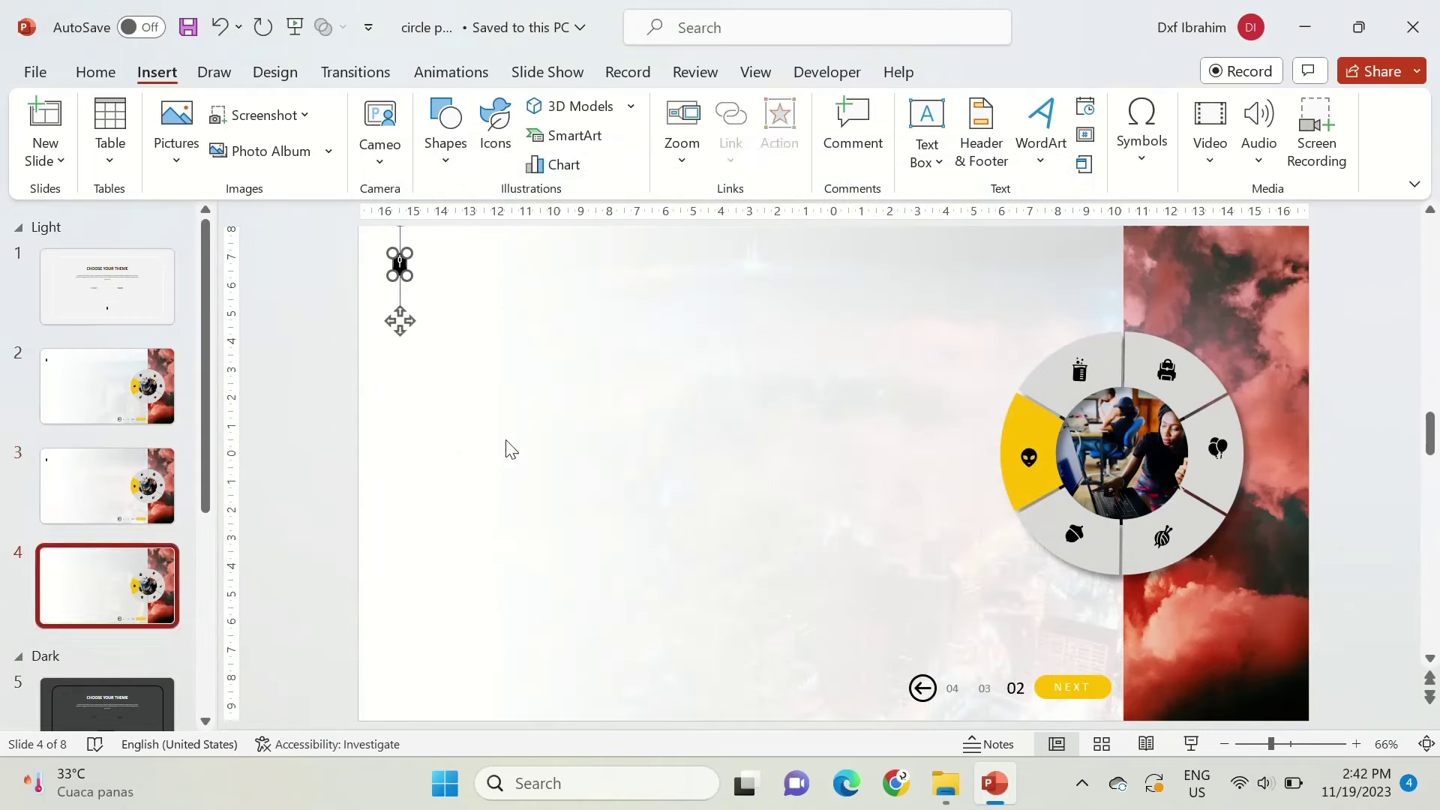
{"action": "key", "text": "ctrl+v"}
{"action": "left_click", "coordinate": [105, 285]}
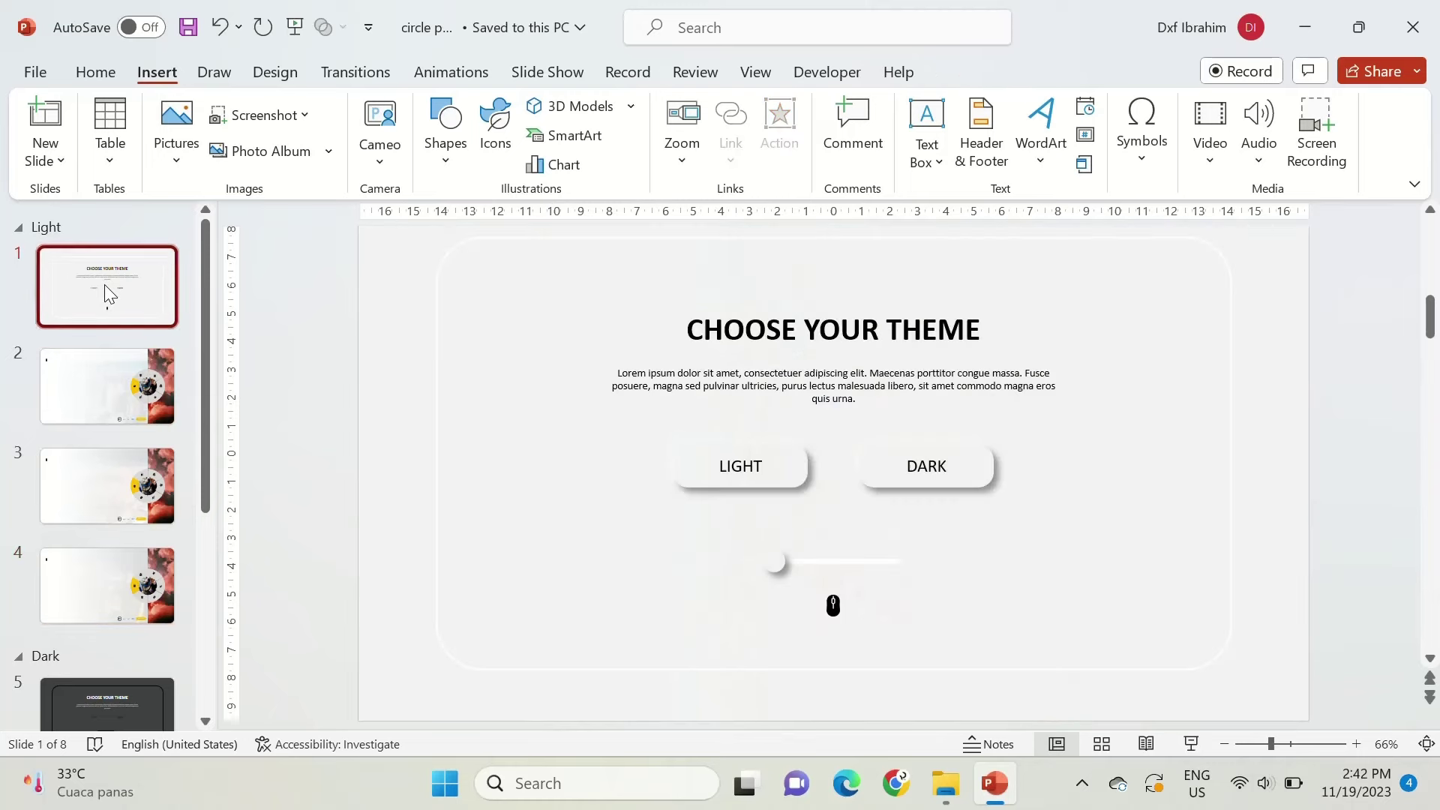
{"action": "key", "text": "ctrl+a"}
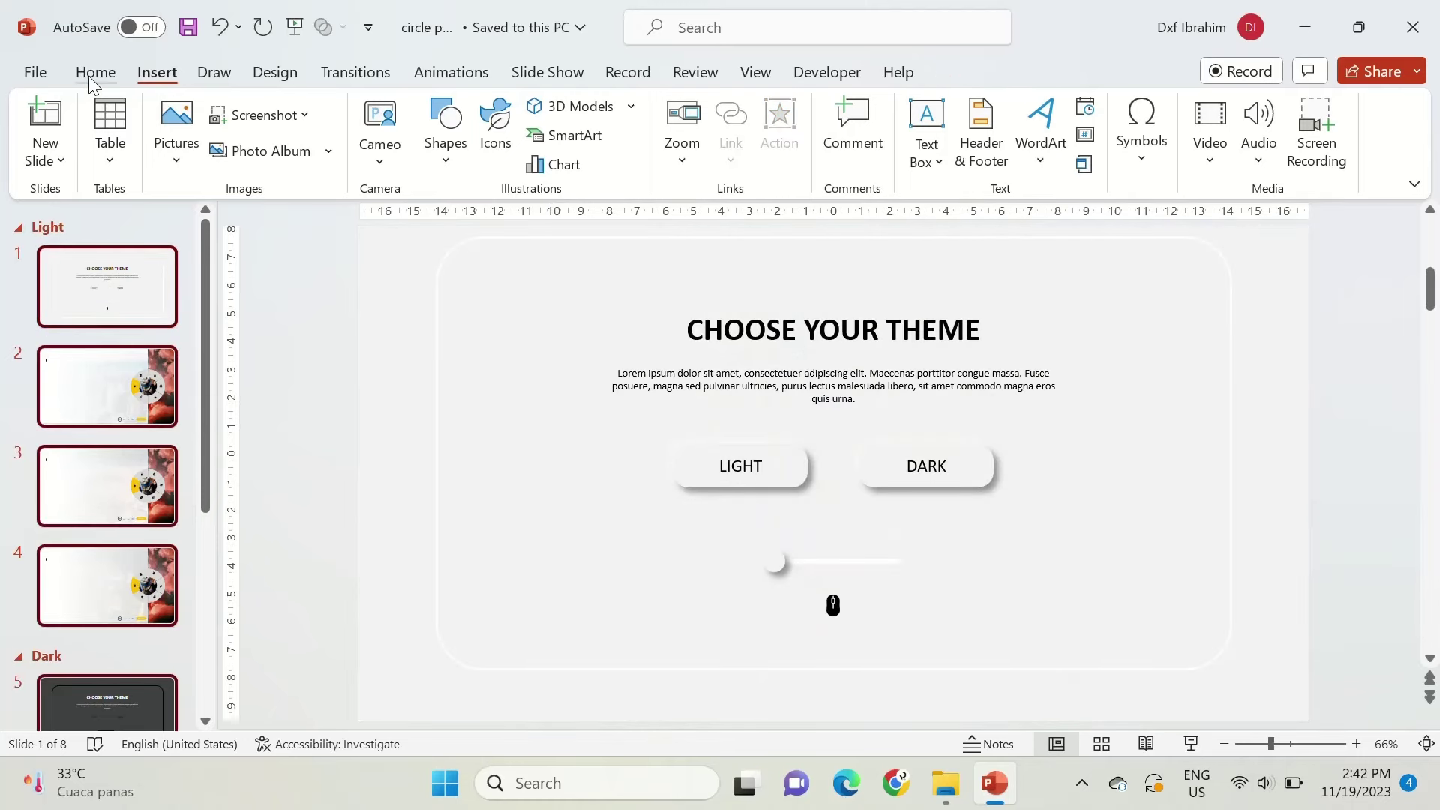
Apply a Morph transition with a 01.50 duration to all selected slides.
{"action": "left_click", "coordinate": [95, 73]}
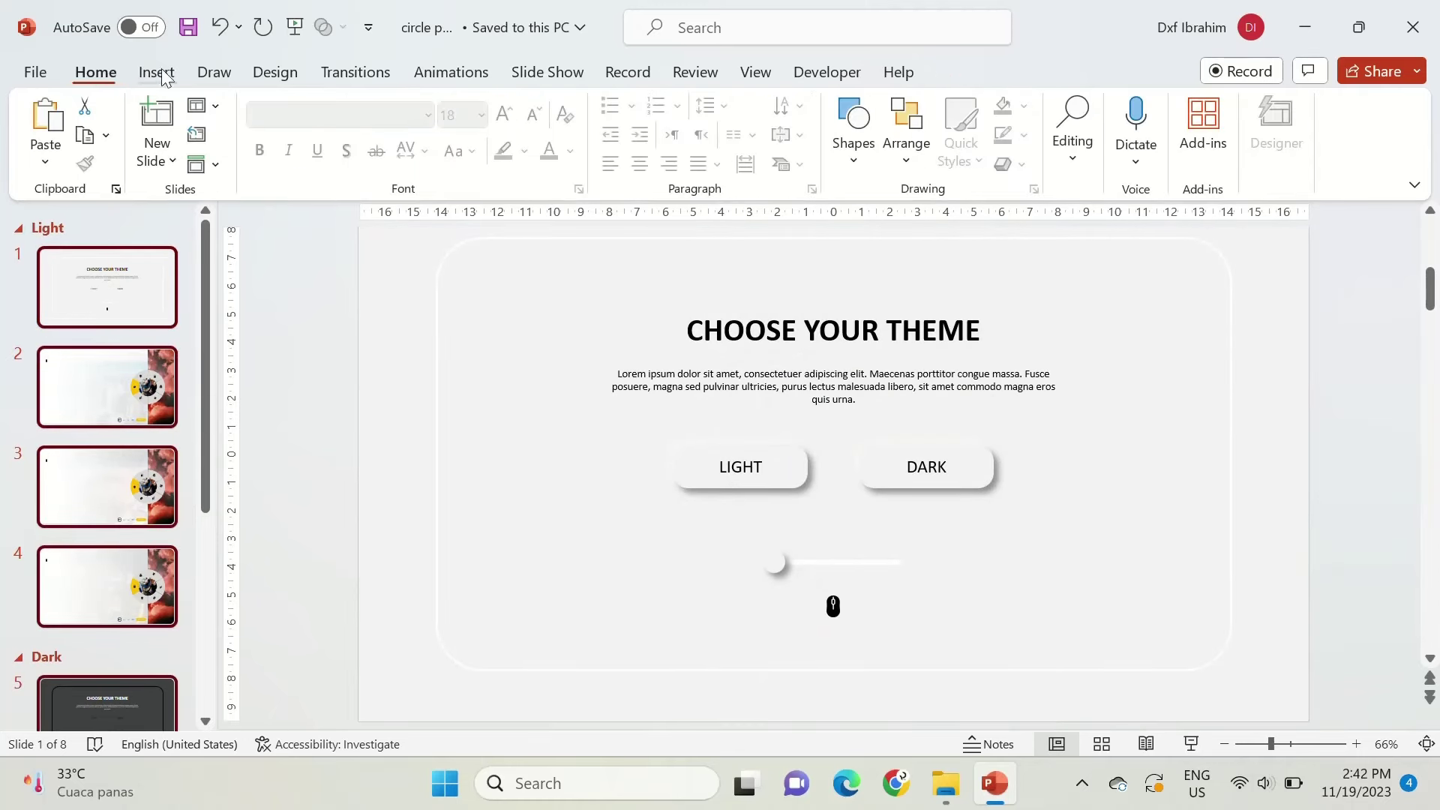
{"action": "left_click", "coordinate": [341, 75]}
{"action": "left_click", "coordinate": [232, 134]}
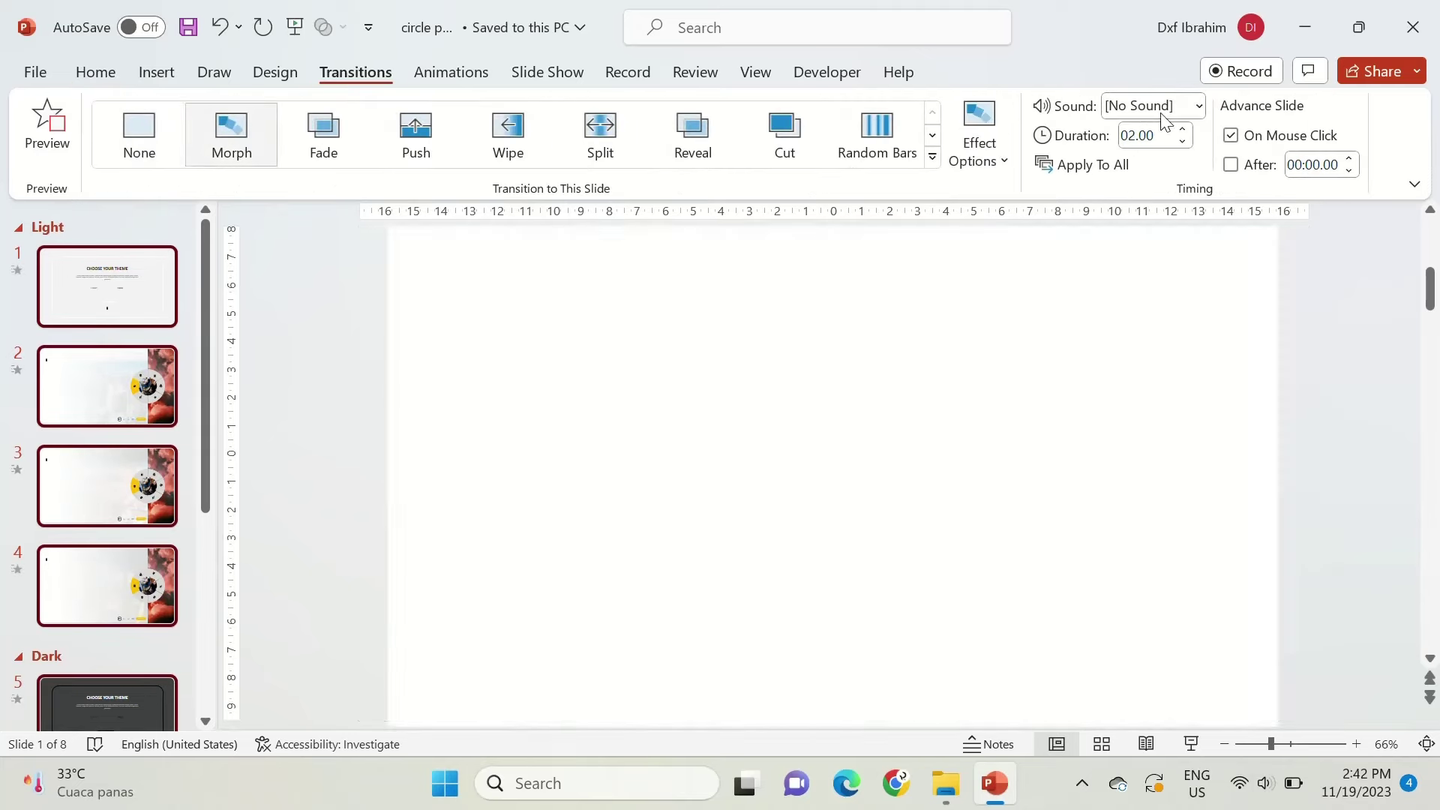
{"action": "left_click", "coordinate": [1127, 137]}
{"action": "type", "text": "01.5"}
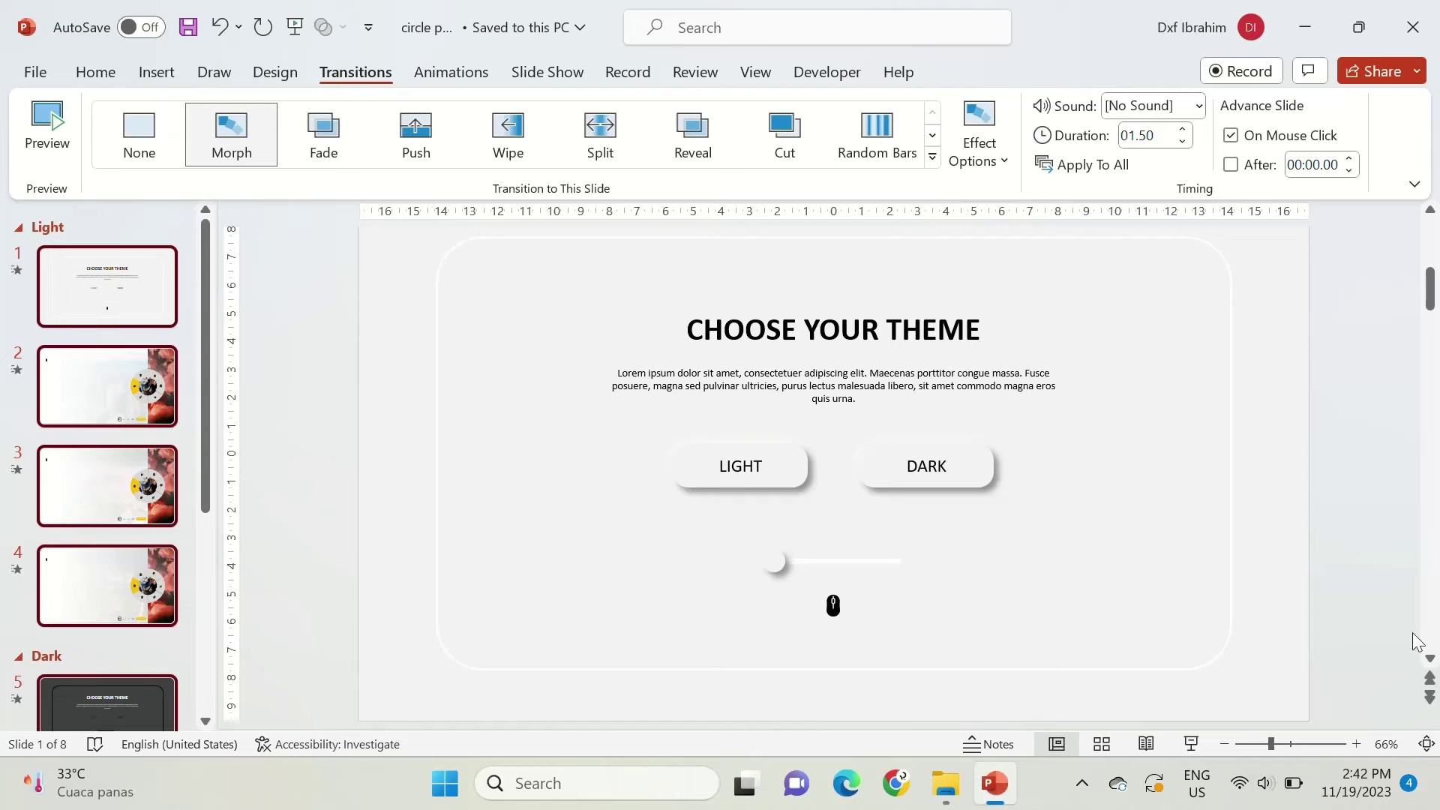
{"action": "left_click", "coordinate": [160, 291]}
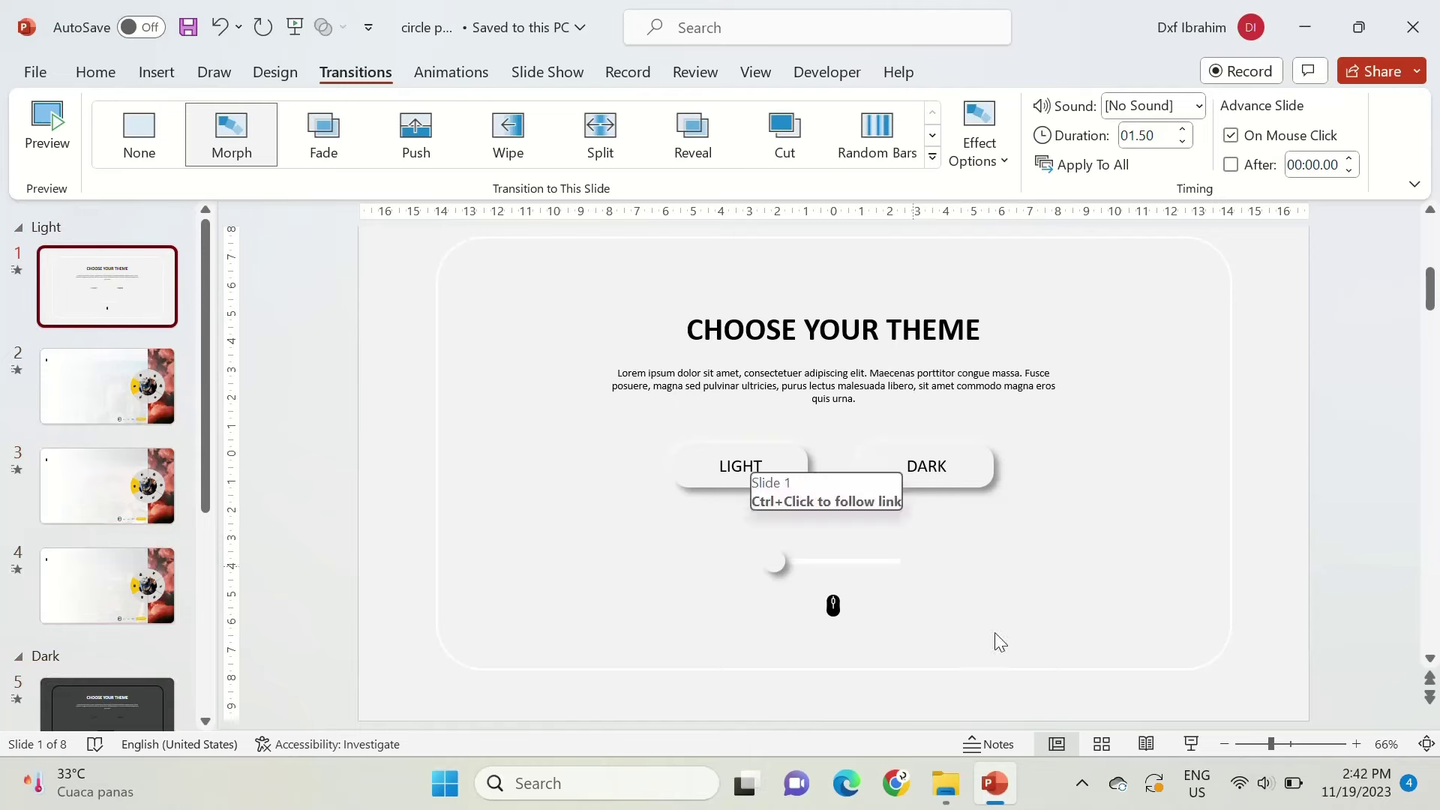
Start the slide show, choose DARK, and rotate the dark wheel to item 03.
{"action": "left_click", "coordinate": [1189, 744]}
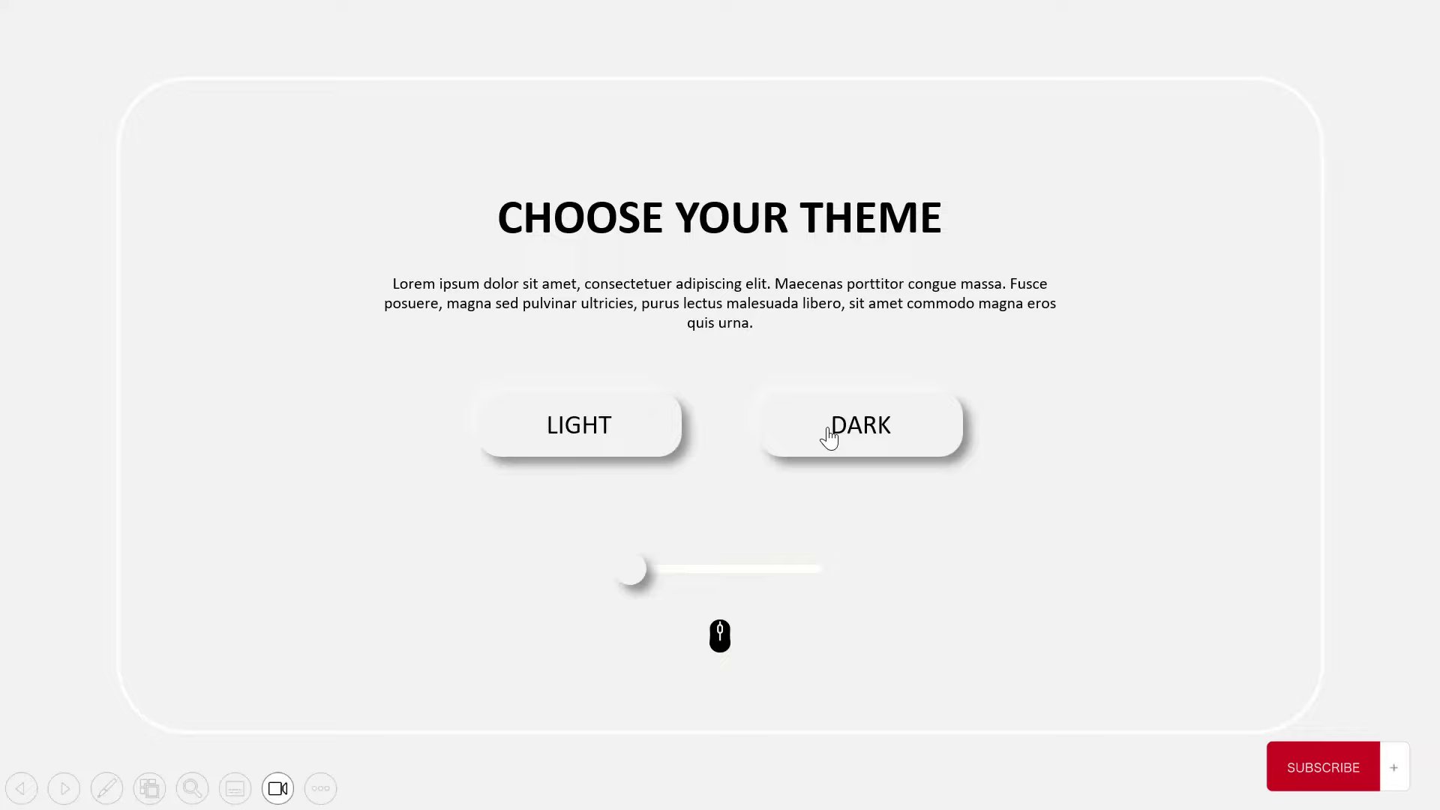
{"action": "left_click", "coordinate": [828, 431]}
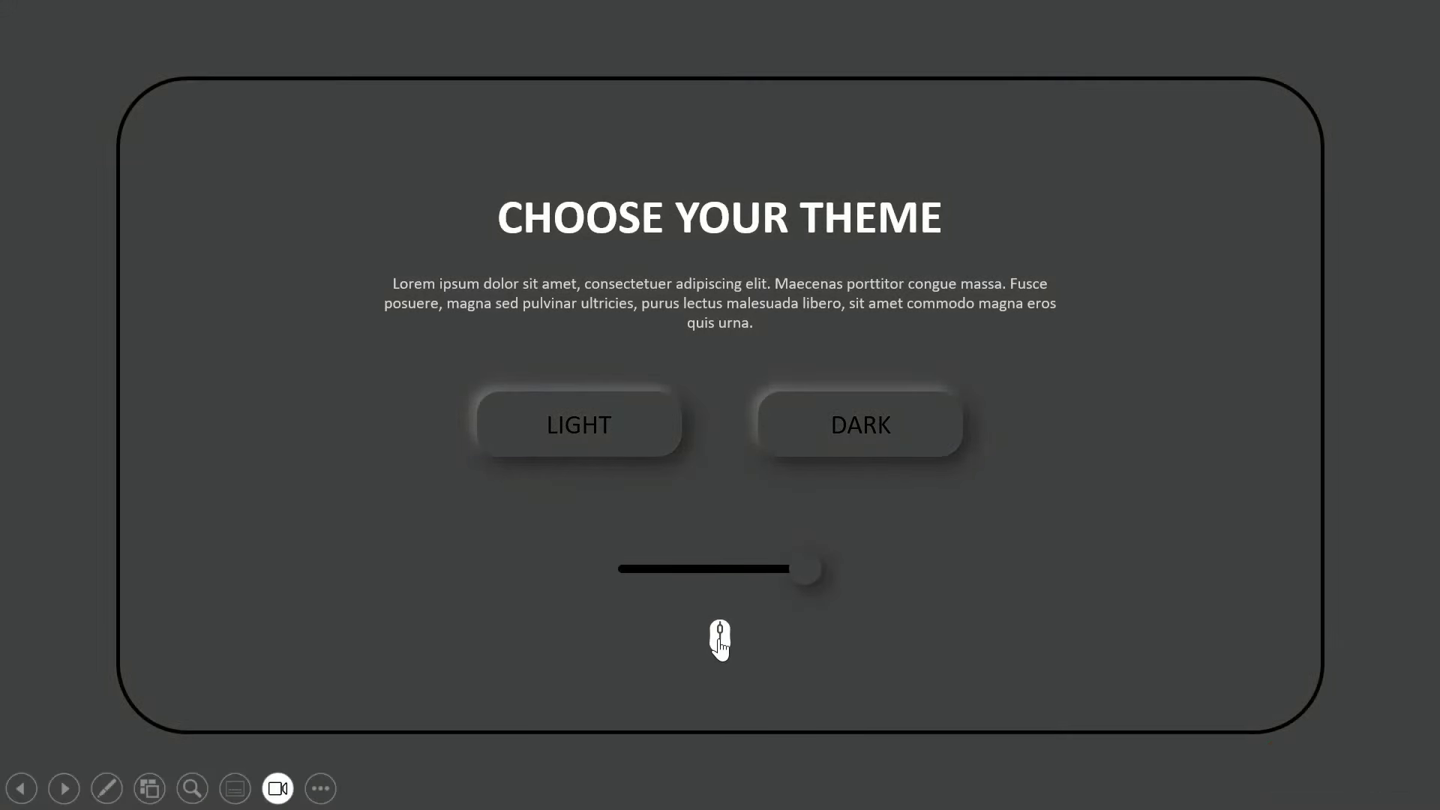
{"action": "left_click", "coordinate": [718, 645]}
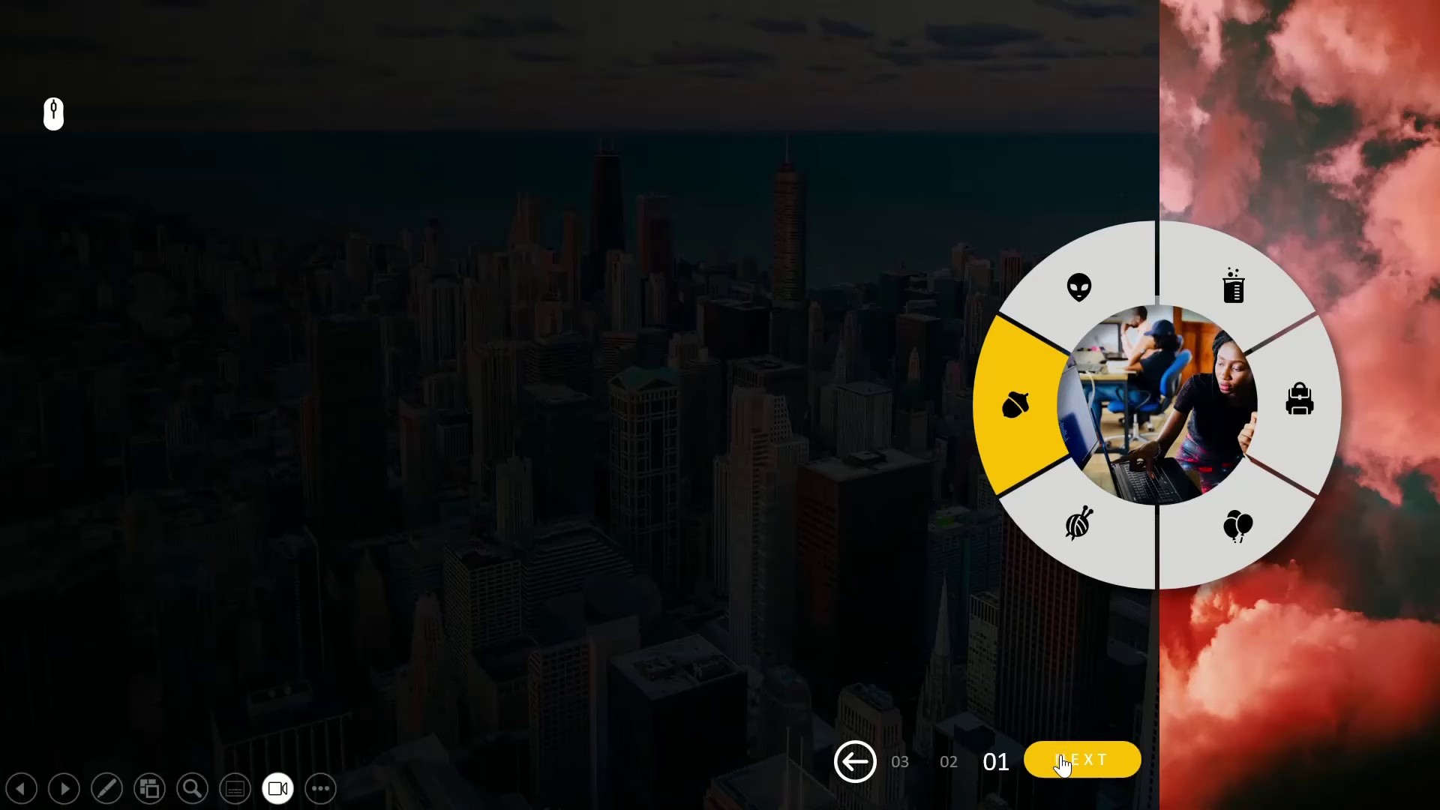
{"action": "left_click", "coordinate": [1050, 756]}
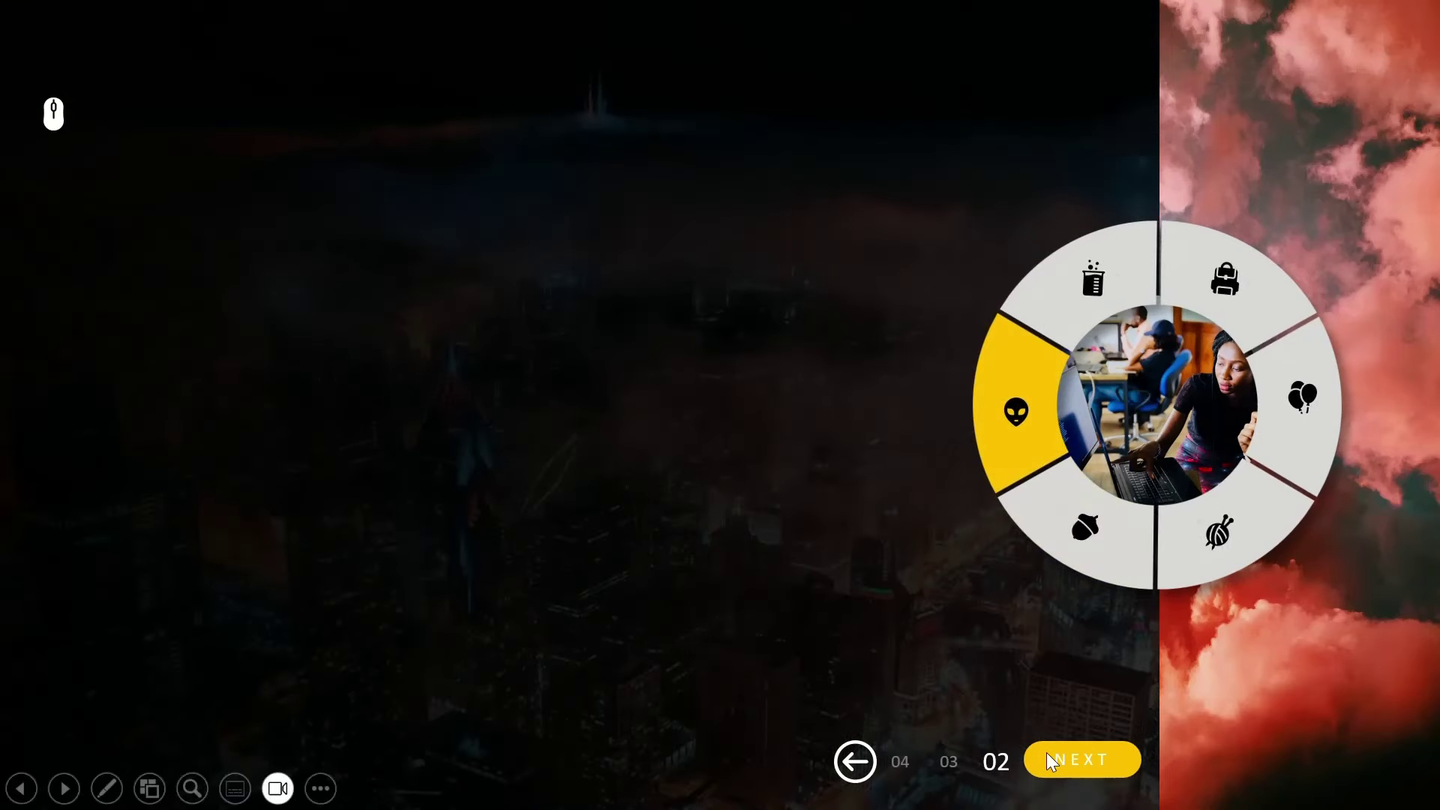
{"action": "left_click", "coordinate": [1049, 756]}
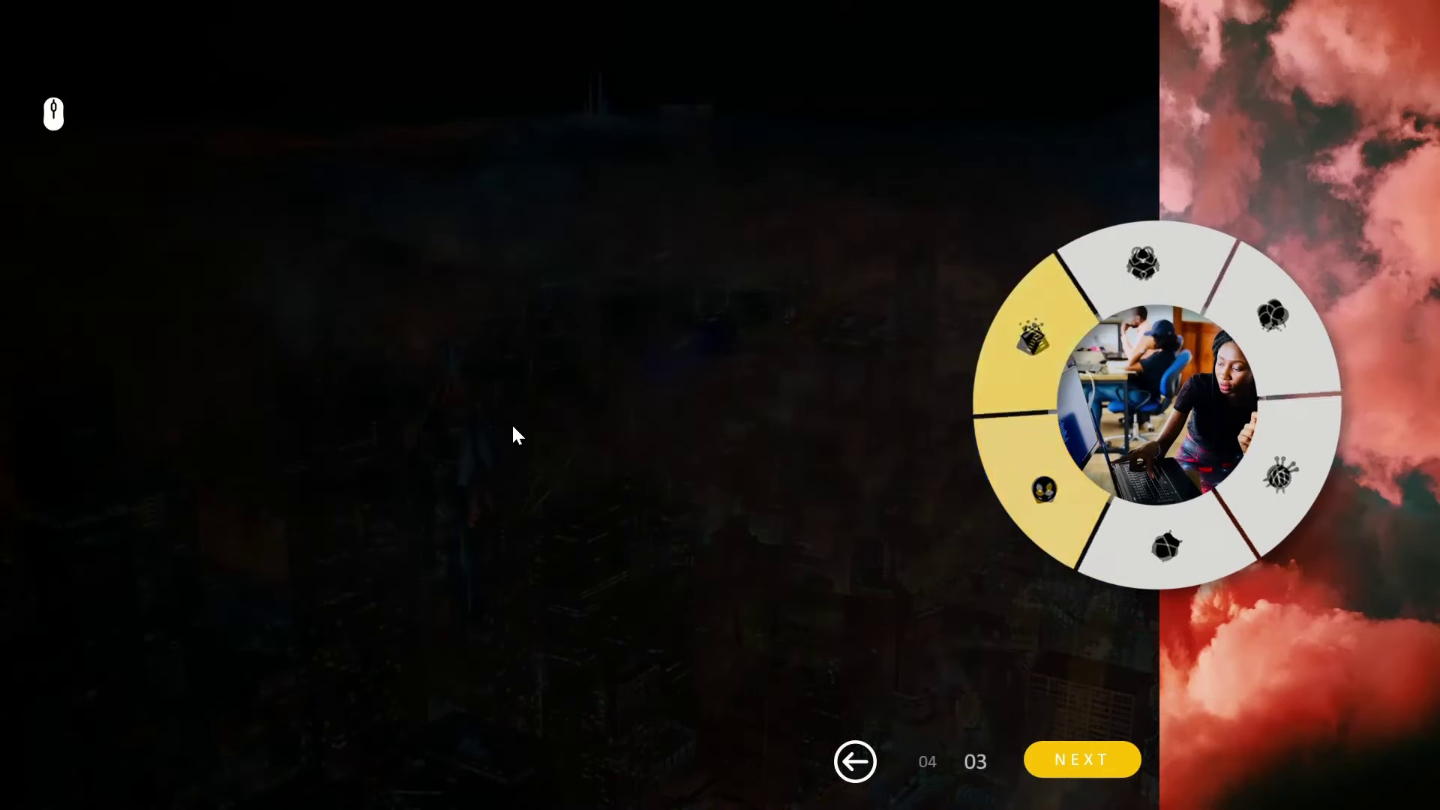
Return to the theme slide, choose LIGHT, and rotate the light wheel to item 03.
{"action": "left_click", "coordinate": [57, 111]}
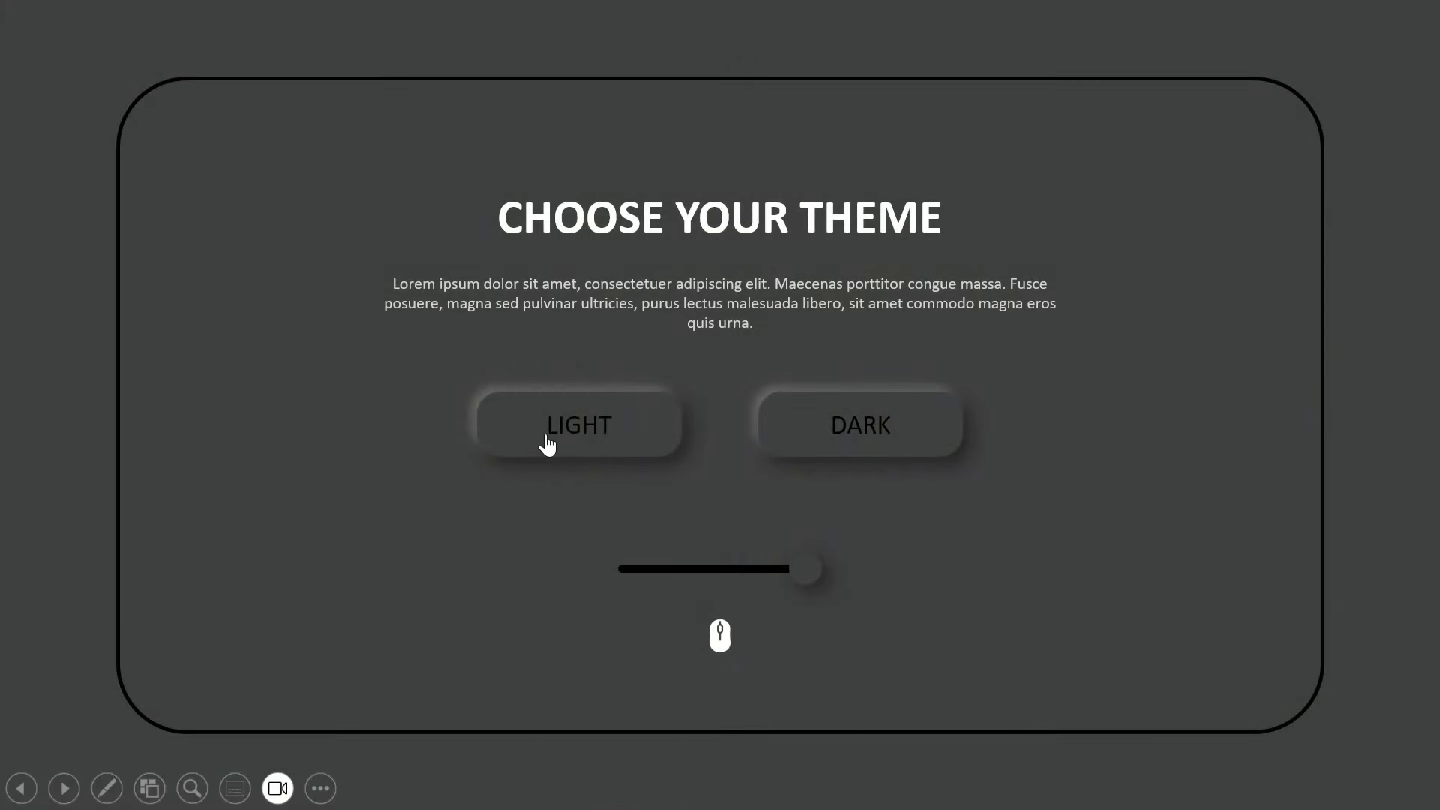
{"action": "left_click", "coordinate": [547, 443]}
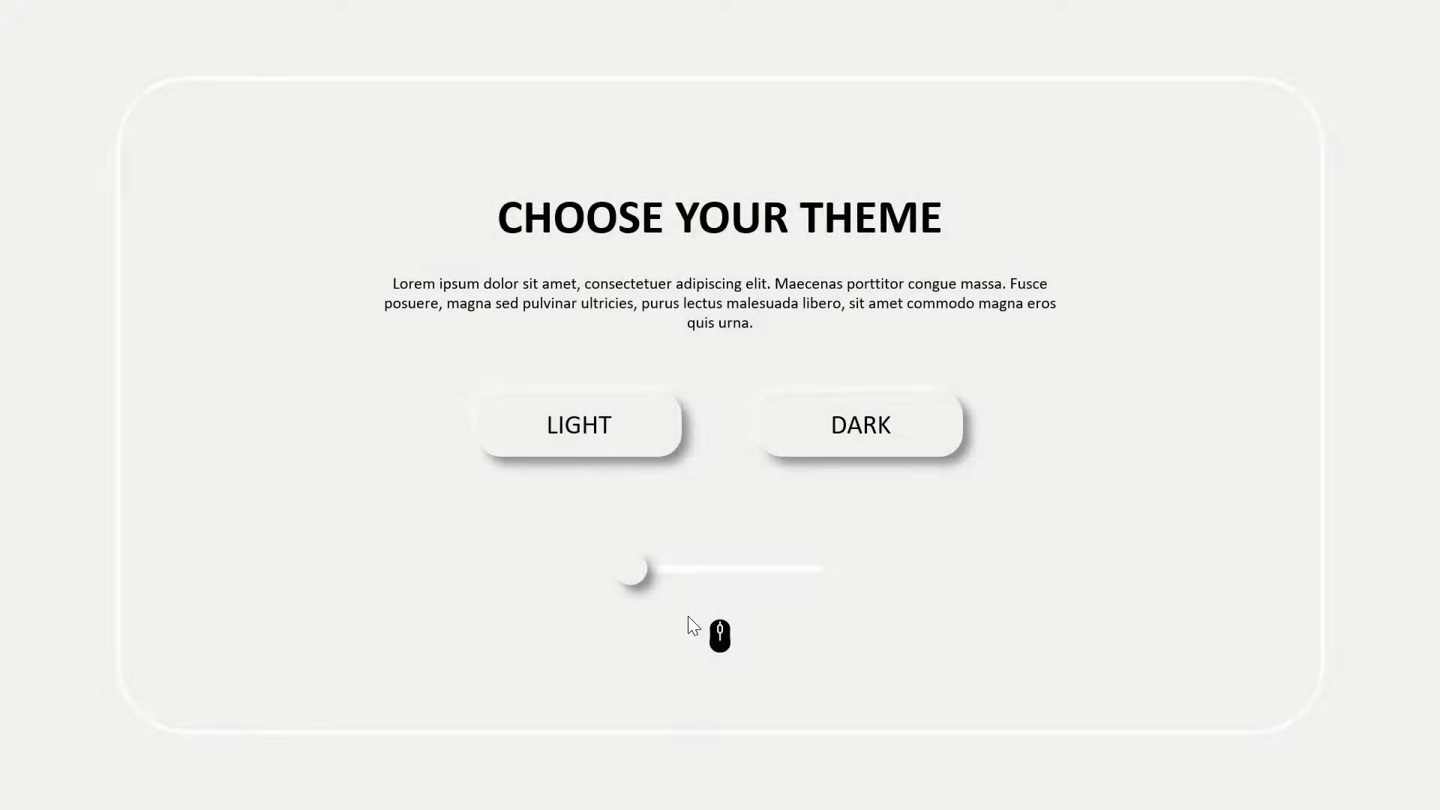
{"action": "left_click", "coordinate": [719, 638]}
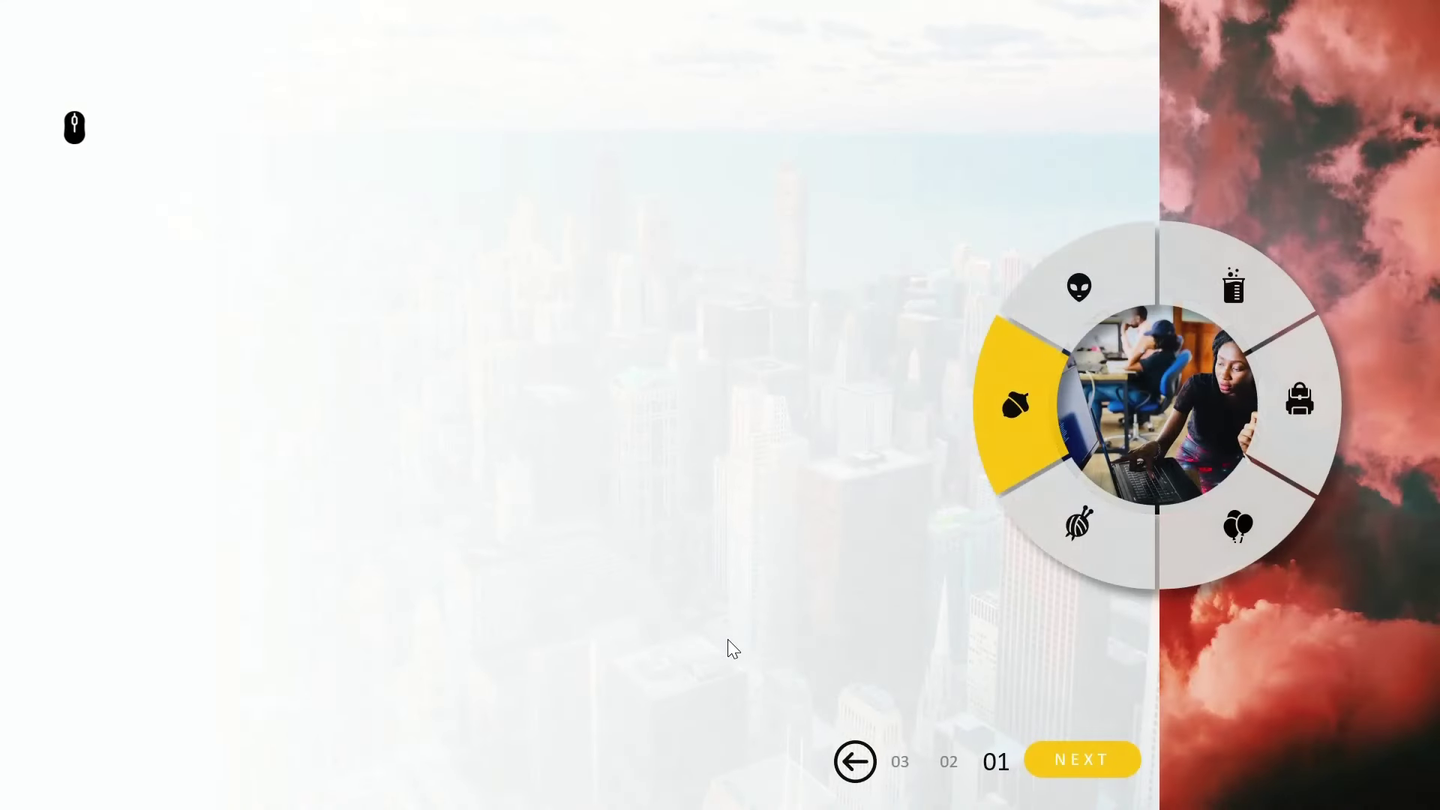
{"action": "left_click", "coordinate": [1097, 758]}
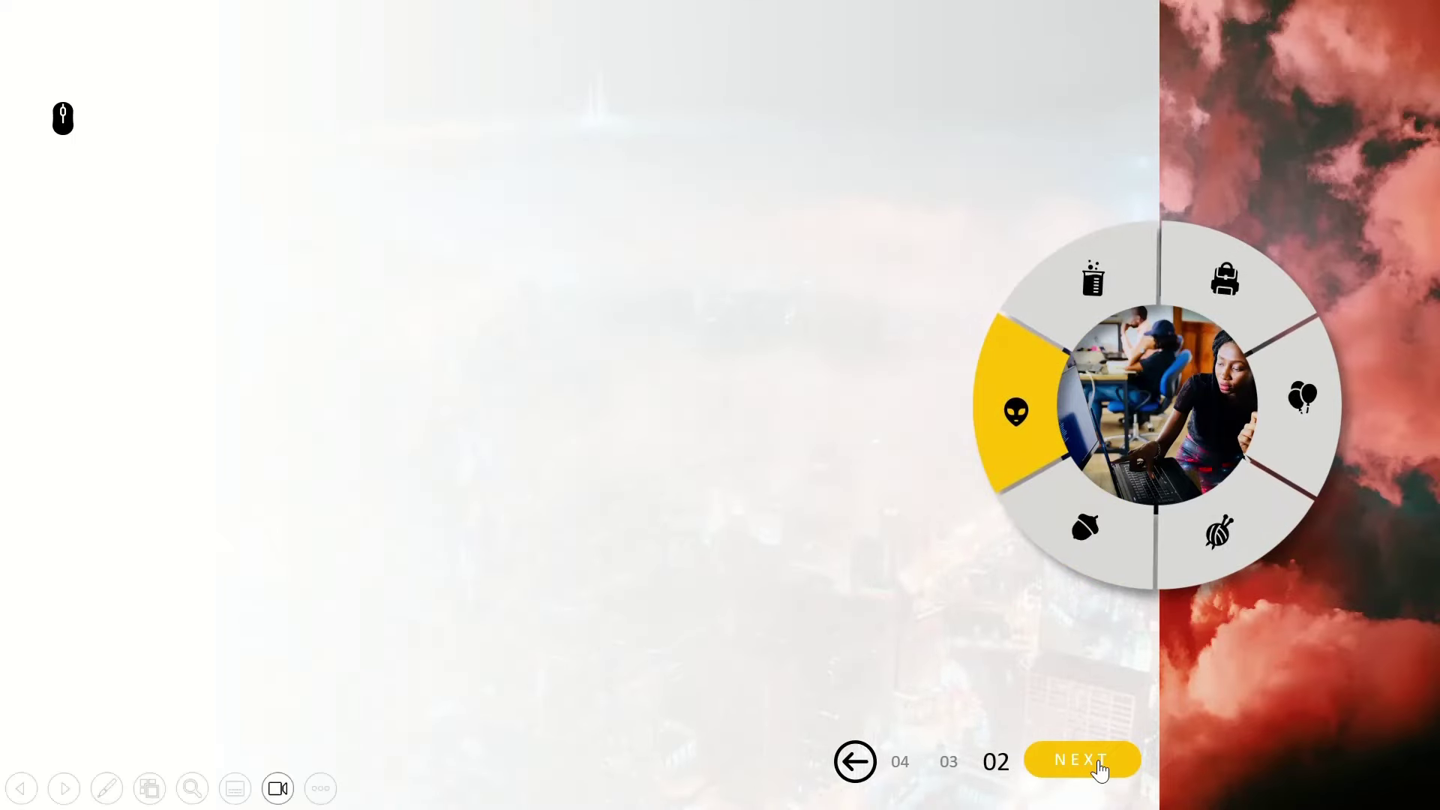
{"action": "left_click", "coordinate": [1098, 762]}
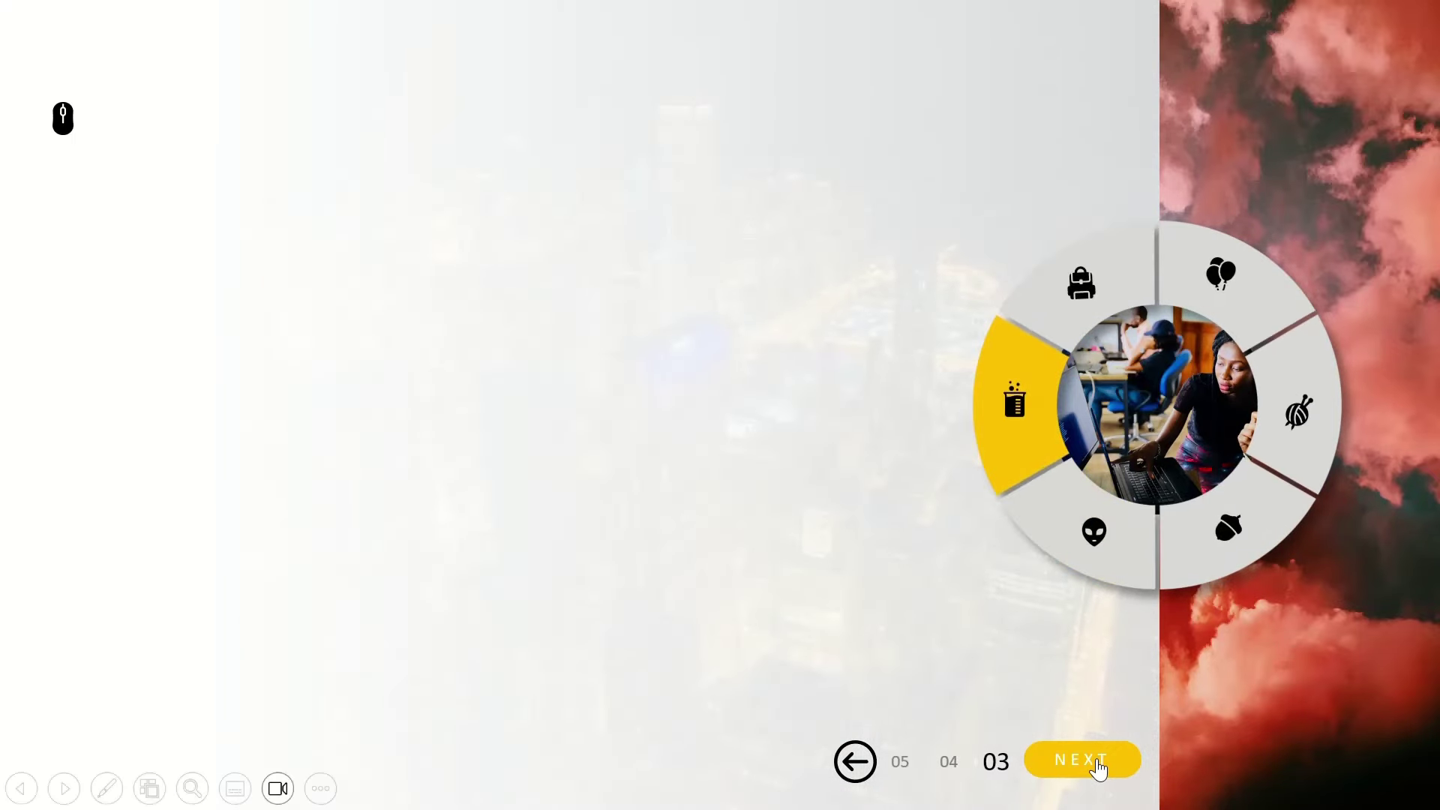